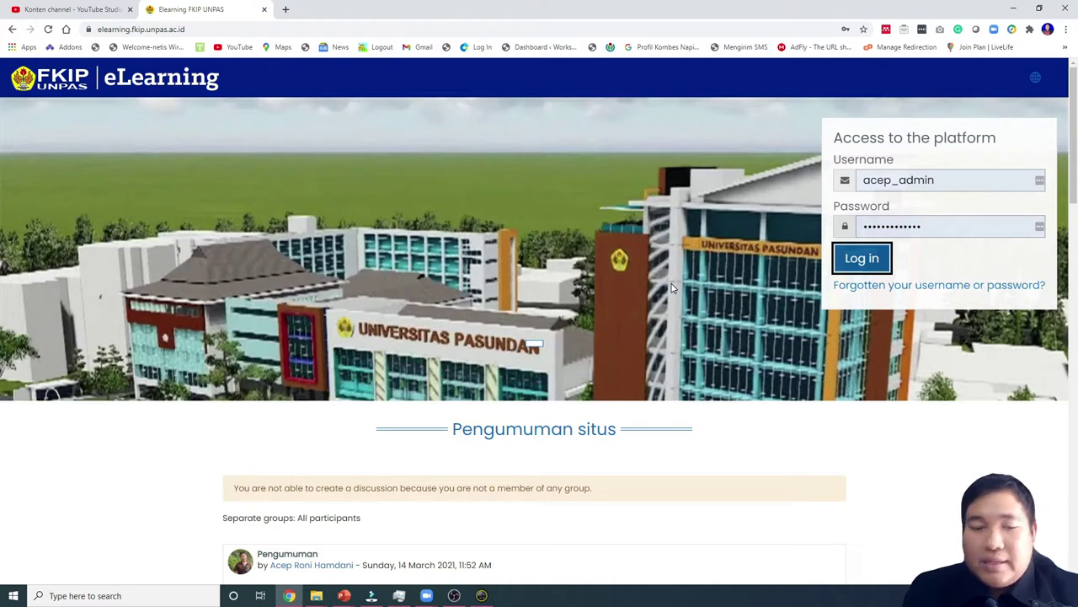
- Log in to the eLearning platform with the credentials already filled in
click(756, 240)
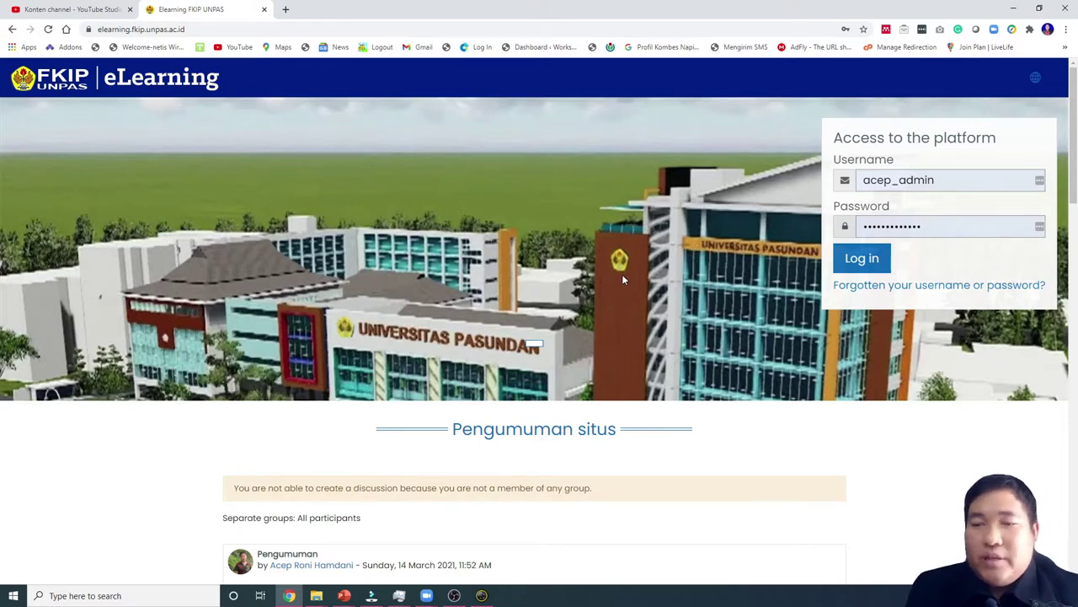
click(853, 266)
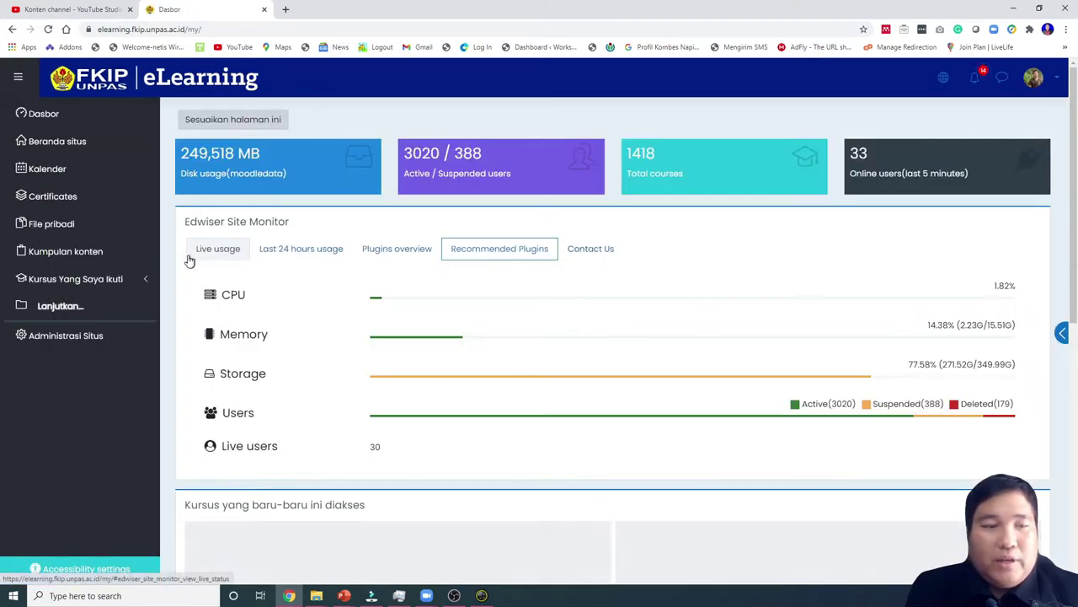
- Open the site home page and look through its announcements
click(96, 139)
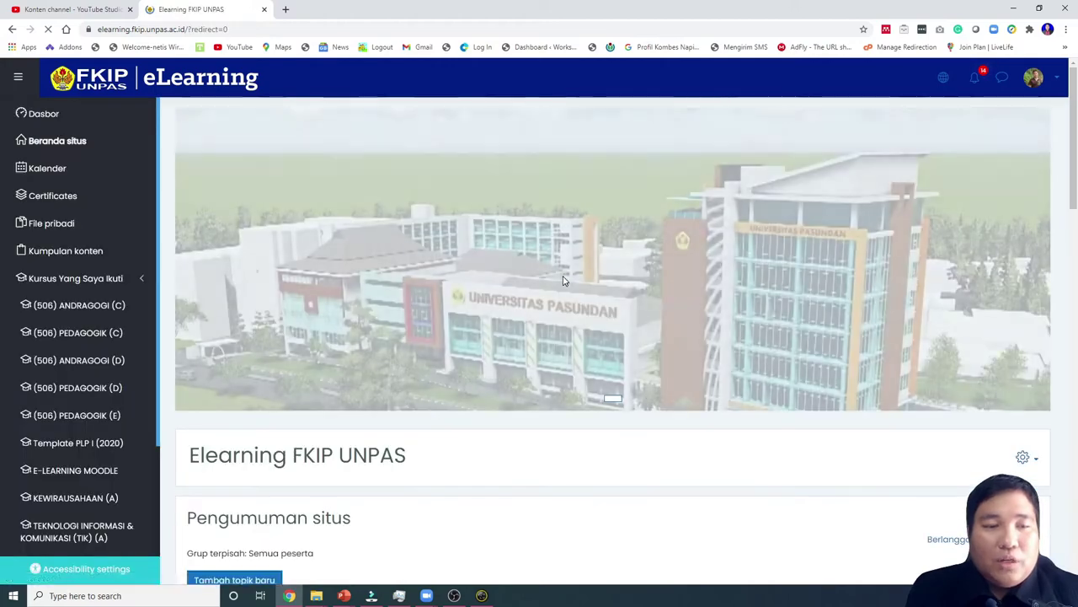
scroll(534, 284, down, 4)
scroll(392, 340, down, 3)
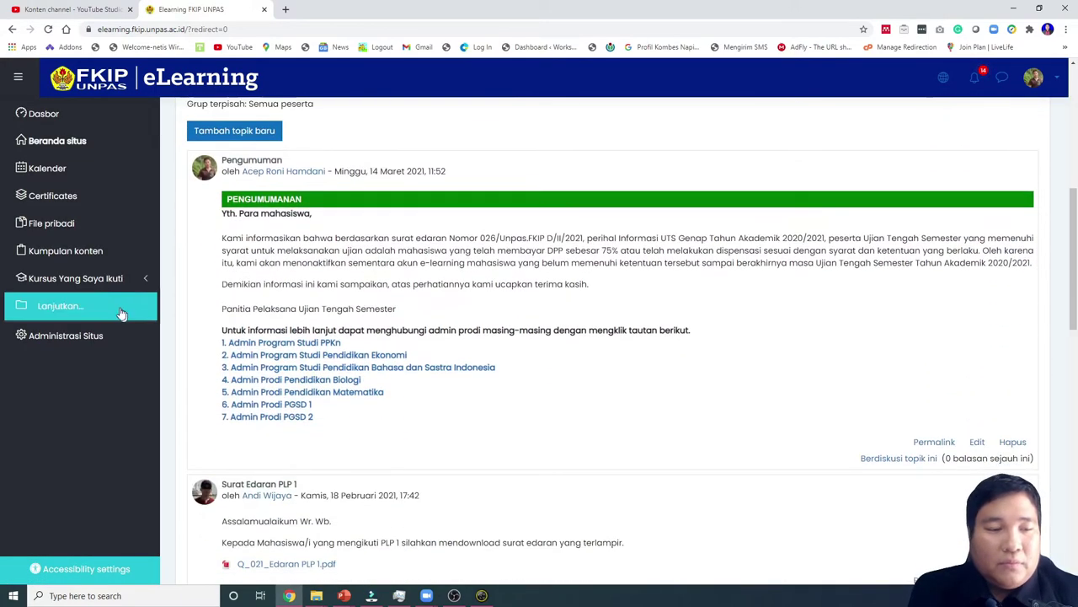
click(88, 145)
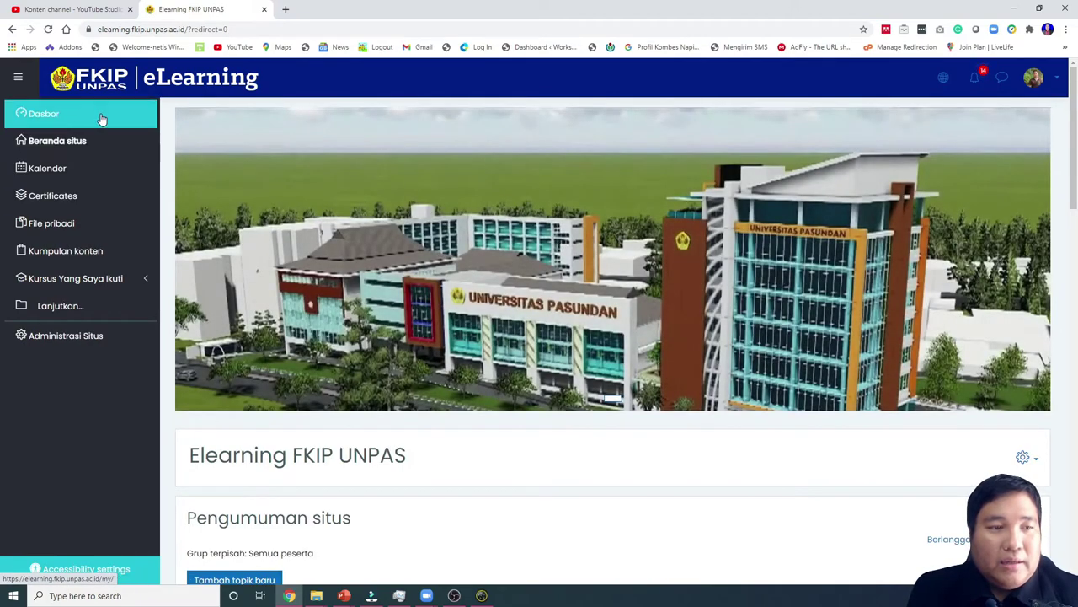
- Open the recently accessed course (506) PEDAGOGIK (E) from the dashboard and turn on its editing mode
click(101, 115)
scroll(523, 215, down, 5)
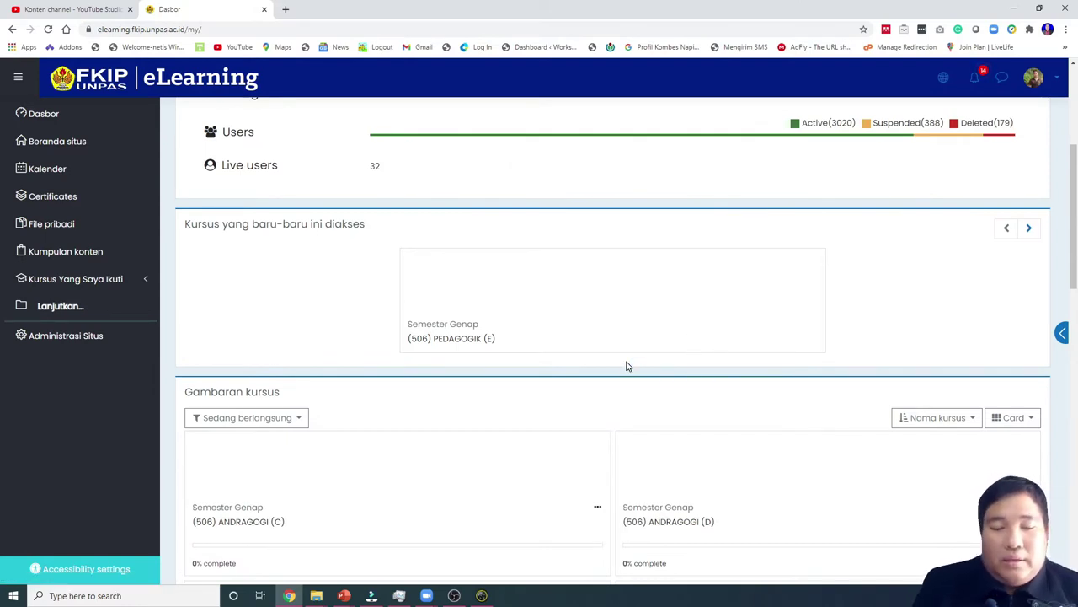
scroll(626, 366, down, 4)
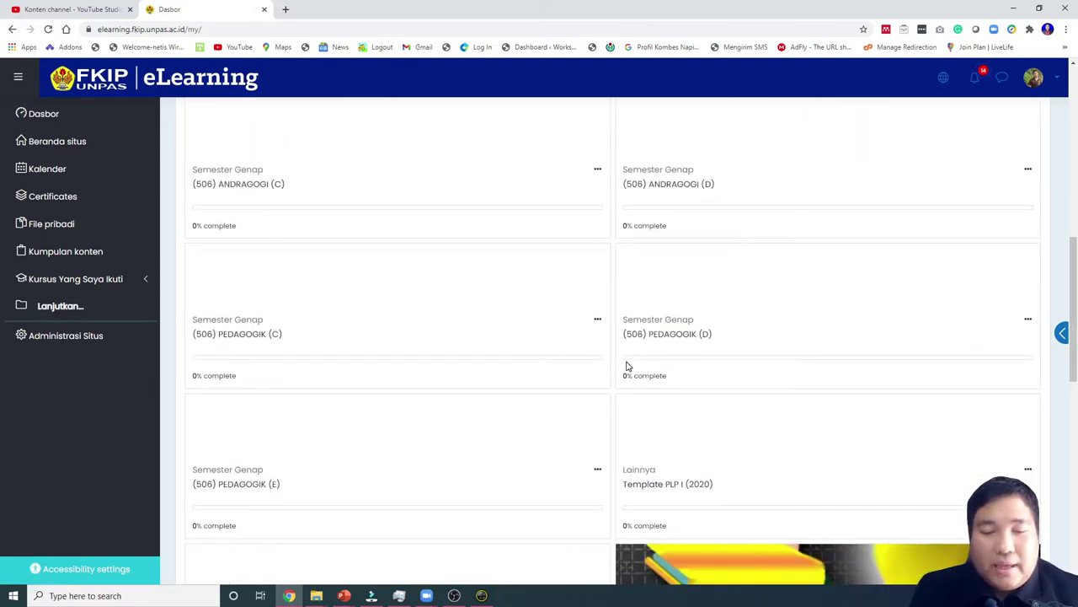
scroll(627, 365, down, 4)
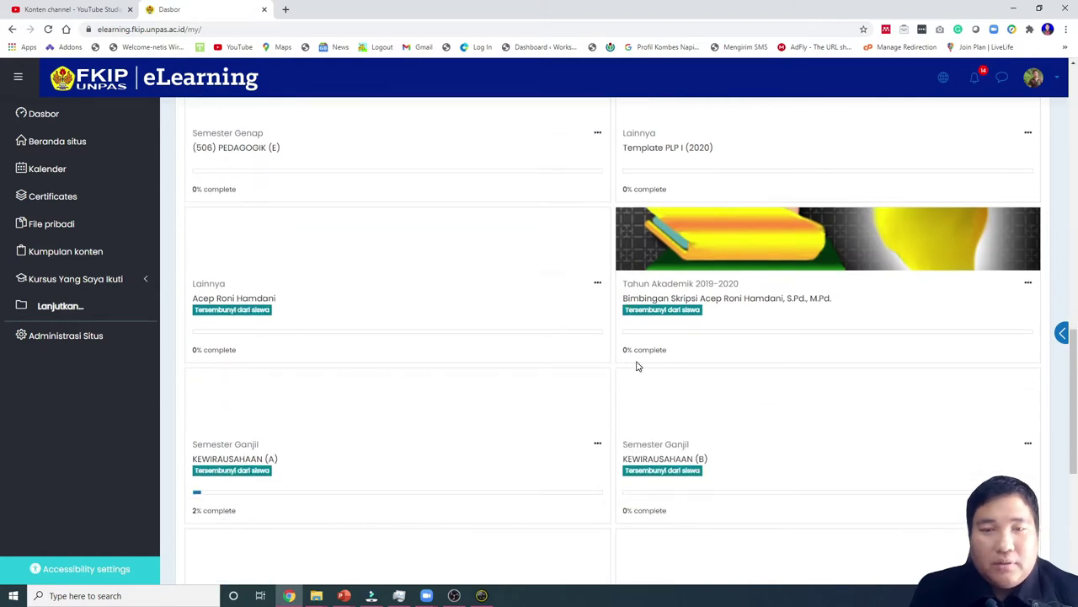
scroll(638, 365, down, 3)
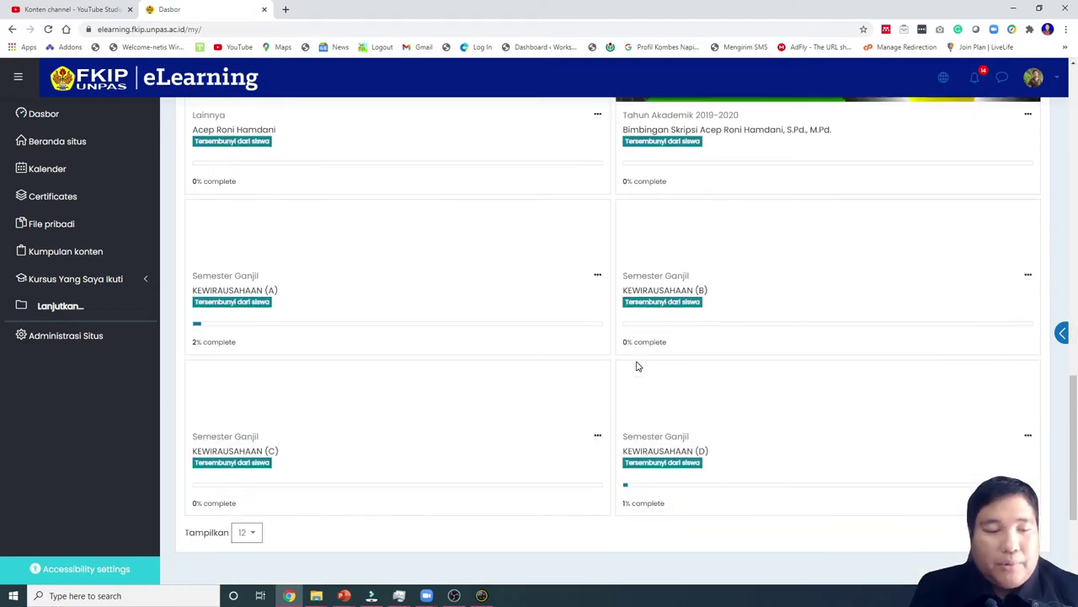
scroll(637, 366, up, 4)
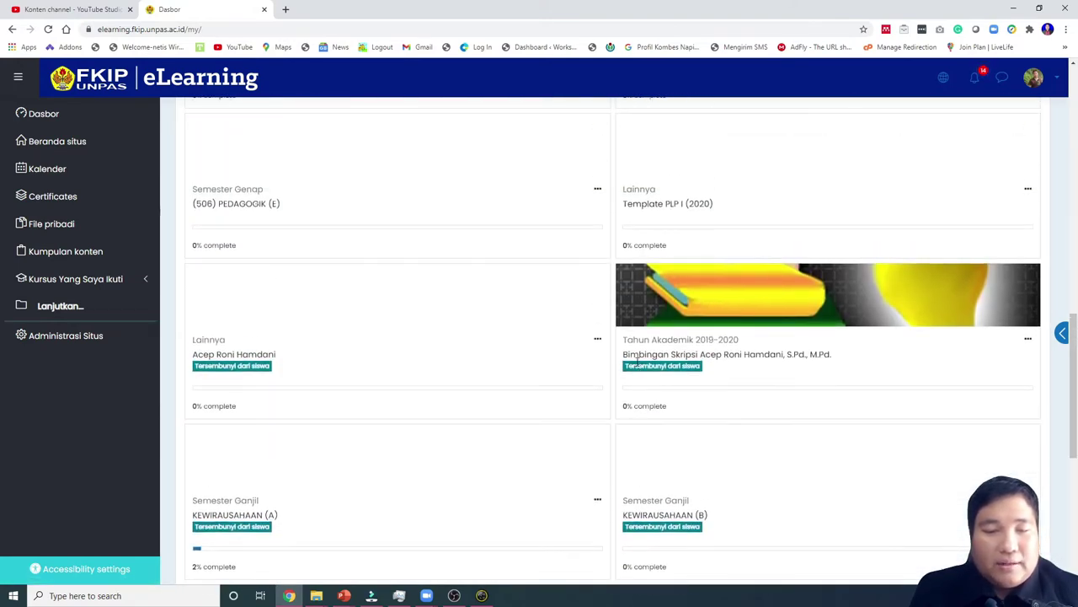
scroll(638, 357, up, 2)
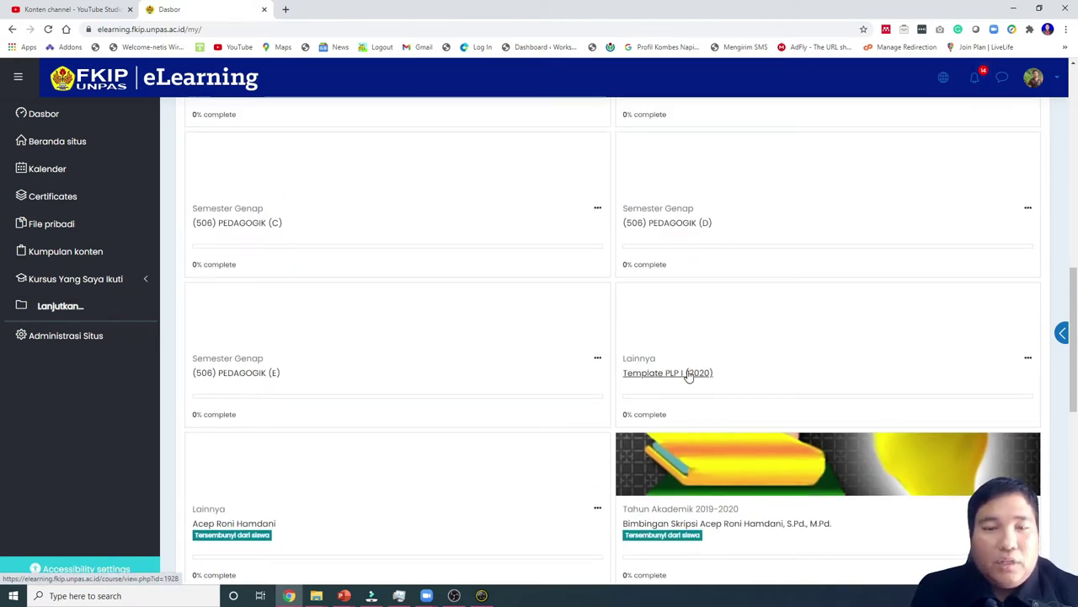
scroll(688, 376, up, 3)
scroll(688, 376, up, 1)
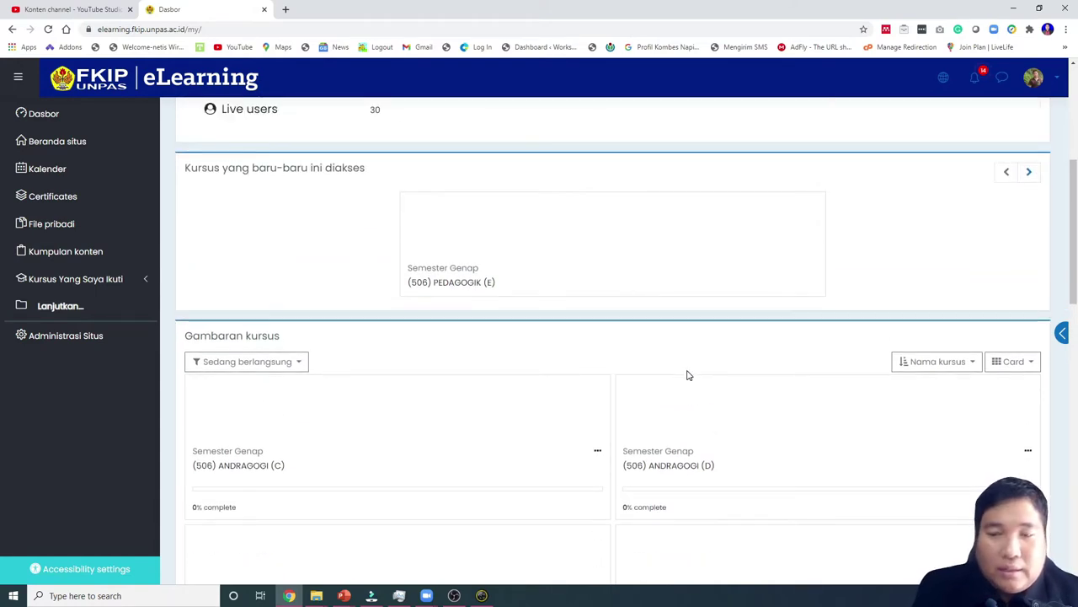
click(469, 288)
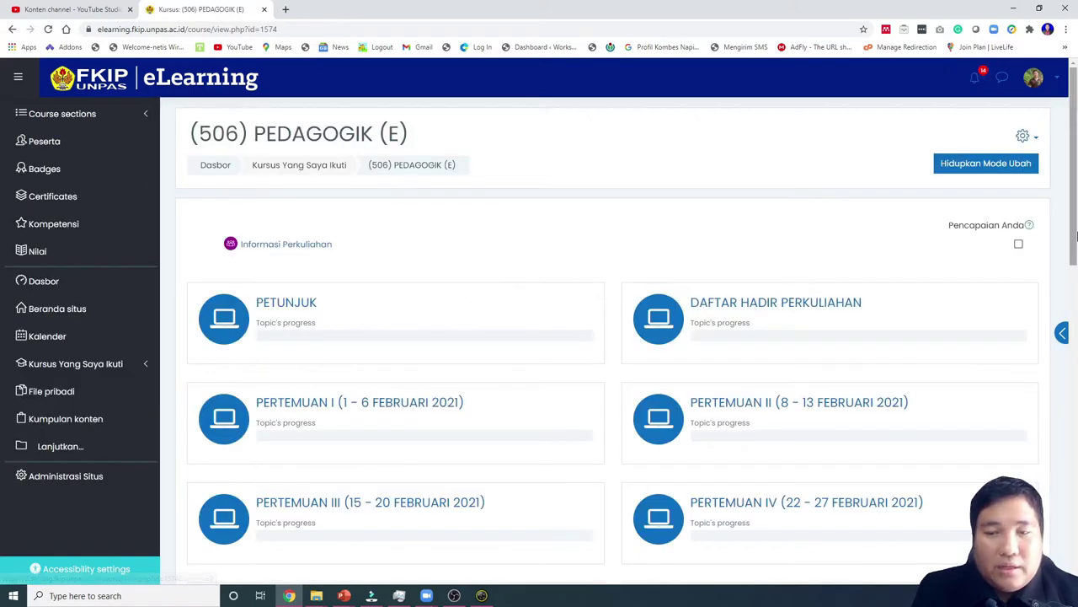
click(987, 164)
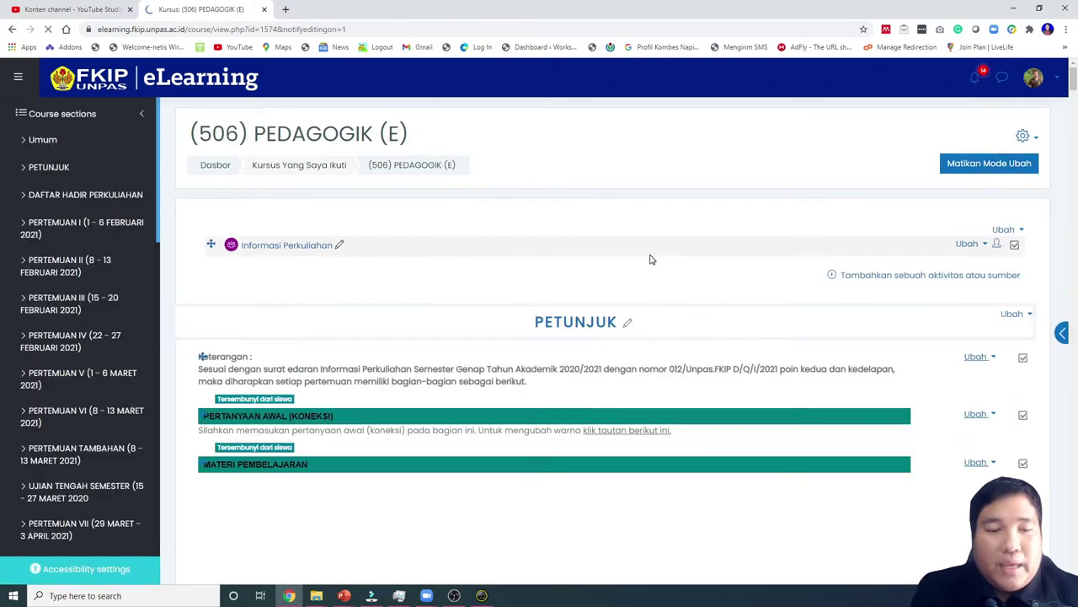
- Examine the course's meeting sections and materials from PETUNJUK down to the midterm exam section
scroll(650, 258, down, 5)
scroll(651, 260, down, 10)
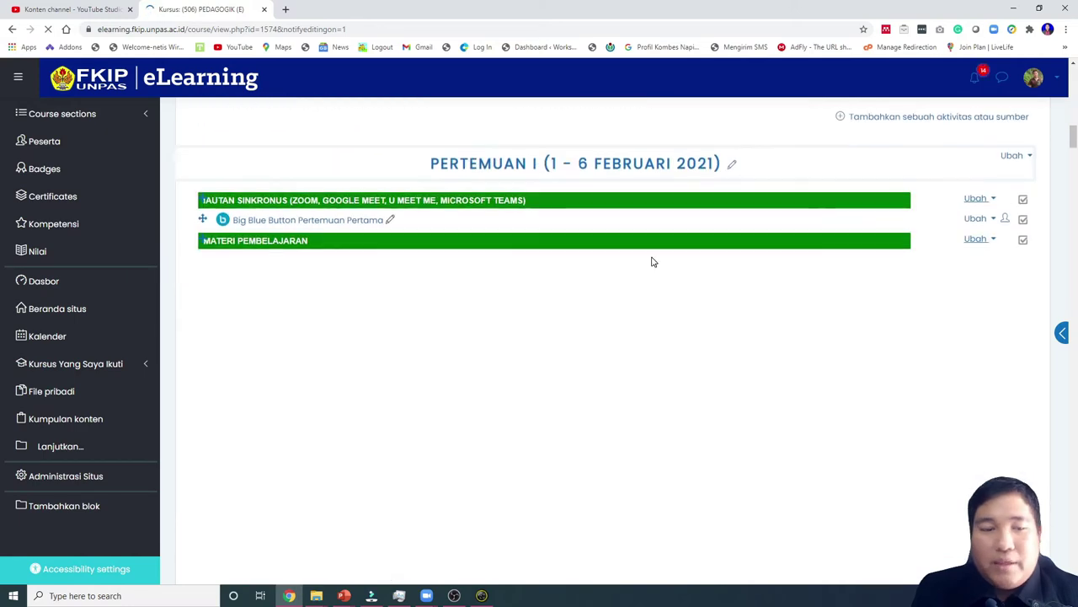
scroll(651, 260, up, 4)
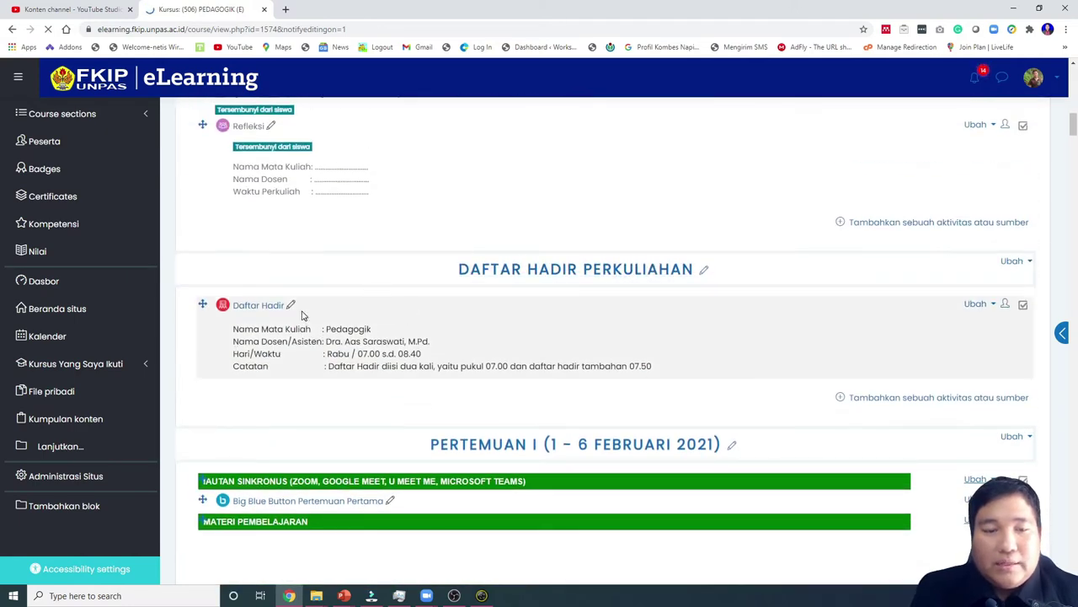
scroll(520, 337, down, 5)
scroll(522, 337, down, 10)
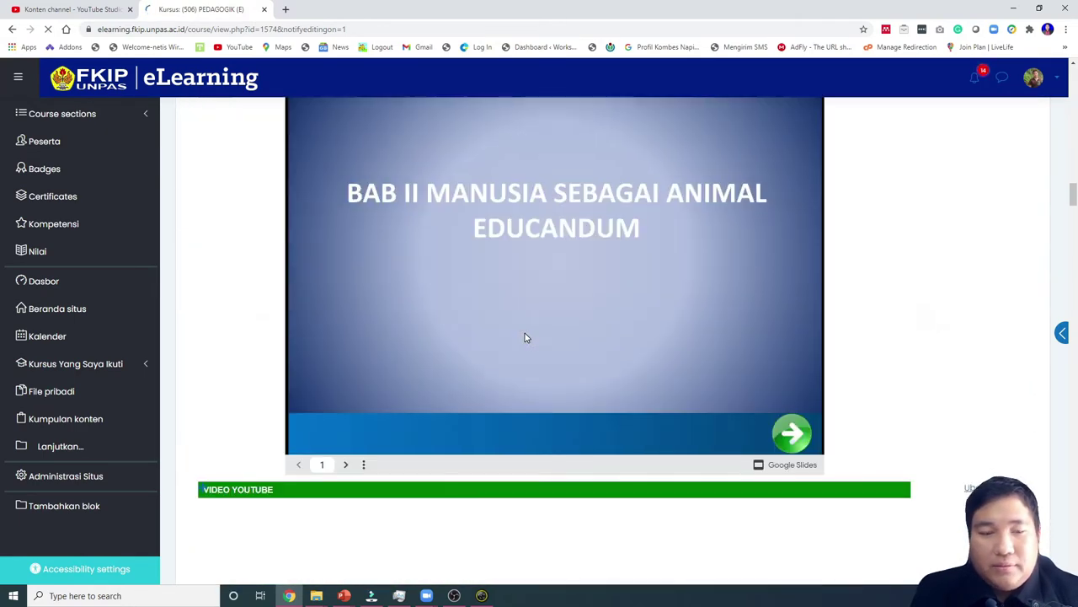
scroll(525, 337, down, 10)
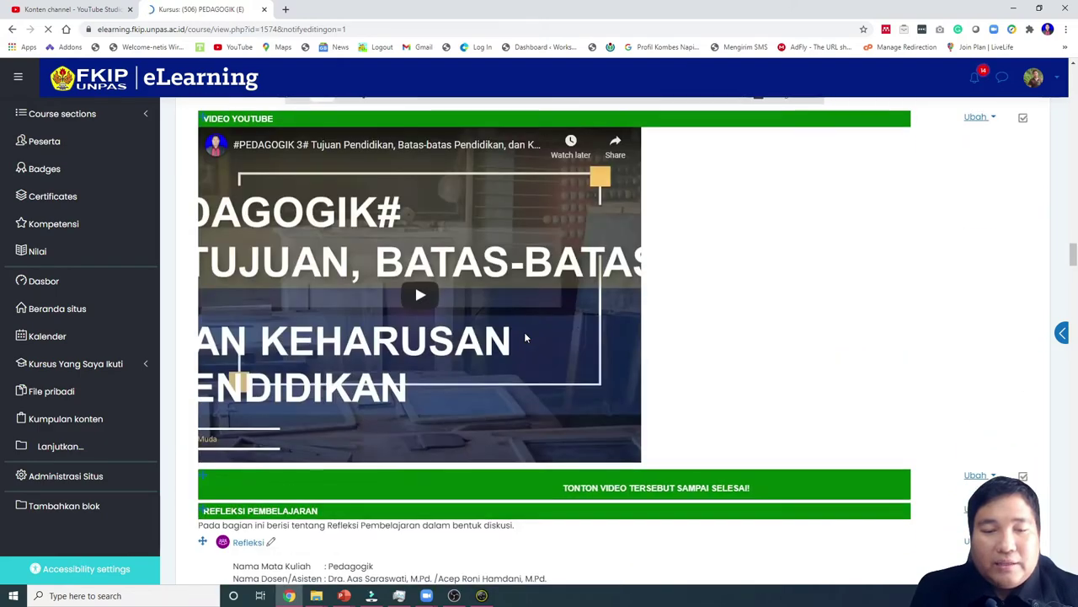
scroll(524, 337, down, 10)
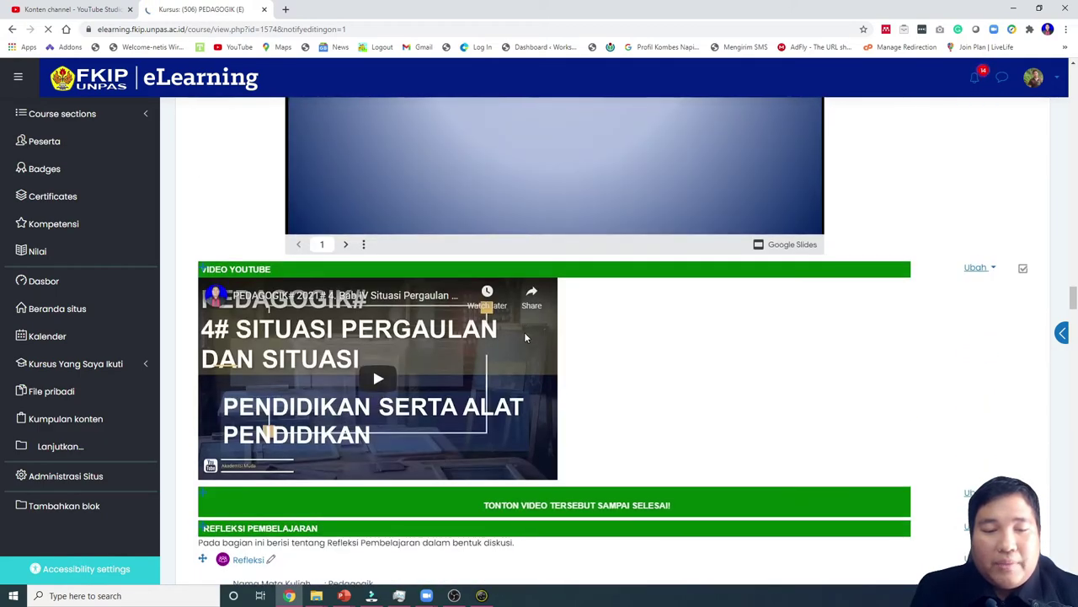
scroll(525, 337, down, 10)
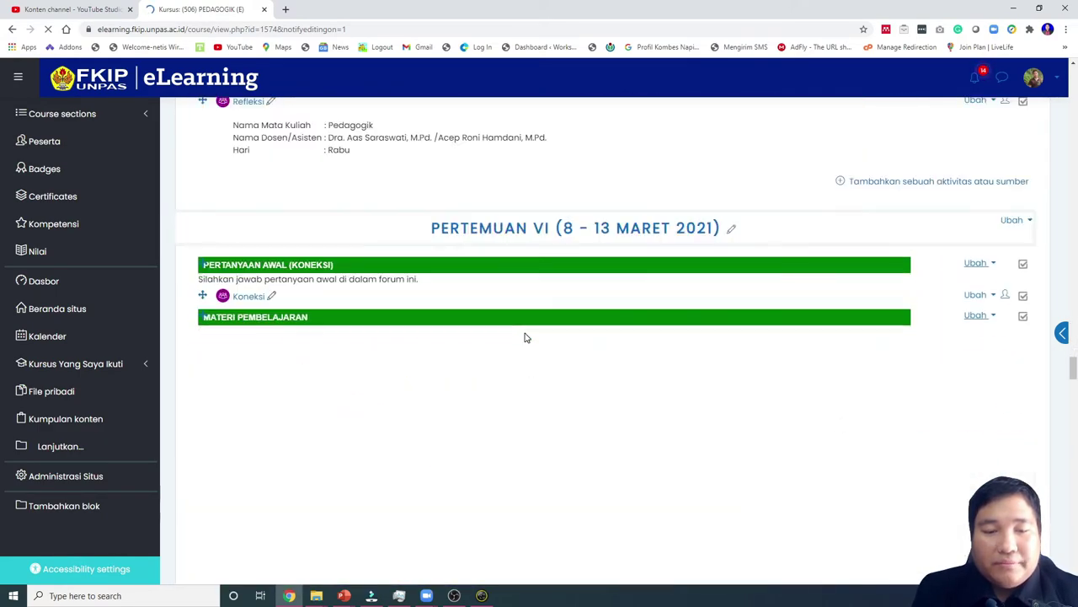
scroll(525, 336, down, 10)
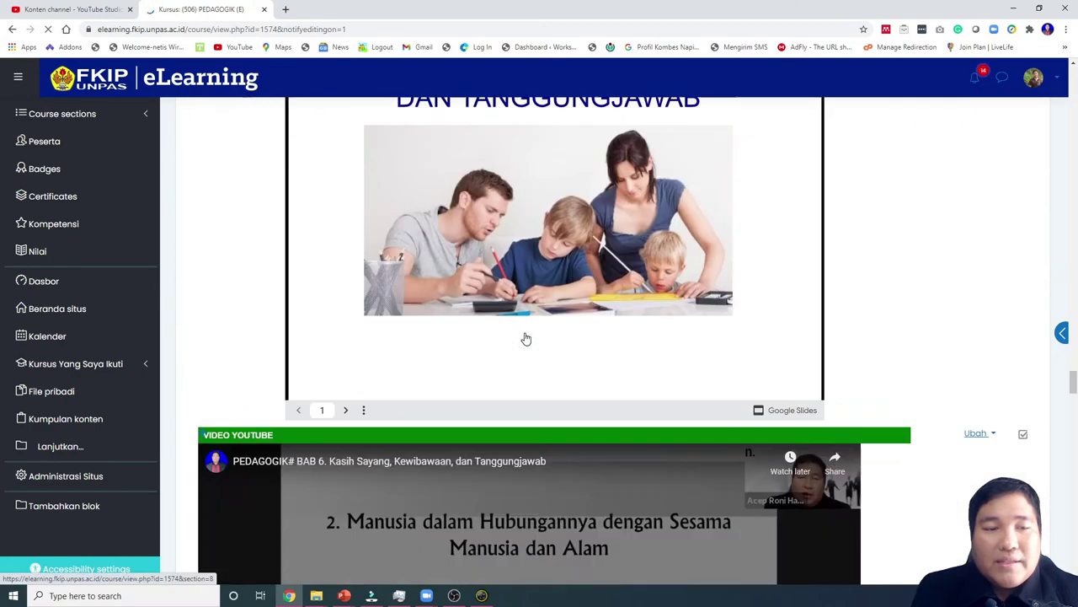
scroll(525, 337, down, 10)
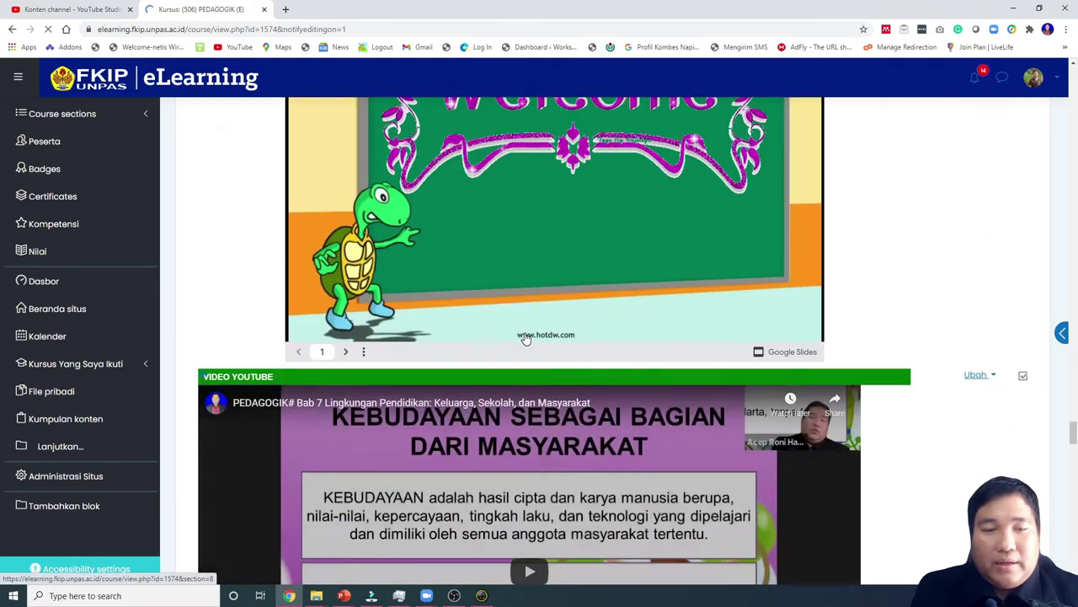
scroll(525, 338, down, 5)
- Make the hidden UTS quiz in the UJIAN TENGAH SEMESTER section visible to students
scroll(525, 338, up, 3)
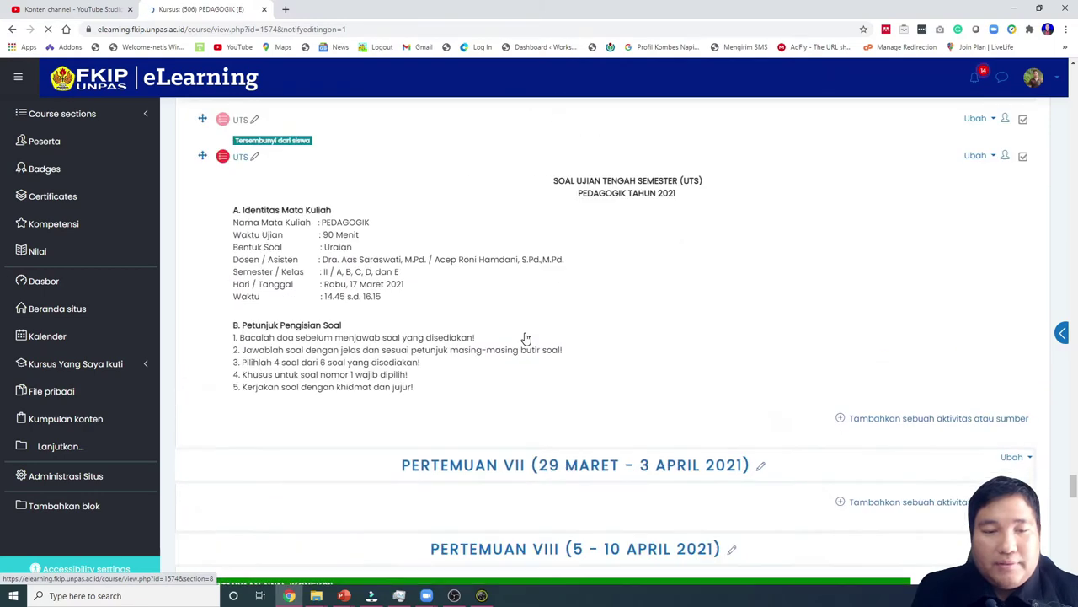
scroll(525, 338, down, 1)
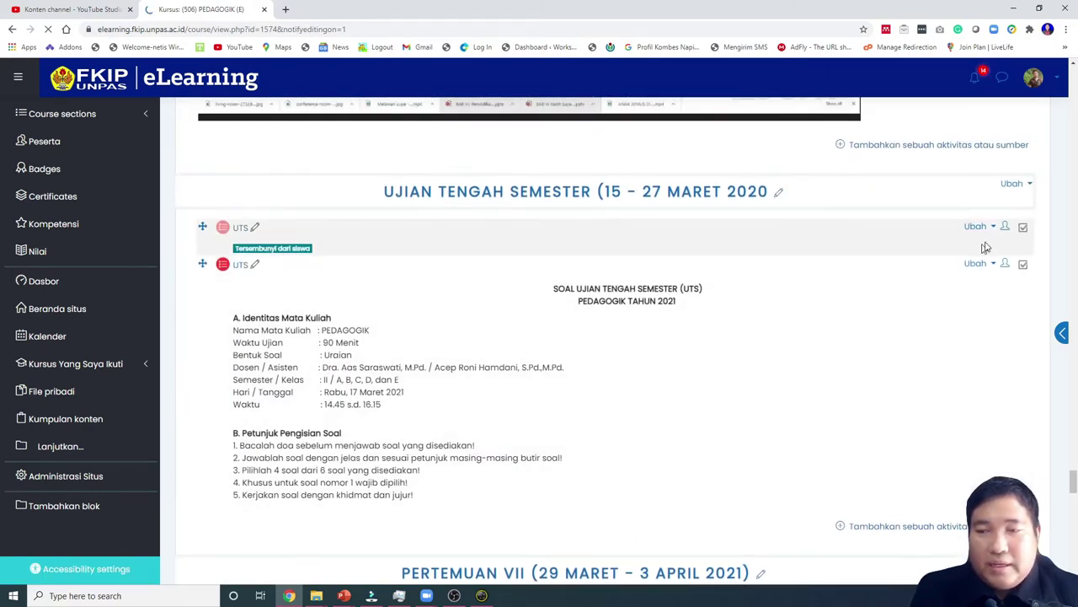
click(992, 233)
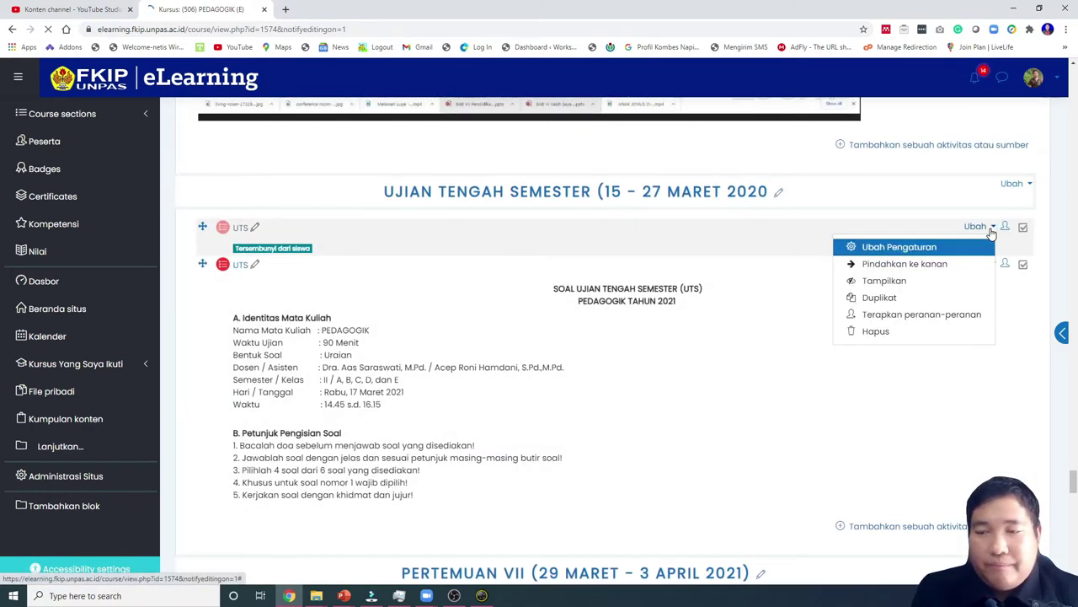
click(961, 283)
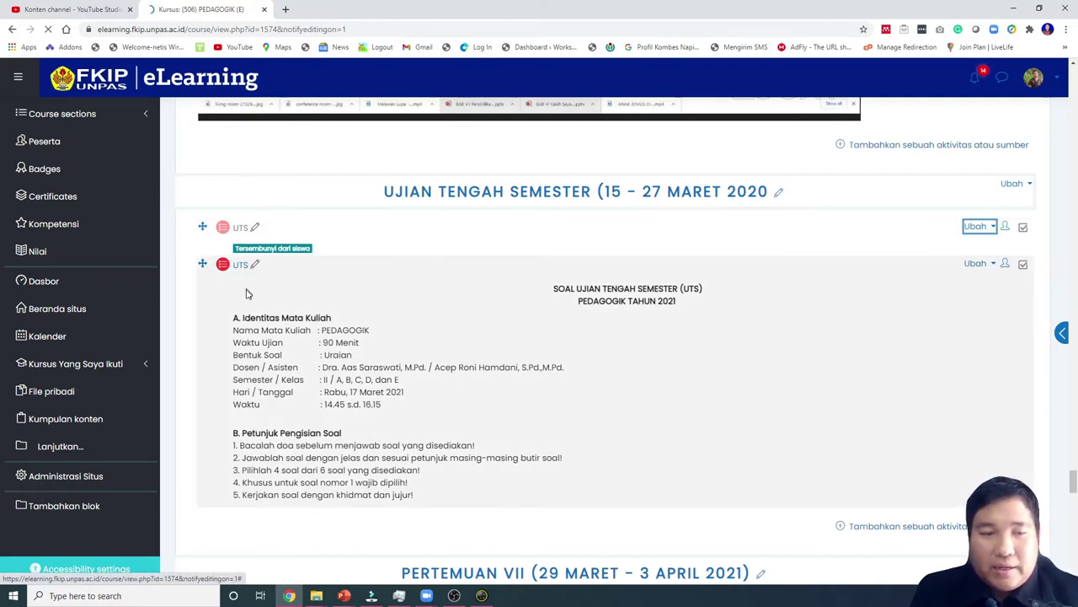
- Open the settings of the first UTS quiz in the midterm exam section and expand the Timing settings
scroll(897, 272, down, 20)
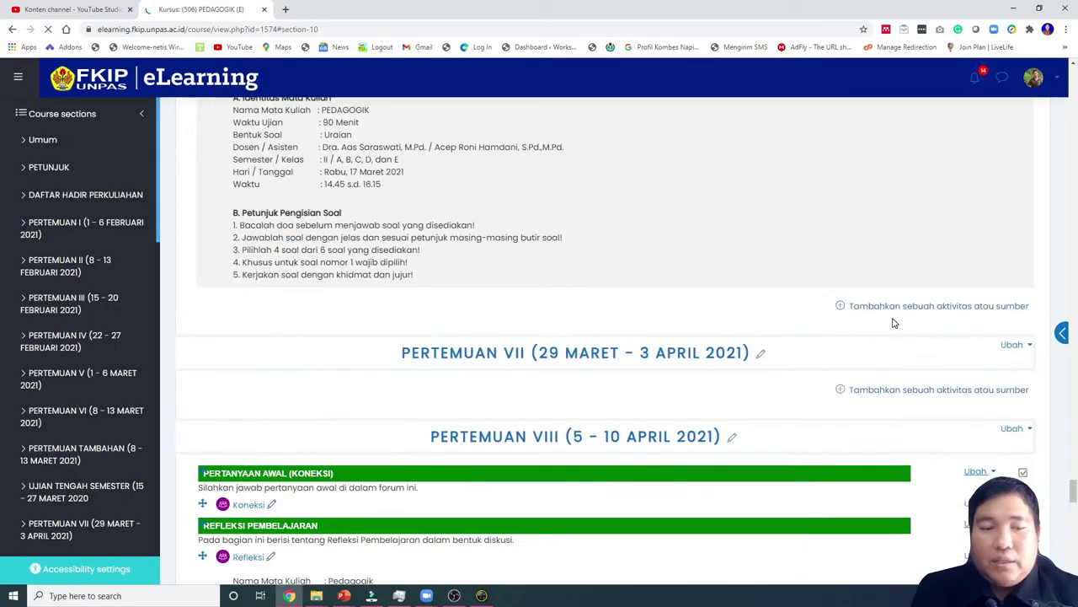
scroll(896, 322, down, 3)
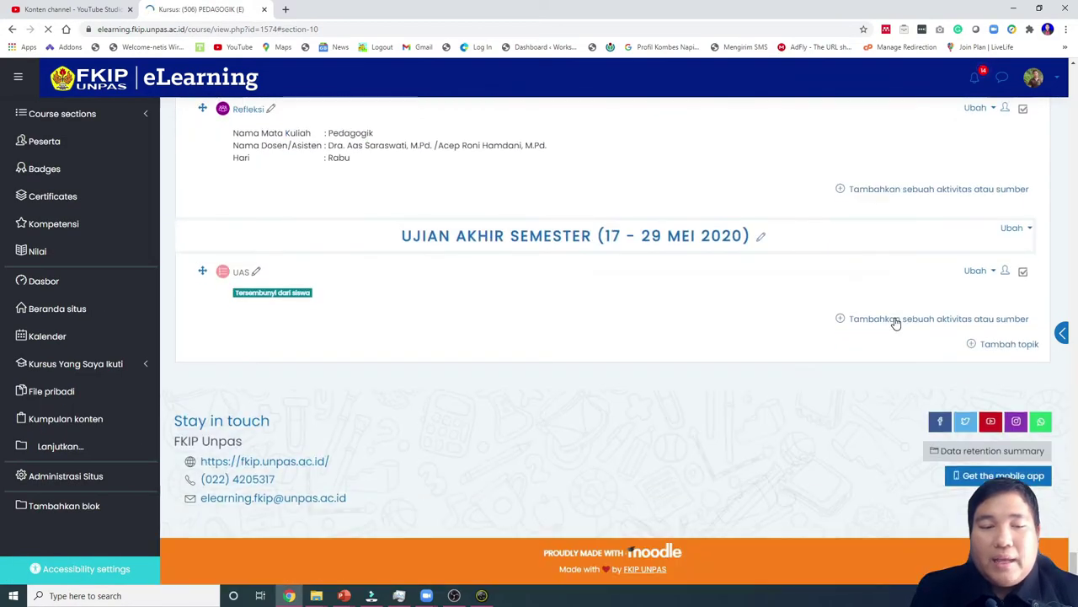
scroll(896, 323, up, 11)
scroll(895, 323, up, 12)
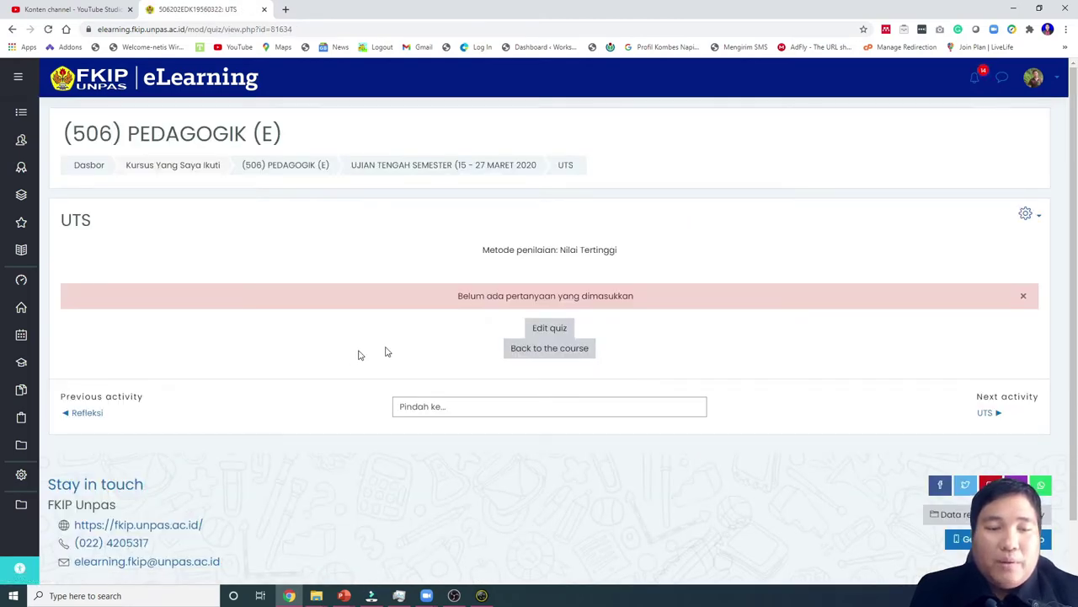
click(1026, 214)
click(949, 239)
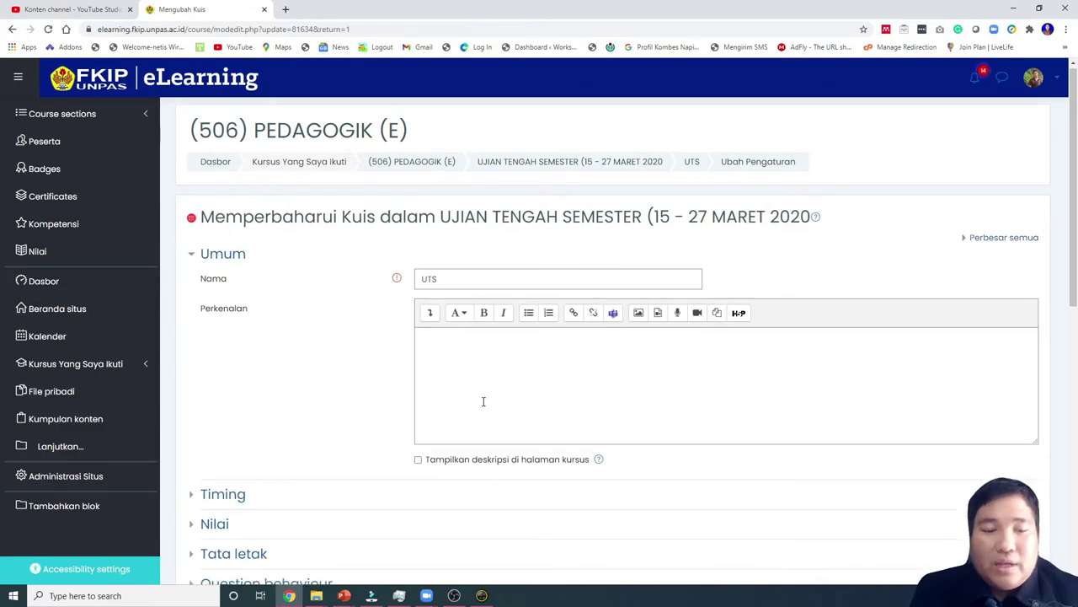
scroll(464, 394, down, 1)
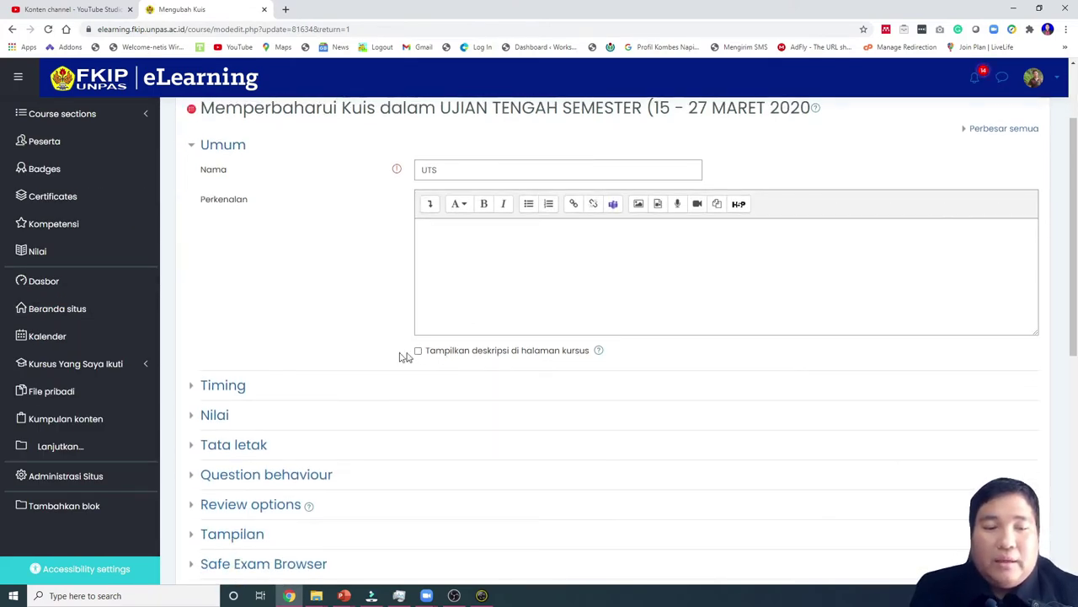
click(241, 386)
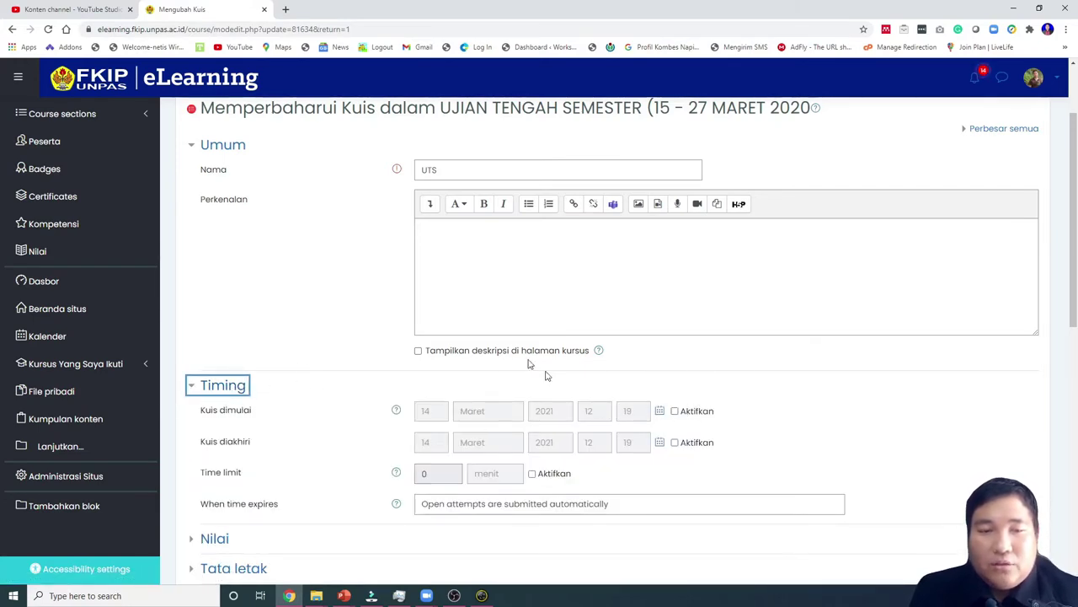
- Write "Nama Mata Kuliah : Pedagogik" as the first line of the quiz's introduction (Perkenalan)
click(511, 256)
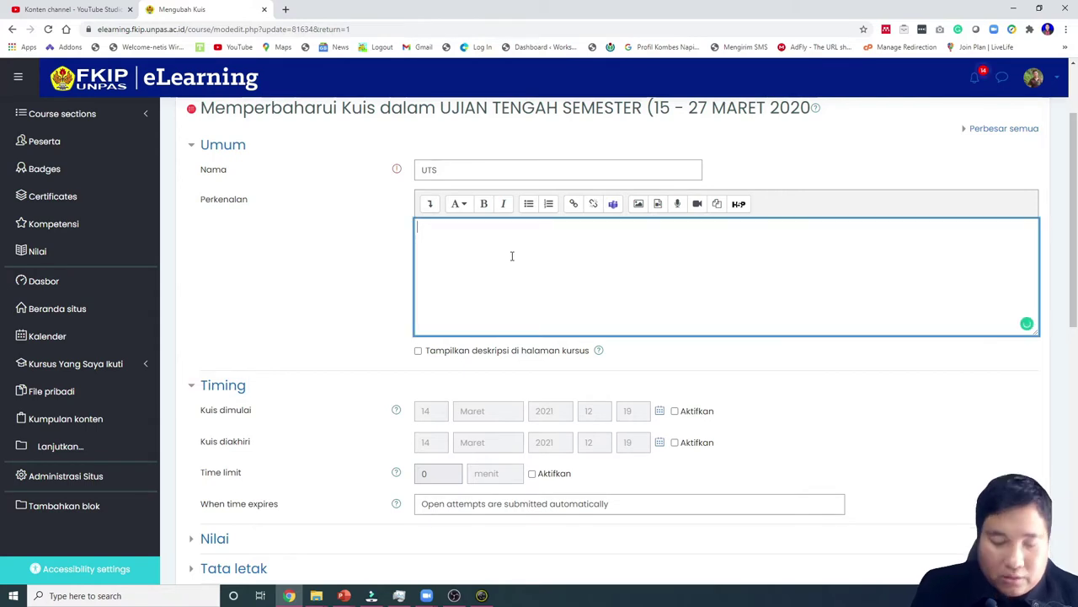
text(Nama )
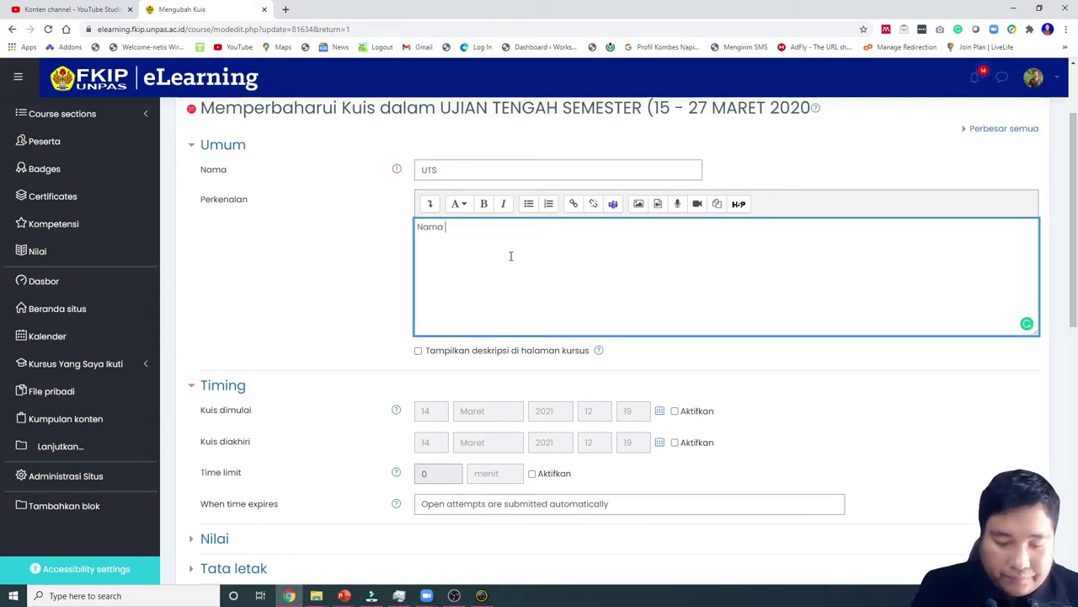
text(Mata Kul)
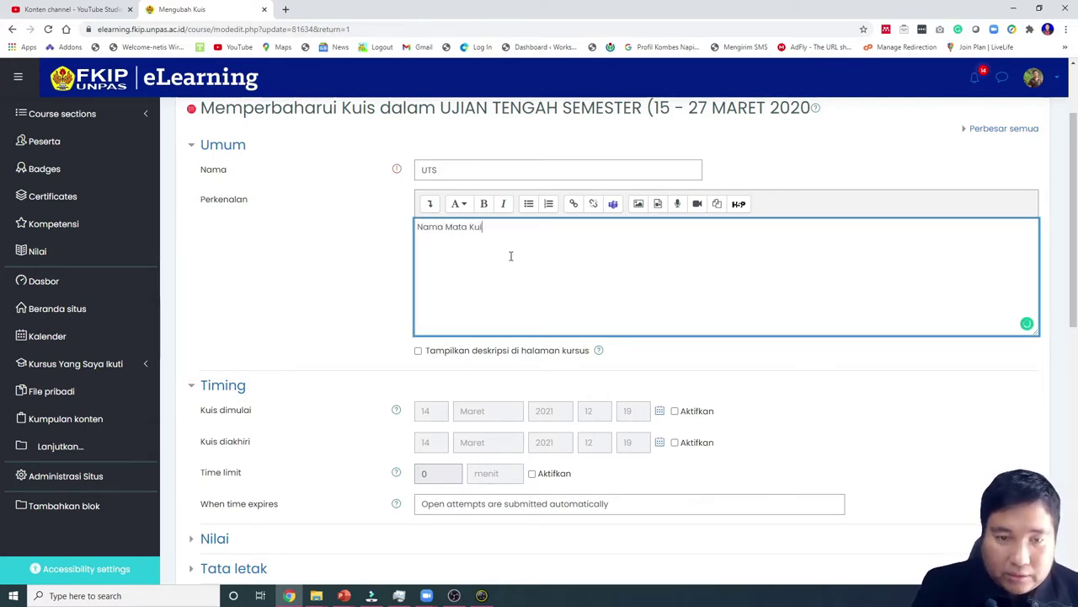
text(ia)
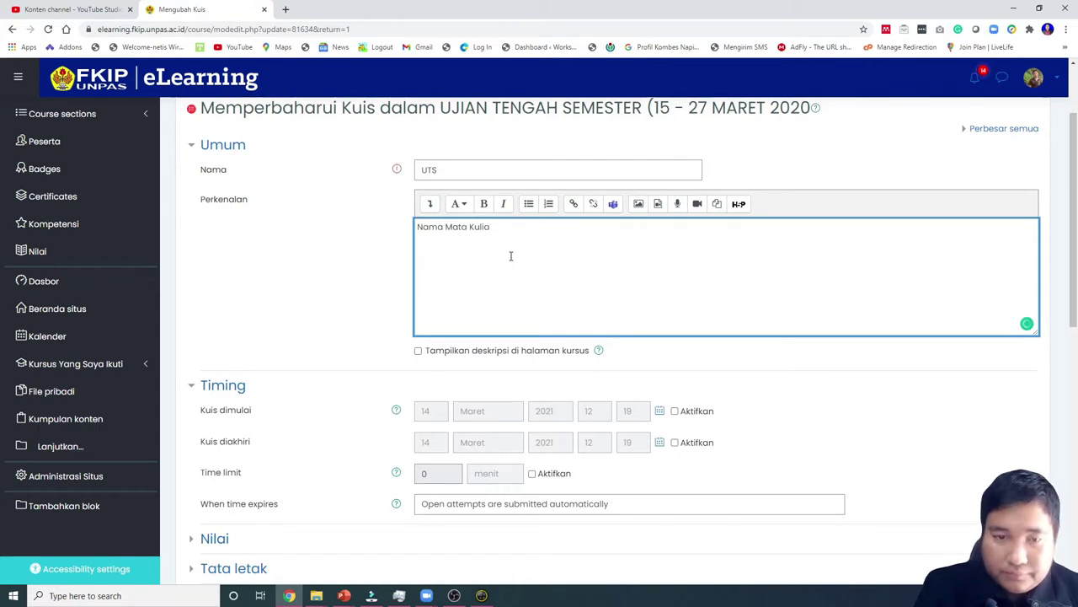
text(h :)
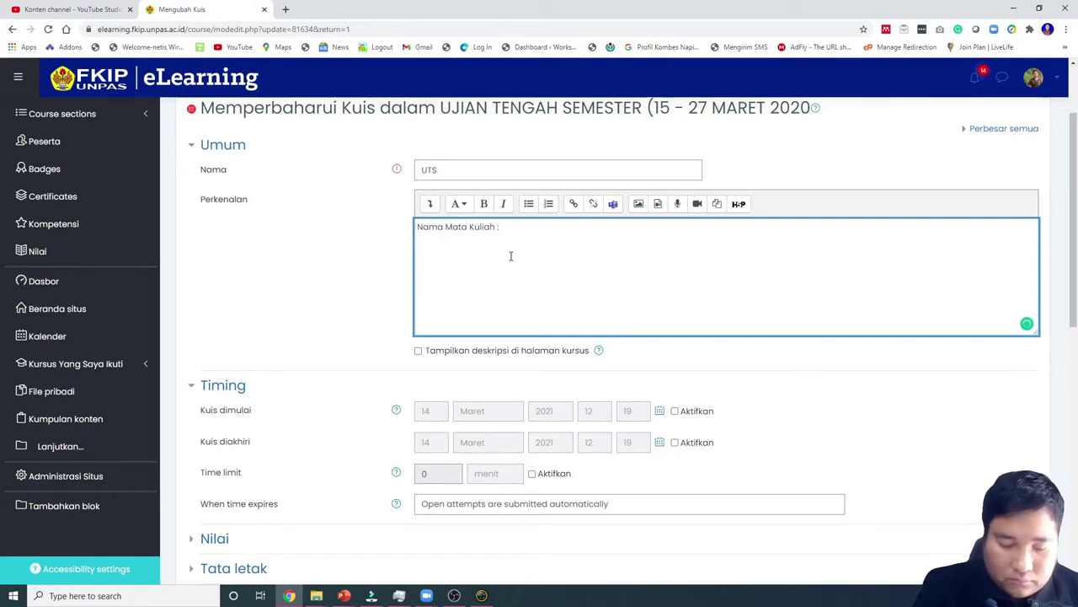
text( Pedag)
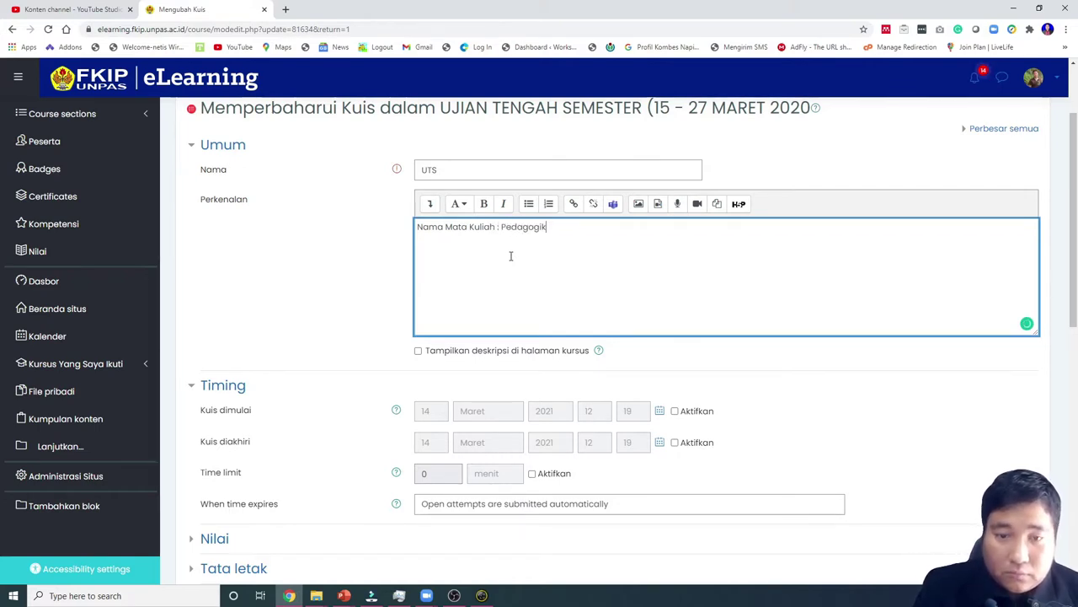
text(ogik)
key(Return)
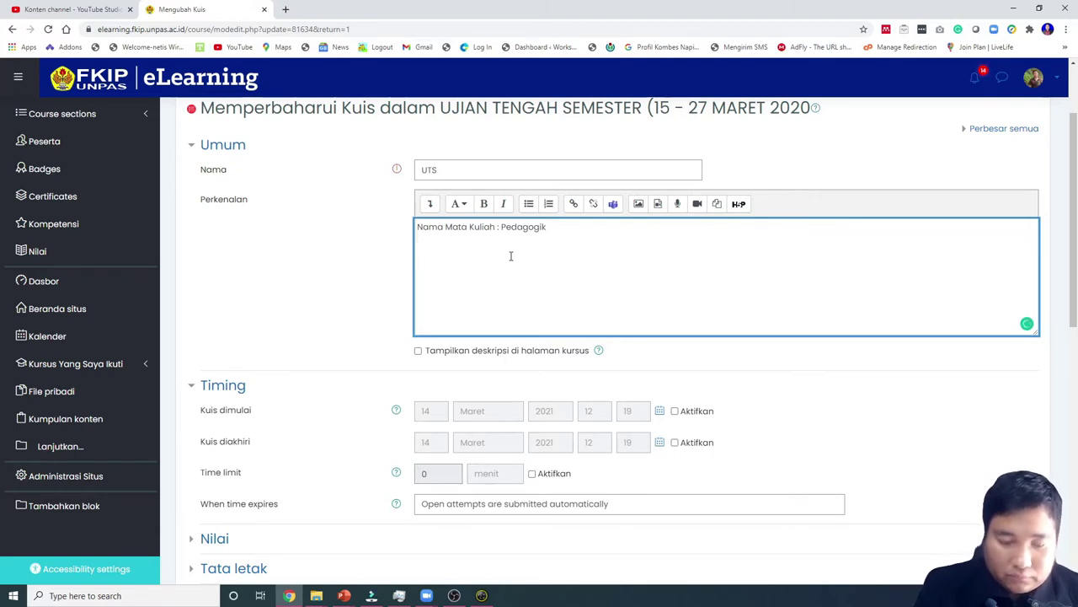
- Add the line "Hari/Tanggal : Sabtu, 13 Maret 2021" to the introduction, aligning its colon with the line above
text(Hari/Tan)
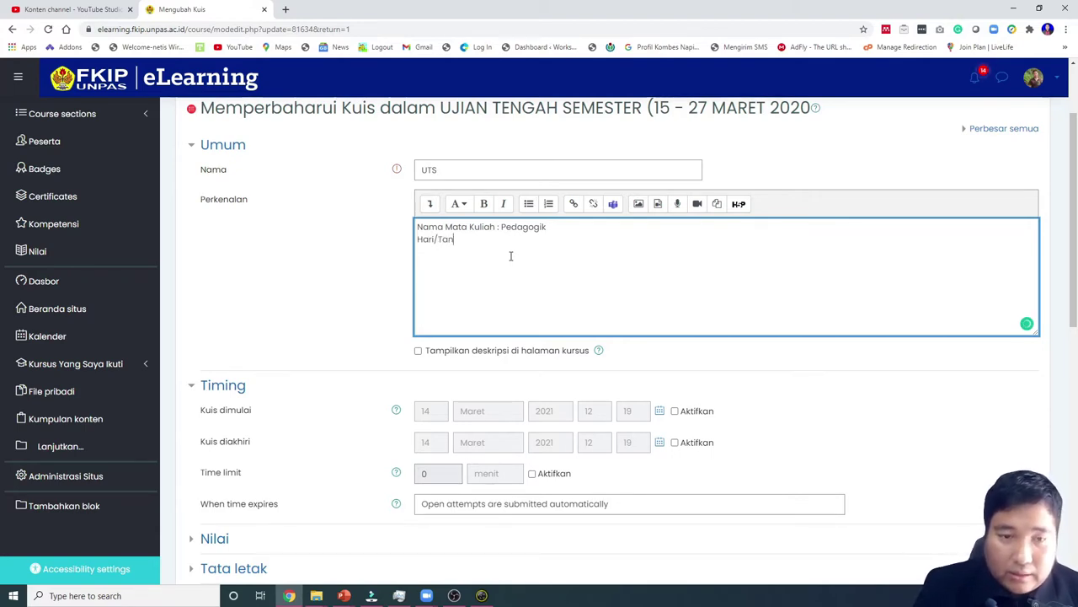
text(ggal       )
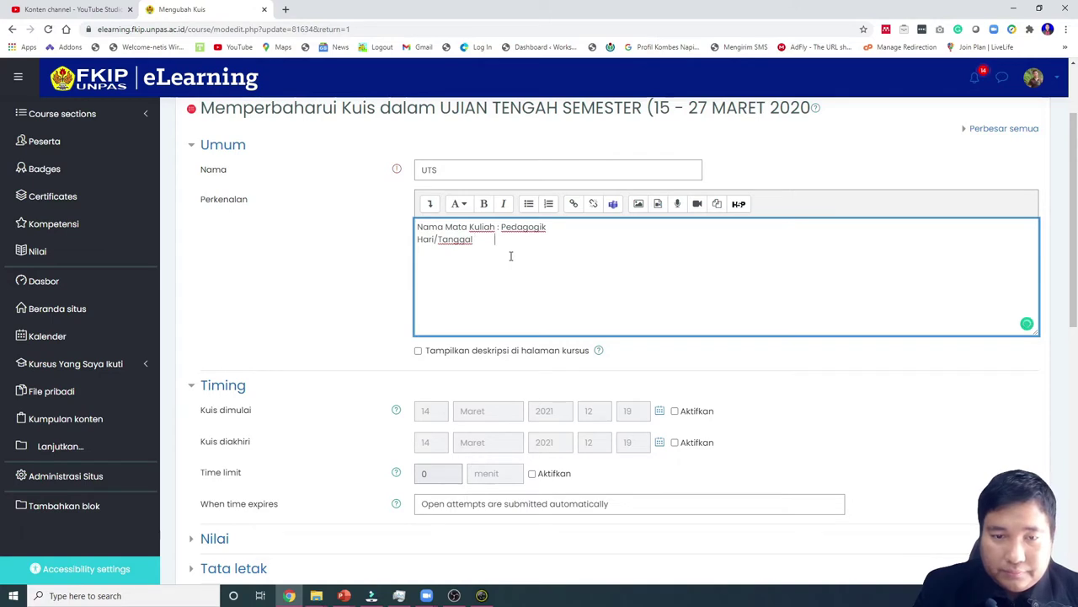
text(: )
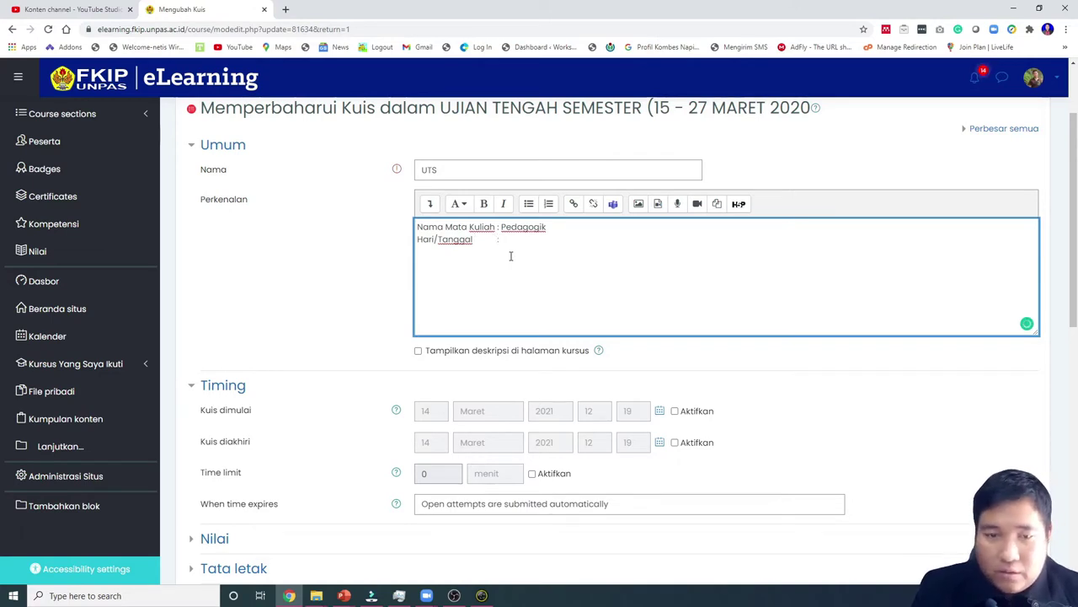
text(14)
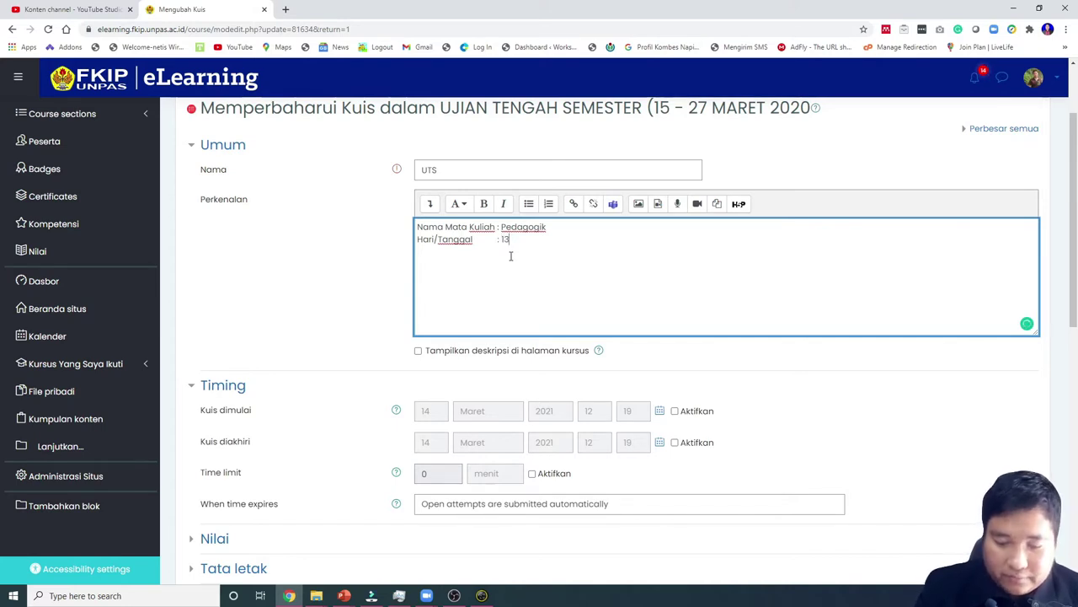
text(Sabtu)
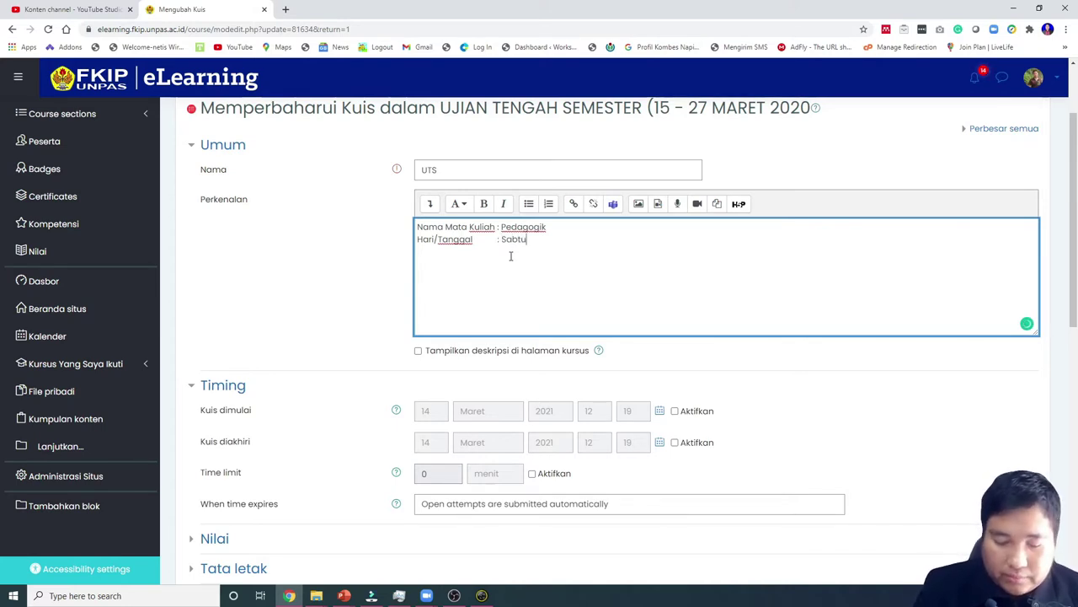
text(, 13 Ma)
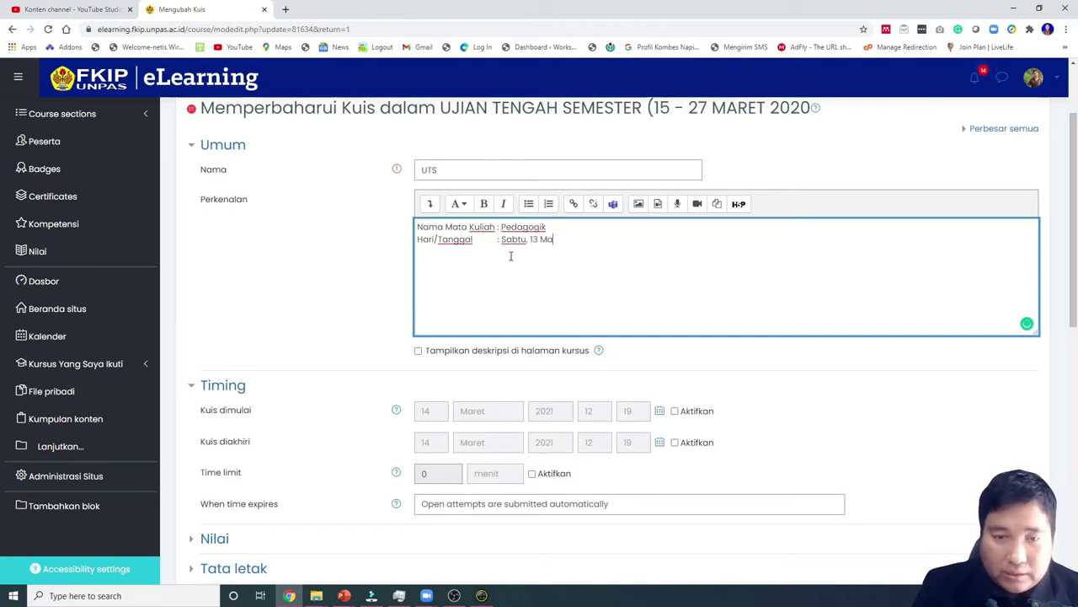
text(ret 202)
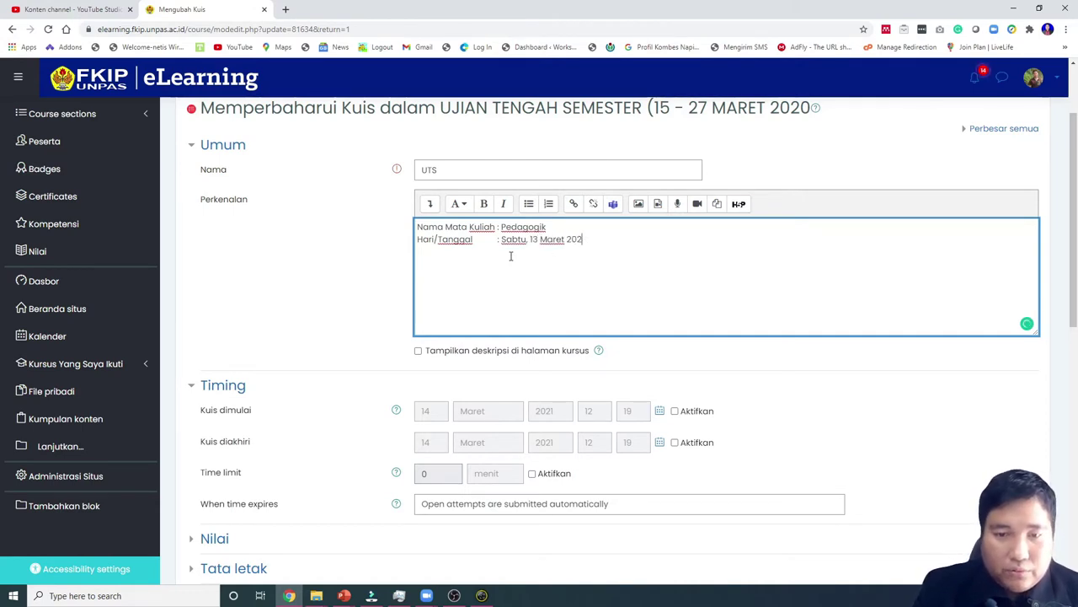
text(1 )
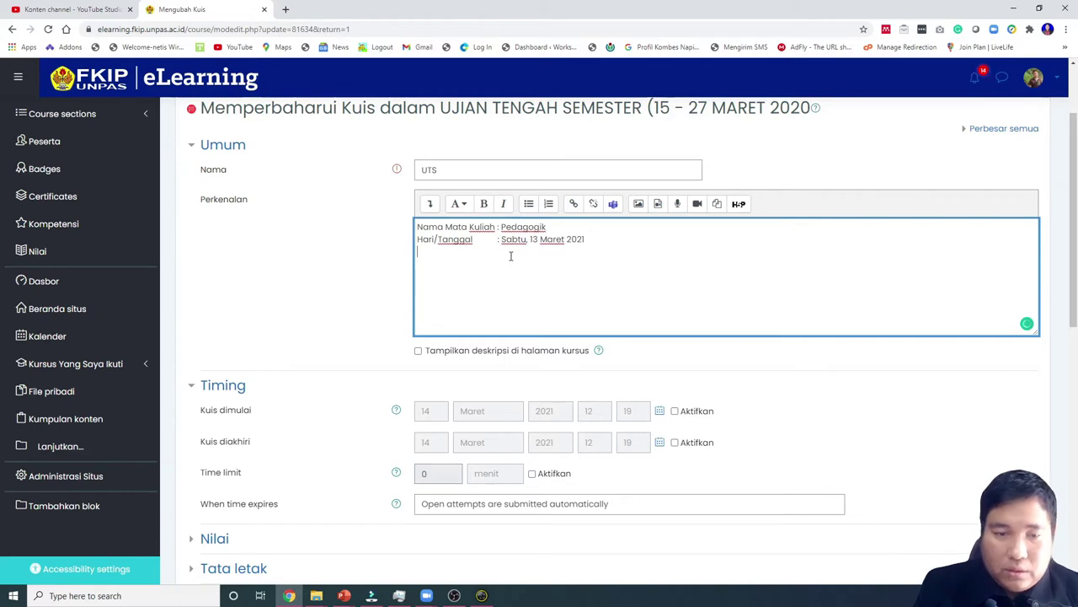
- Add the line "Waktu : 07.30 s.d. 09.00" to the introduction, aligning its colon with the lines above
text(Waktu)
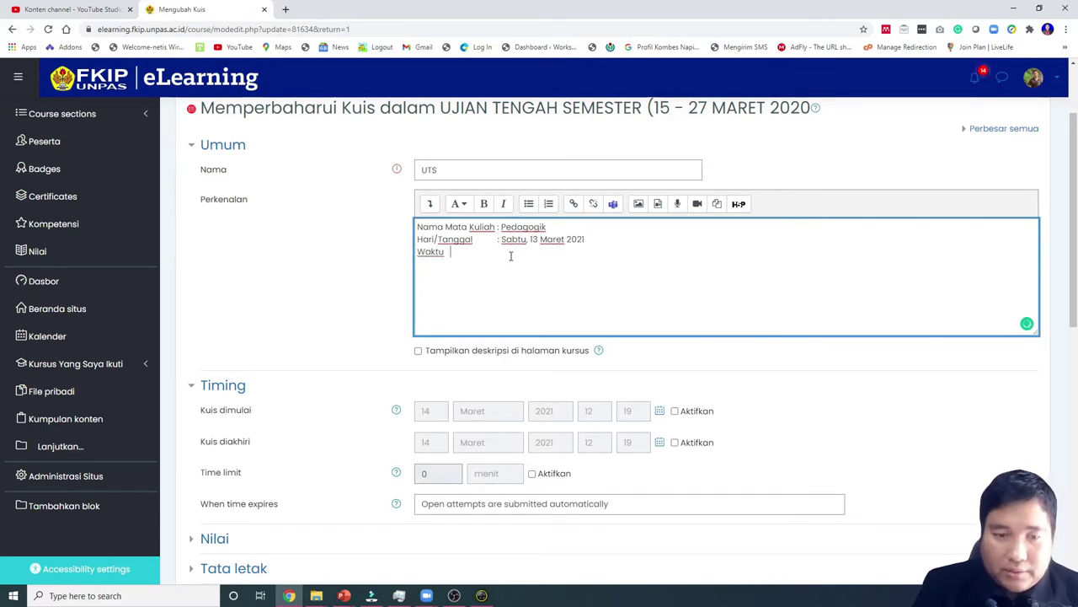
key(Tab)
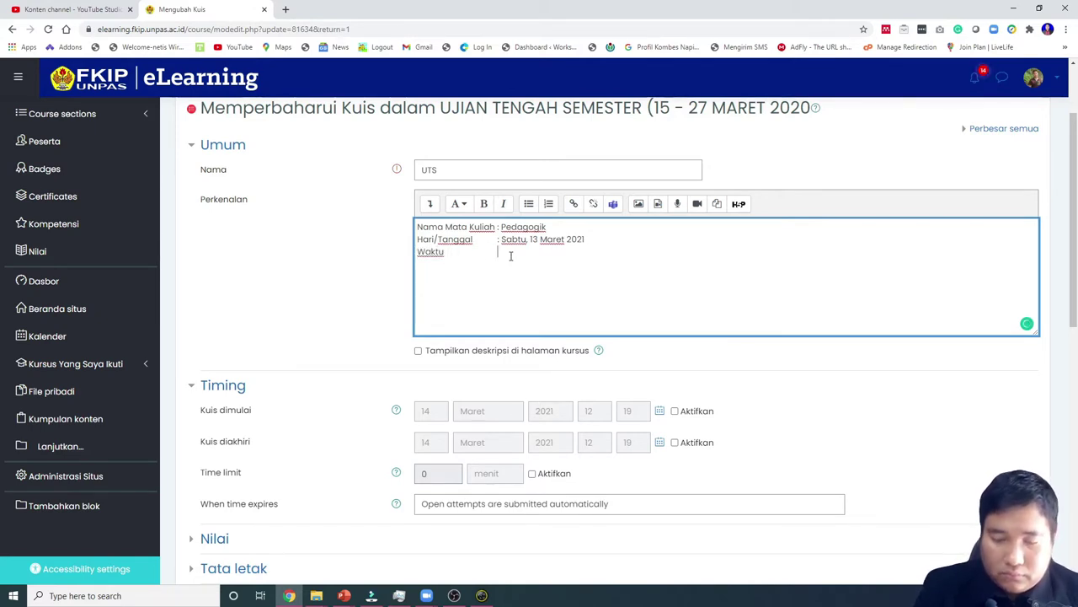
text(: 0)
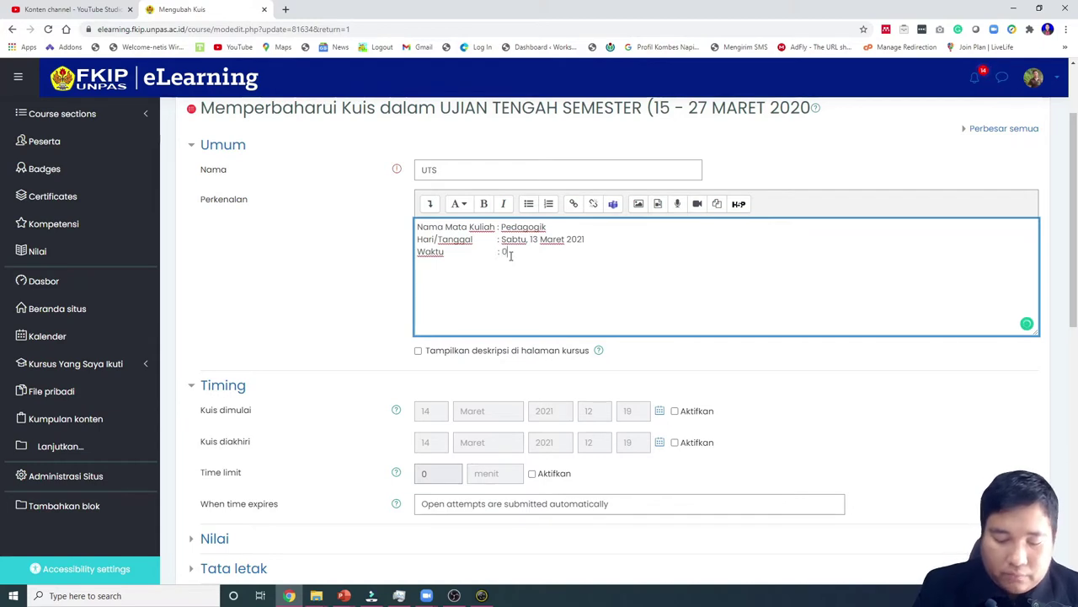
text(7.00)
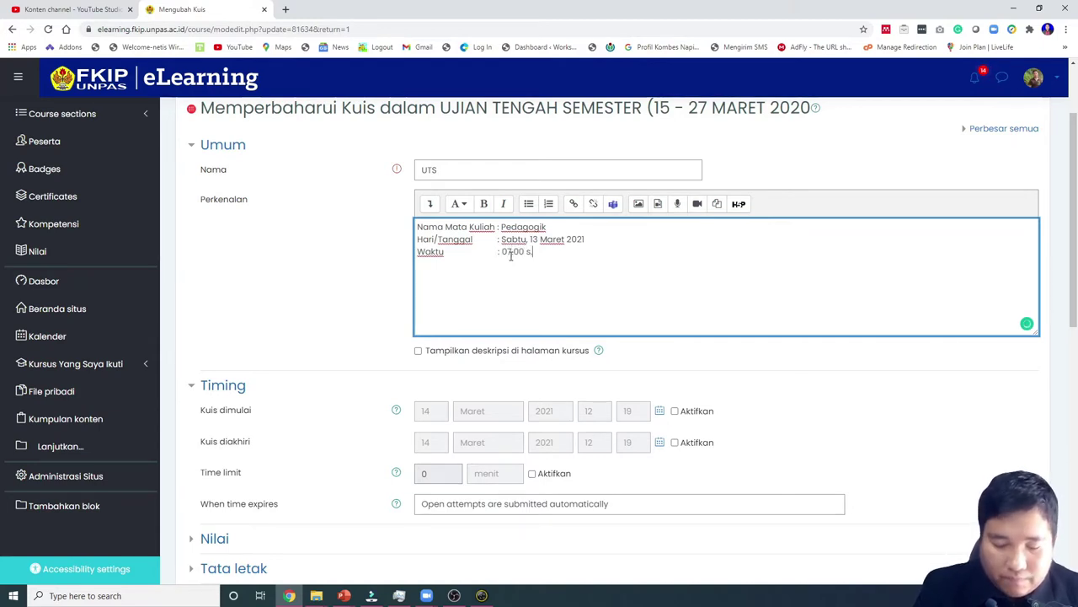
key(BackSpace)
text(.30)
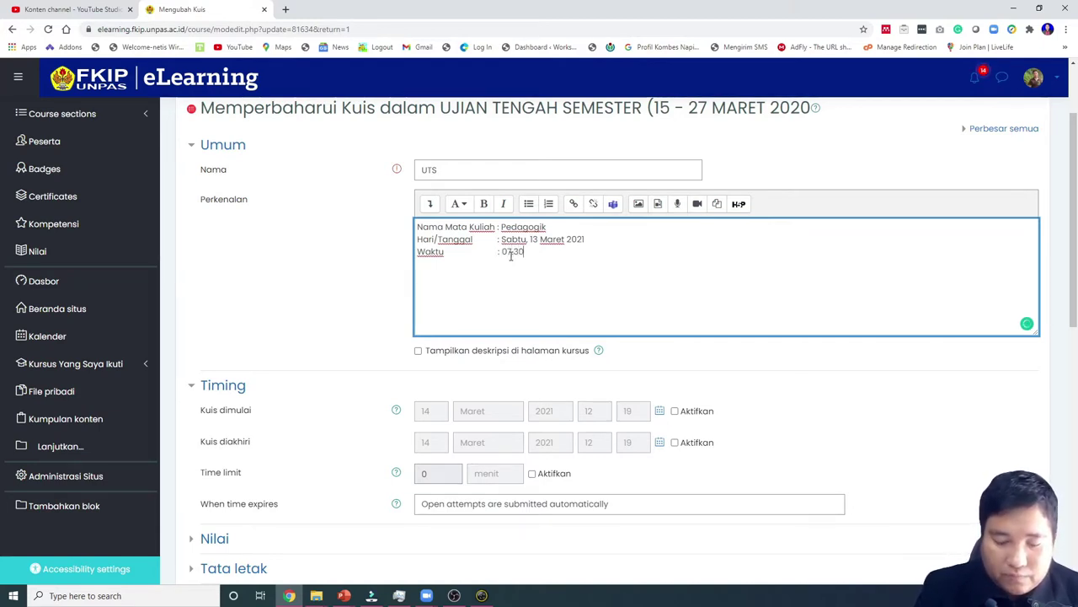
text( s.)
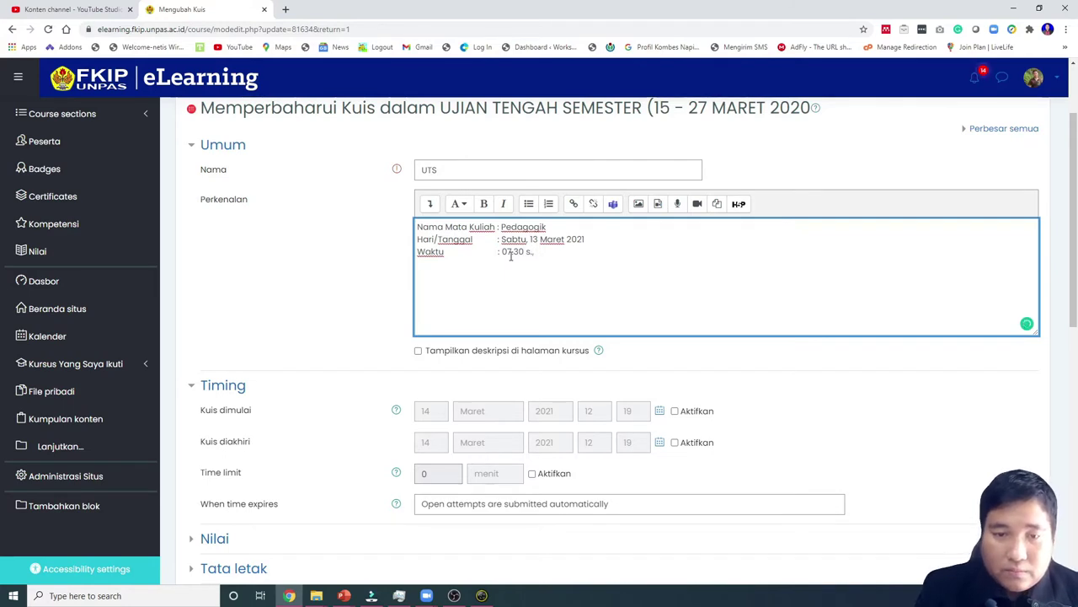
text(d.d.)
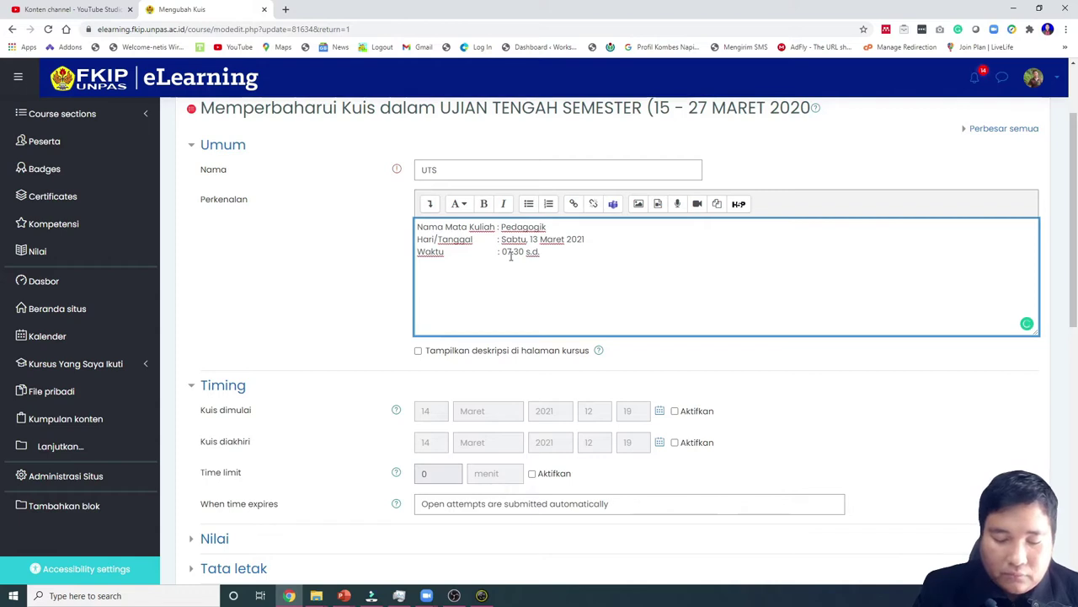
text(09.)
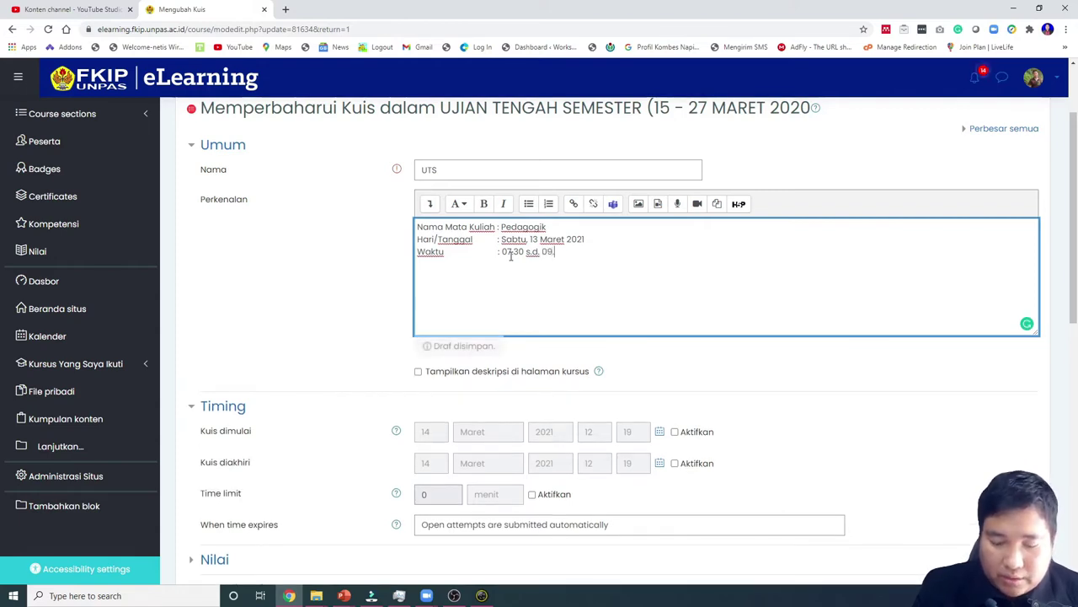
text(0000)
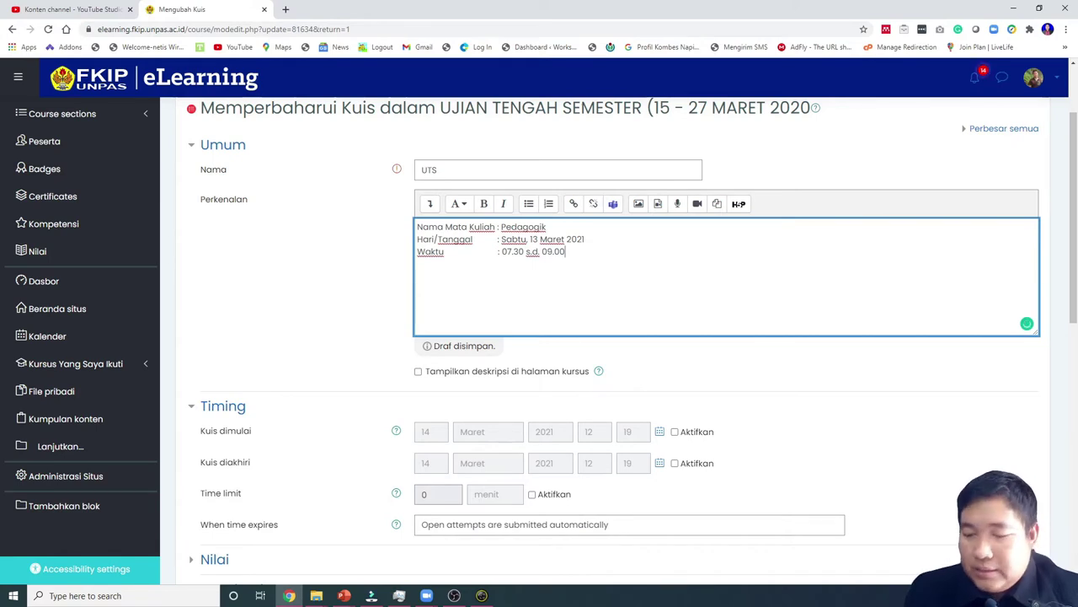
- Check the March 2021 system calendar and change the day in the introduction's Hari/Tanggal line to 27
click(1045, 595)
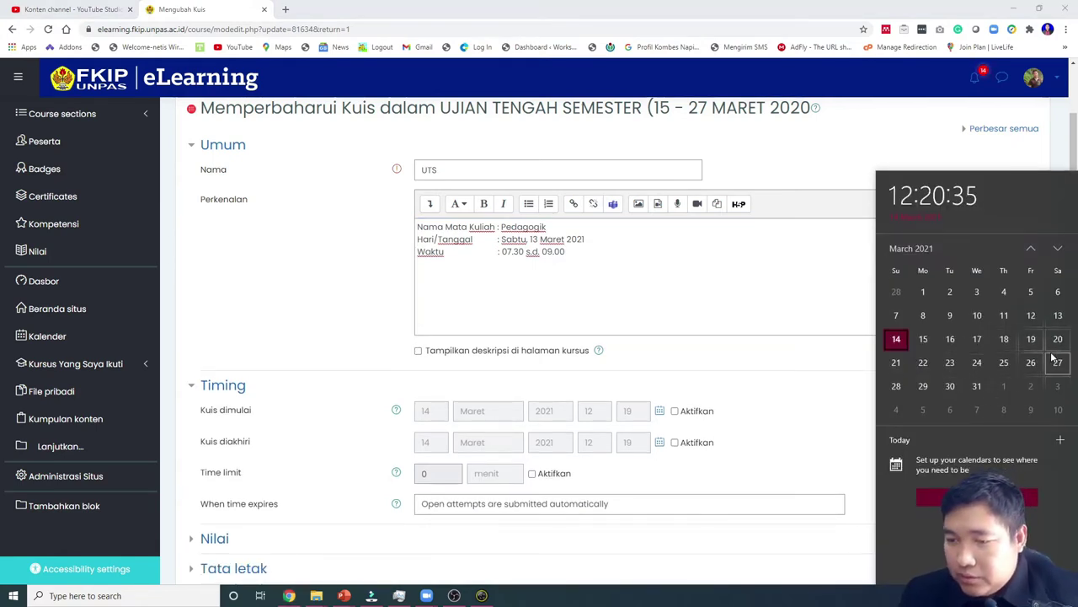
click(509, 271)
click(537, 240)
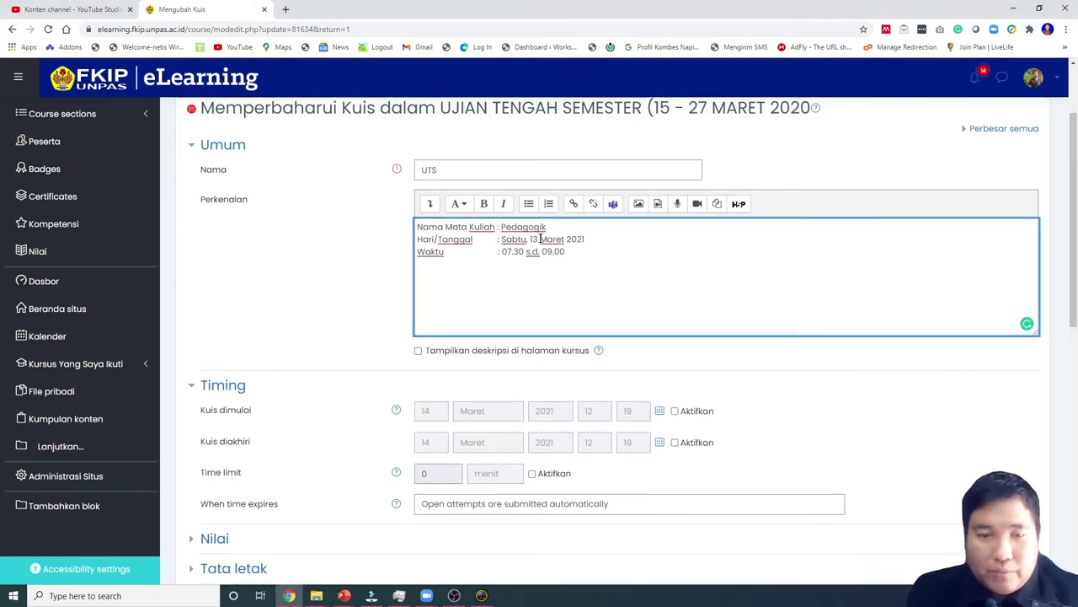
key(BackSpace)
key(BackSpace)
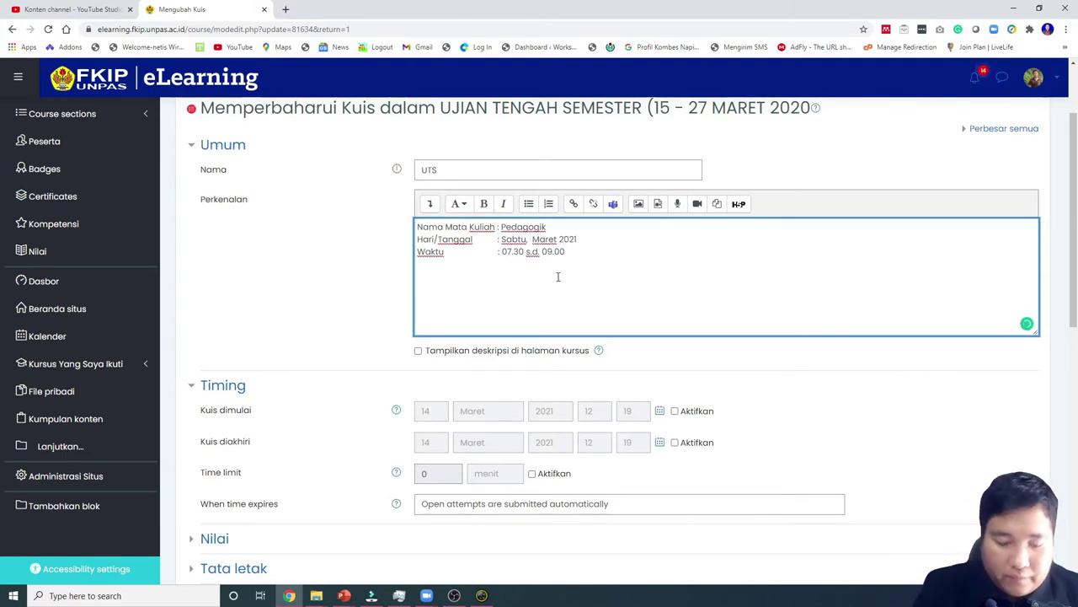
text(27)
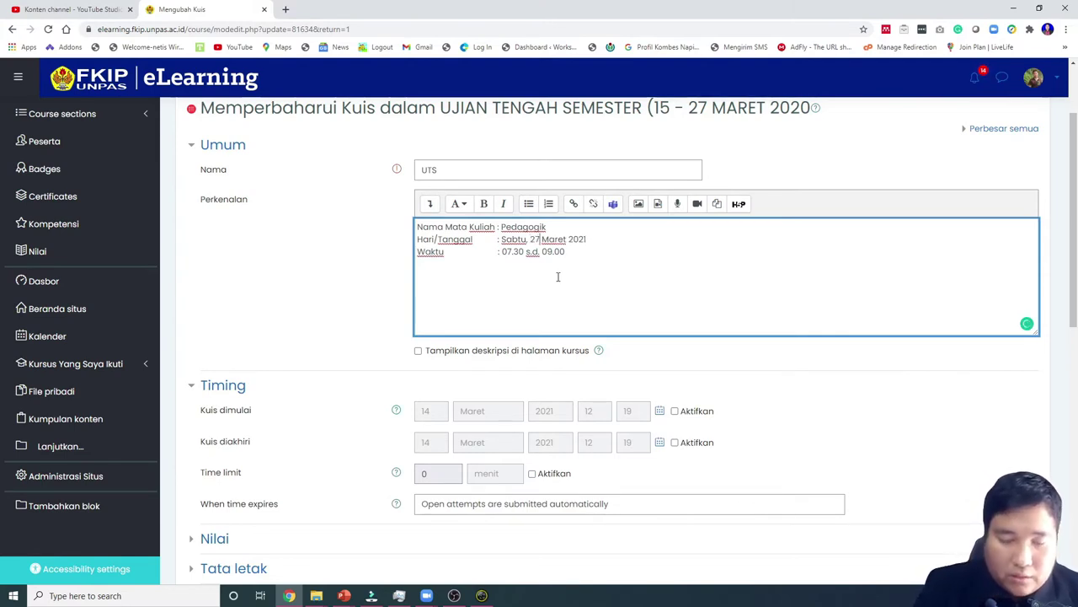
- Show the description on the course page and enable both the quiz start and end dates (Kuis dimulai, Kuis diakhiri)
click(527, 355)
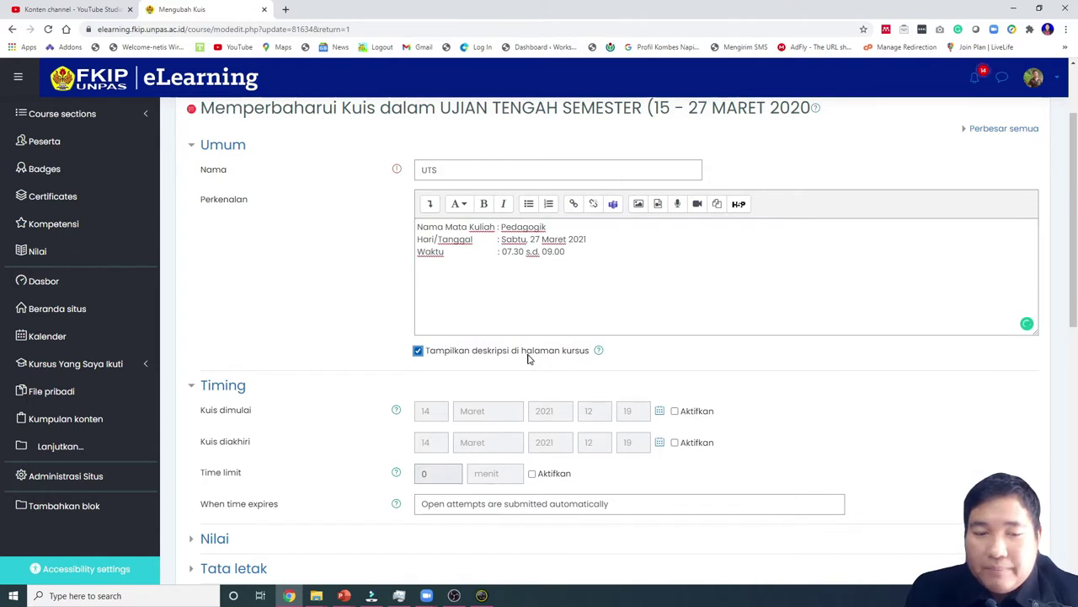
scroll(527, 358, down, 2)
click(696, 299)
click(700, 330)
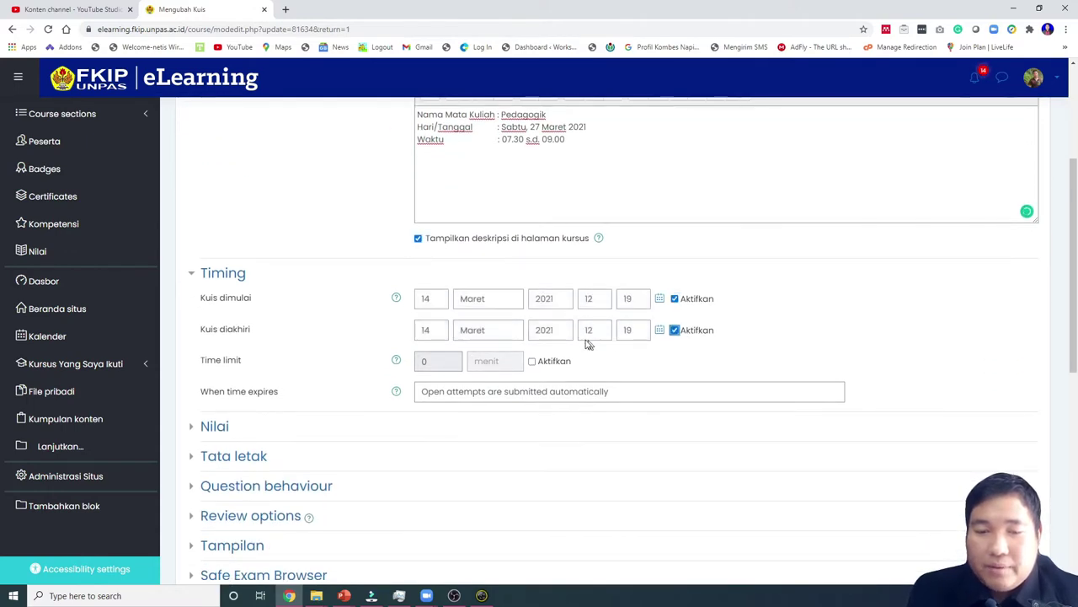
- Set the day of both the quiz start and the quiz end date to 27
scroll(588, 344, up, 2)
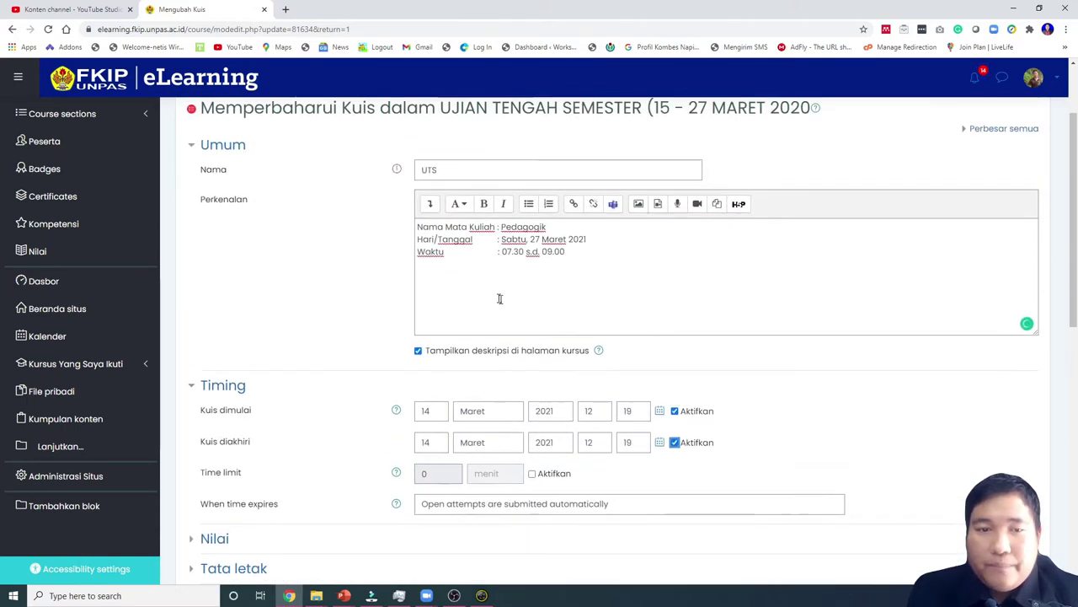
click(446, 411)
scroll(432, 328, down, 3)
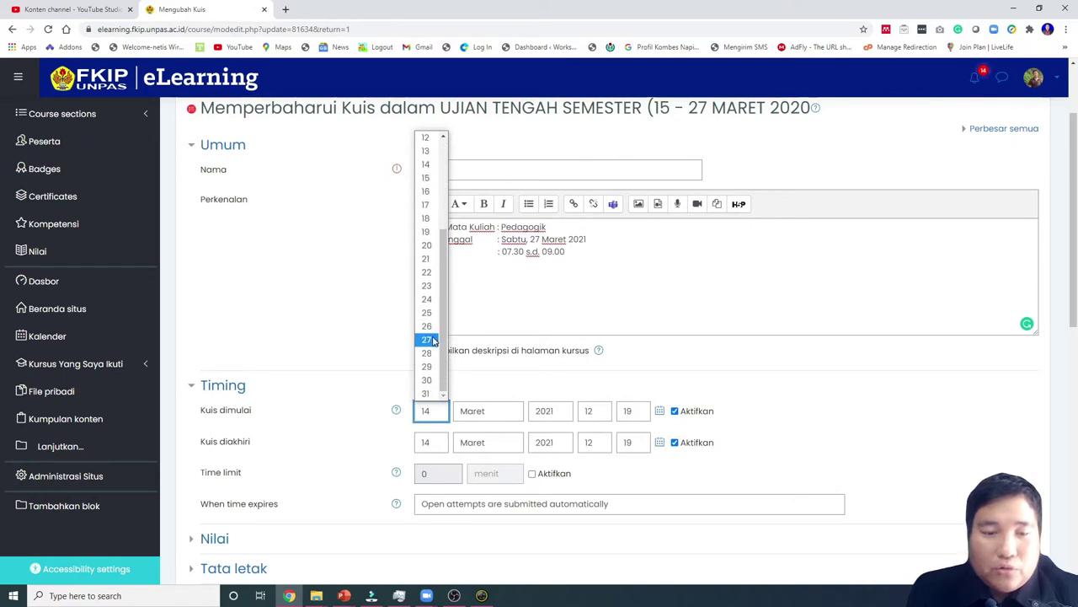
click(432, 339)
click(431, 442)
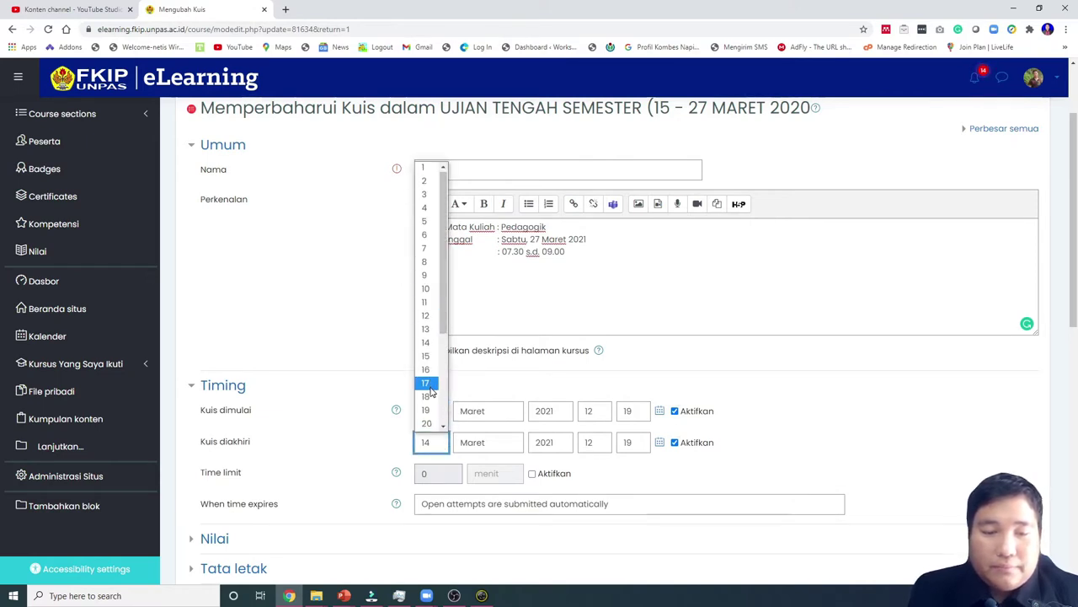
scroll(429, 389, down, 3)
click(430, 368)
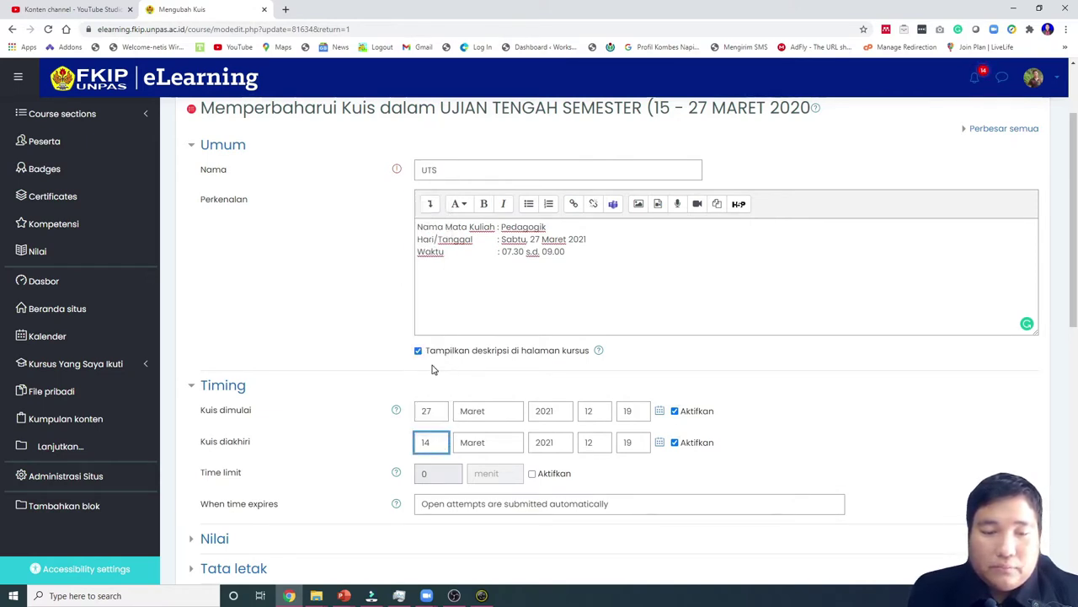
- Set the quiz start time (Kuis dimulai) to 07:30
click(599, 412)
click(595, 246)
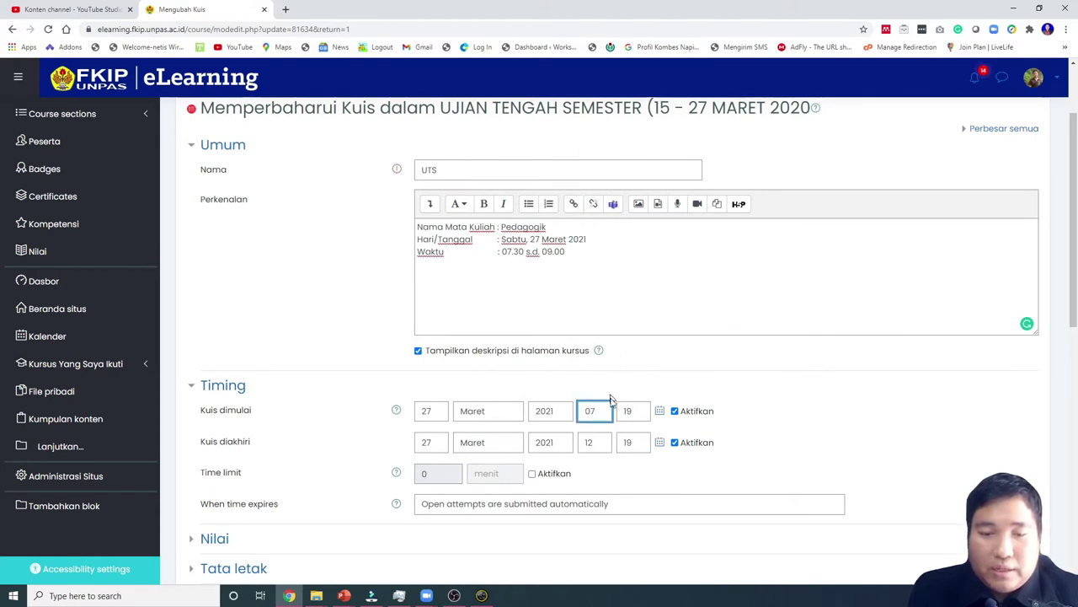
click(631, 411)
scroll(627, 295, down, 2)
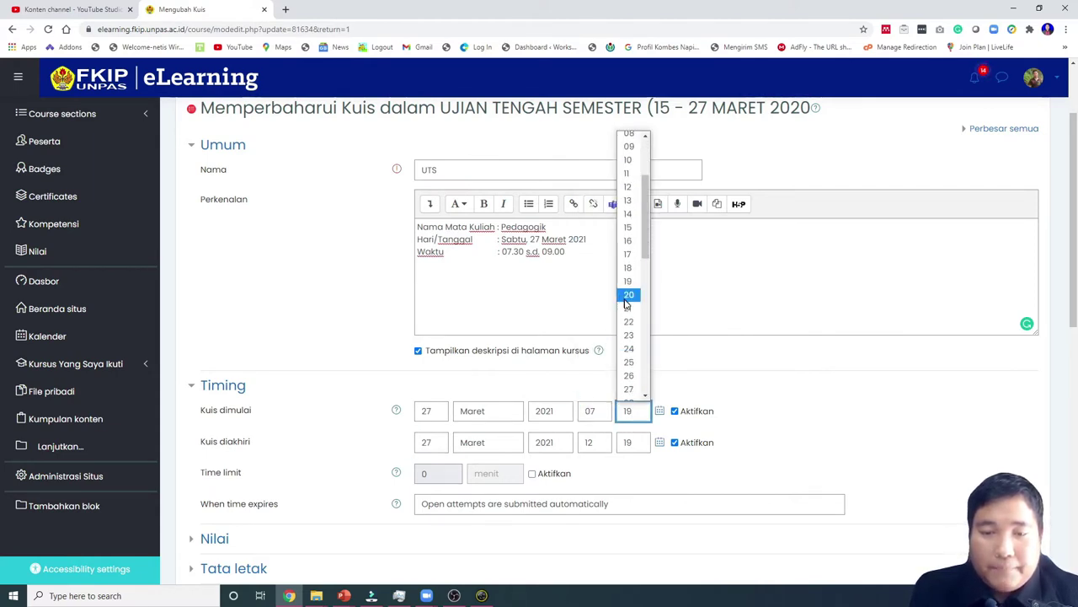
scroll(628, 307, down, 4)
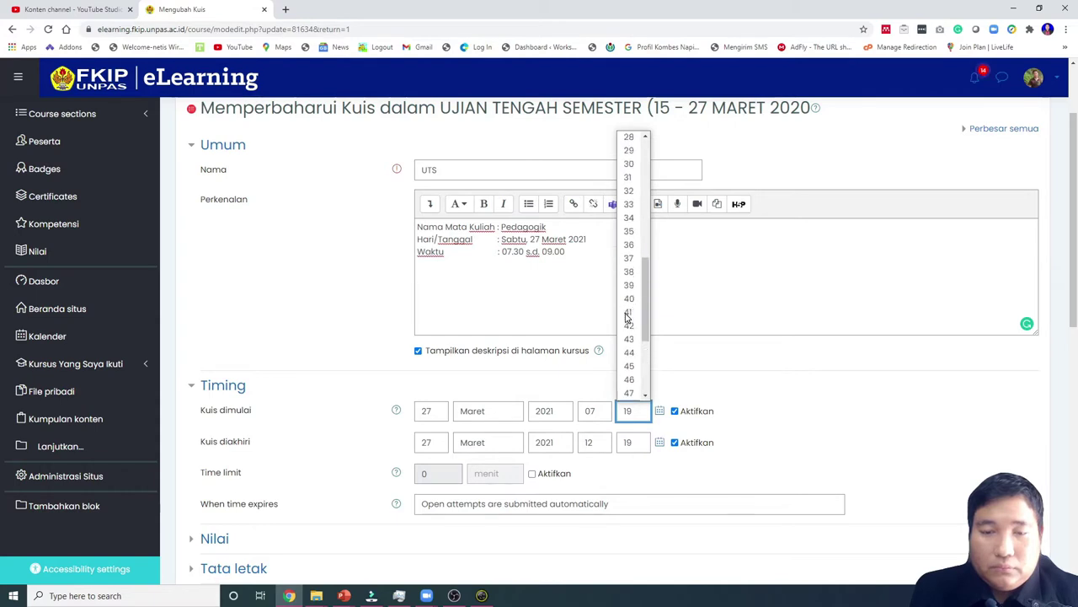
click(634, 242)
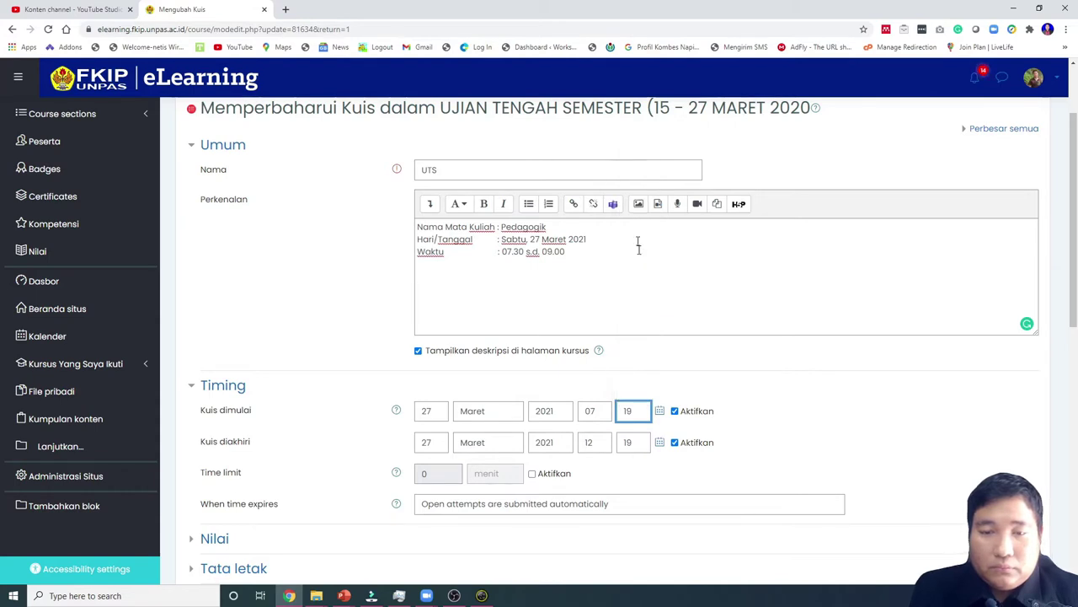
- Set the quiz end time (Kuis diakhiri) to 09:00
click(602, 448)
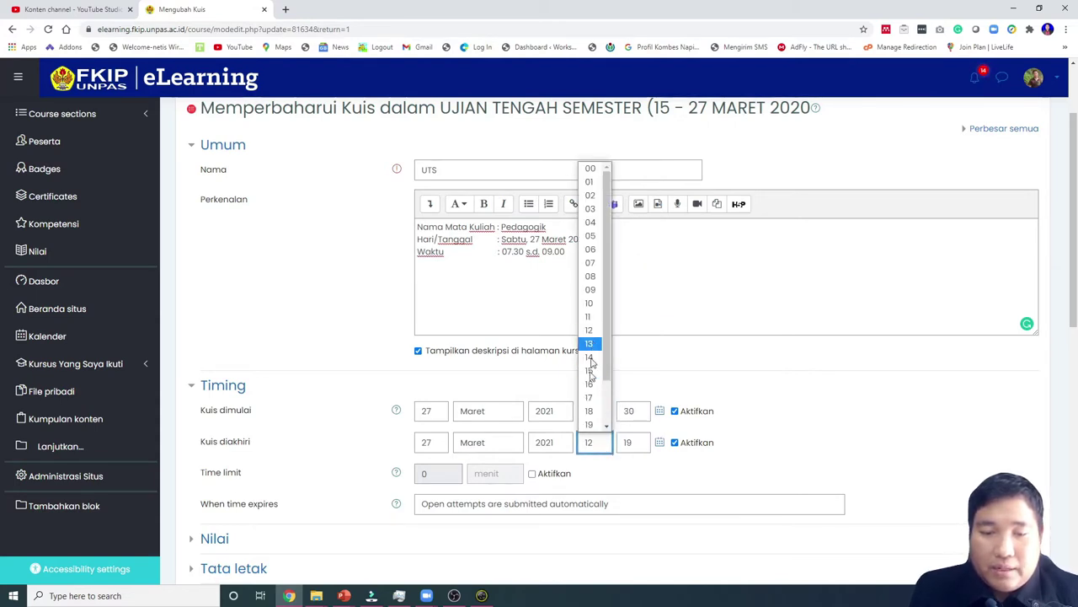
click(590, 289)
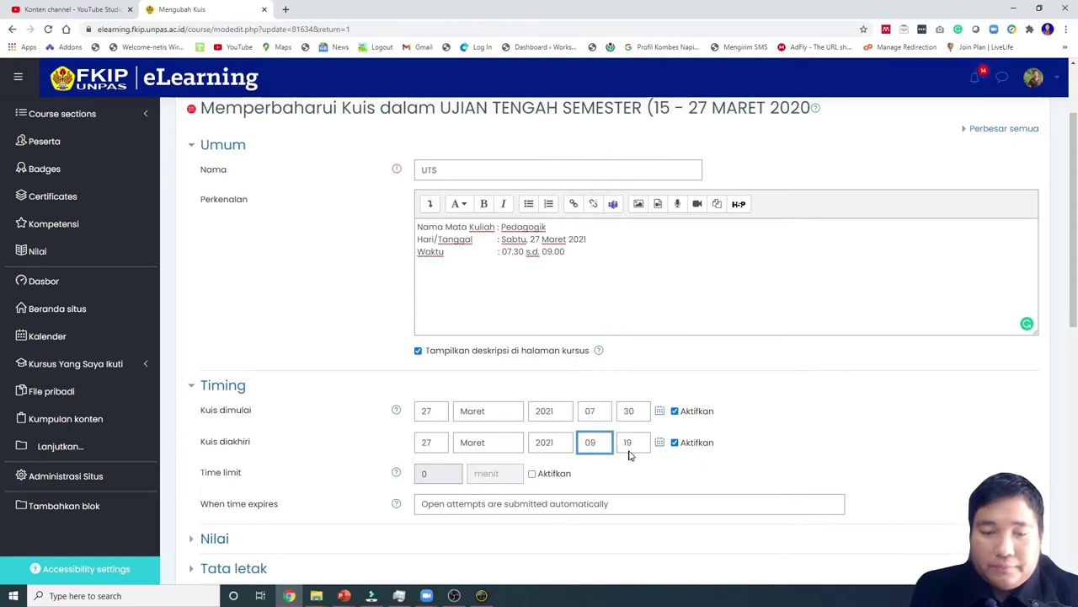
click(630, 444)
click(629, 168)
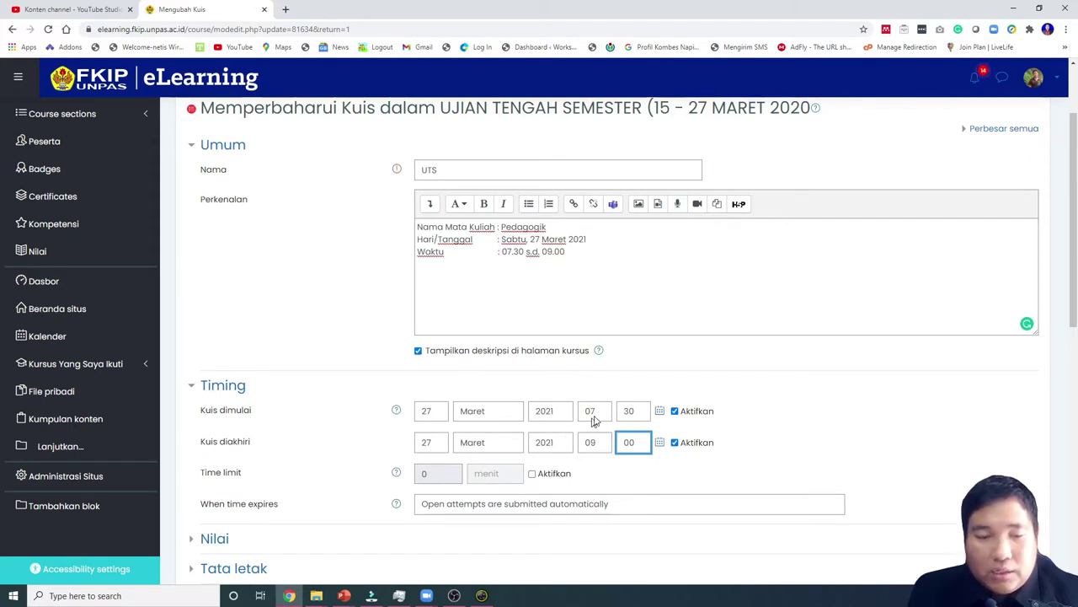
- Enable the quiz's time limit and set it to 60 minutes
click(556, 473)
double_click(422, 472)
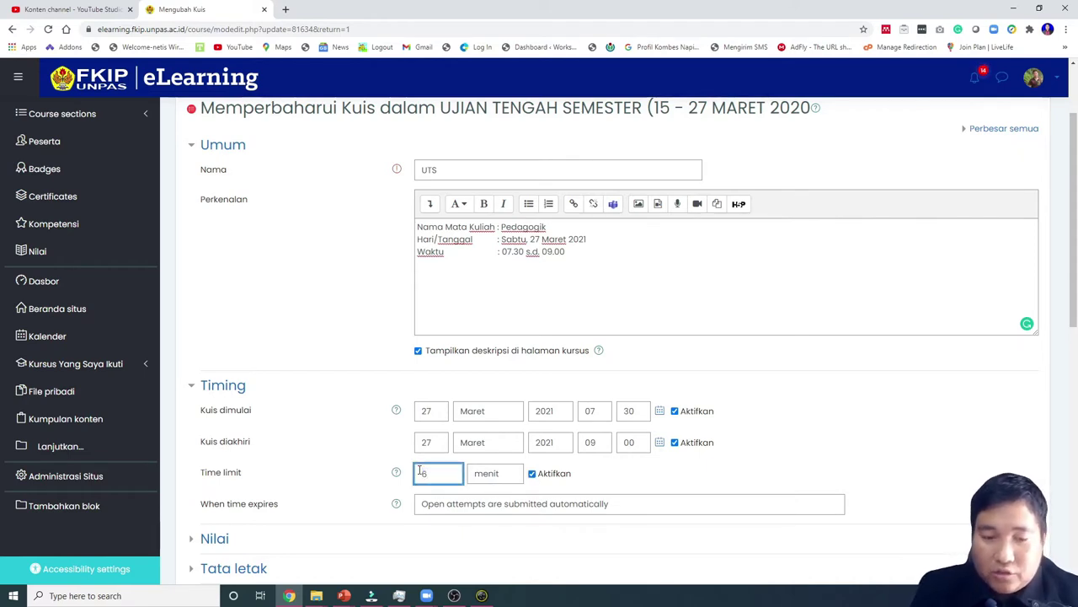
text(60)
click(647, 483)
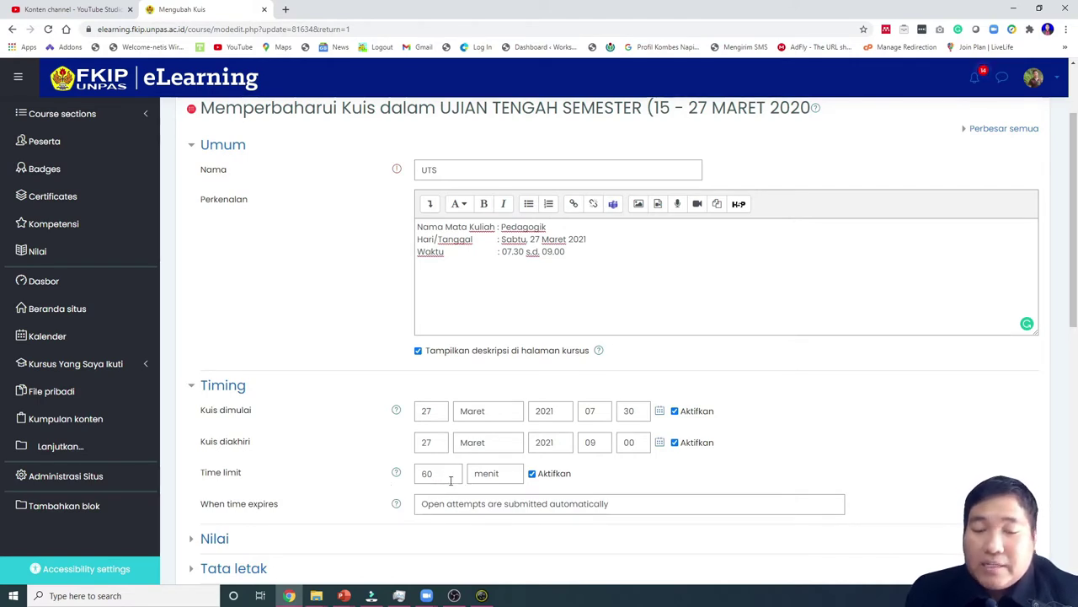
click(531, 473)
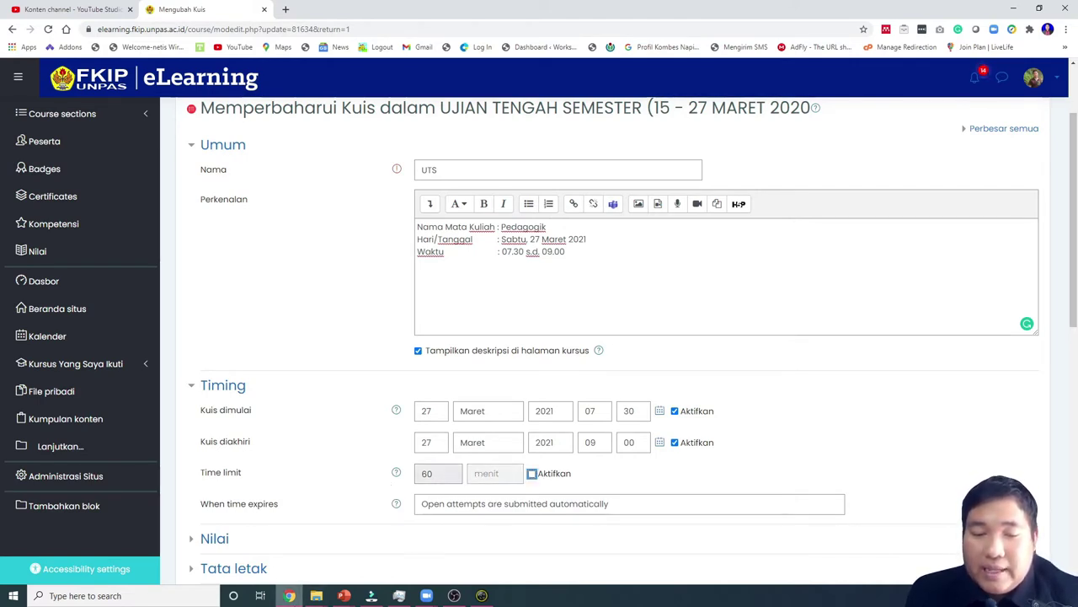
click(531, 473)
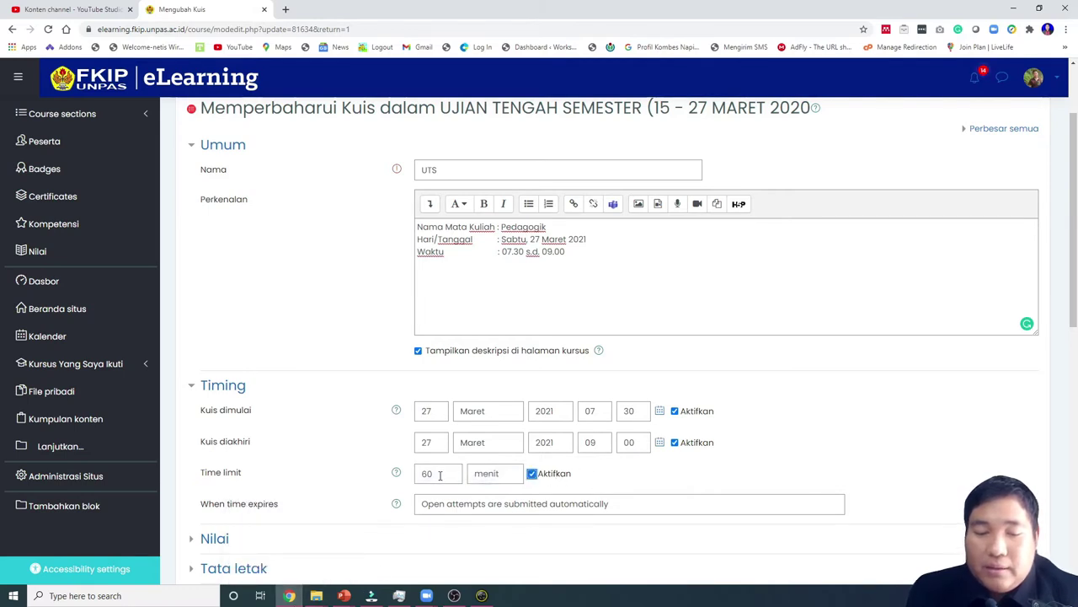
- Clear the time limit's value and disable the limit
drag(440, 475, 411, 480)
key(BackSpace)
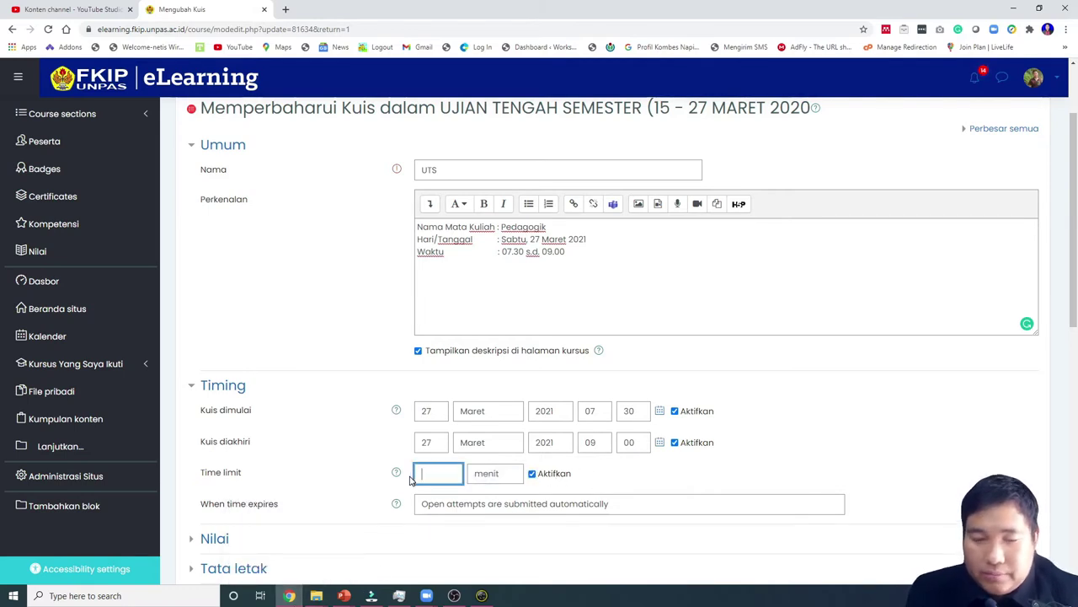
click(553, 474)
- Examine the options available for handling attempts when time expires
scroll(624, 485, down, 1)
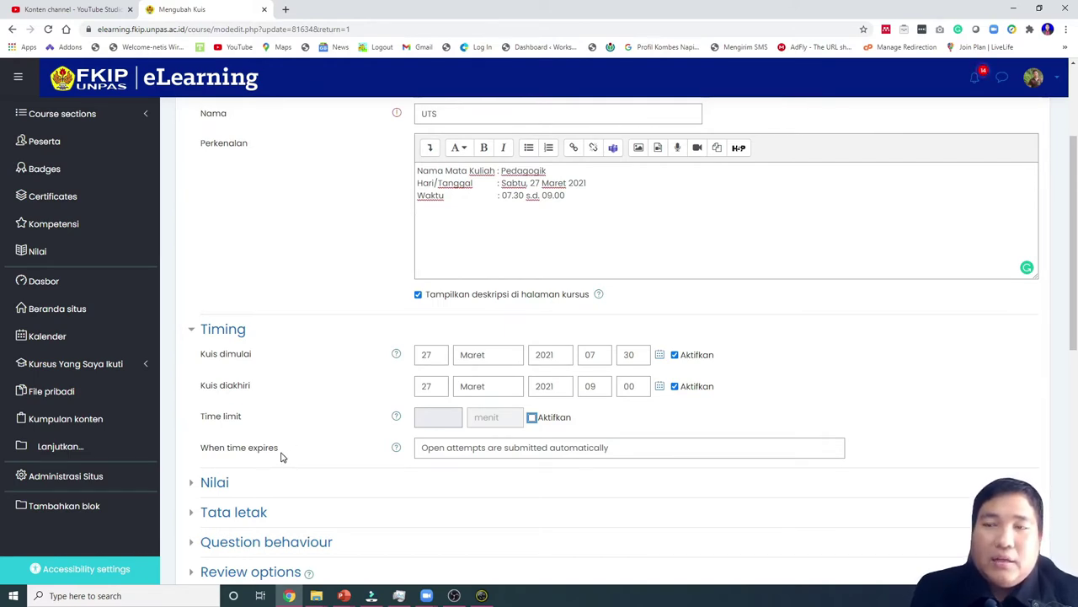
scroll(354, 462, down, 1)
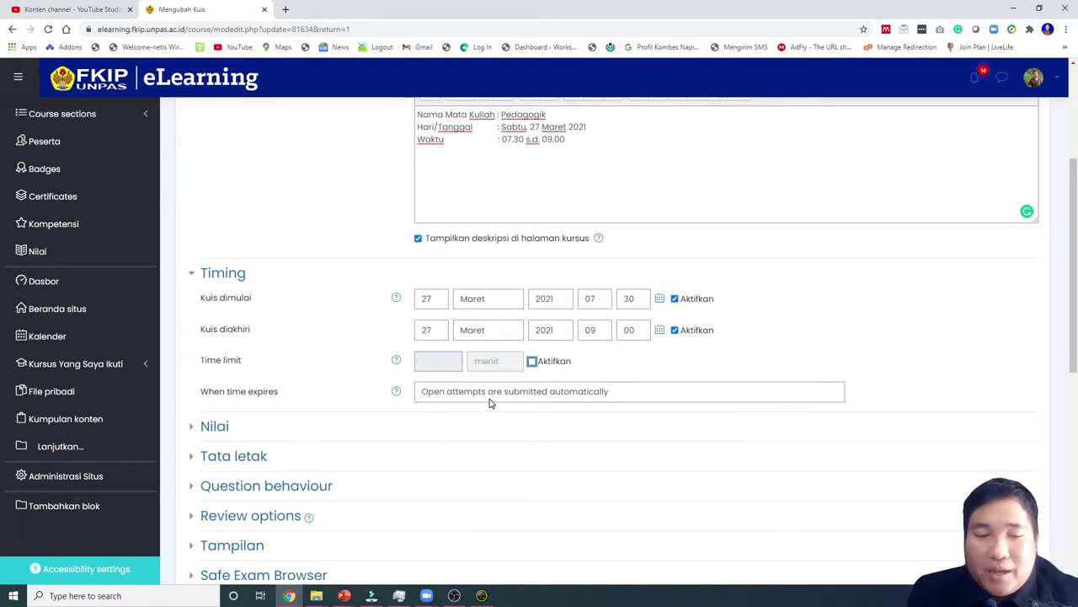
click(490, 396)
click(490, 396)
click(490, 396)
click(491, 395)
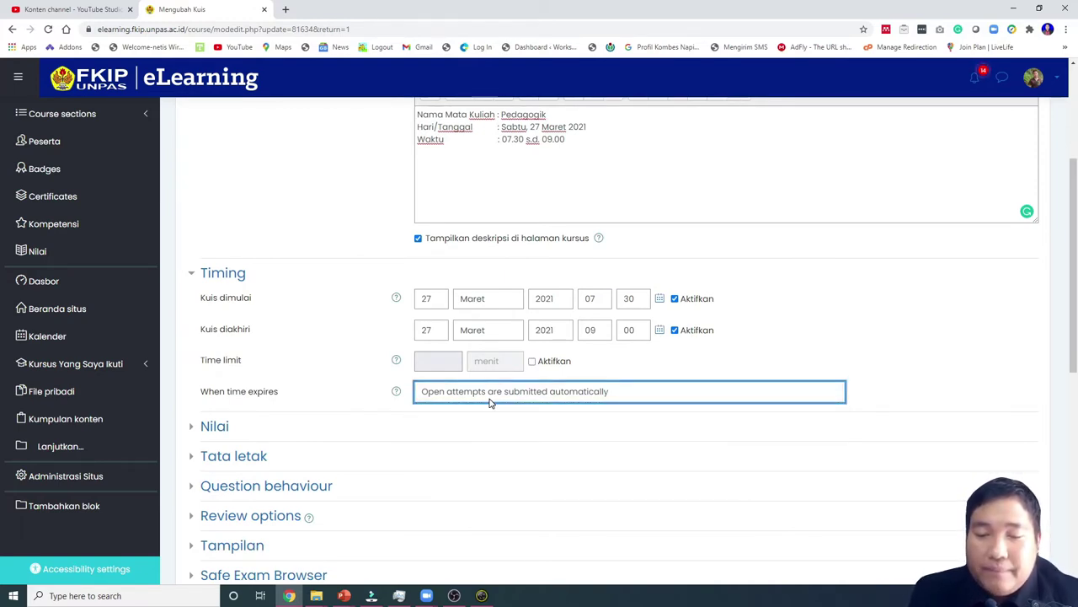
click(490, 396)
click(490, 401)
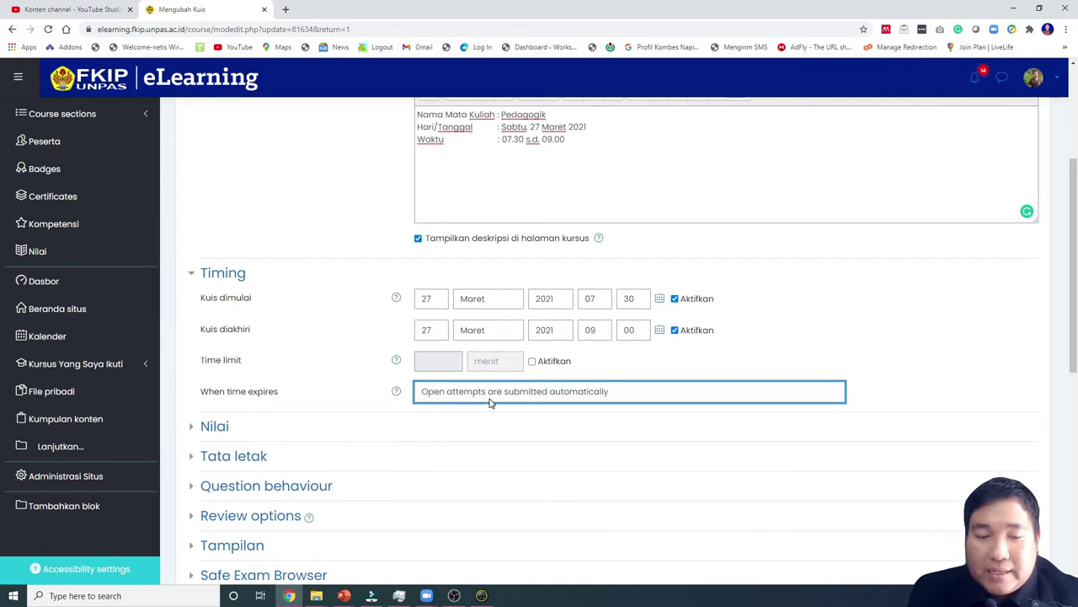
click(491, 401)
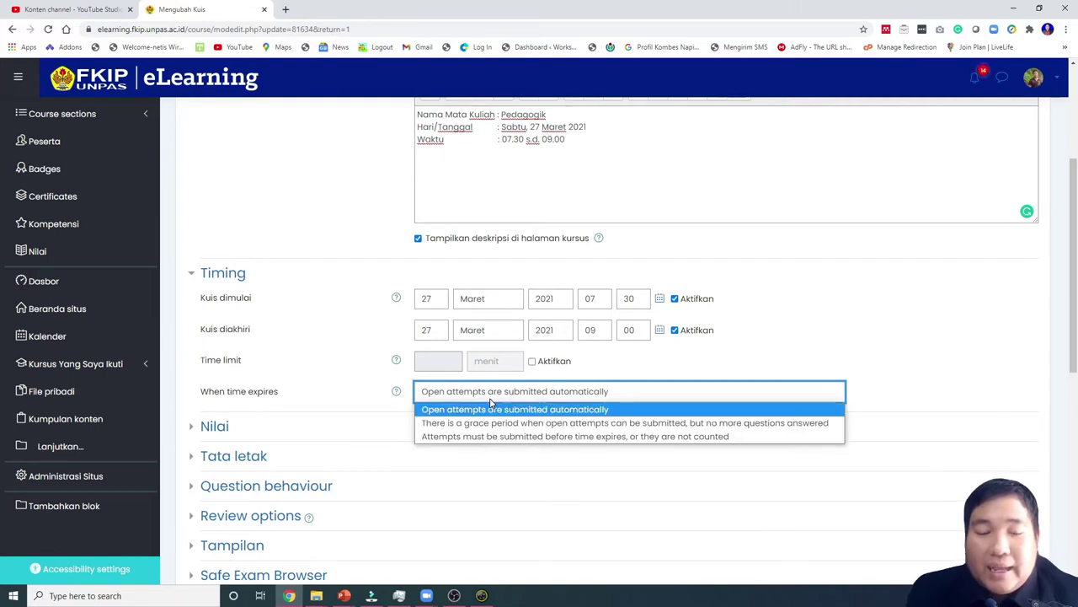
click(492, 401)
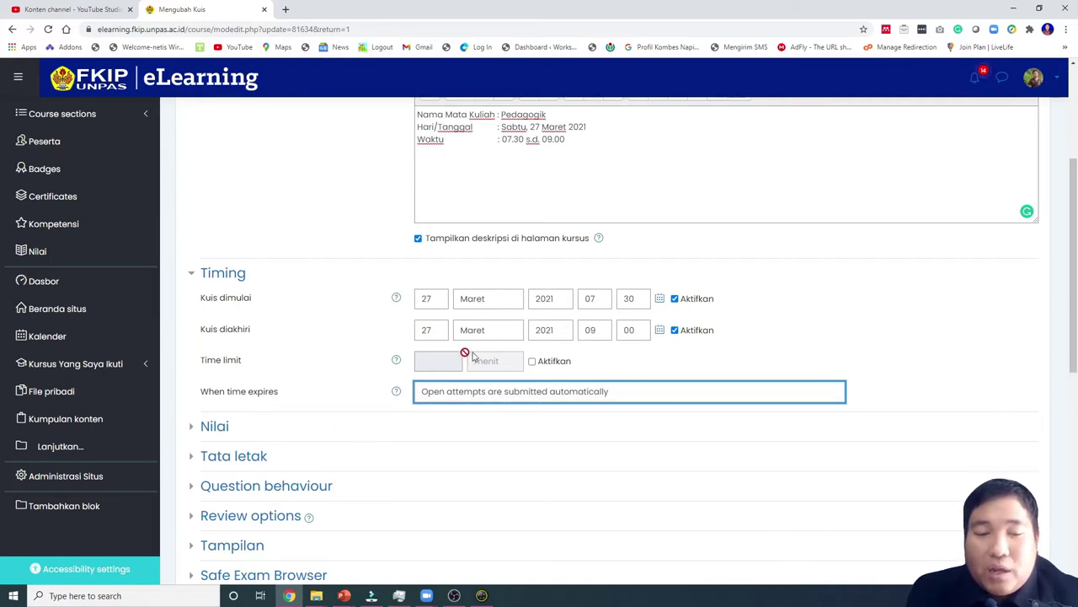
- Try the grace period option for expired time with its submission grace period, and restore automatic submission of open attempts
click(561, 399)
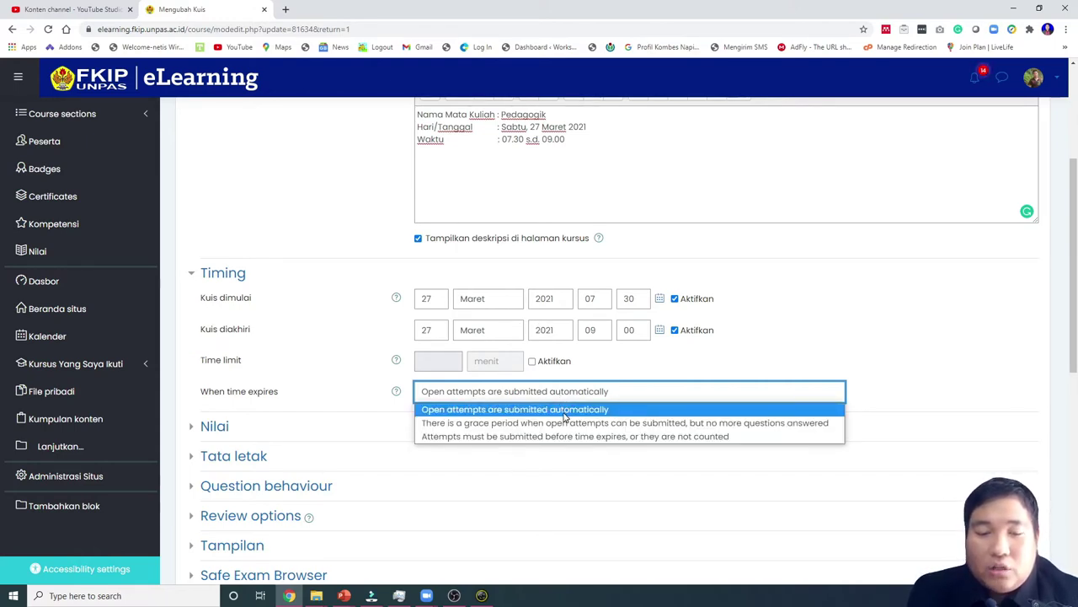
click(570, 423)
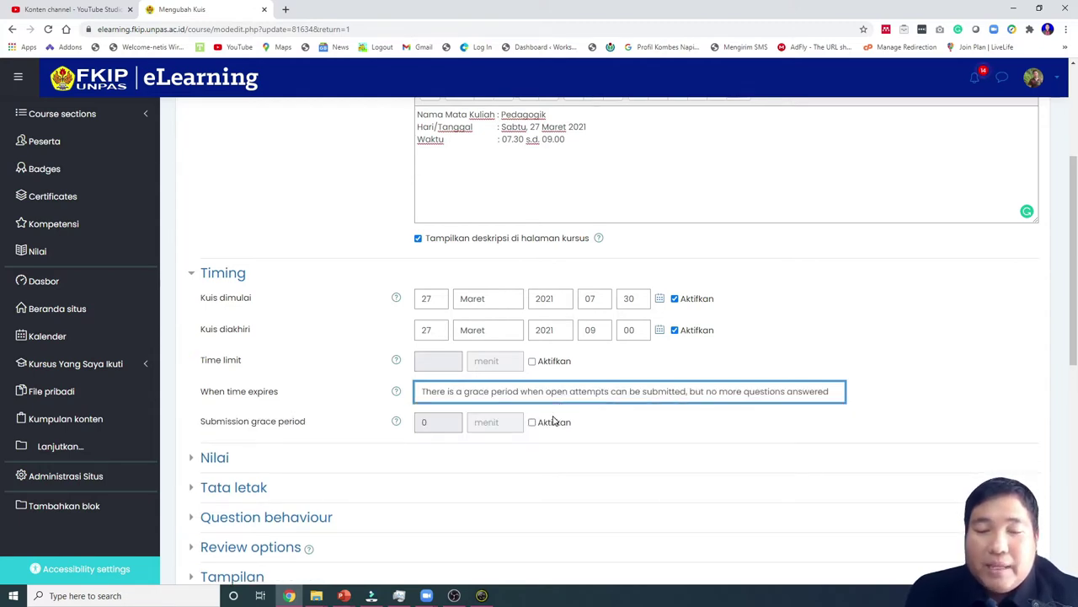
click(533, 422)
click(540, 424)
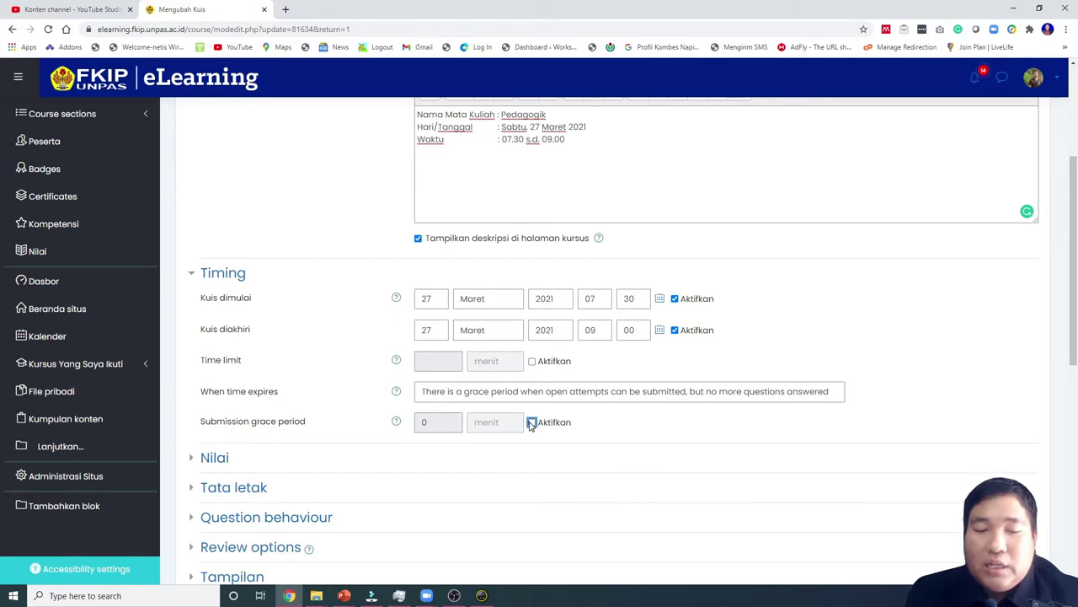
click(531, 422)
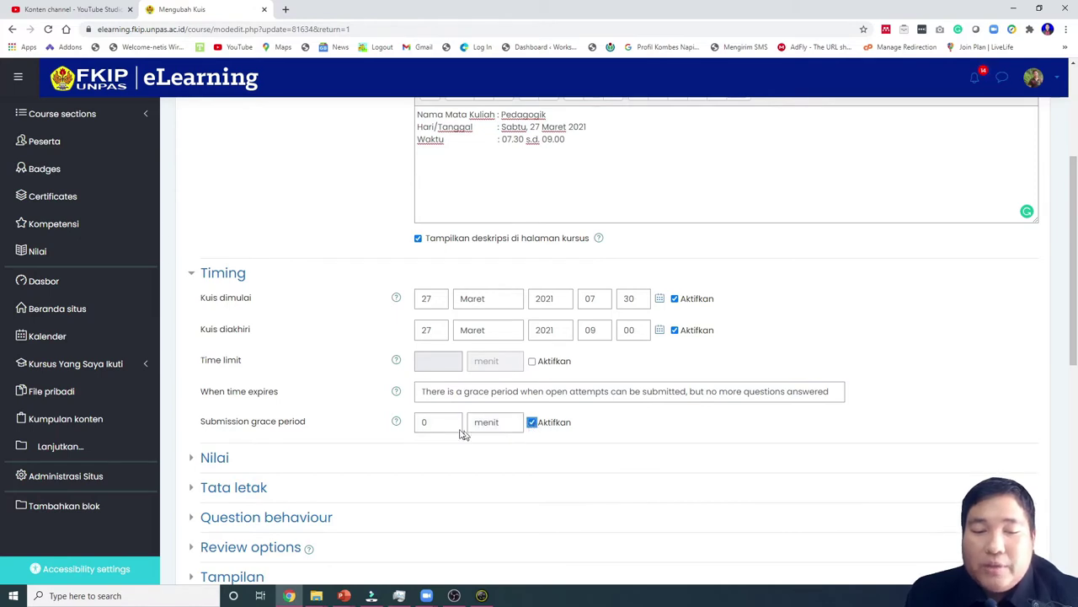
click(532, 424)
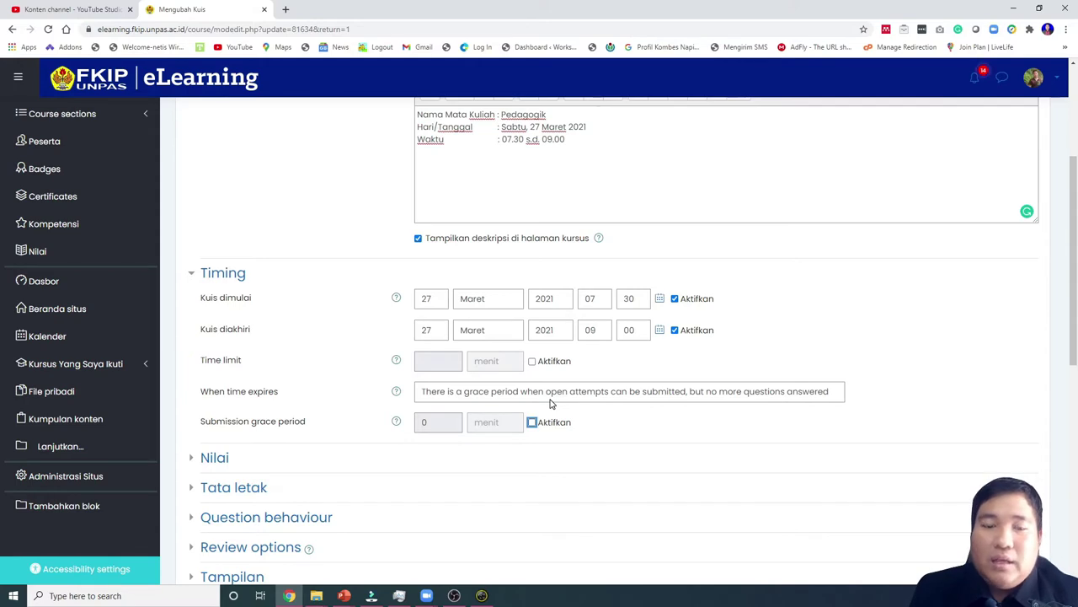
click(551, 396)
click(549, 410)
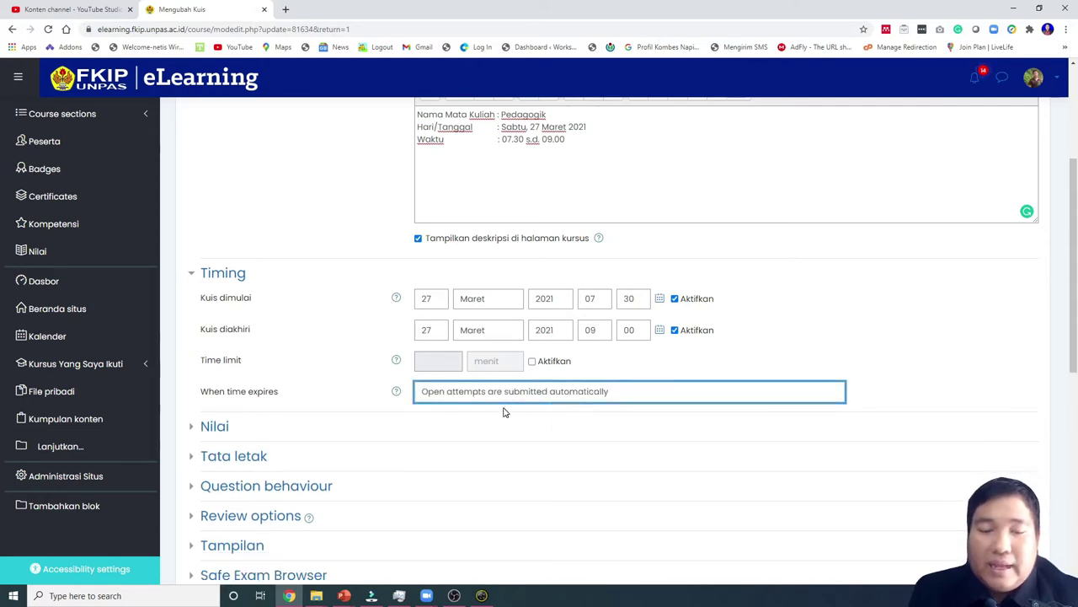
- Try the option not counting attempts left unsubmitted when time expires, and restore automatic submission of open attempts
click(700, 396)
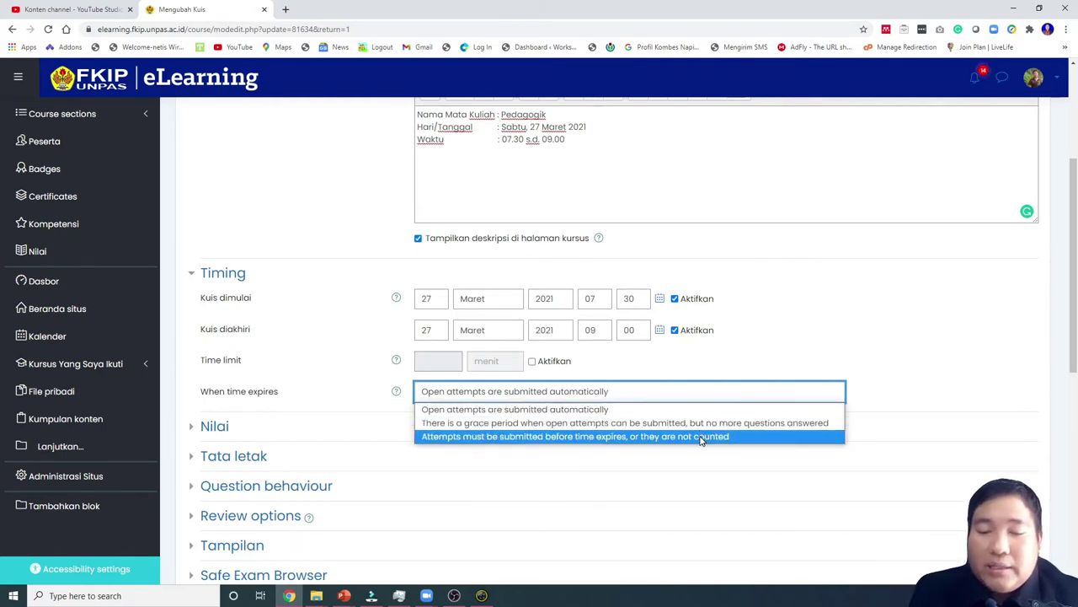
click(698, 435)
click(655, 398)
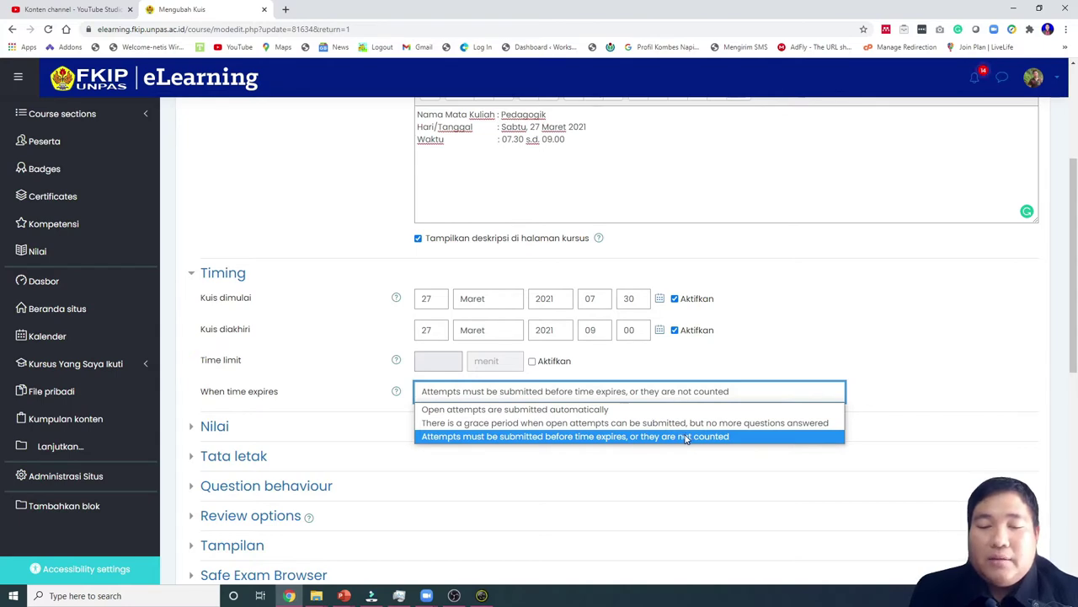
click(698, 410)
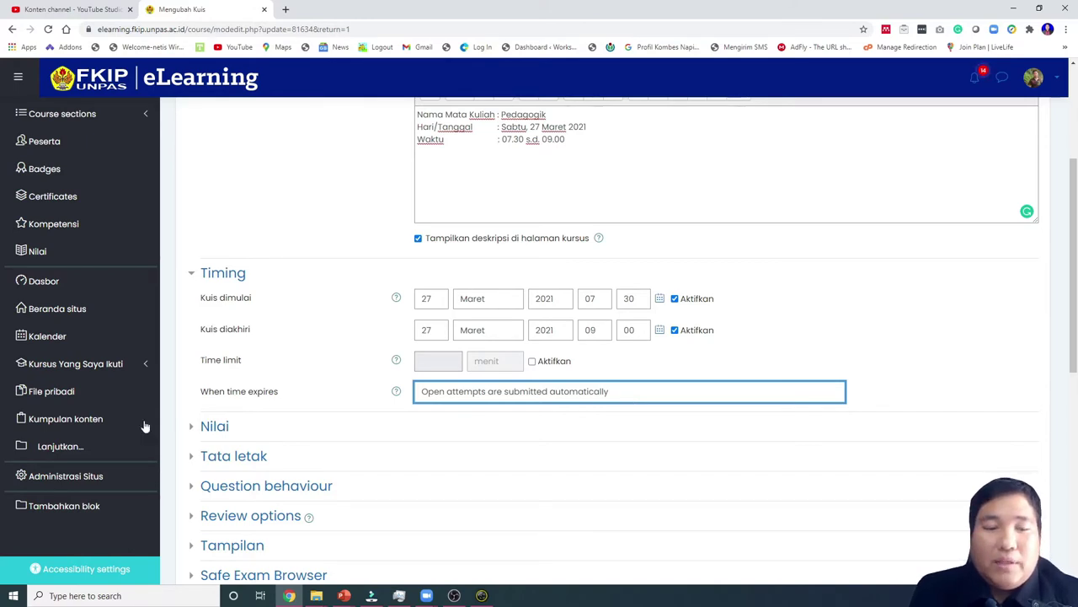
- In the Nilai settings, review the grading methods (Metode penilaian) and limit the allowed attempts (Percobaan menjawab diperbolehkan) to 1
click(212, 427)
scroll(233, 408, down, 1)
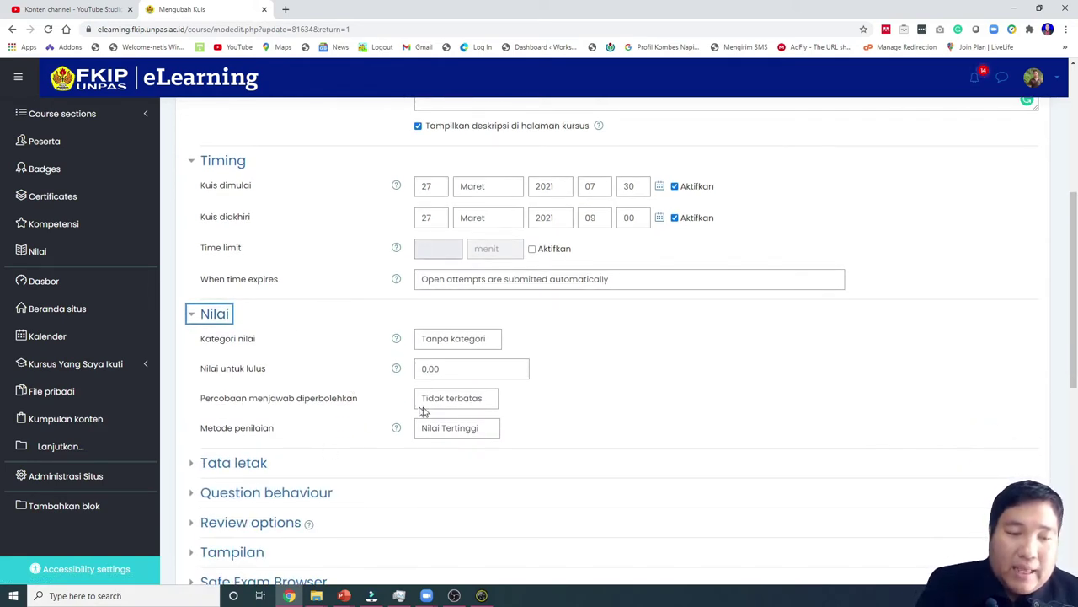
click(472, 401)
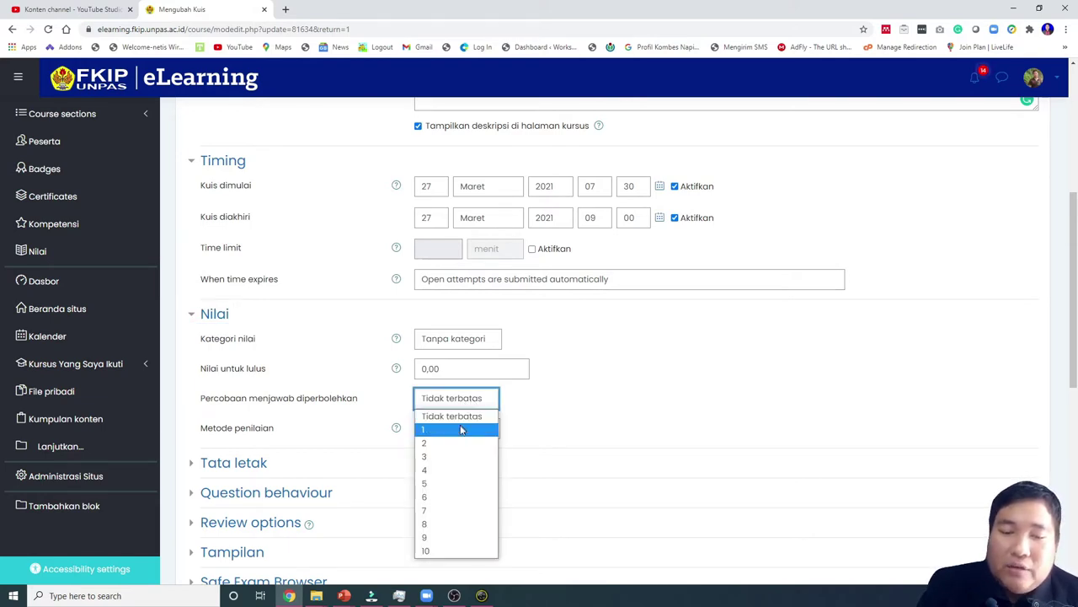
click(461, 432)
click(438, 405)
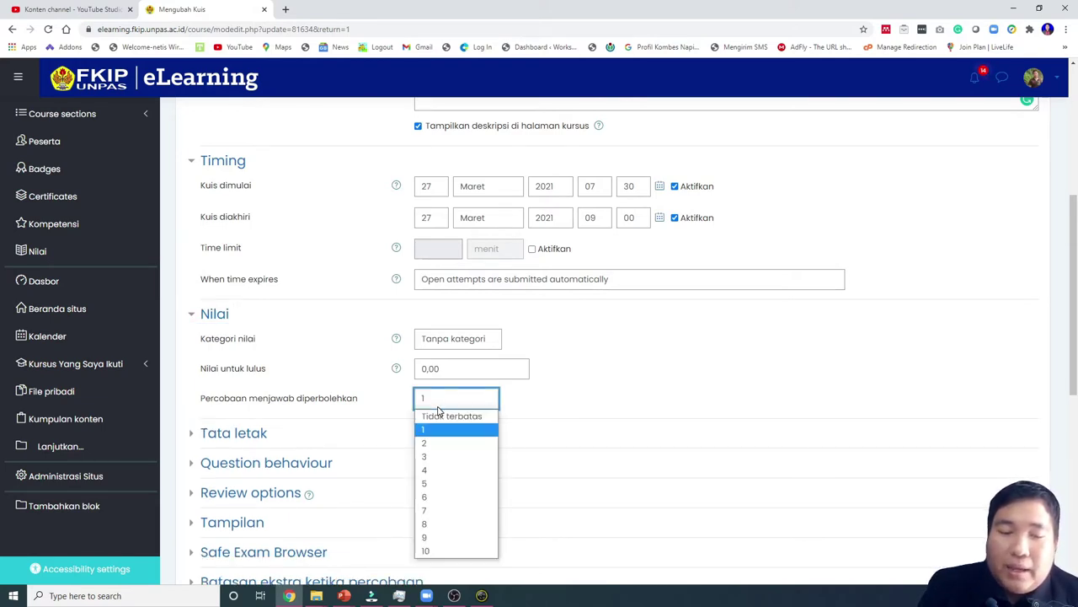
click(438, 420)
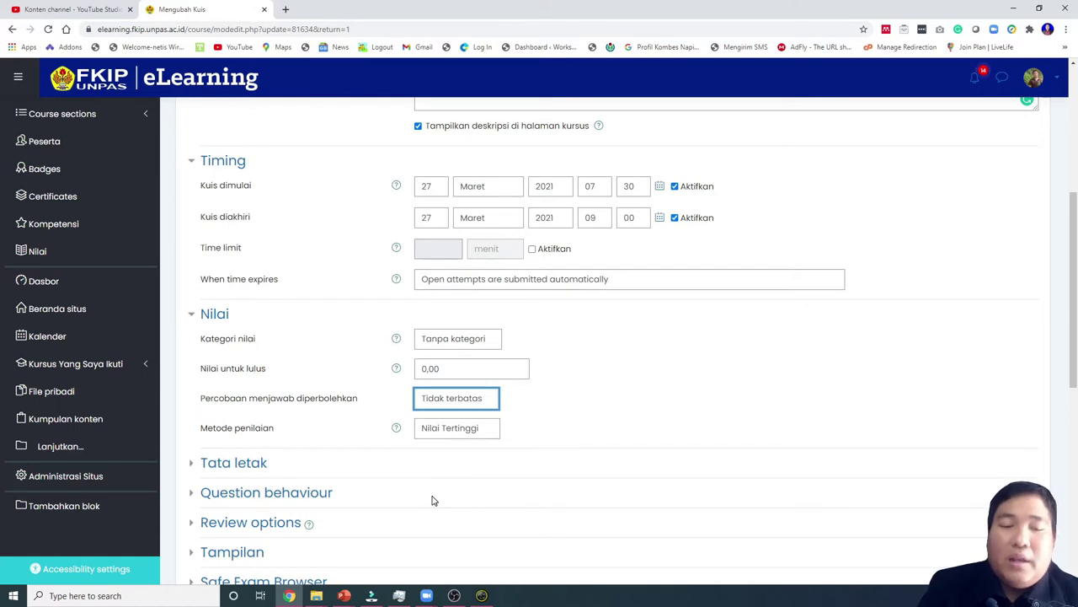
click(449, 429)
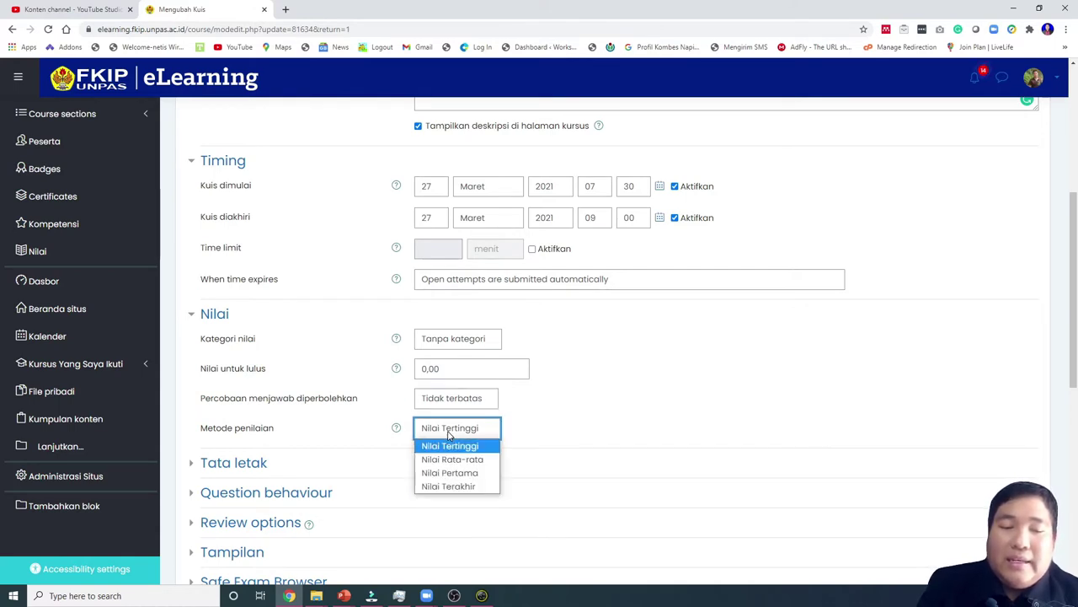
click(450, 433)
click(463, 406)
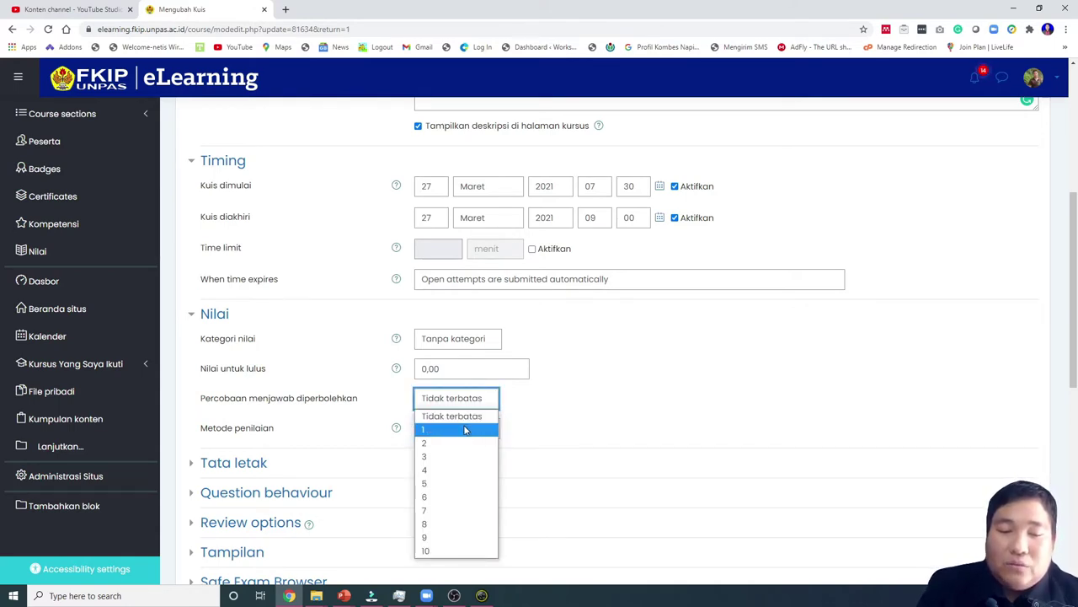
click(464, 428)
mouse_move(343, 594)
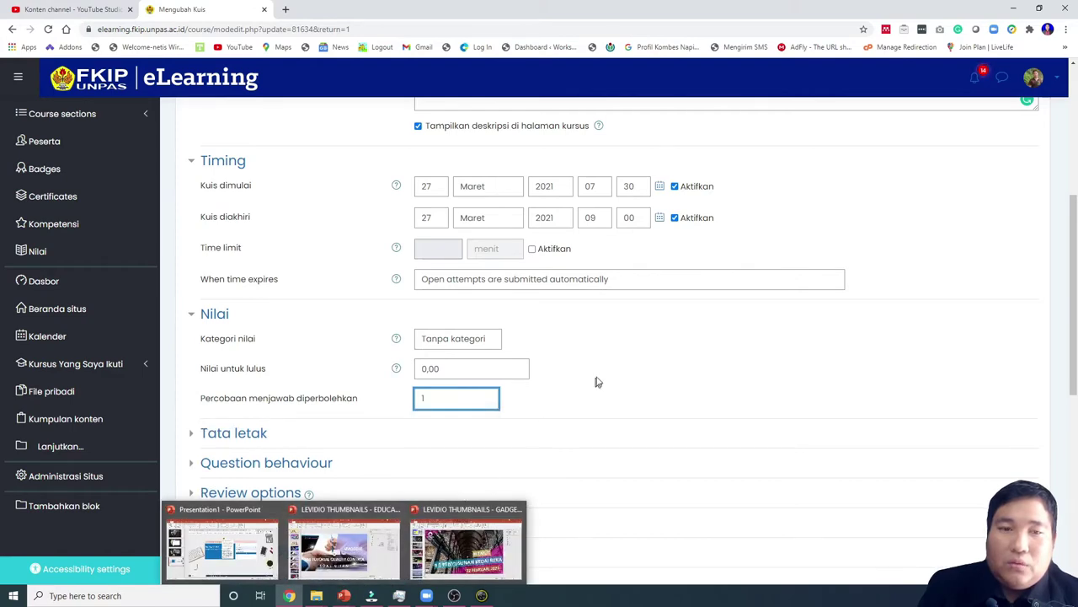
click(666, 347)
- Save the quiz settings, display the UTS quiz and open it for question editing
scroll(476, 425, down, 2)
scroll(482, 428, down, 5)
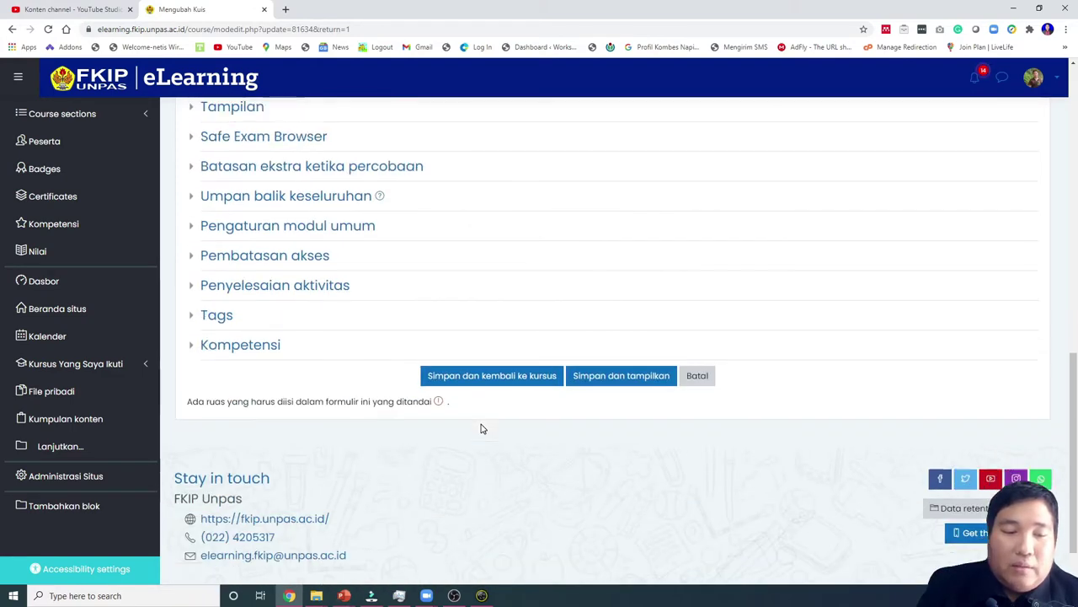
click(638, 321)
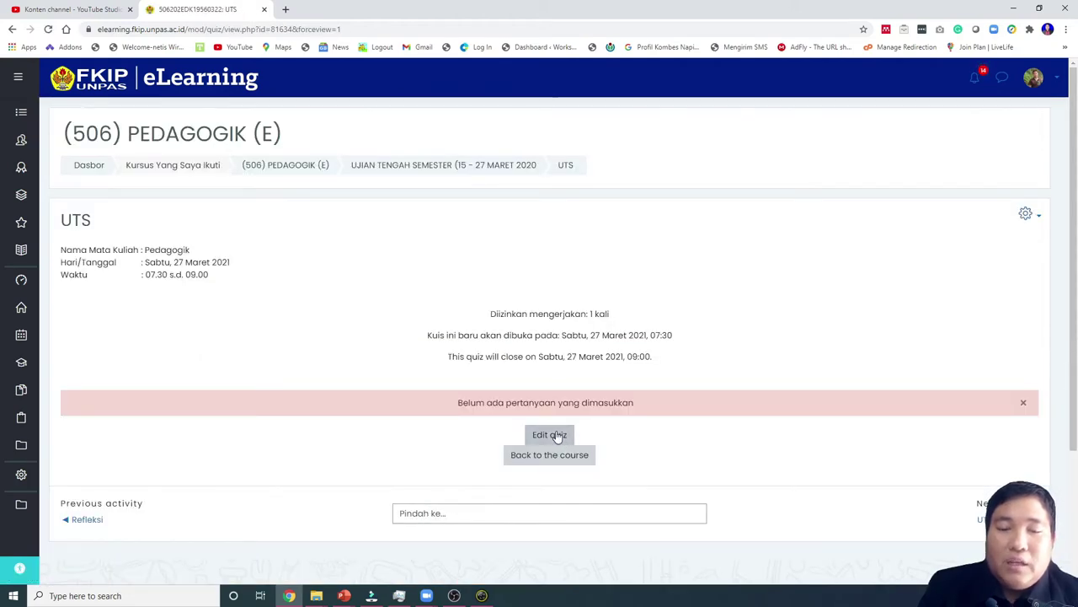
click(555, 435)
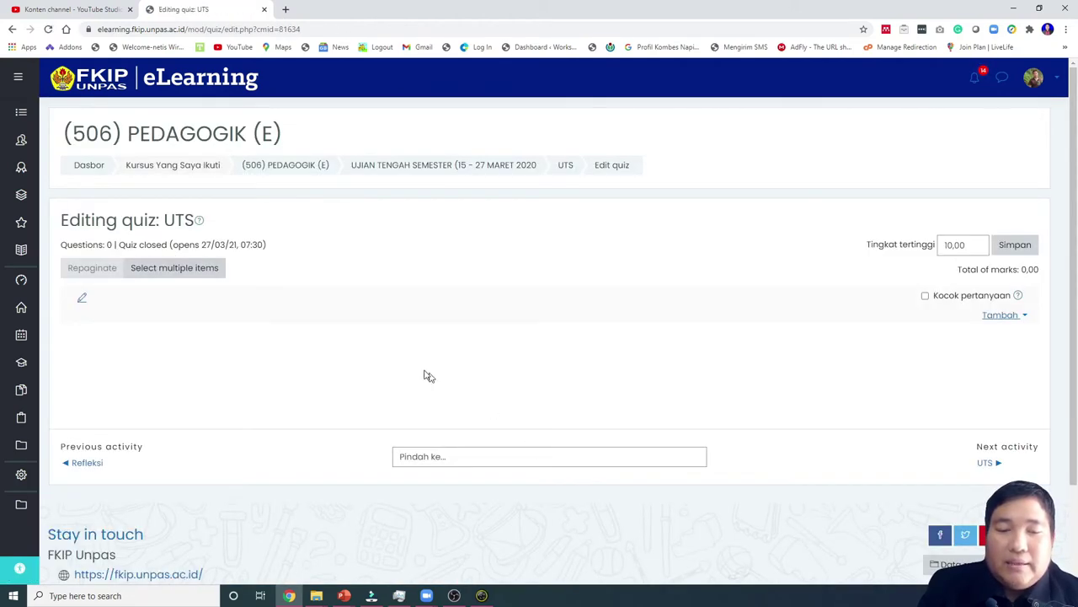
- Set the quiz's maximum grade (Tingkat tertinggi) to 4 and save it
drag(968, 245, 940, 246)
text(4)
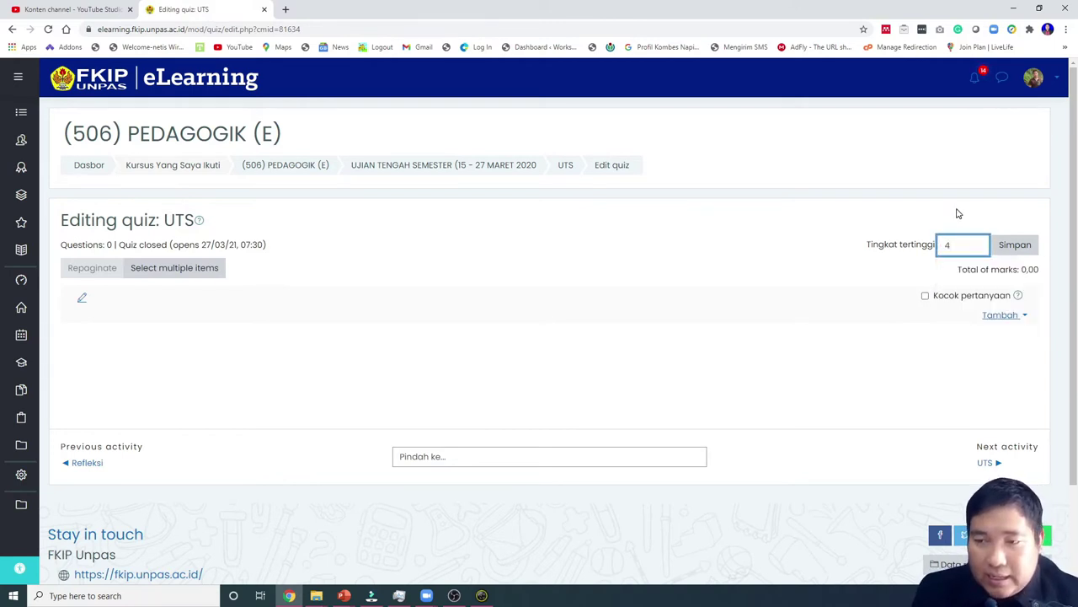
click(1010, 245)
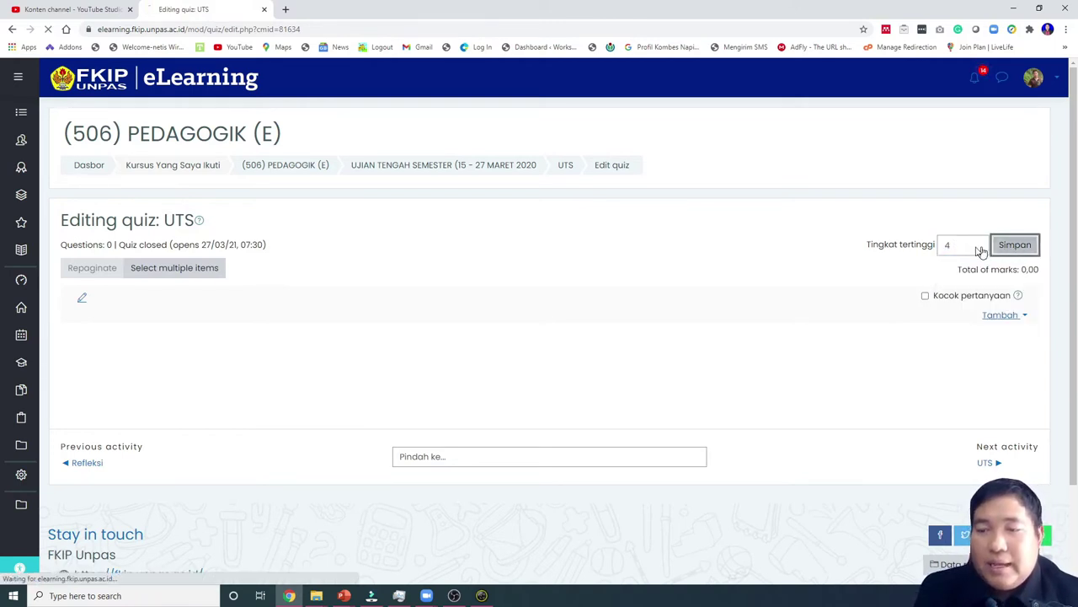
- Add a new question of the Essay type to the UTS quiz
click(1014, 315)
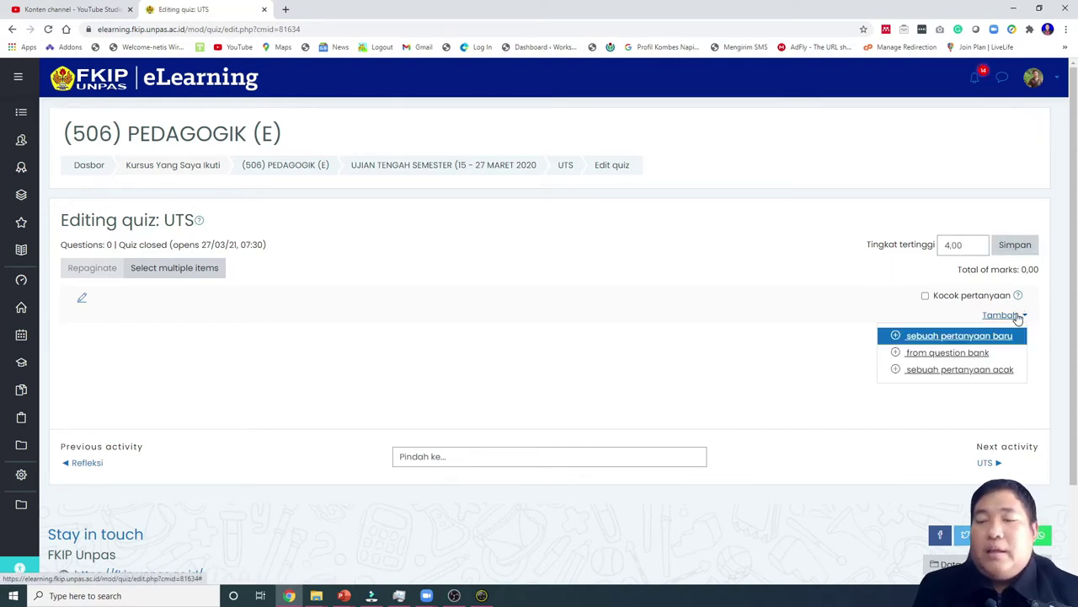
click(977, 336)
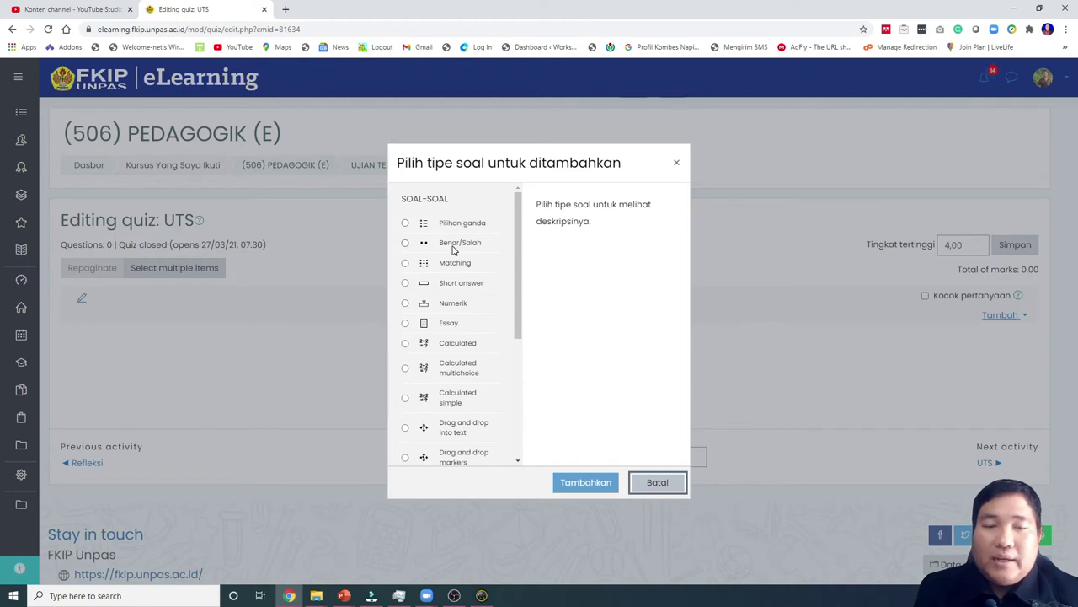
click(452, 326)
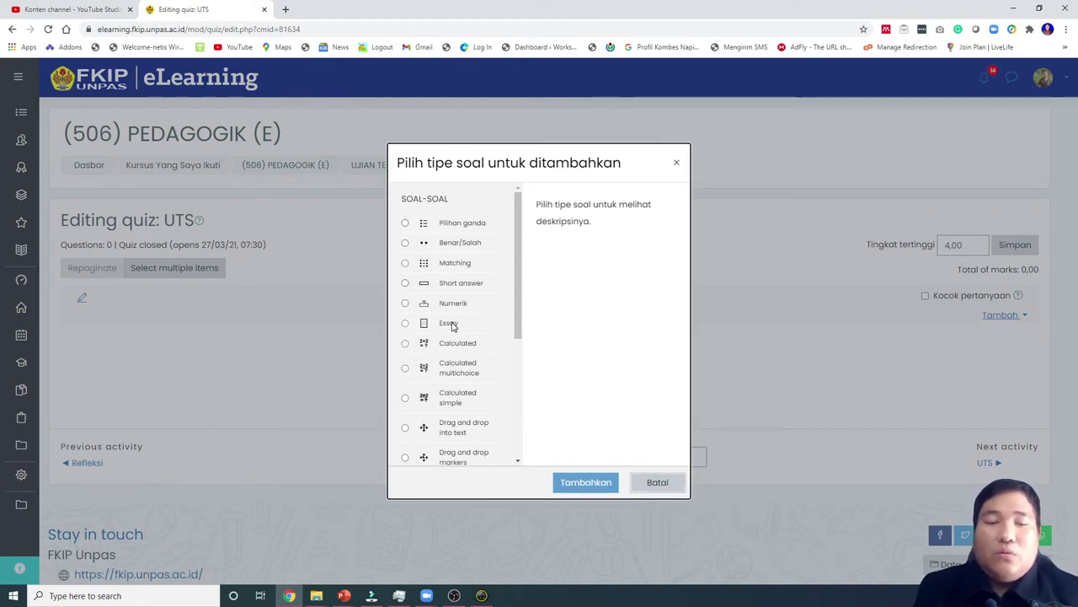
click(452, 325)
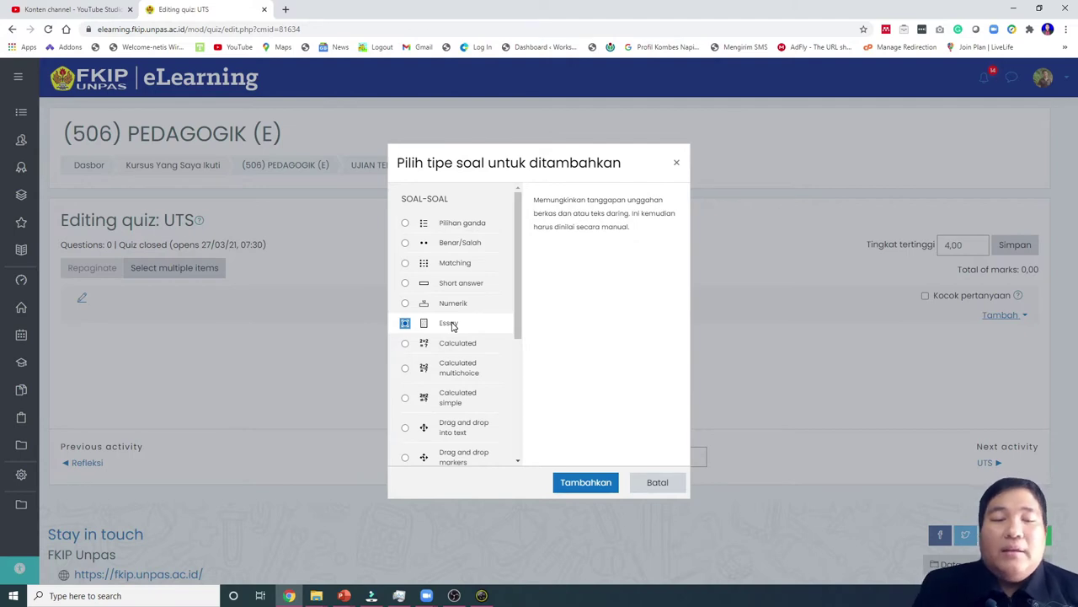
click(571, 483)
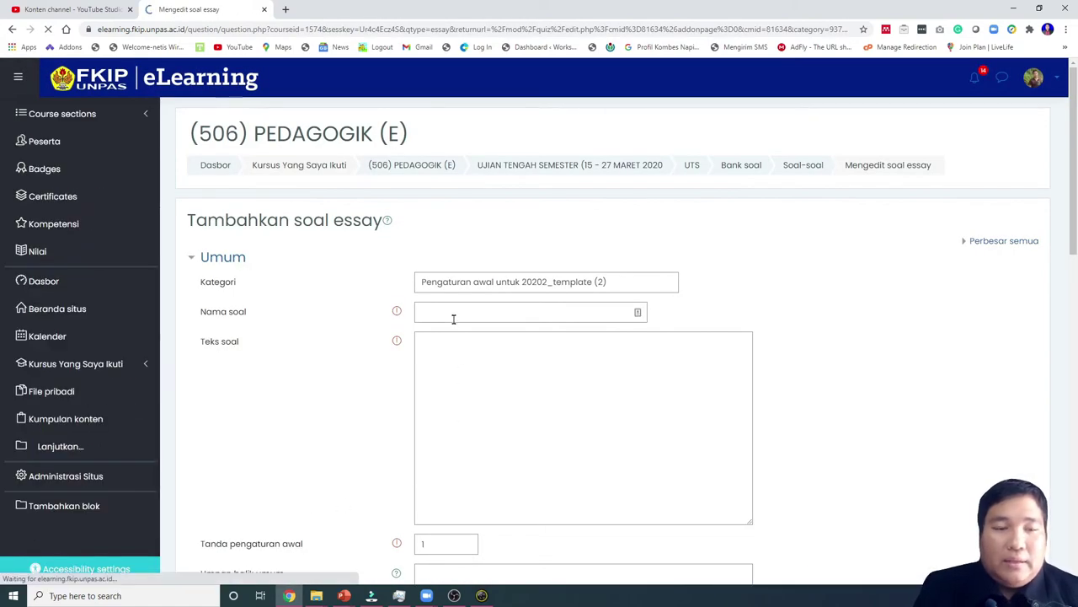
- Name the essay question 1 and enter the question text "Gambarlah sebuah Mindmap dan masukan hasilnya kedalam sistem ini!"
click(453, 315)
text(1)
click(464, 391)
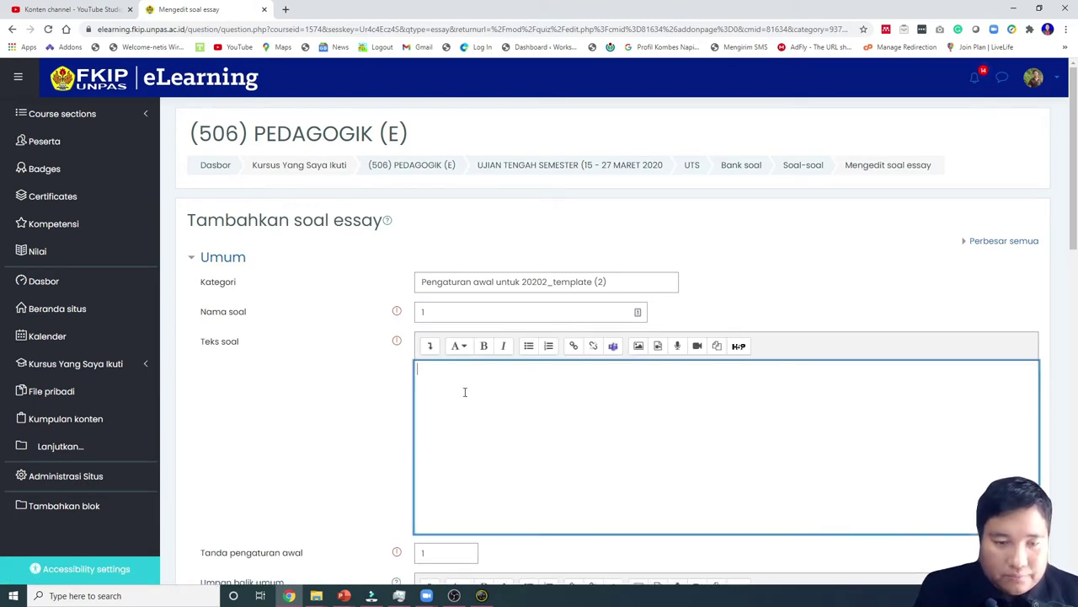
text(Gambar)
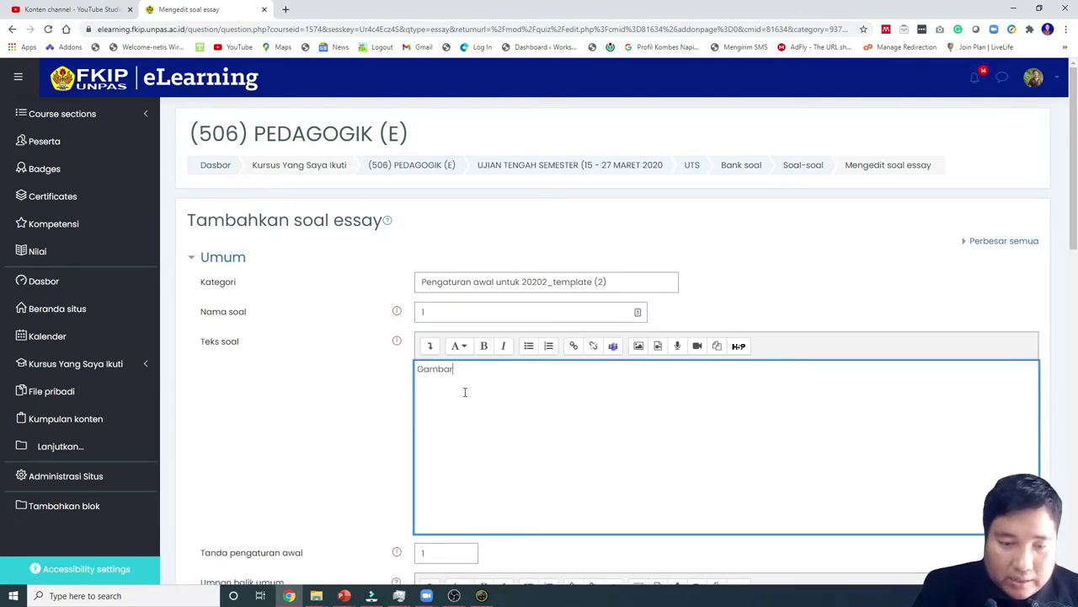
text(lah sebuah Mind)
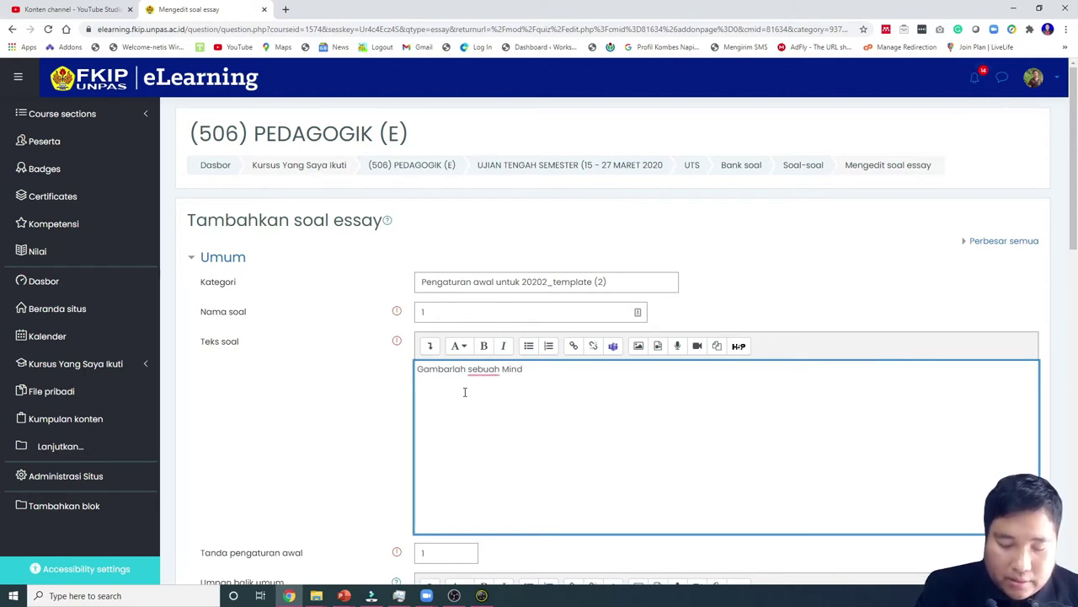
text(map )
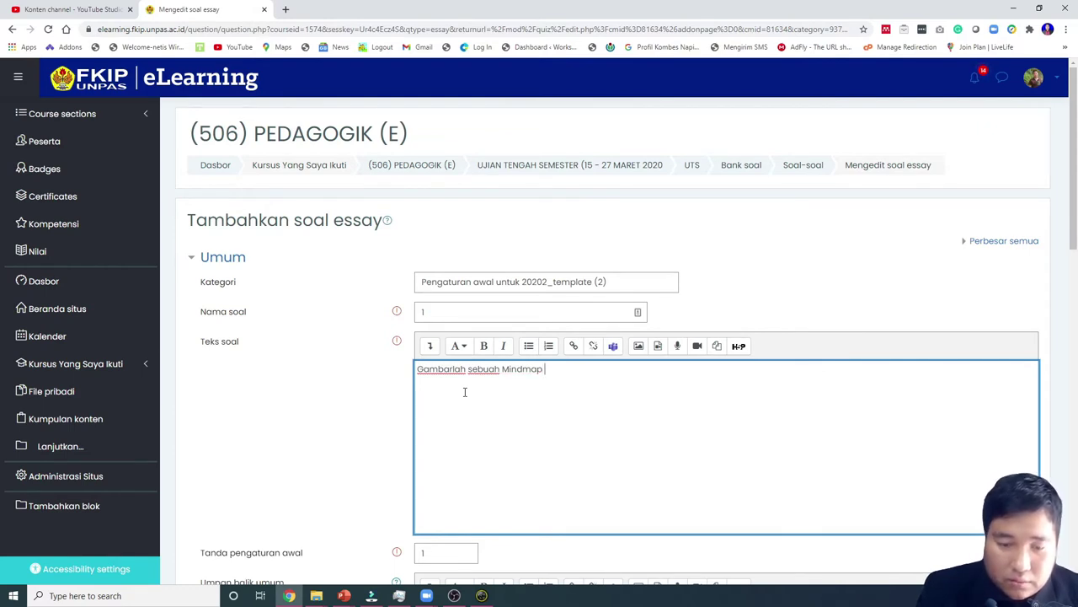
text(dan masukan)
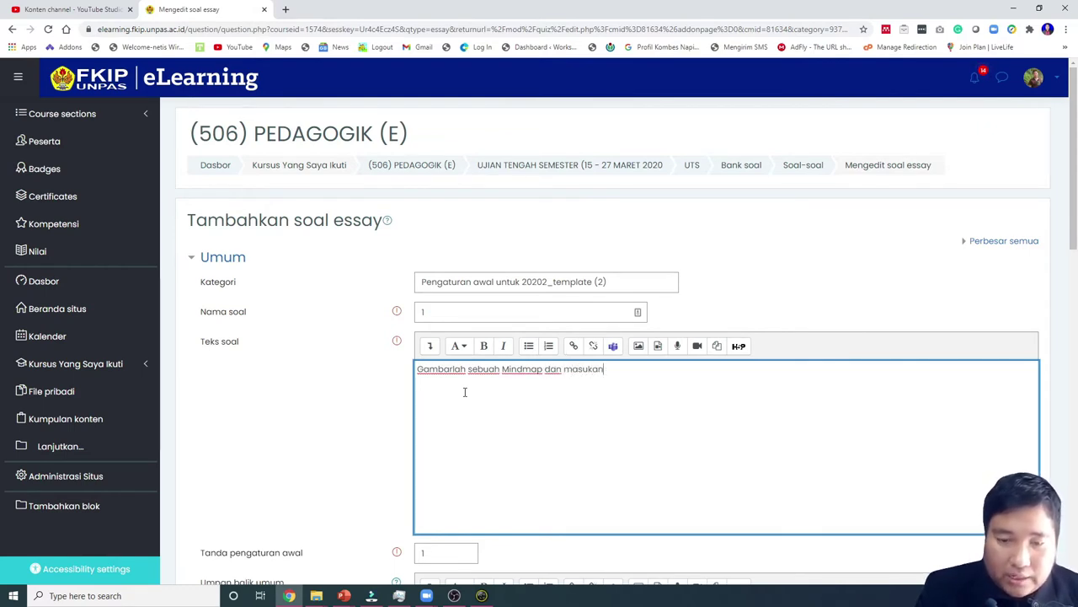
text( hasilnya kedalam sistem ini!)
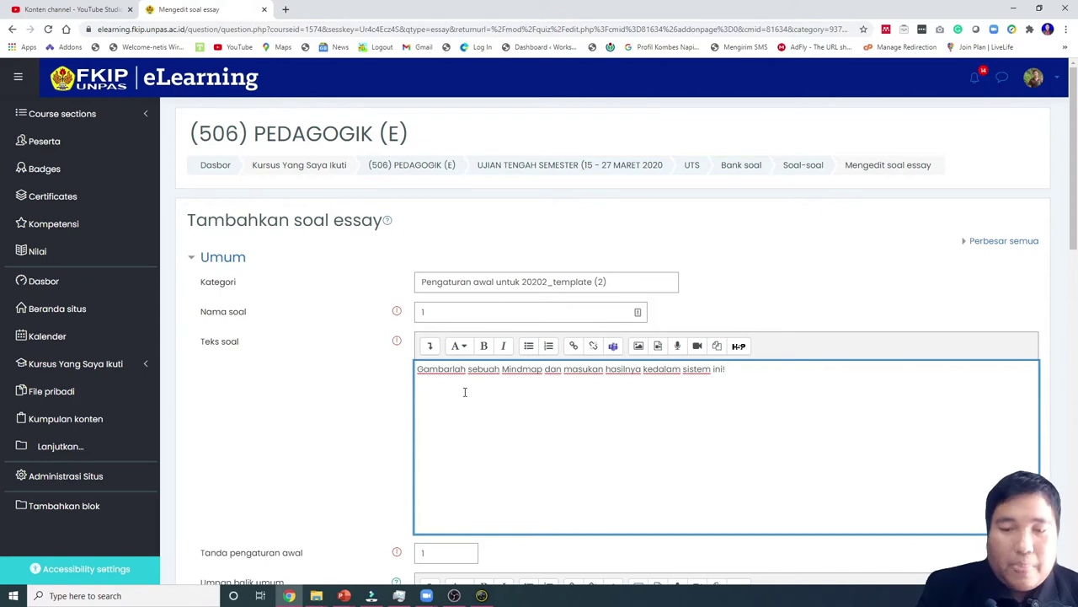
- In the response options (Opsi Respons), try allowing 1 attachment (Izinkan lampiran) and restore Tidak
scroll(464, 392, down, 5)
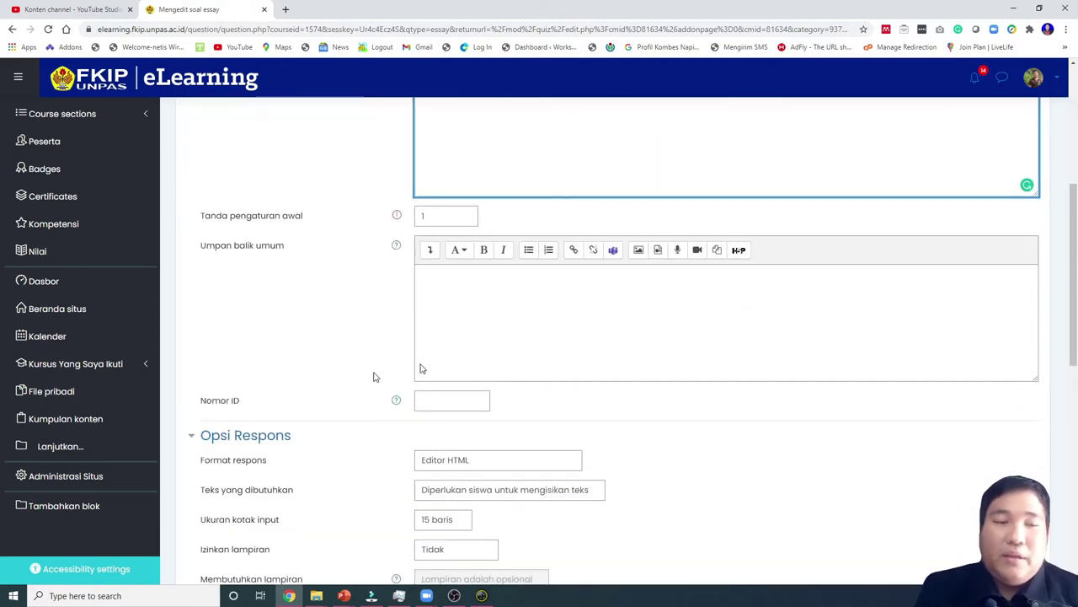
scroll(581, 345, down, 4)
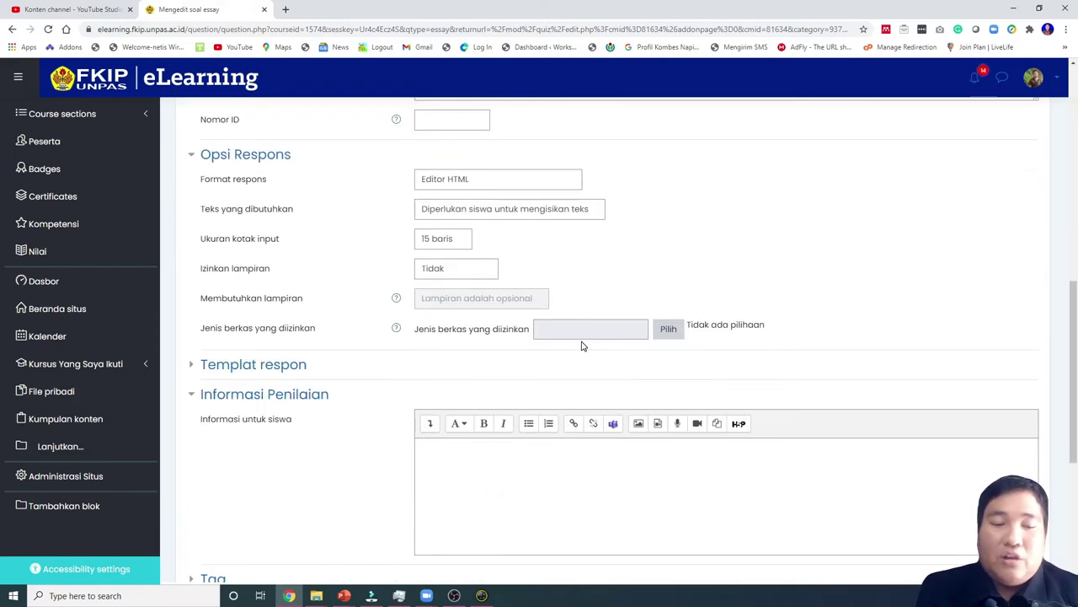
click(458, 270)
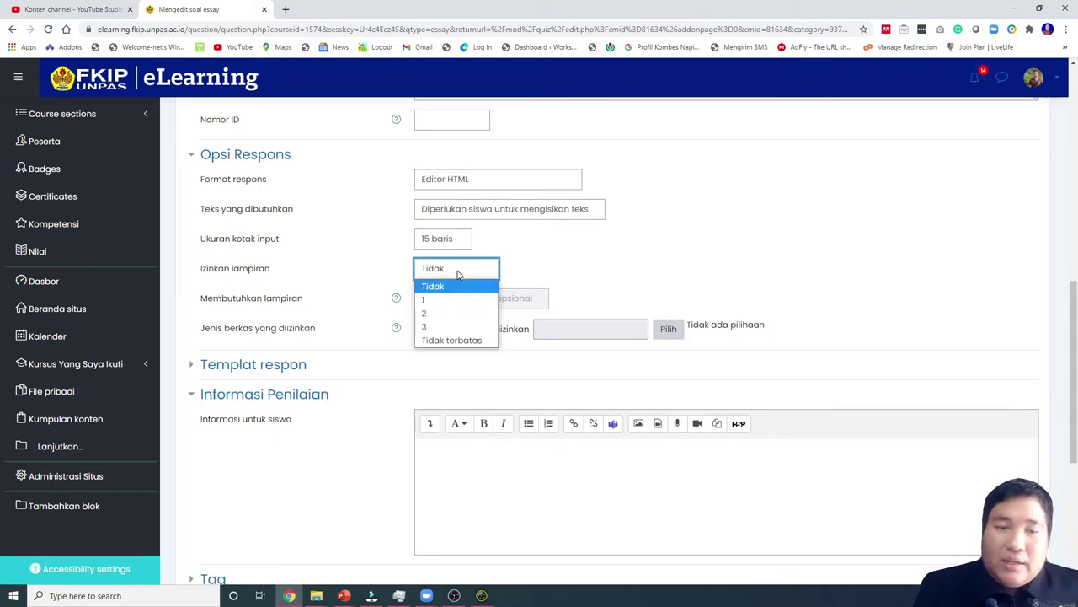
click(449, 301)
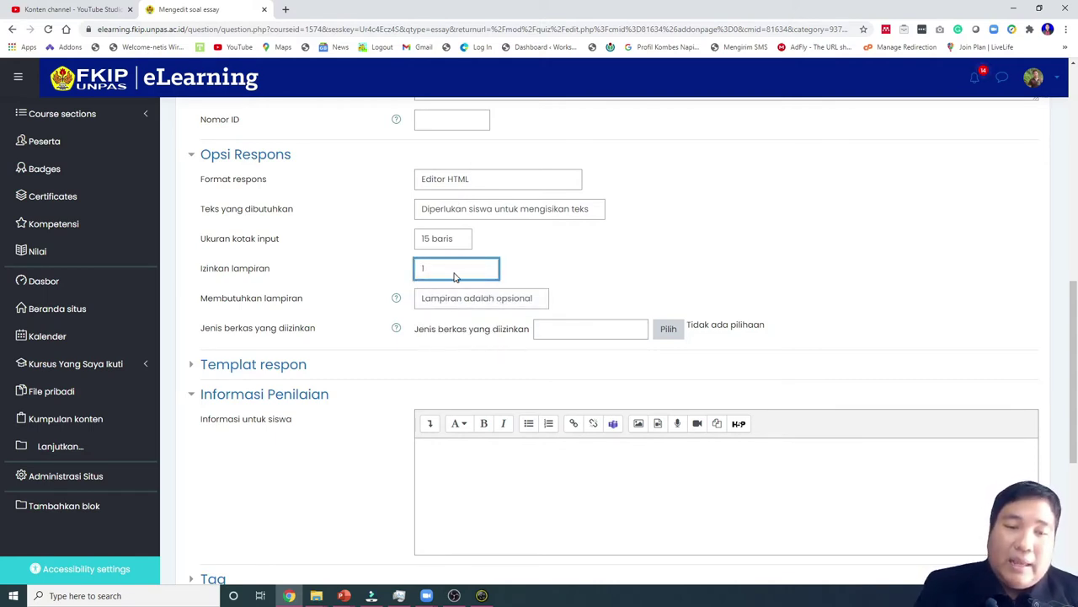
click(454, 275)
click(455, 284)
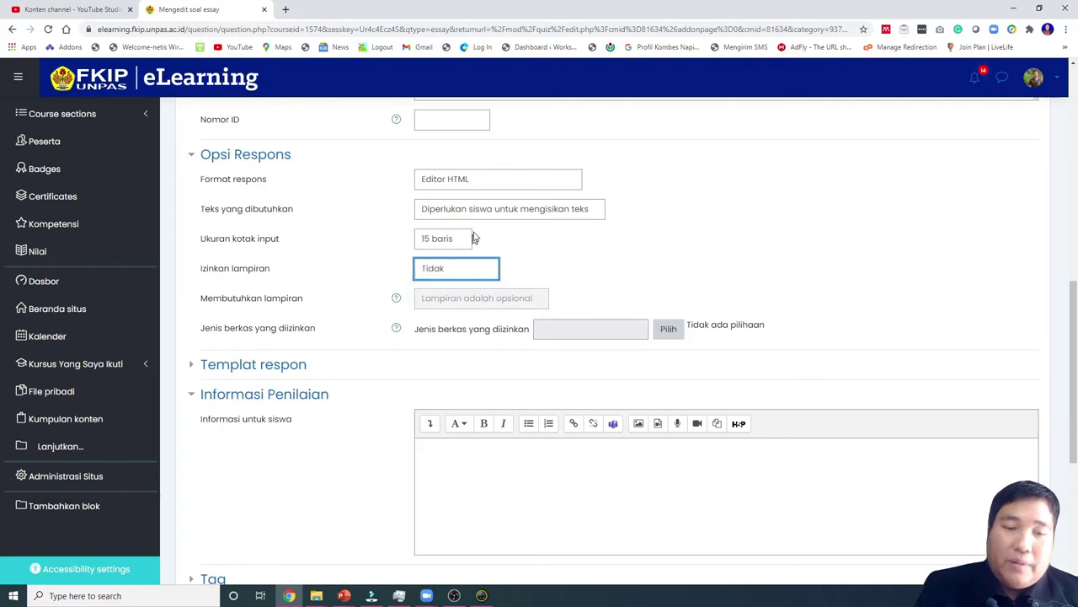
- Try the response format Editor HTML dengan pilihan berkas with 1 allowed attachment, and restore Editor HTML with attachments set to Tidak
click(487, 181)
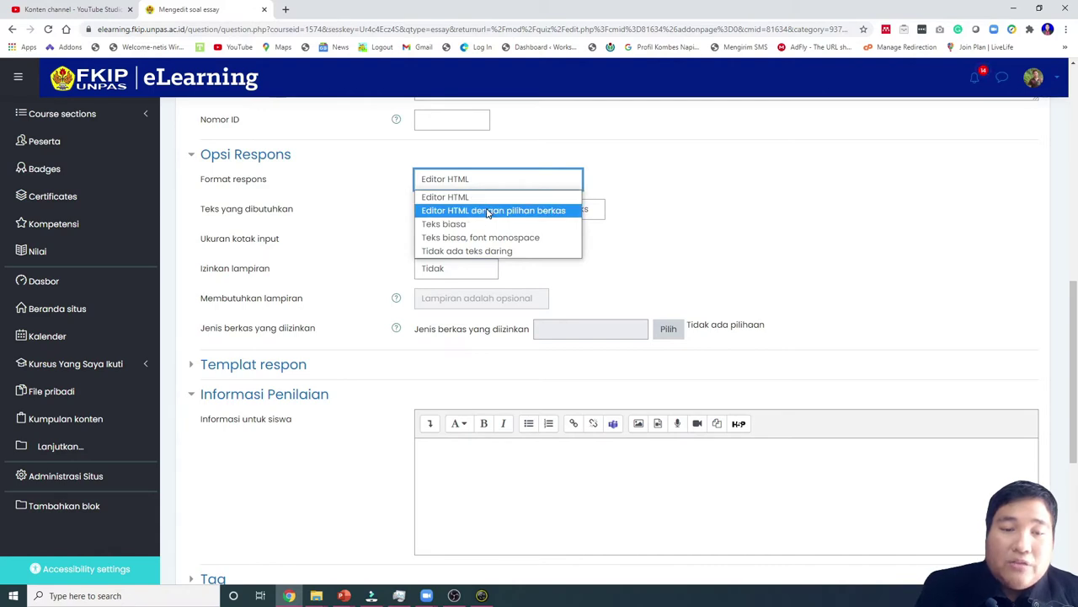
click(487, 213)
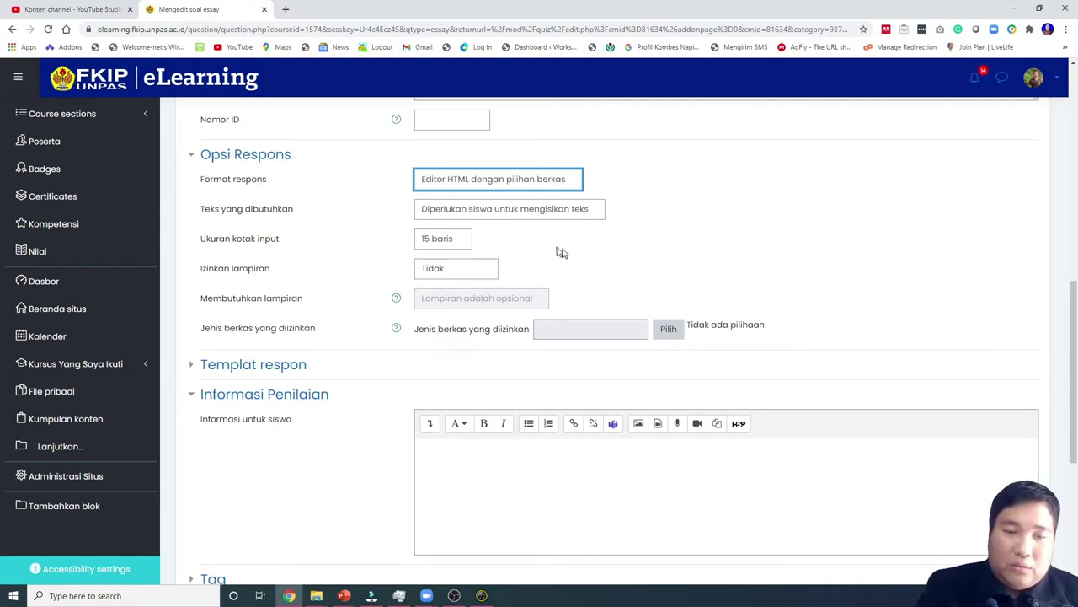
click(481, 266)
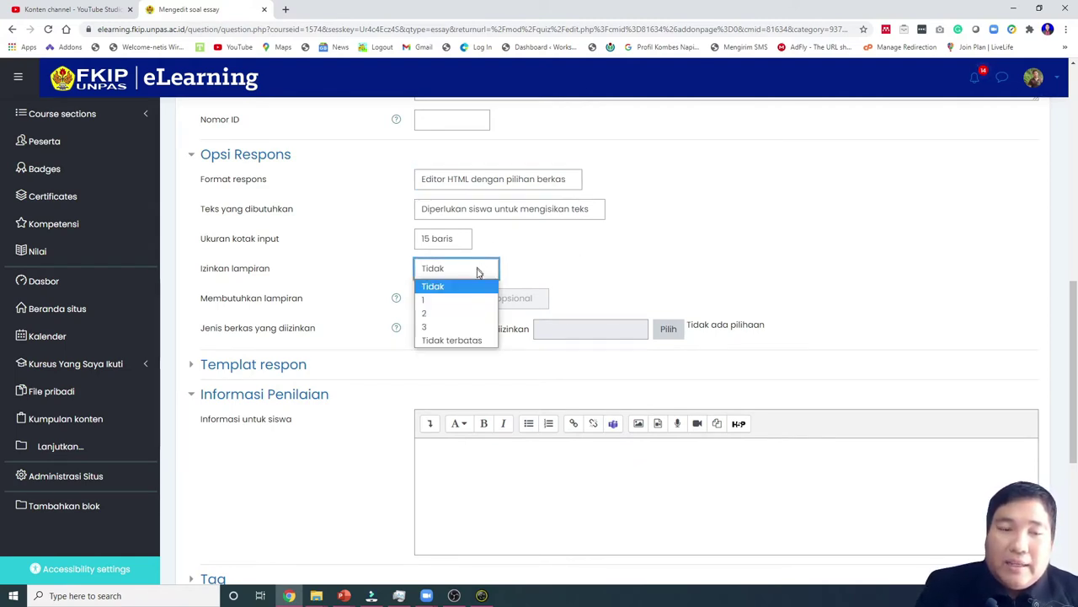
click(470, 300)
click(474, 275)
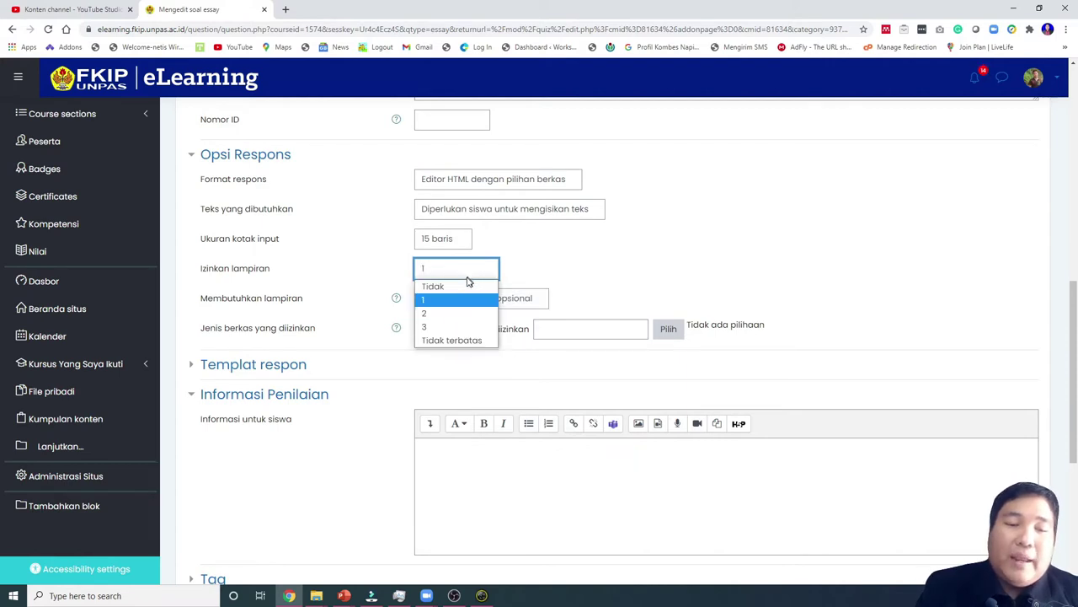
click(469, 284)
click(546, 184)
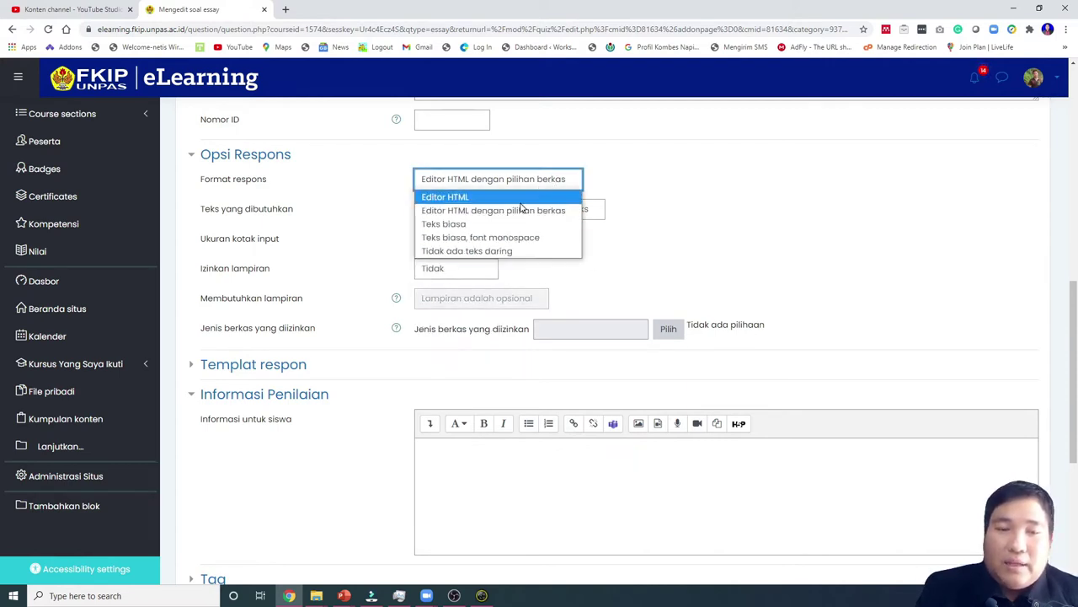
click(519, 196)
- Save the essay question and return to the UTS quiz's overview page
scroll(549, 405, down, 4)
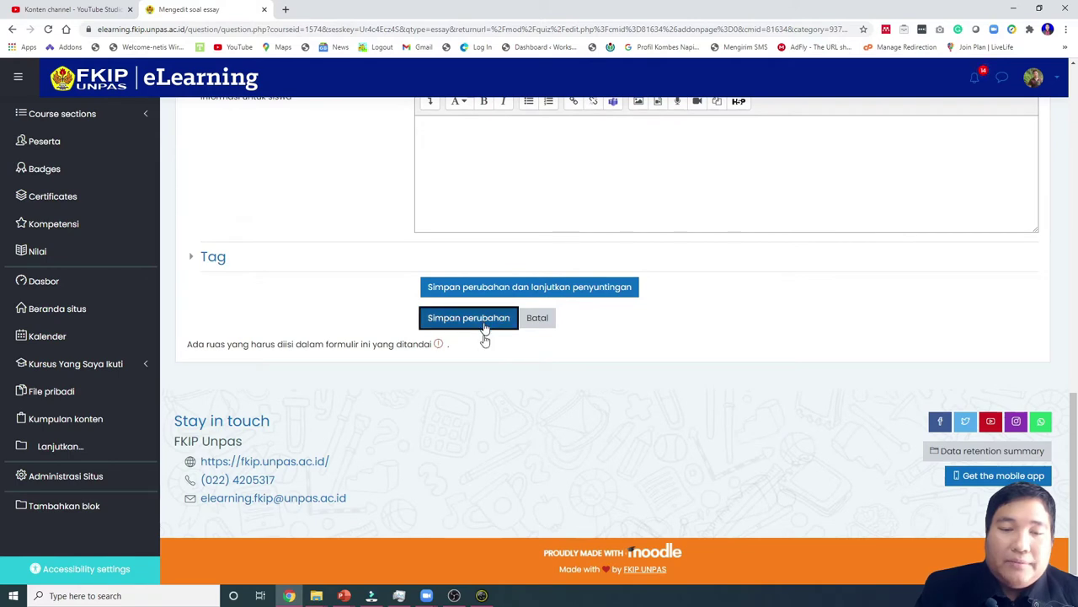
click(479, 321)
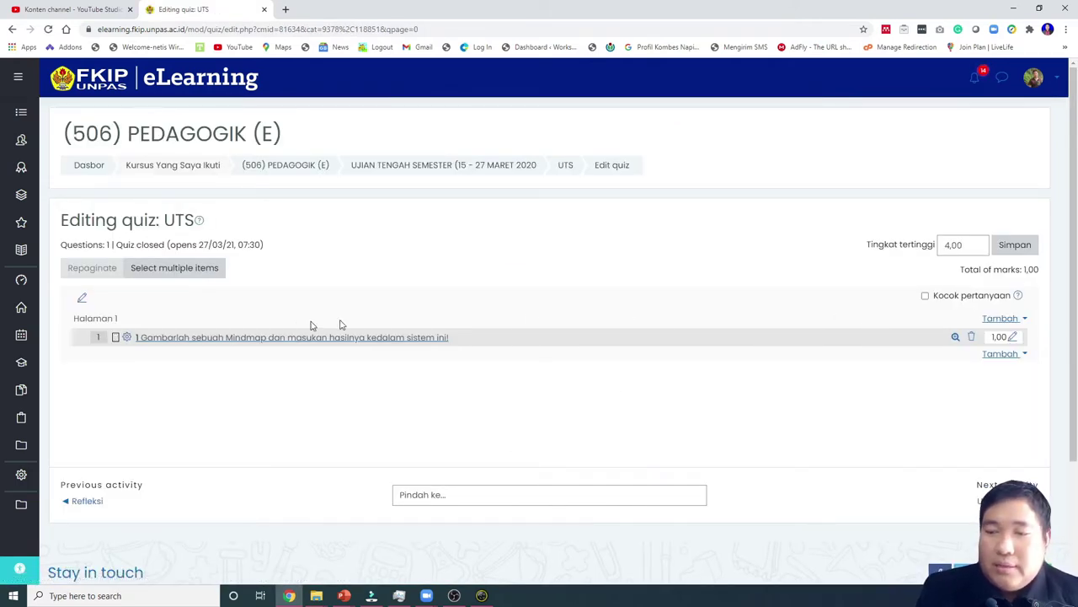
click(568, 168)
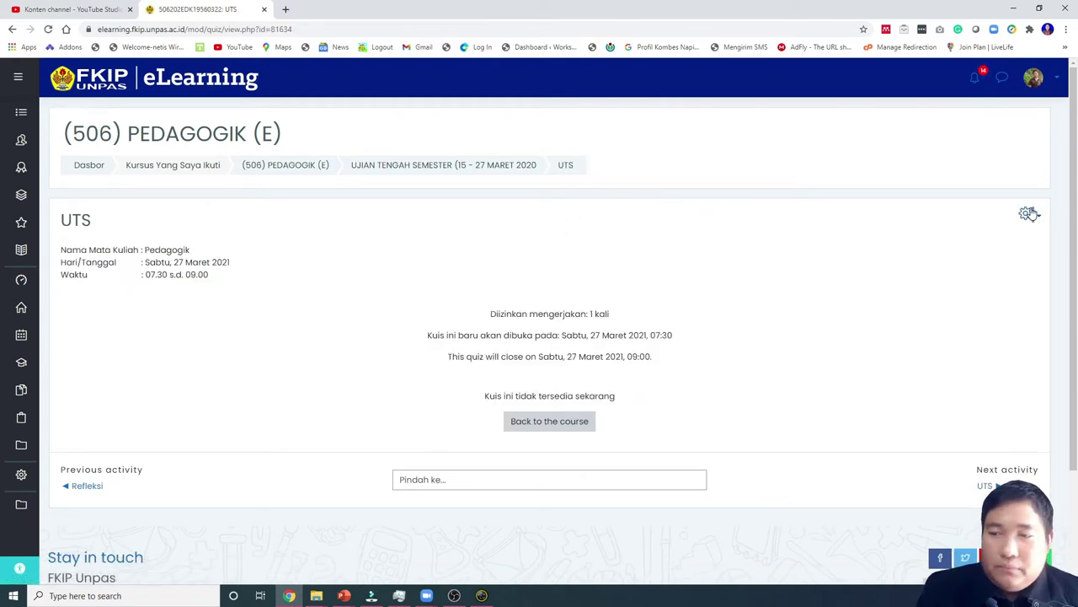
- Start a preview (Pratinjau) of the UTS quiz
click(1030, 214)
click(590, 333)
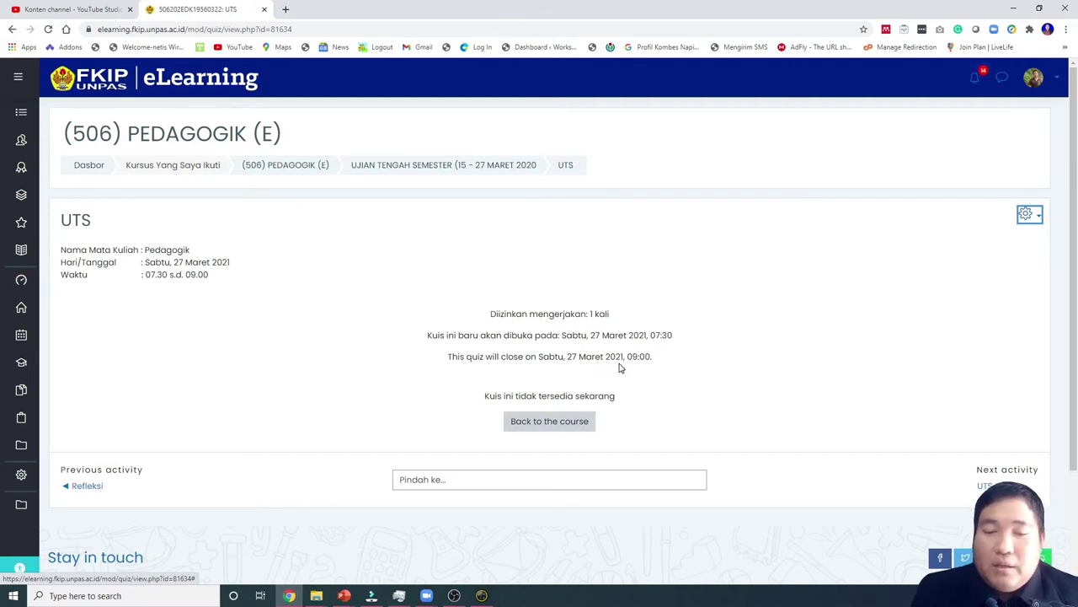
click(1035, 220)
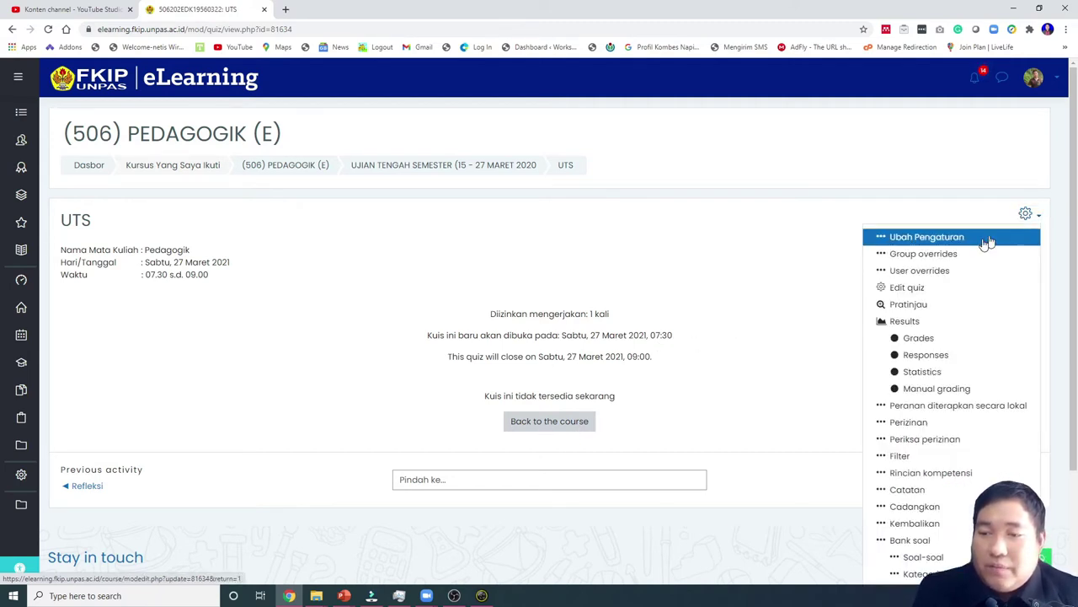
click(902, 308)
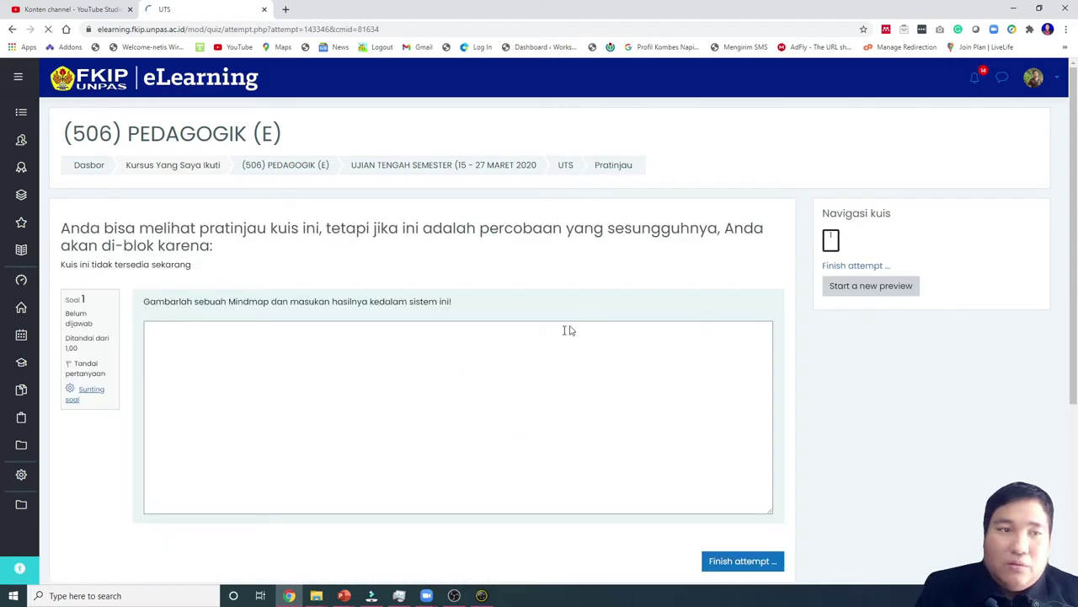
- Expand the answer editor's formatting options in the preview, try the sample answer "lklc./lkm", and delete it
scroll(481, 328, down, 3)
click(414, 246)
scroll(432, 291, up, 2)
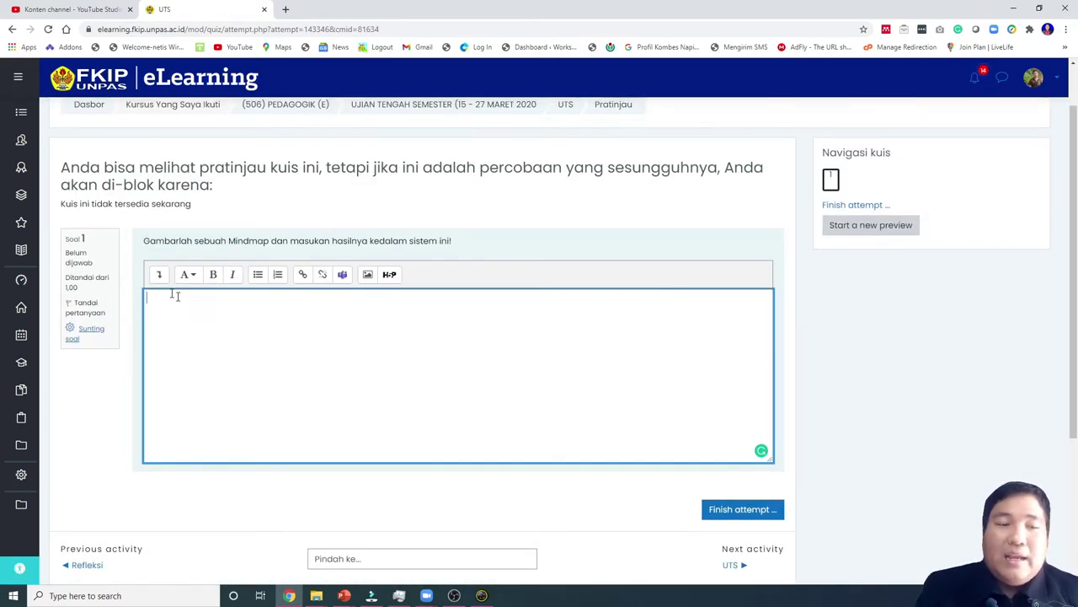
click(158, 274)
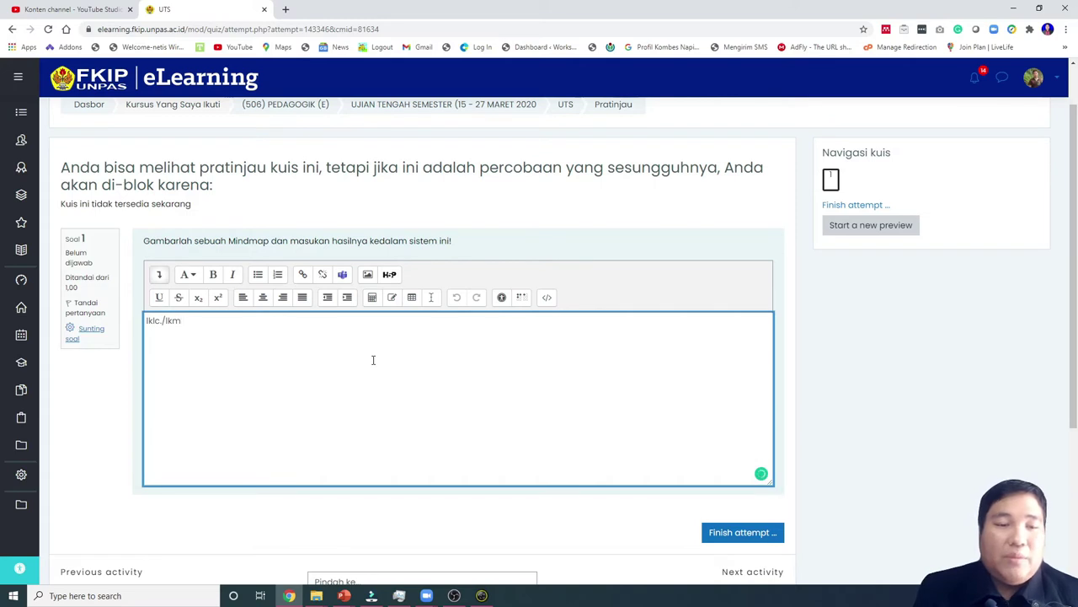
drag(256, 332, 77, 322)
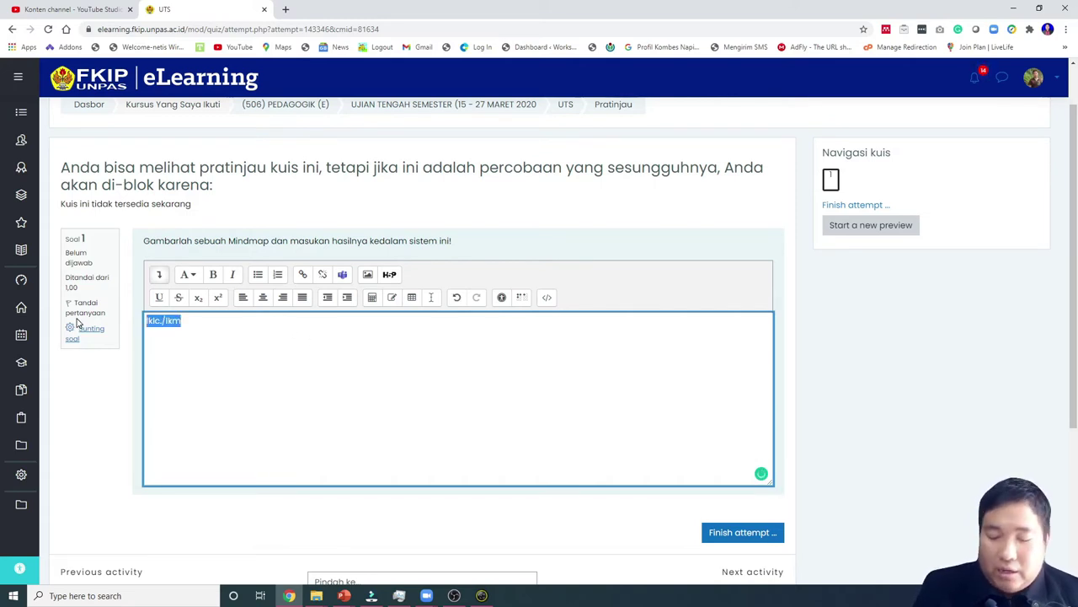
key(BackSpace)
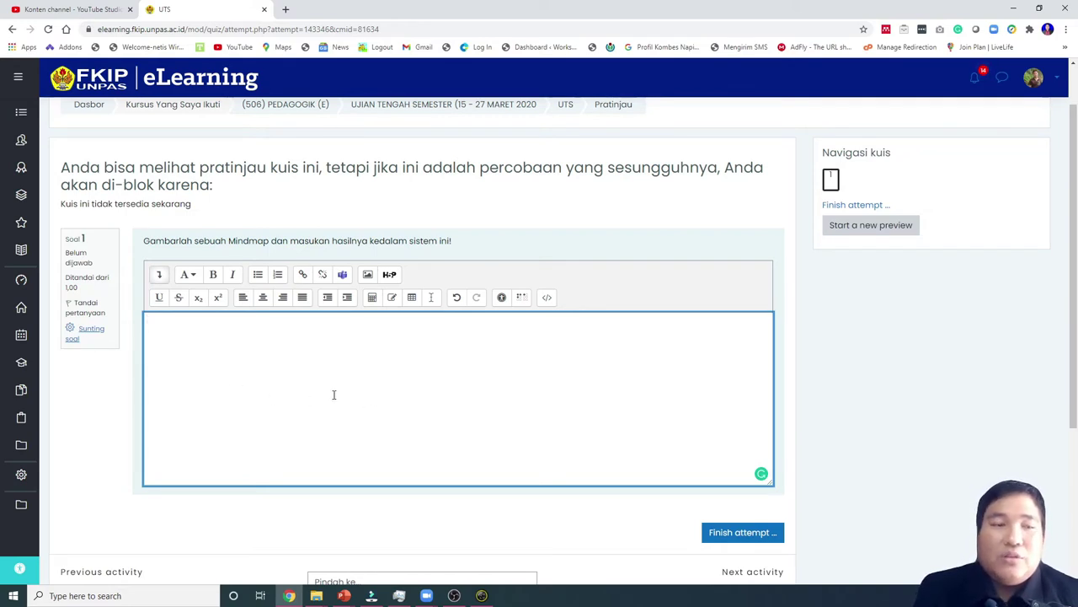
- Leave the preview and open the Mindmap essay question for editing from the UTS quiz's question list
scroll(333, 395, up, 2)
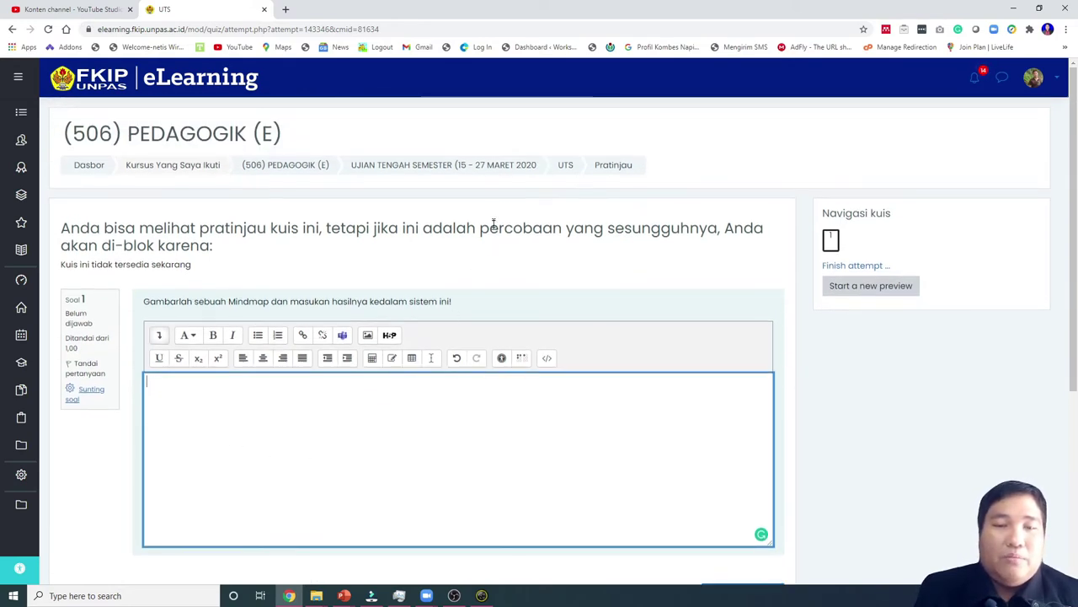
click(565, 166)
click(594, 93)
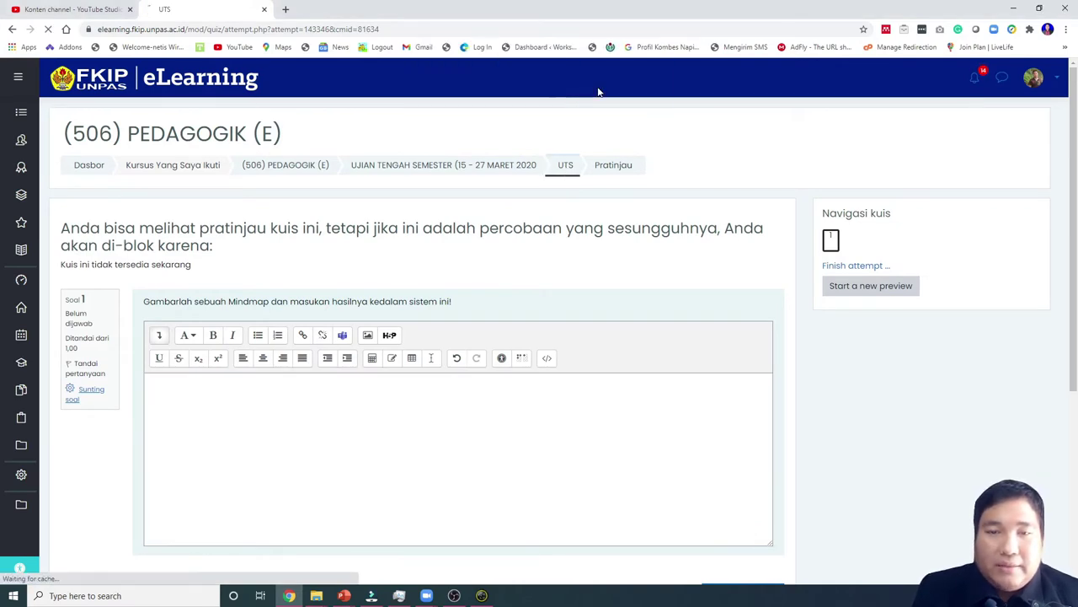
click(1026, 211)
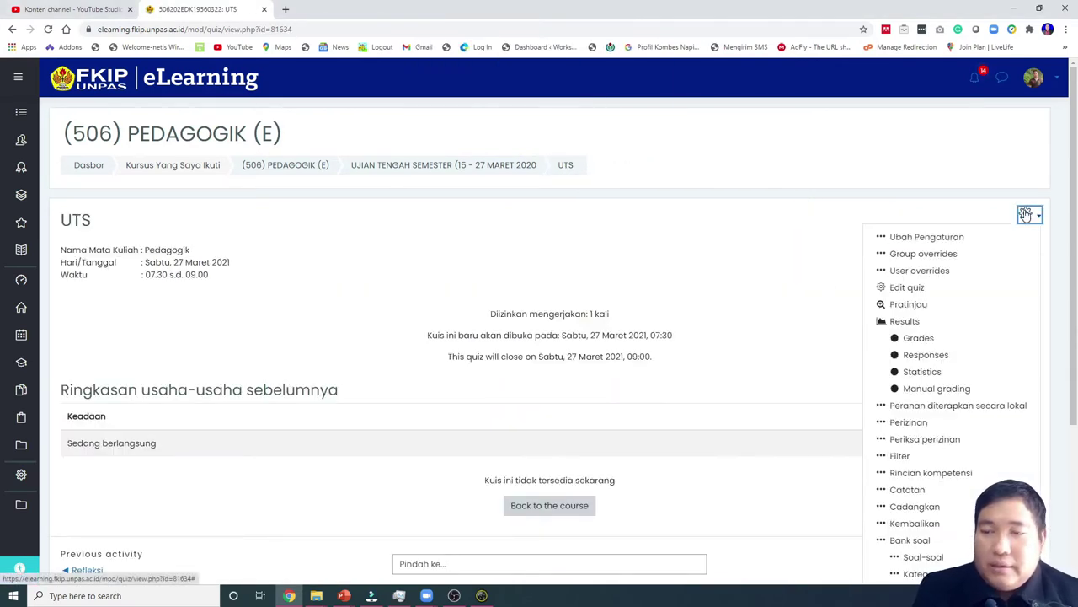
click(910, 287)
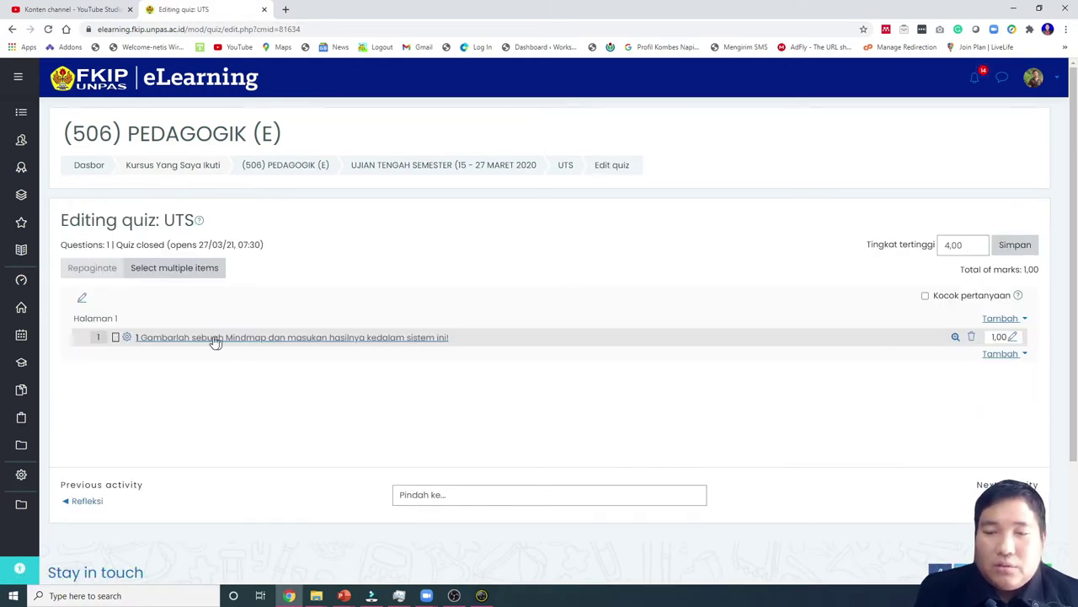
click(126, 336)
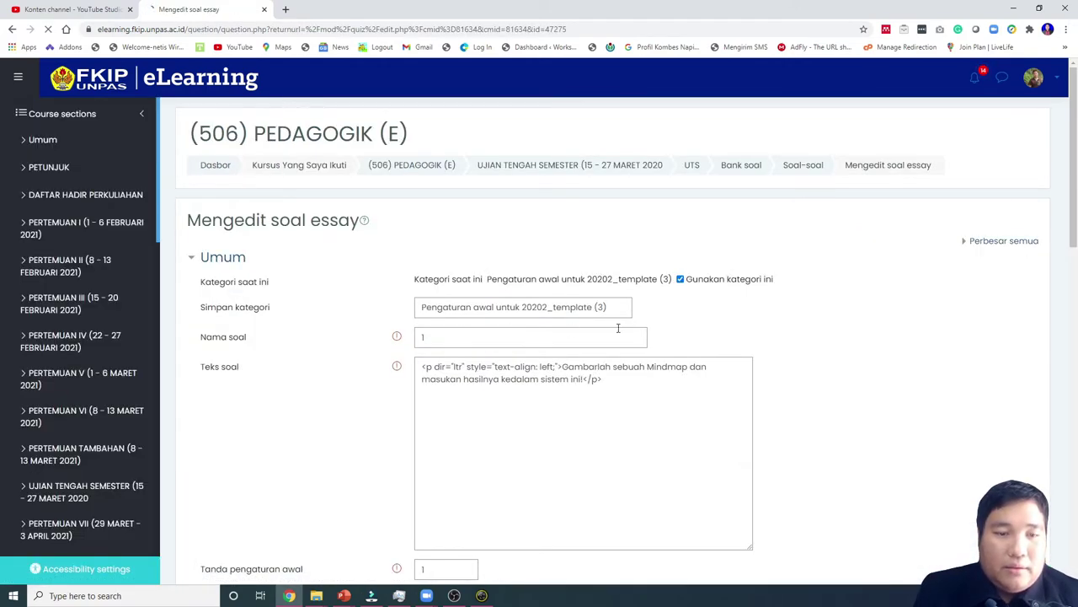
- Set the essay question's response format (Format respons) to Editor HTML dengan pilihan berkas and save the changes
scroll(618, 332, down, 8)
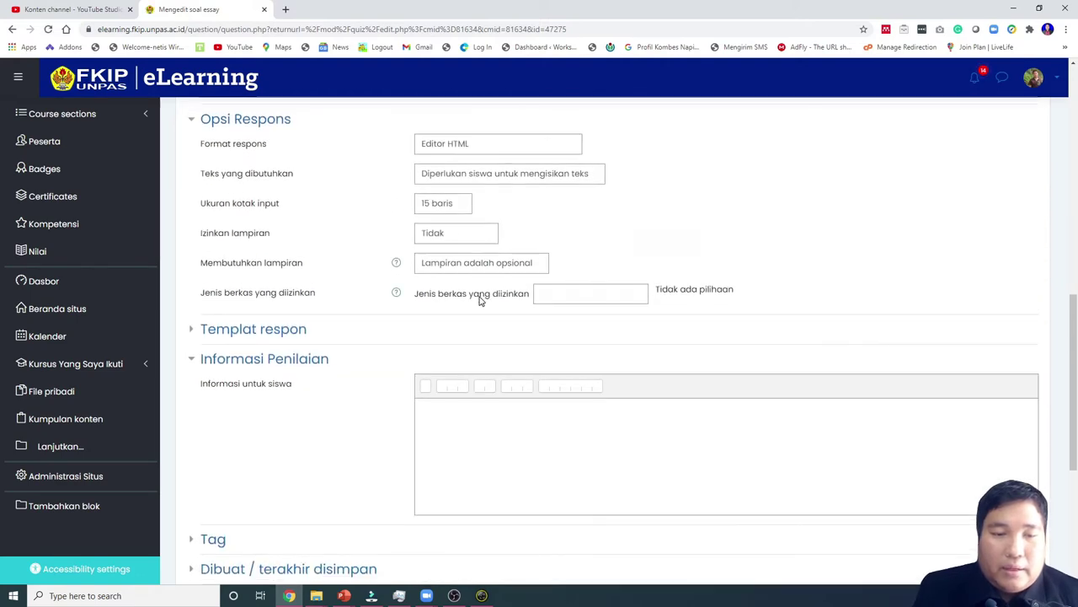
click(489, 145)
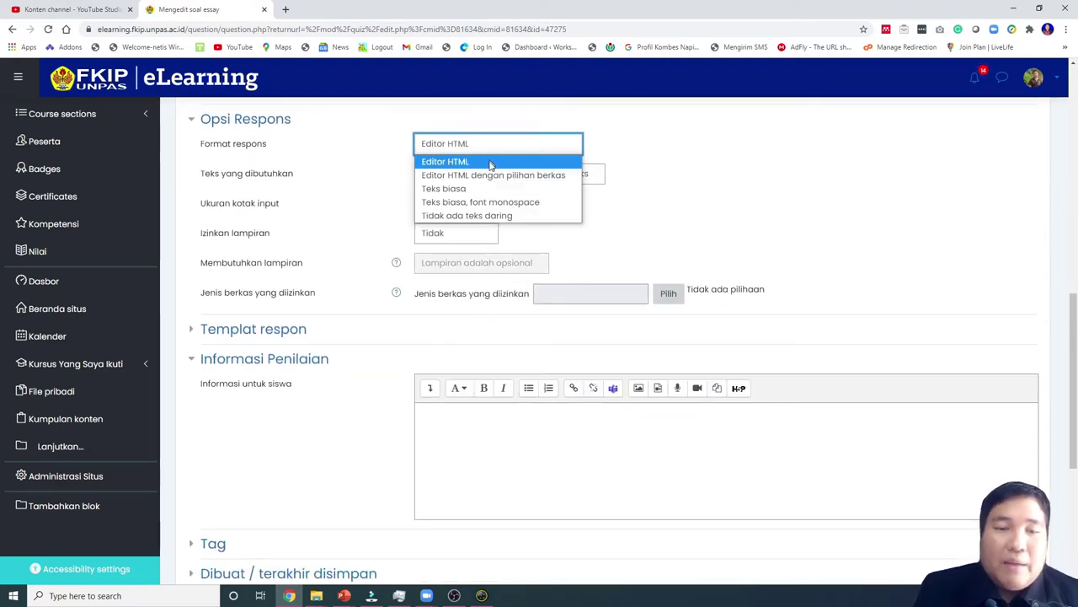
click(499, 176)
scroll(371, 396, down, 5)
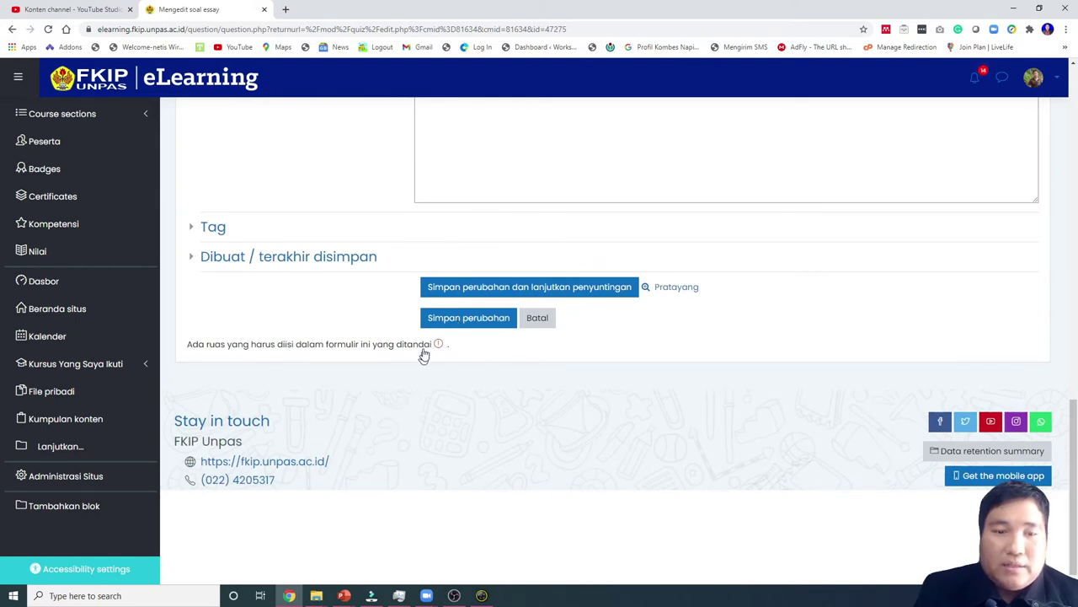
click(472, 319)
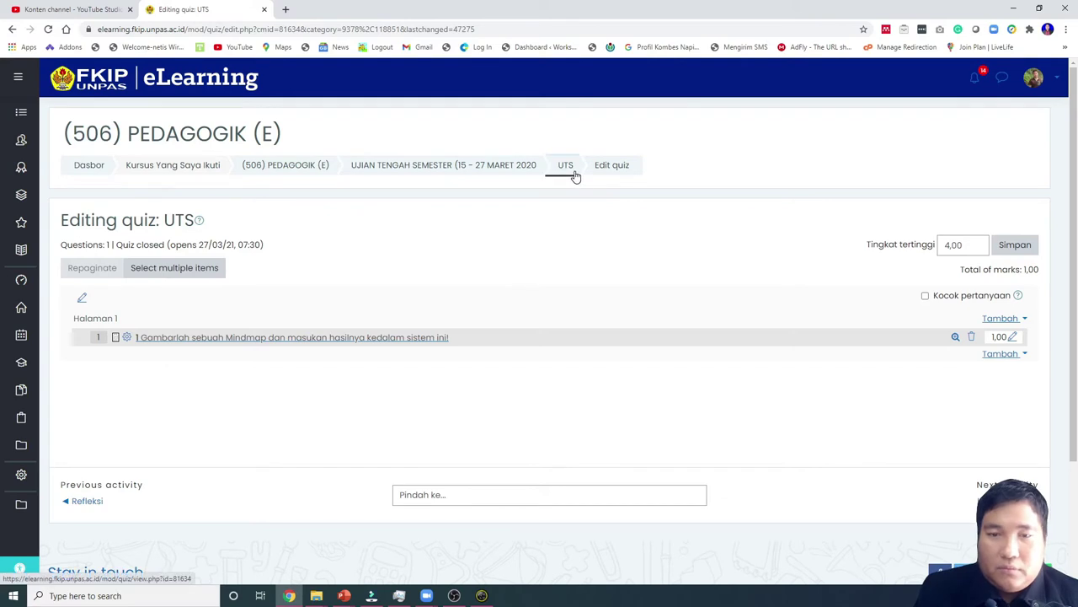
- Return to the UTS quiz's overview page and open its preview (Pratinjau)
click(570, 170)
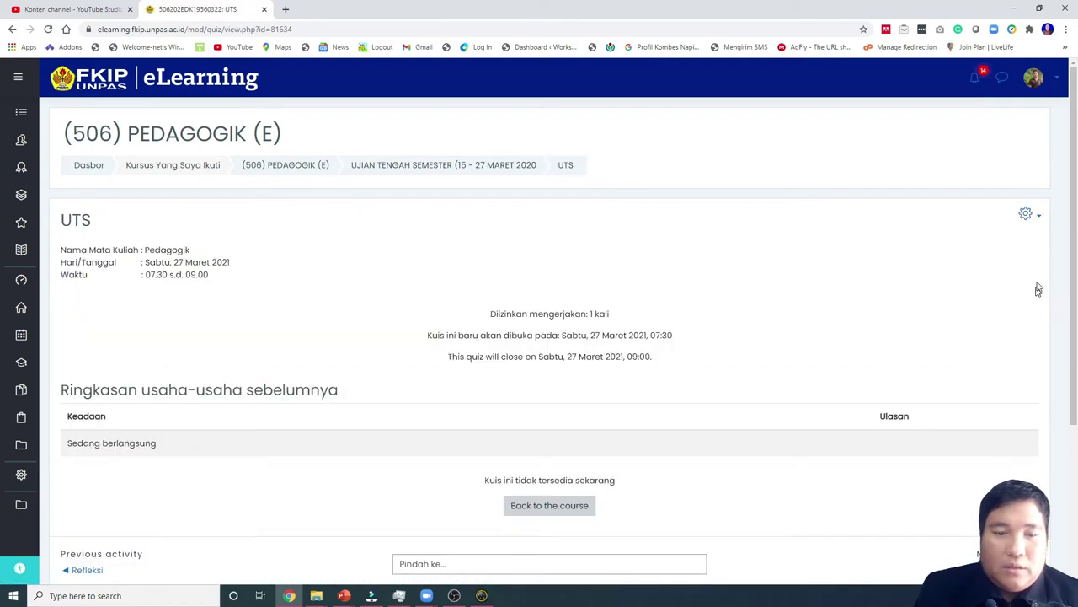
click(1027, 214)
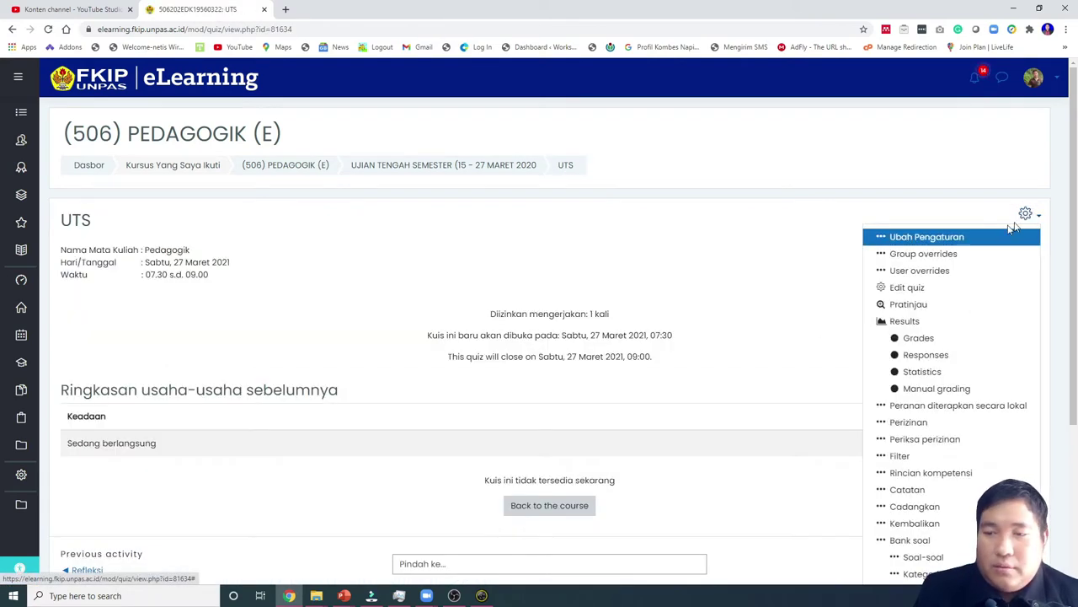
click(908, 304)
- Expand the answer editor's formatting options and examine which media and file tools it offers for the Mindmap question
scroll(522, 365, down, 3)
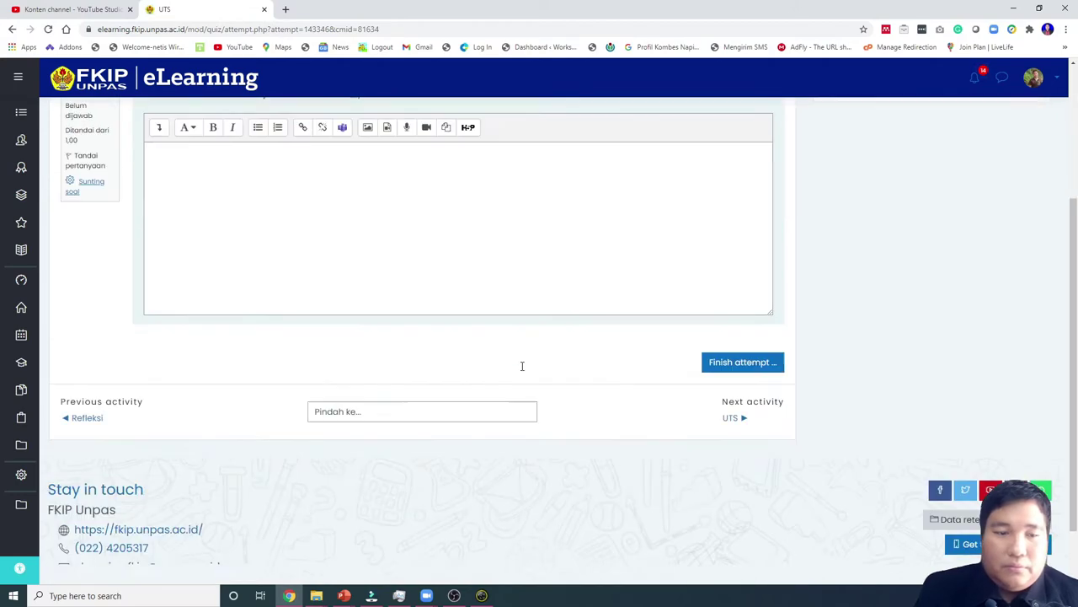
scroll(506, 365, up, 3)
click(256, 333)
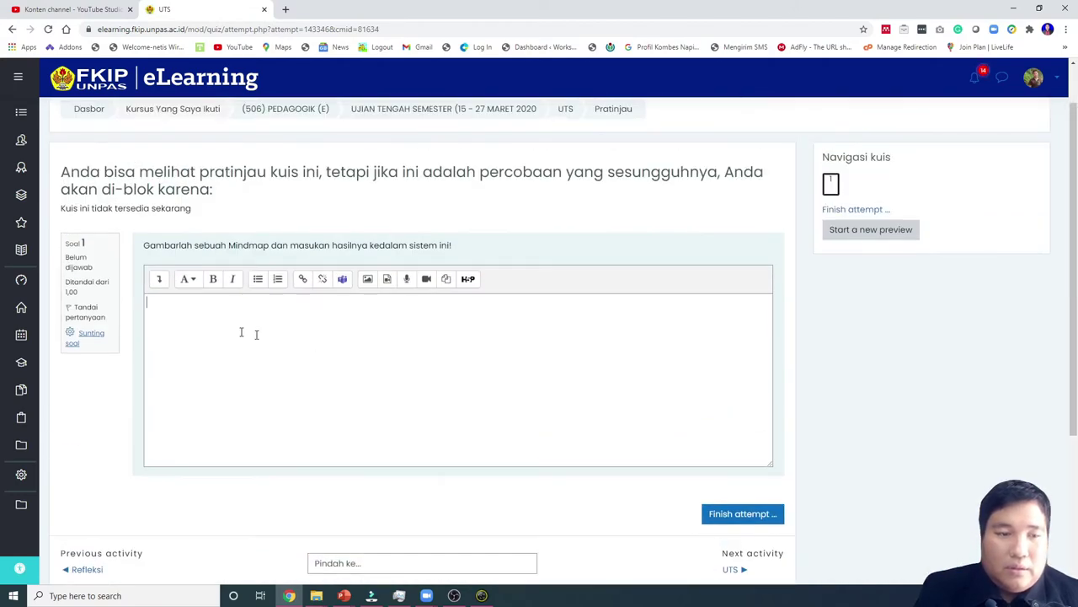
click(159, 279)
scroll(614, 387, down, 1)
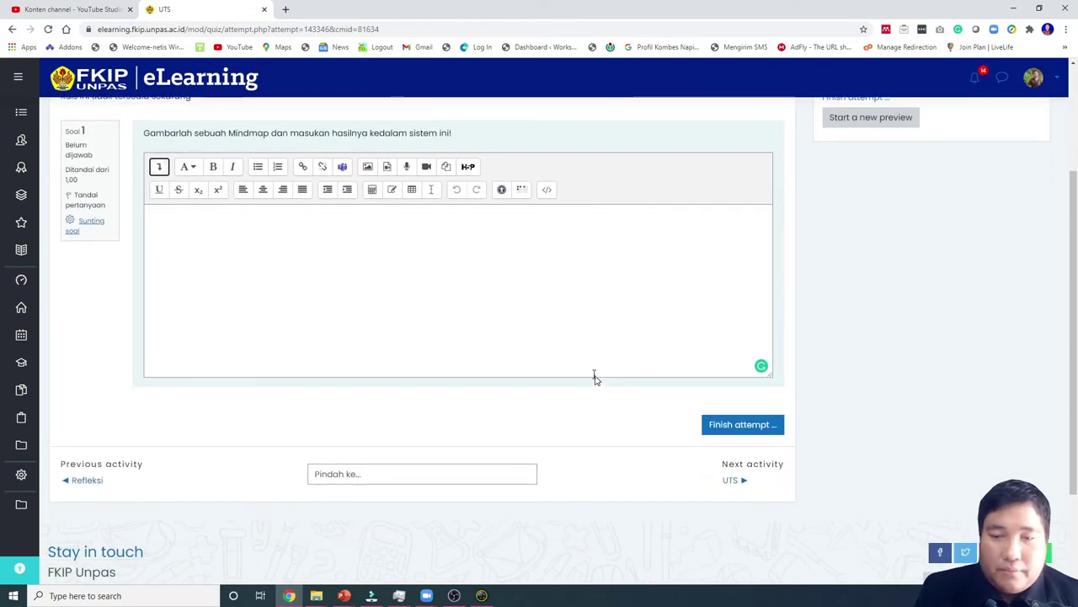
scroll(557, 289, up, 2)
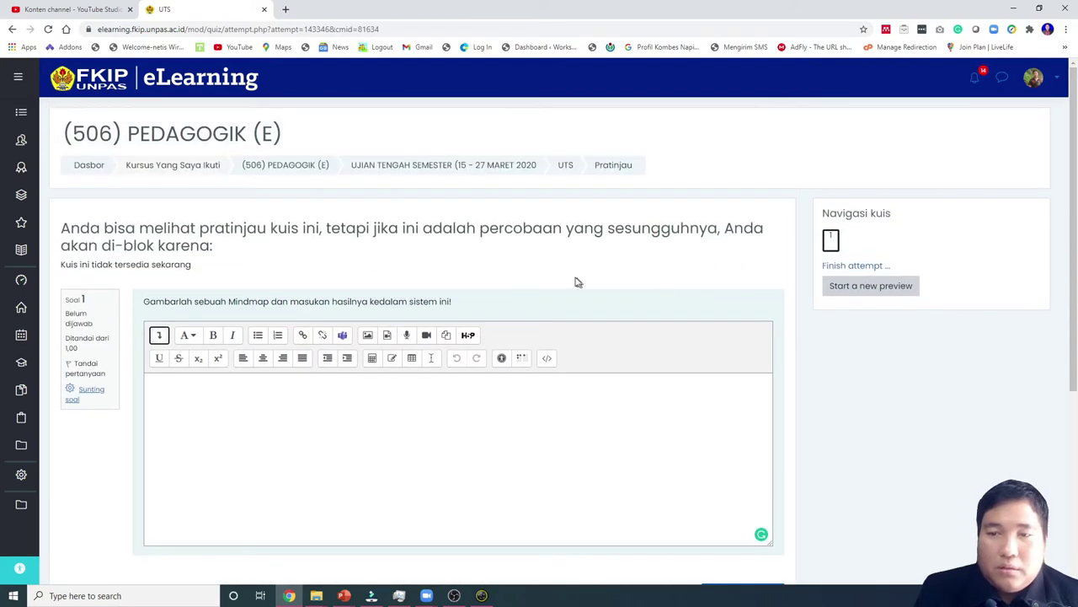
scroll(398, 336, down, 4)
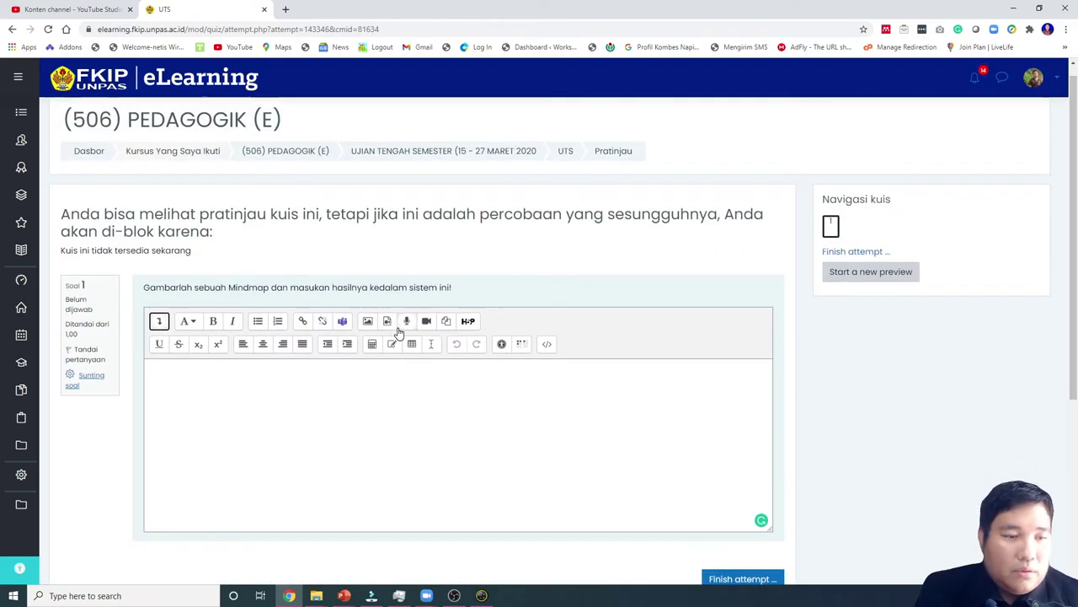
- Go back to the UTS quiz's overview page and reopen the quiz preview
scroll(399, 334, up, 5)
click(566, 148)
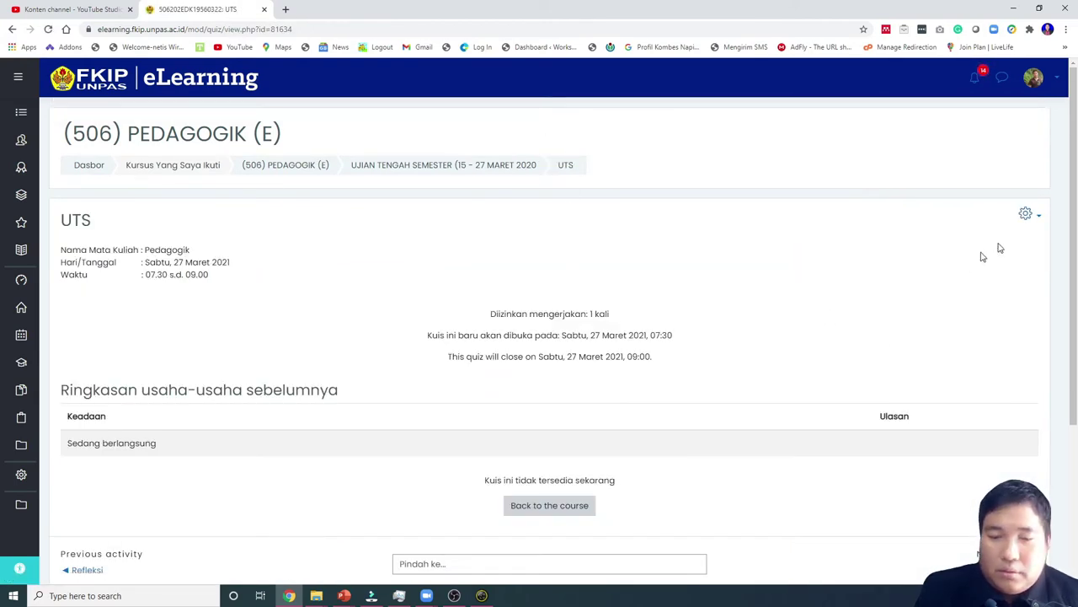
click(1027, 213)
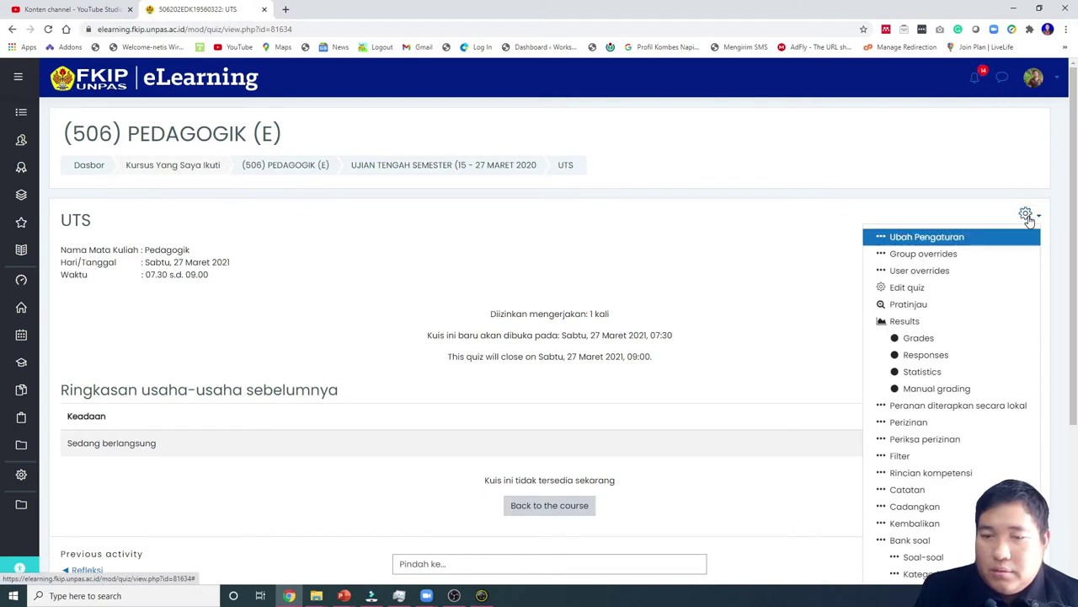
click(905, 305)
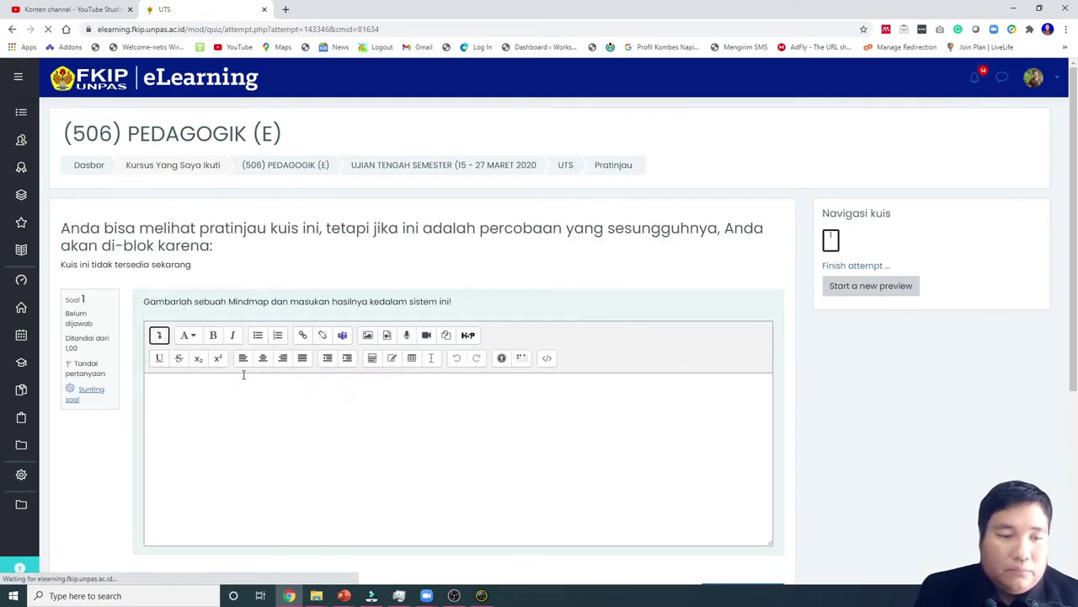
- Try the answer editor's Manage files dialog and its file picker, closing them without adding a file
click(245, 385)
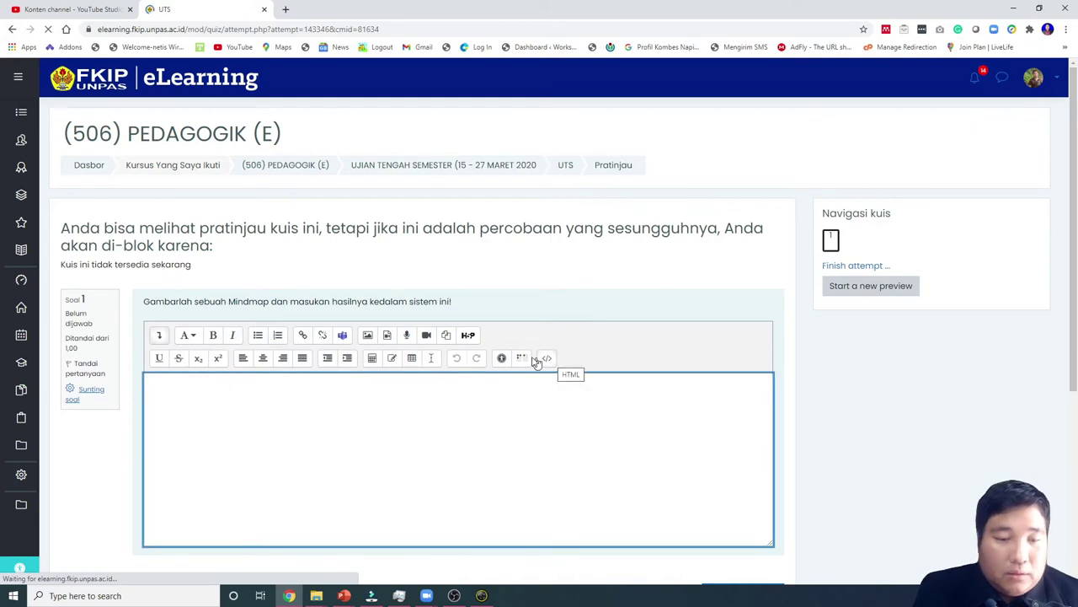
click(448, 336)
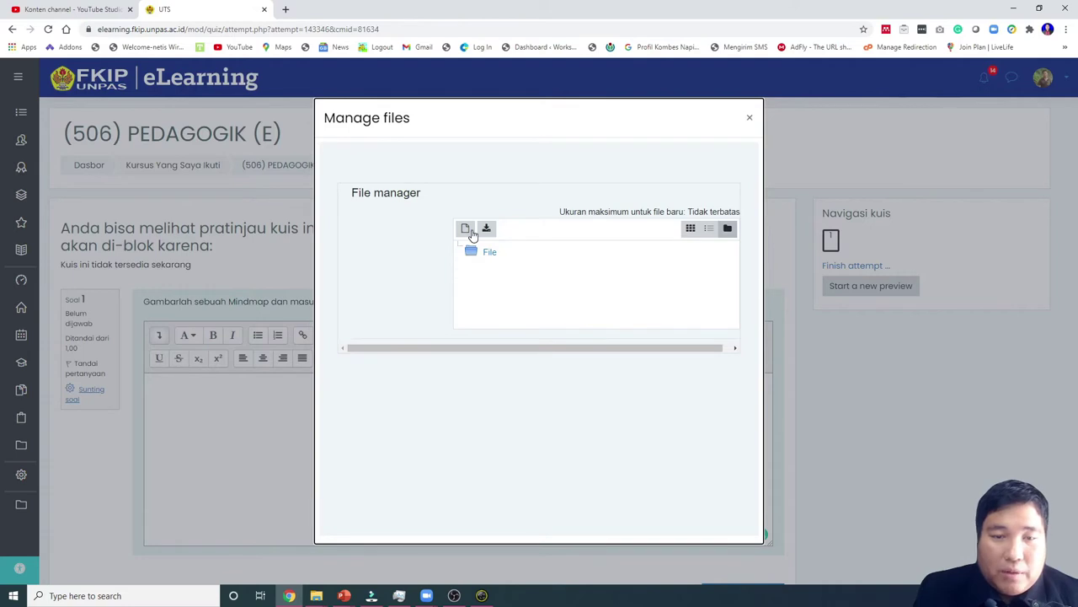
click(467, 230)
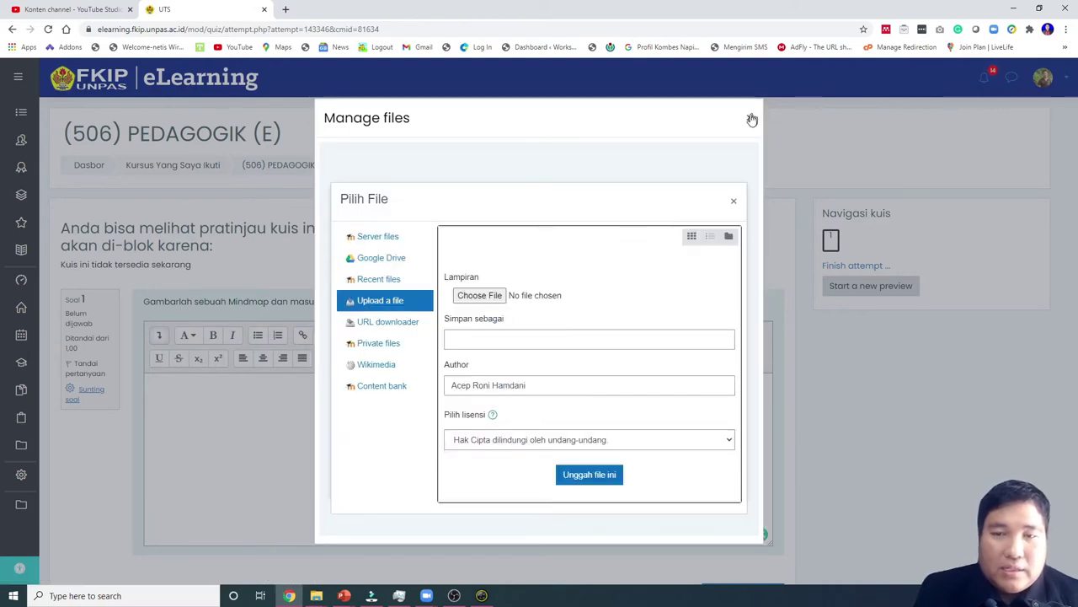
click(752, 119)
click(362, 399)
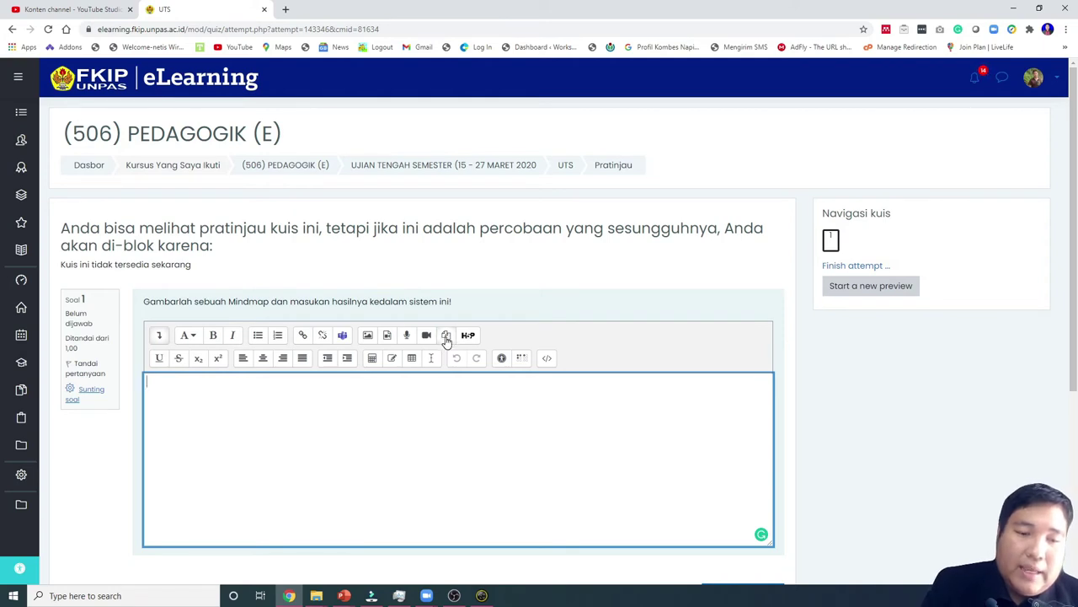
scroll(543, 445, down, 3)
scroll(246, 418, up, 3)
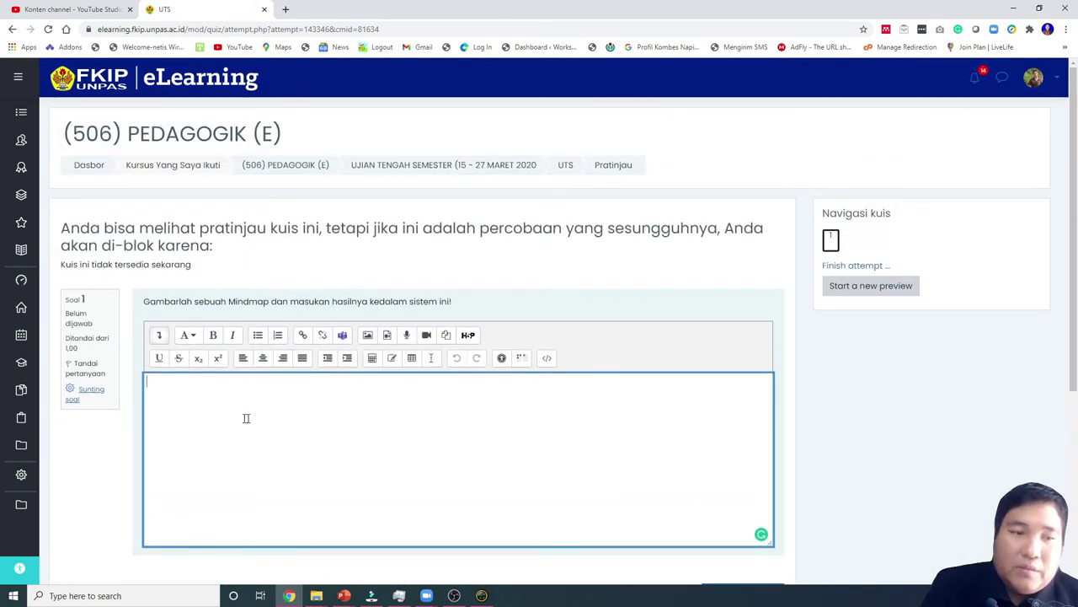
click(447, 336)
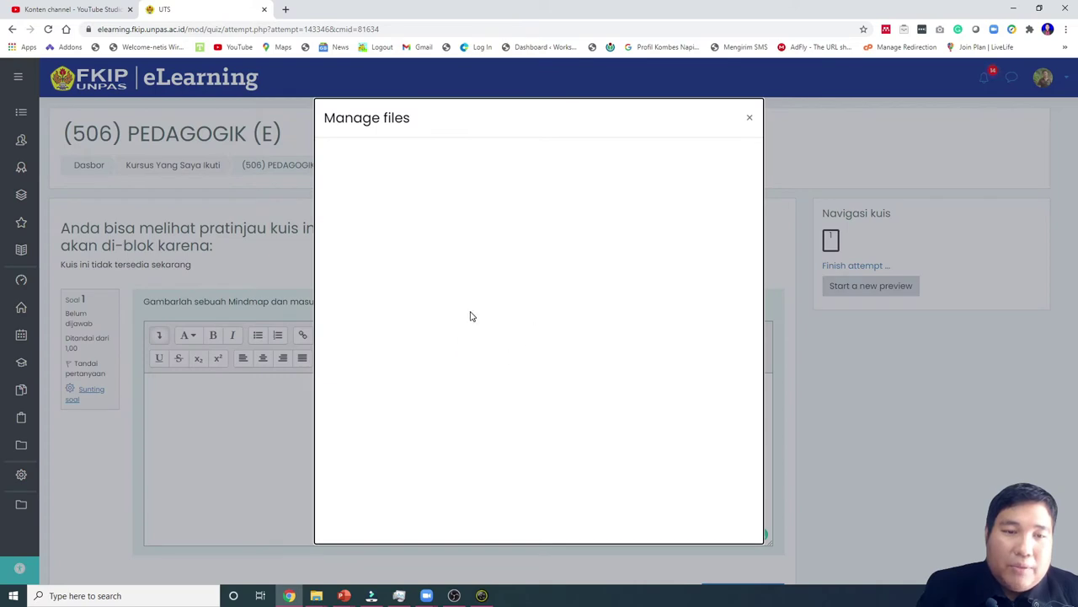
click(750, 119)
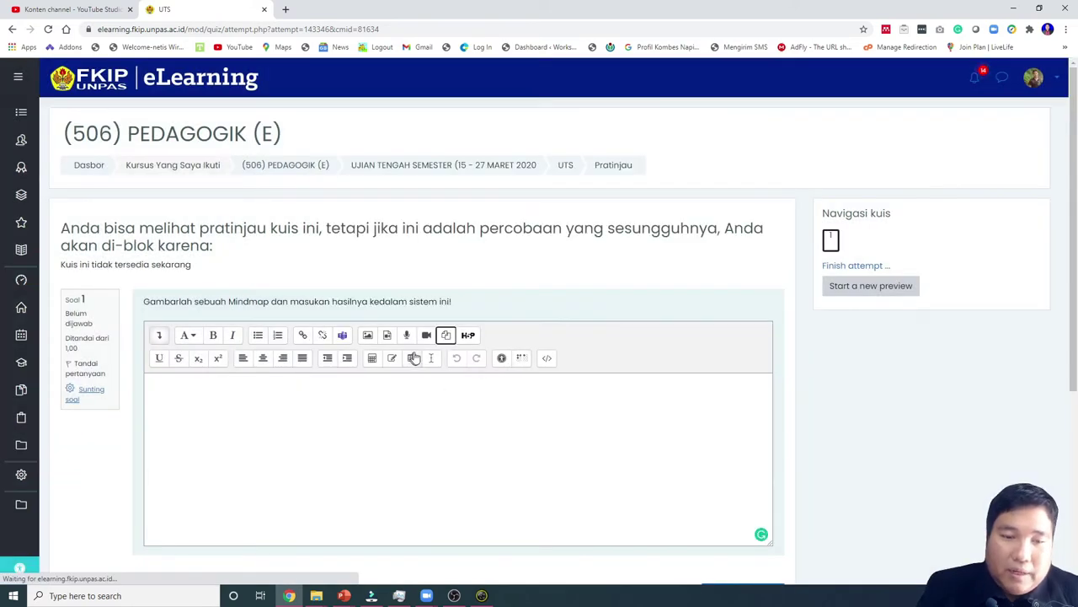
- Upload typewriter-5516924.jpg from the Downloads folder through the answer editor's Manage files dialog, and close the dialog
click(445, 336)
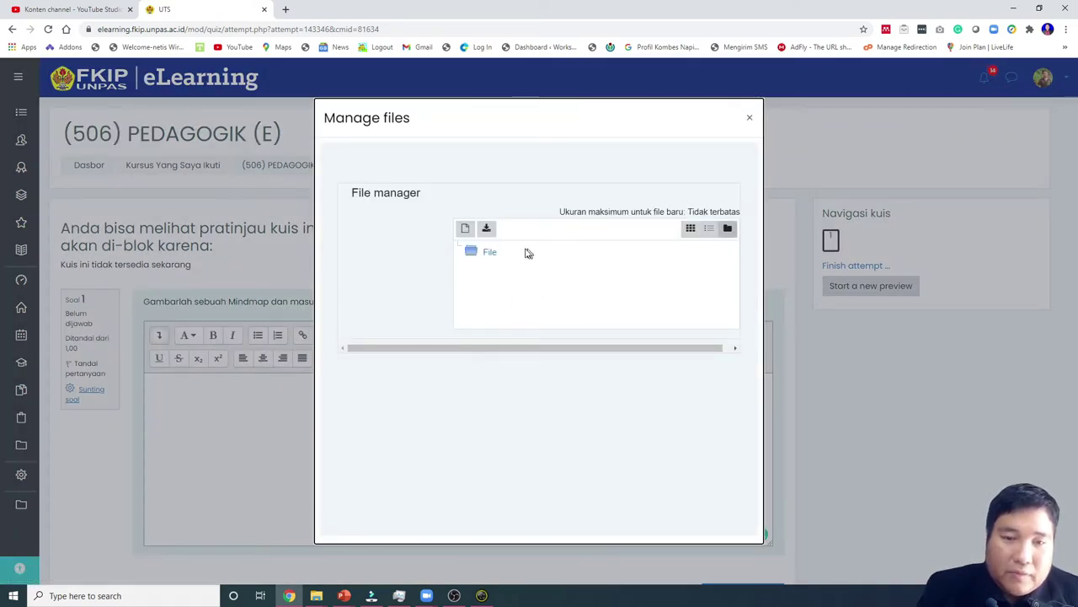
click(466, 229)
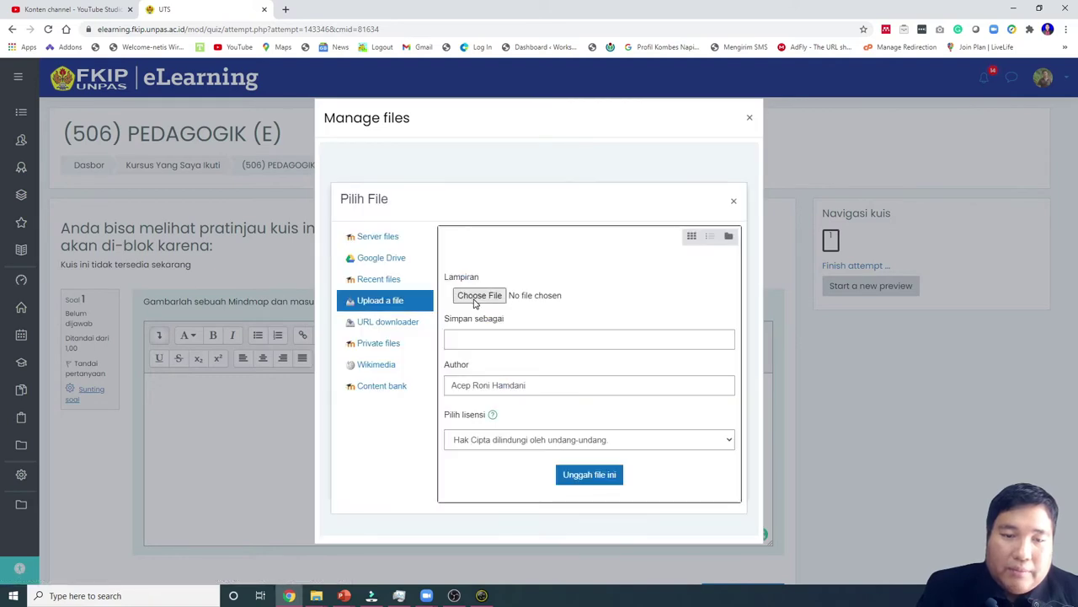
click(404, 262)
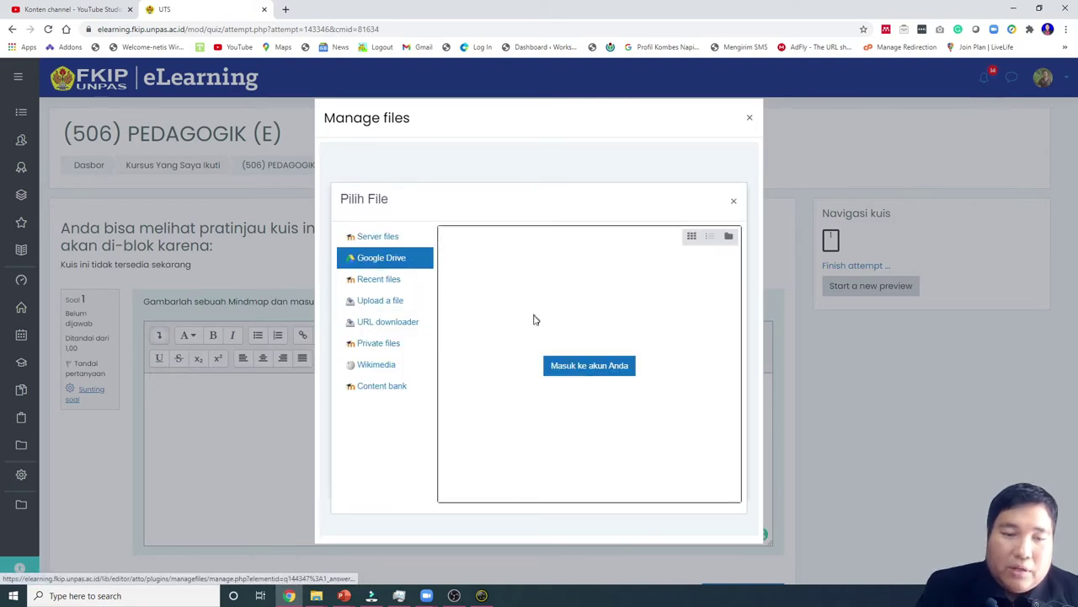
click(381, 301)
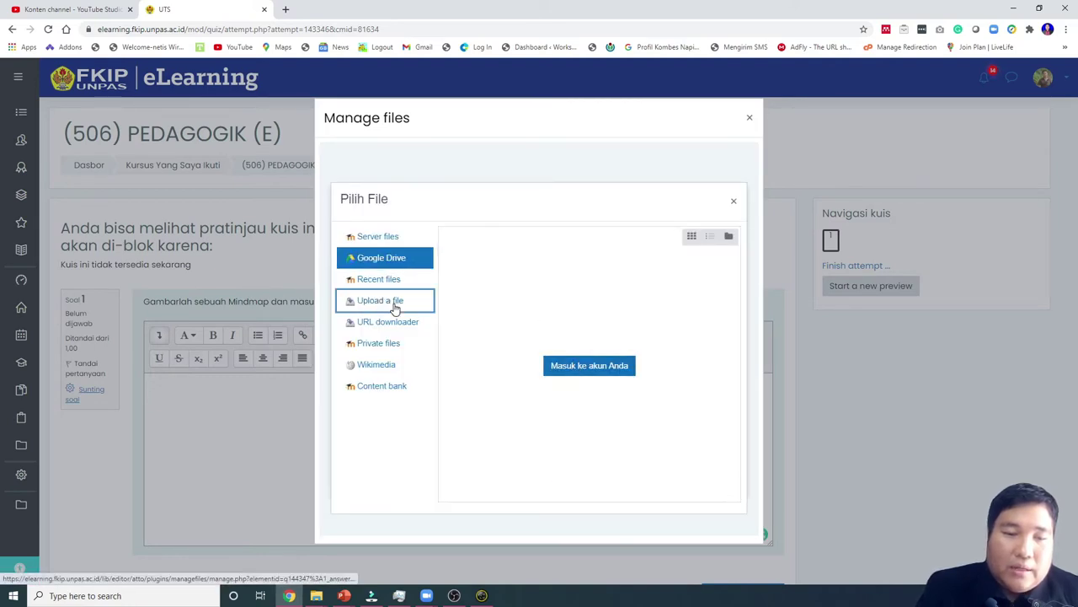
click(480, 296)
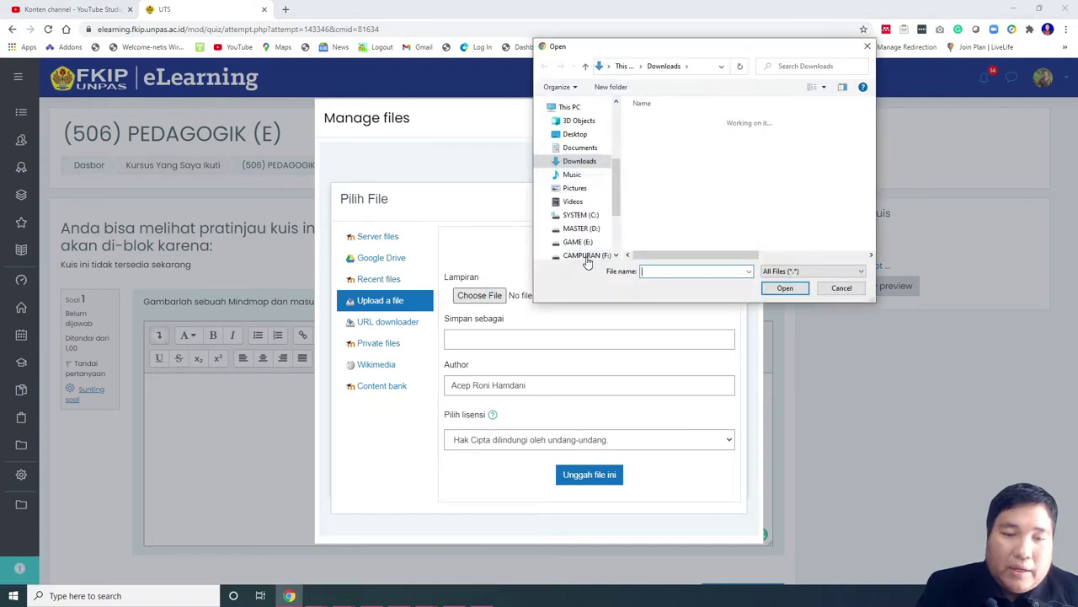
click(576, 134)
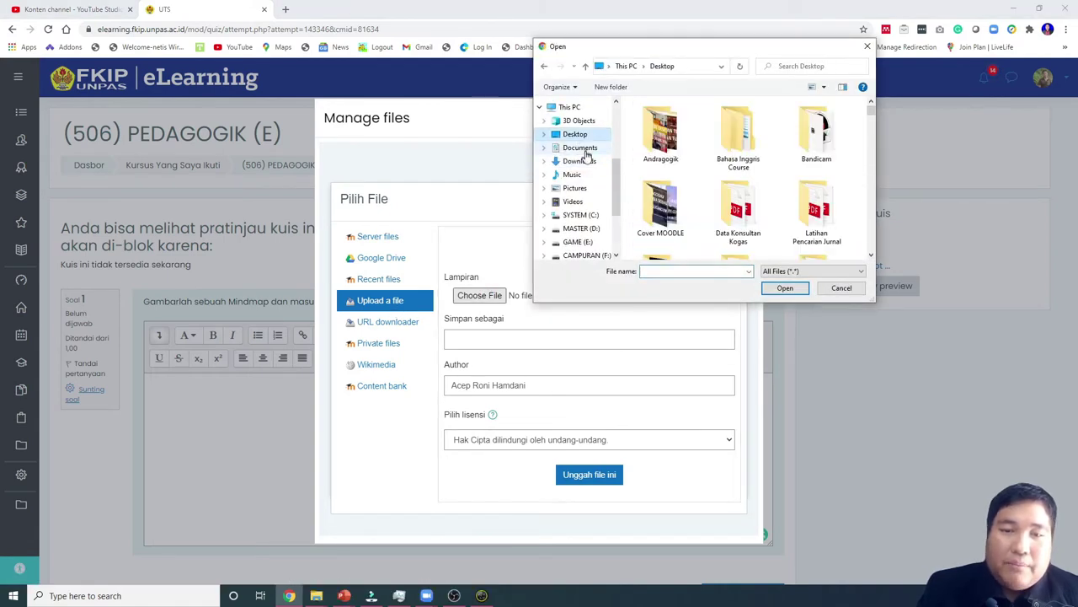
click(580, 160)
double_click(684, 194)
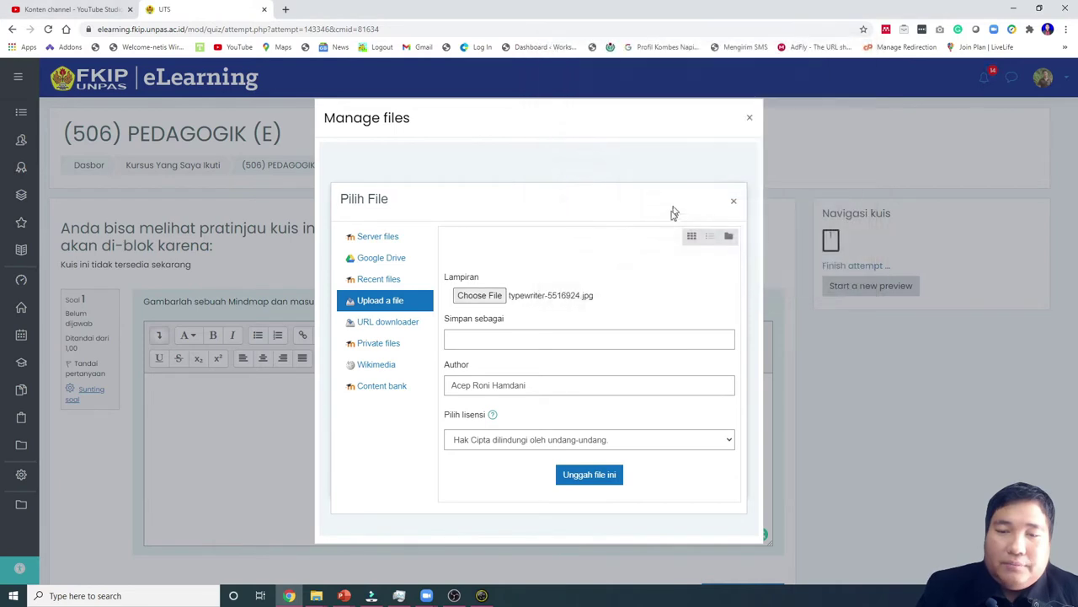
click(577, 477)
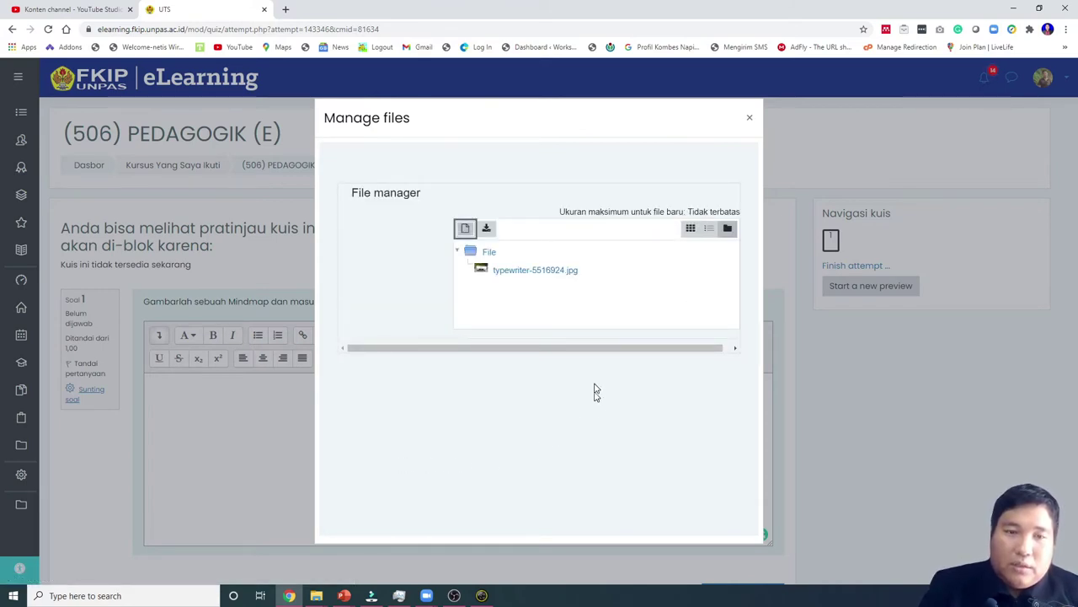
click(749, 120)
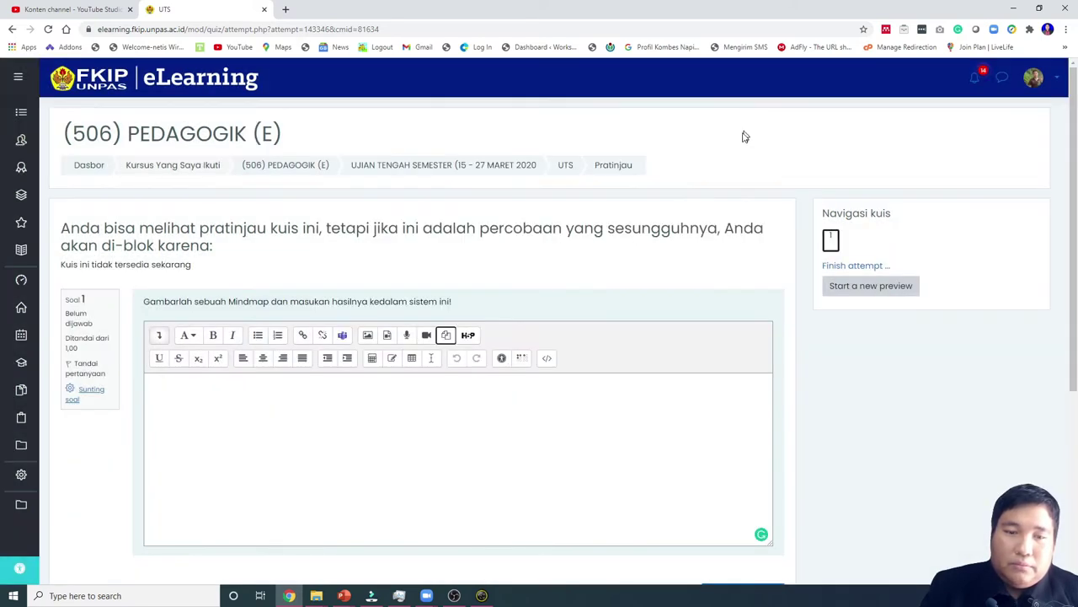
- Reopen the answer's Manage files dialog to check the uploaded file, and close it again
click(486, 435)
click(448, 336)
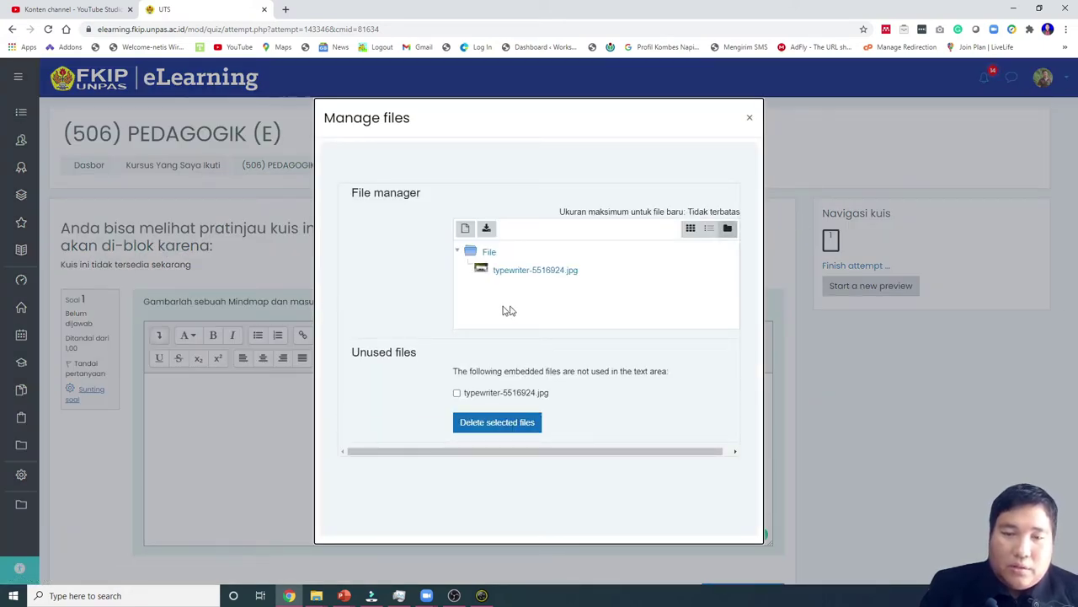
click(751, 119)
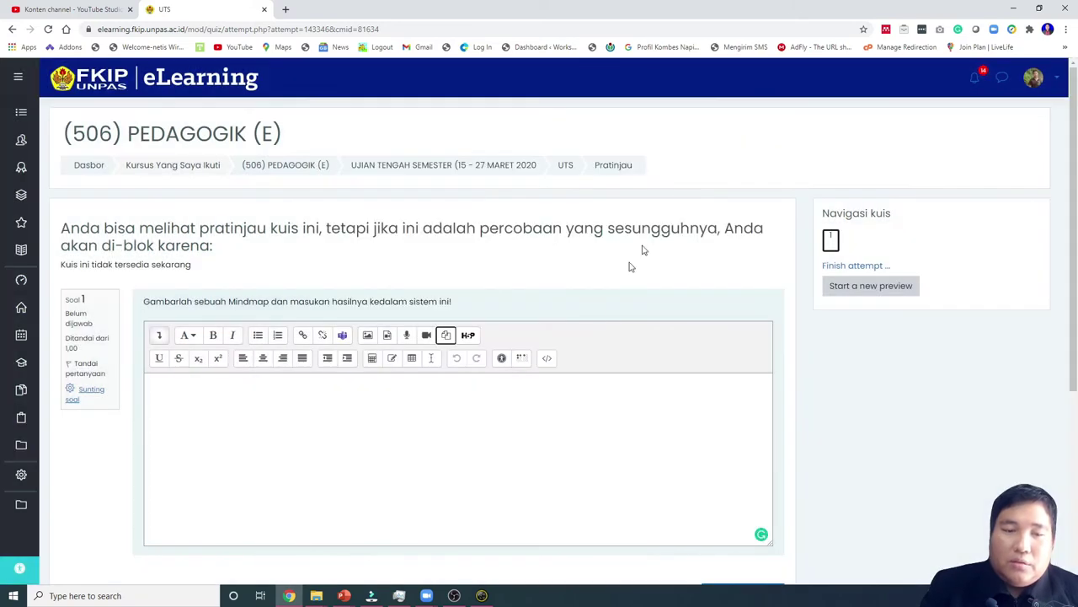
- Finish the preview attempt, submit all answers with confirmation, and finish the review
scroll(575, 419, down, 2)
click(721, 318)
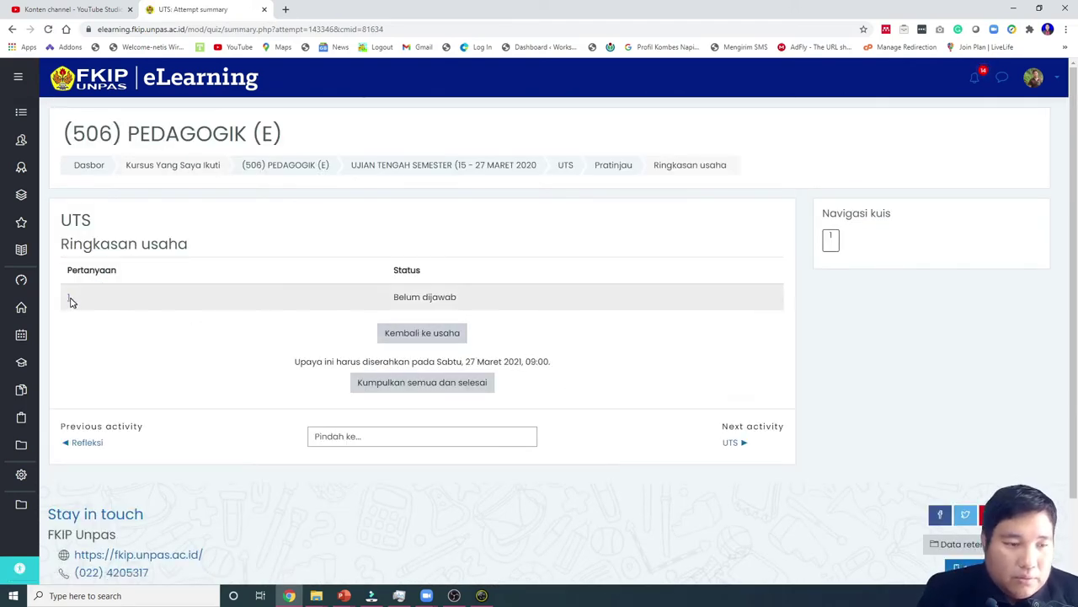
click(402, 387)
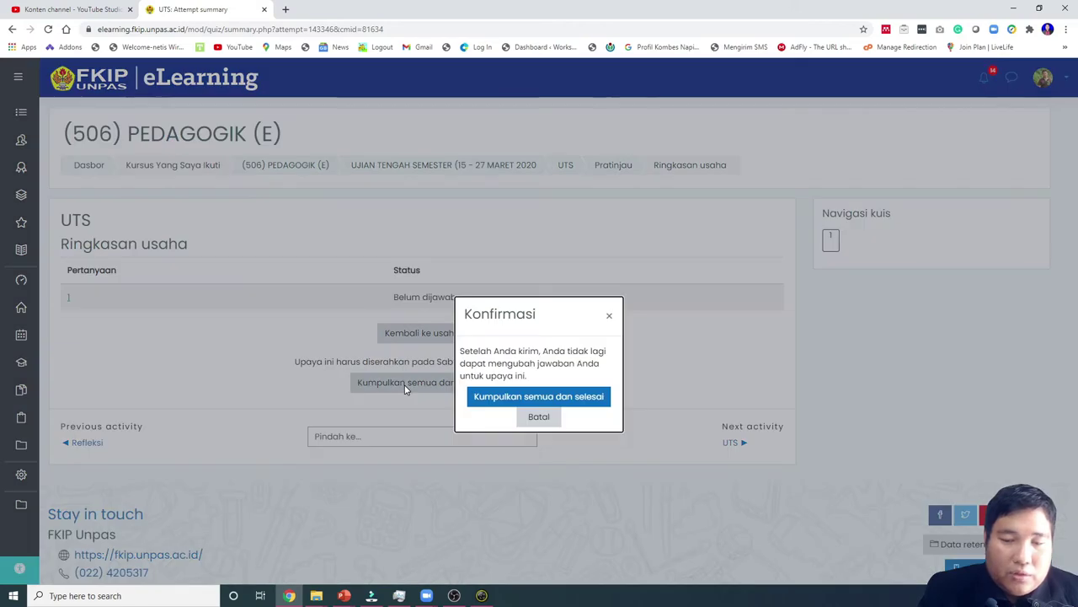
click(482, 398)
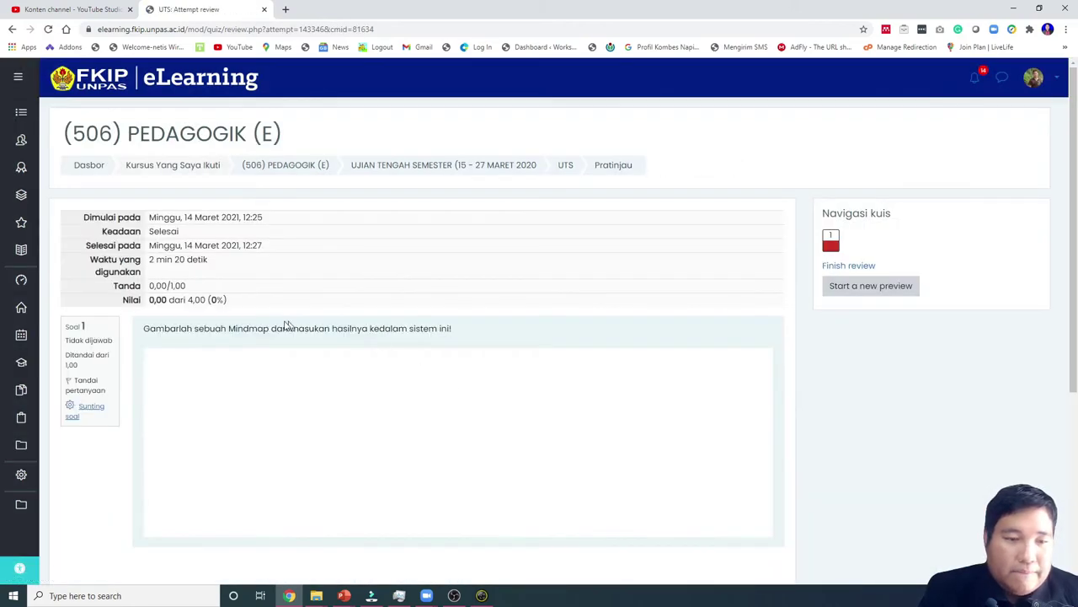
scroll(404, 388, down, 3)
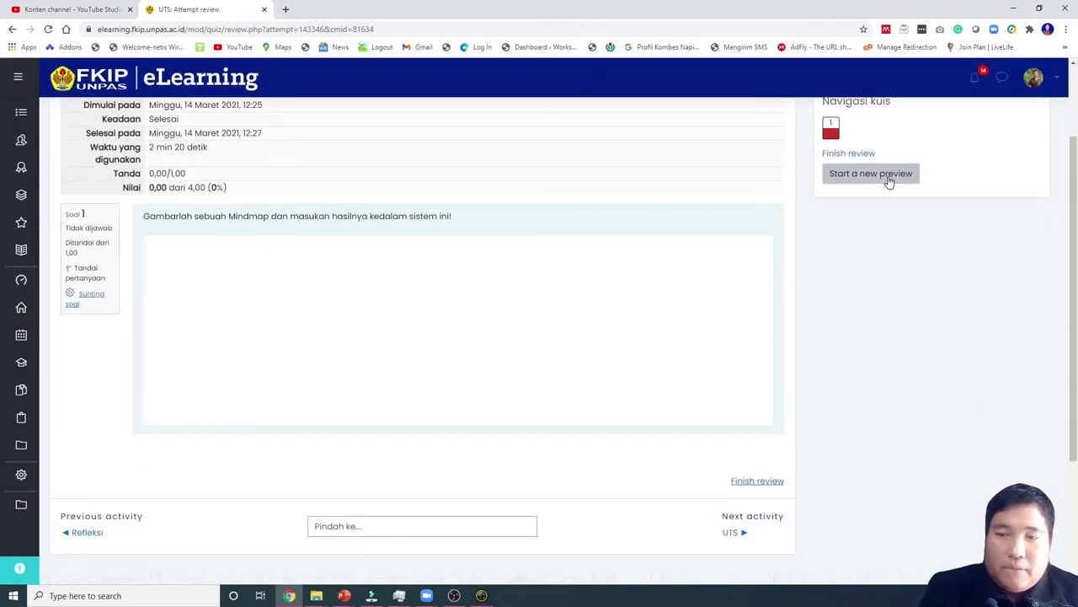
click(764, 480)
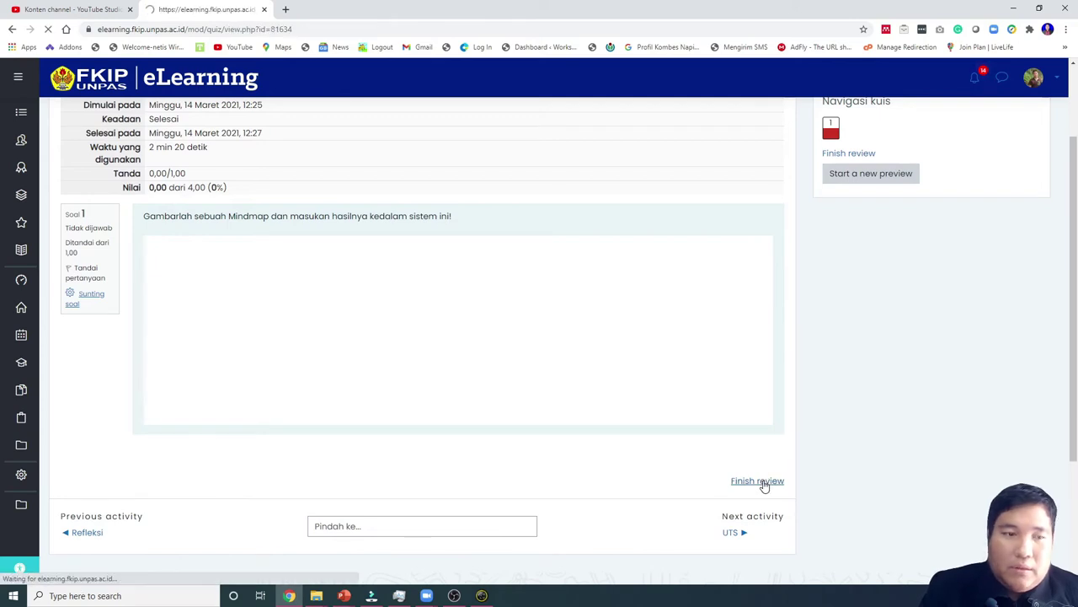
- Open the review (Ulasan) of the submitted attempt, look over the Mindmap answer, and return to the quiz overview
scroll(689, 469, down, 3)
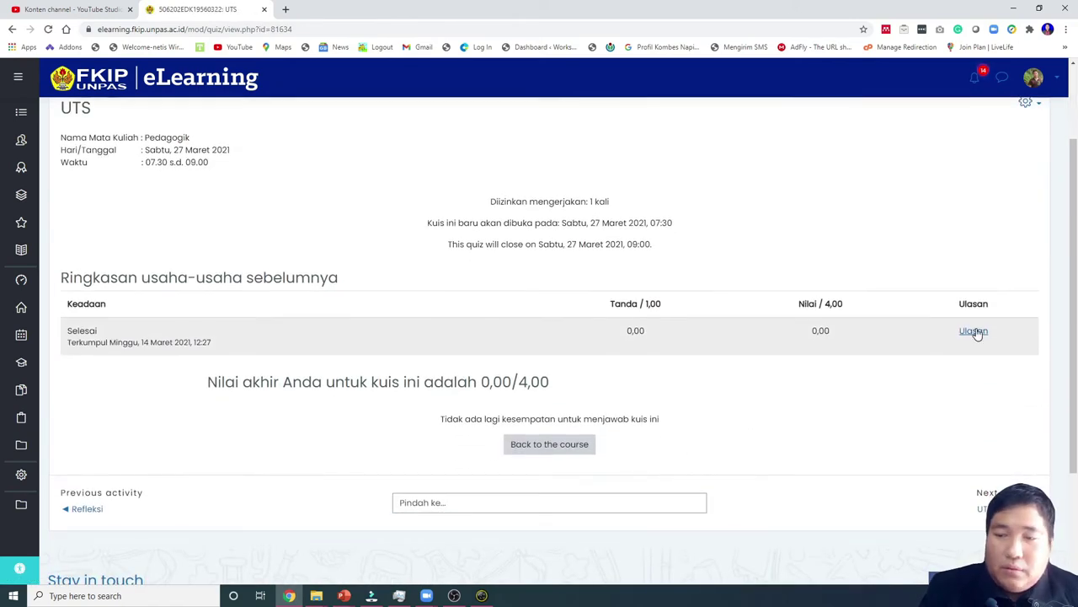
click(974, 331)
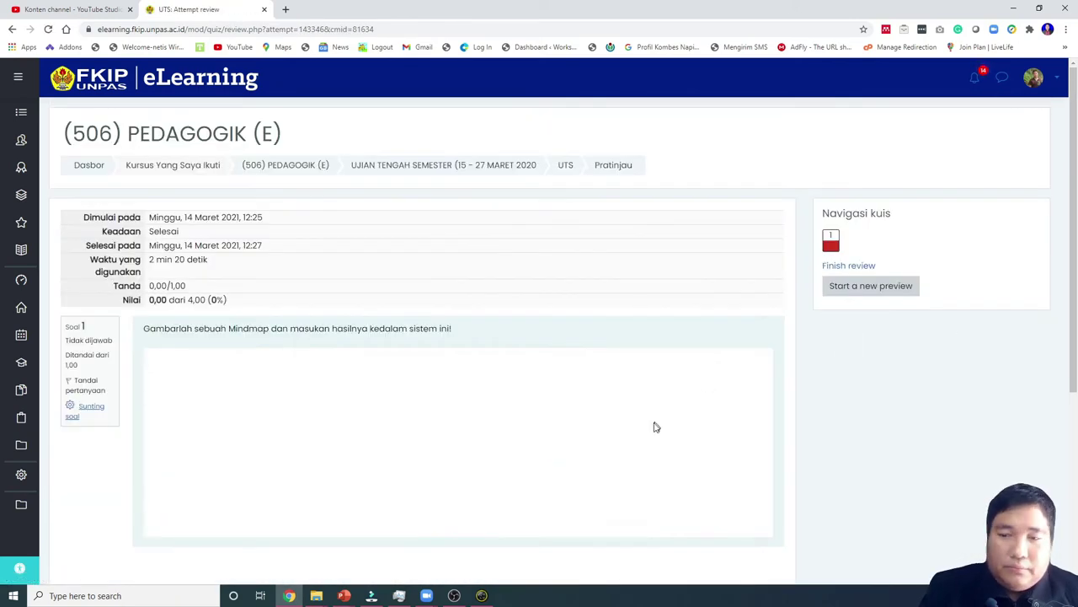
scroll(414, 428, down, 4)
scroll(430, 423, up, 2)
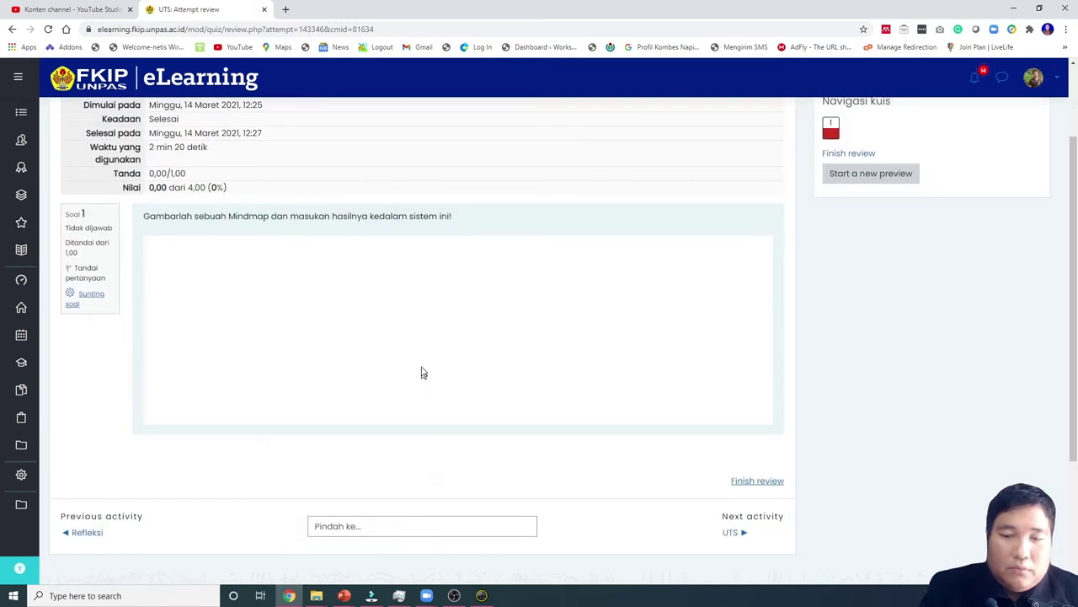
click(756, 480)
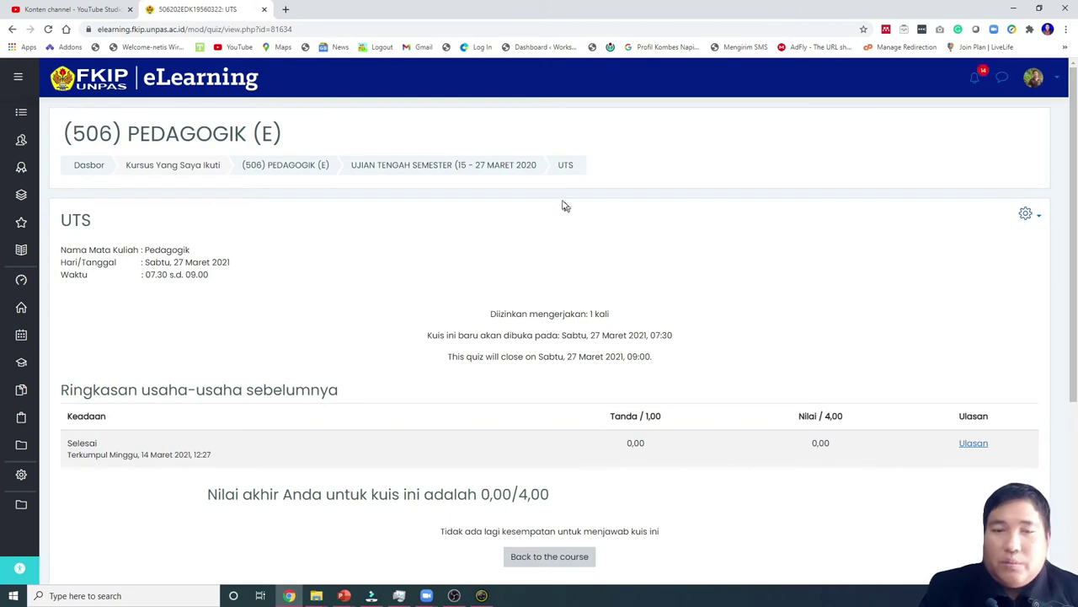
- Open the first UTS quiz's settings from the UJIAN TENGAH SEMESTER section and look over its Timing options
click(567, 168)
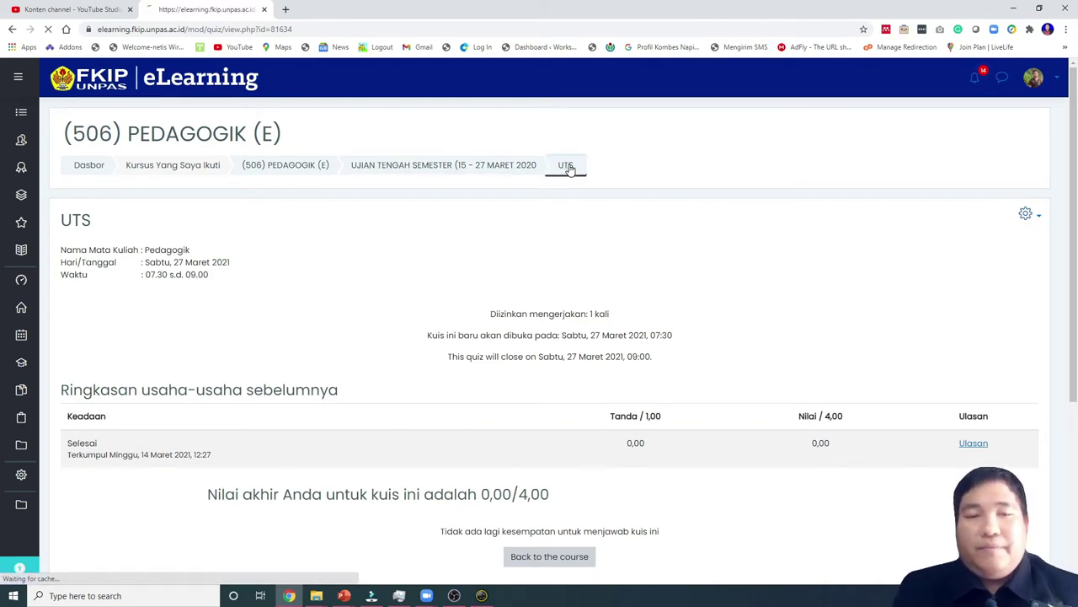
click(512, 165)
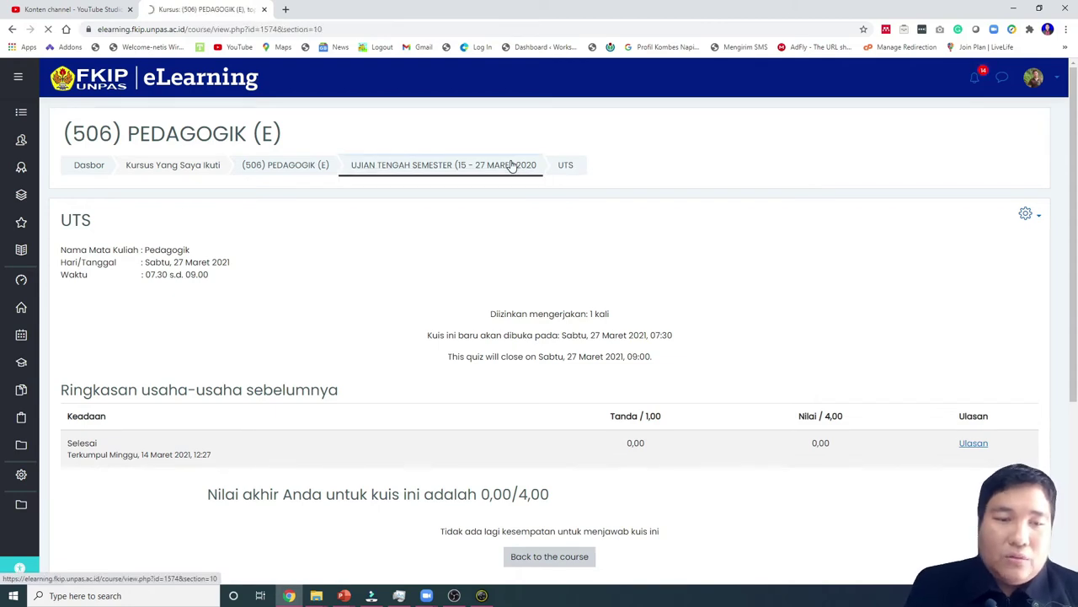
scroll(842, 337, down, 1)
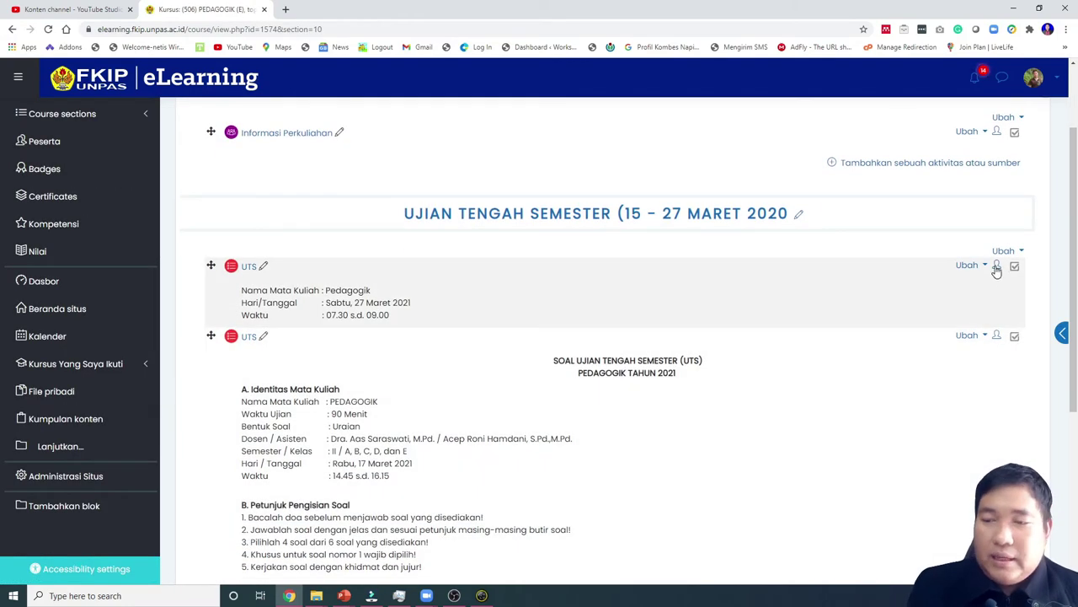
click(977, 265)
click(930, 287)
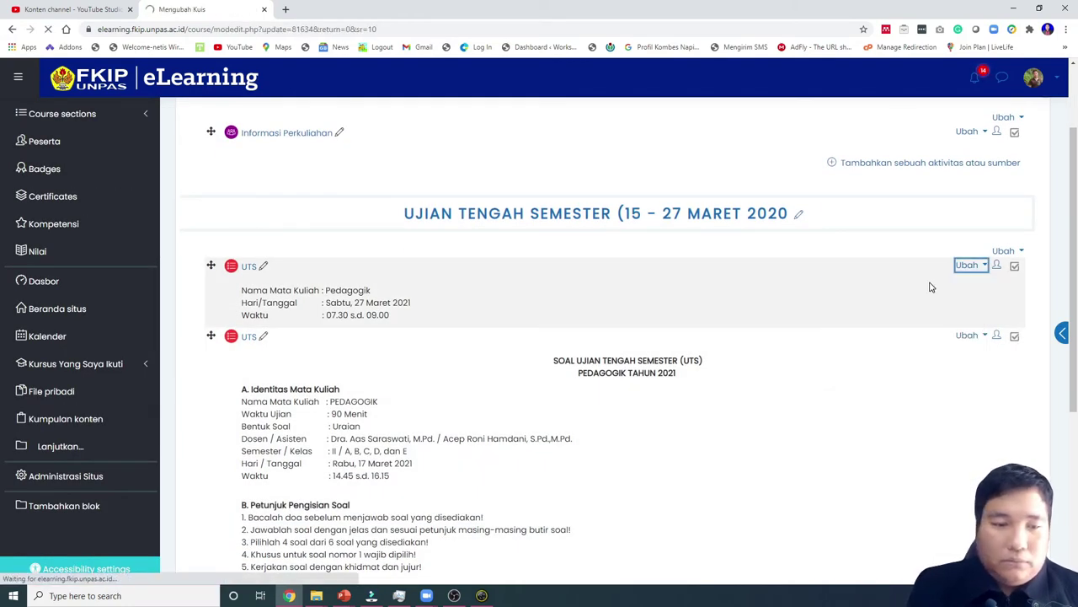
scroll(337, 371, down, 2)
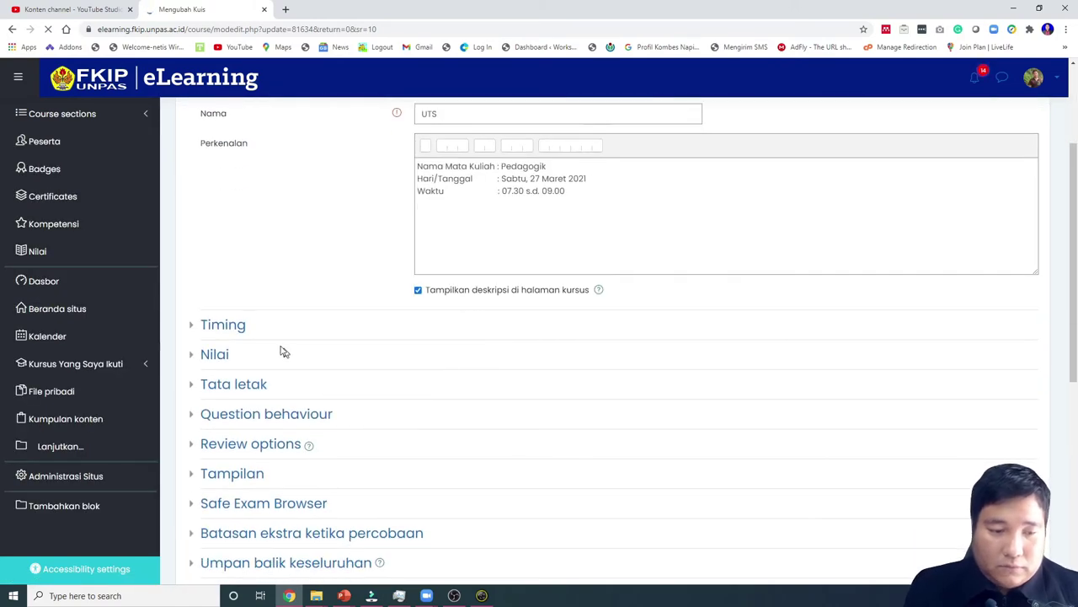
click(218, 327)
scroll(317, 383, down, 1)
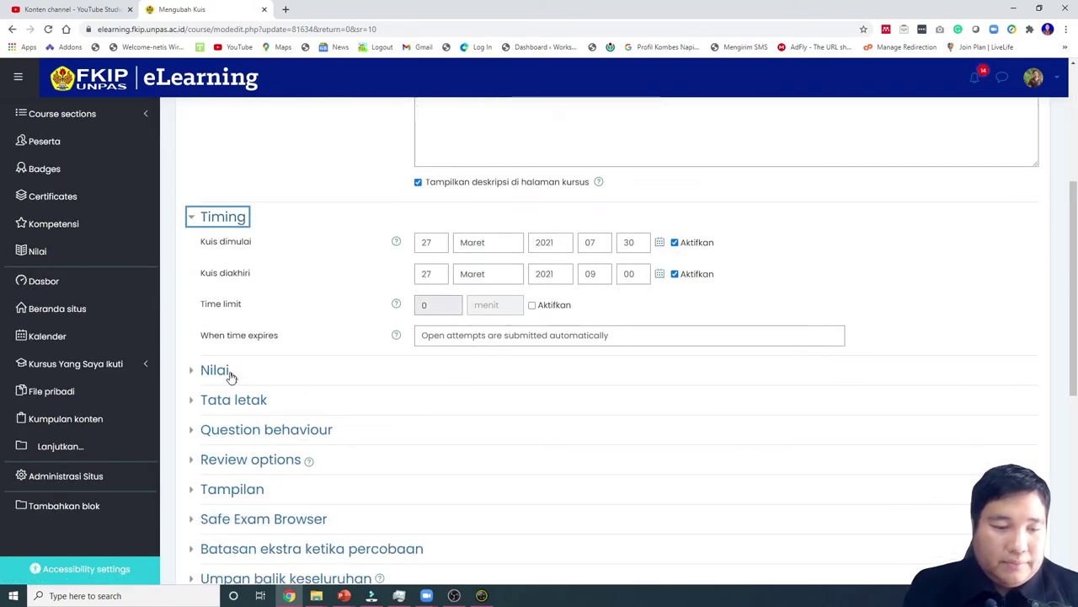
scroll(358, 376, up, 4)
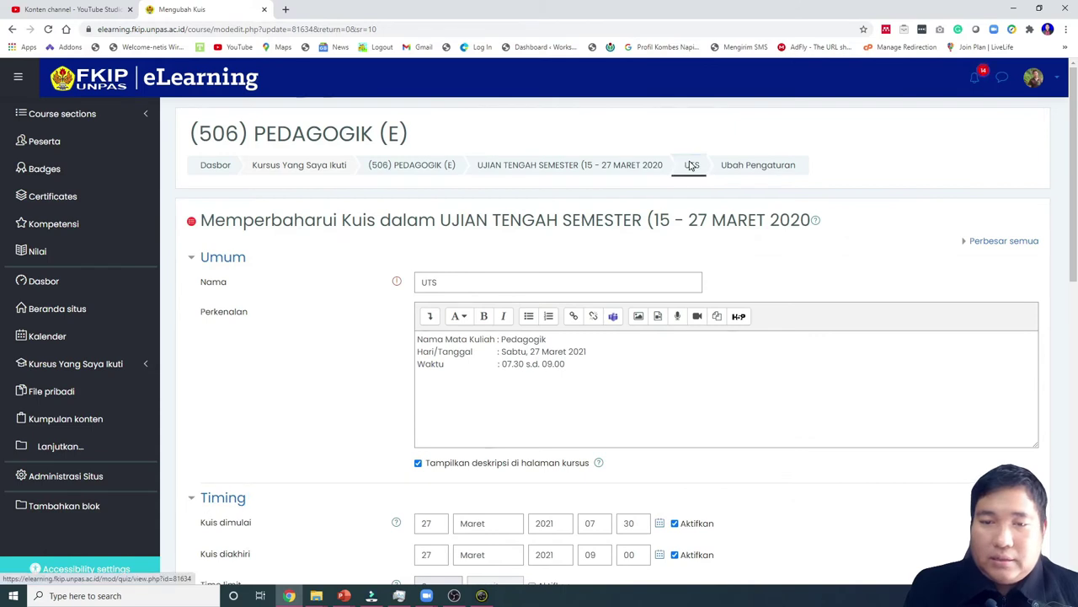
- Return to the UTS quiz and open its Mindmap essay question for editing through Edit quiz
click(694, 164)
click(1029, 218)
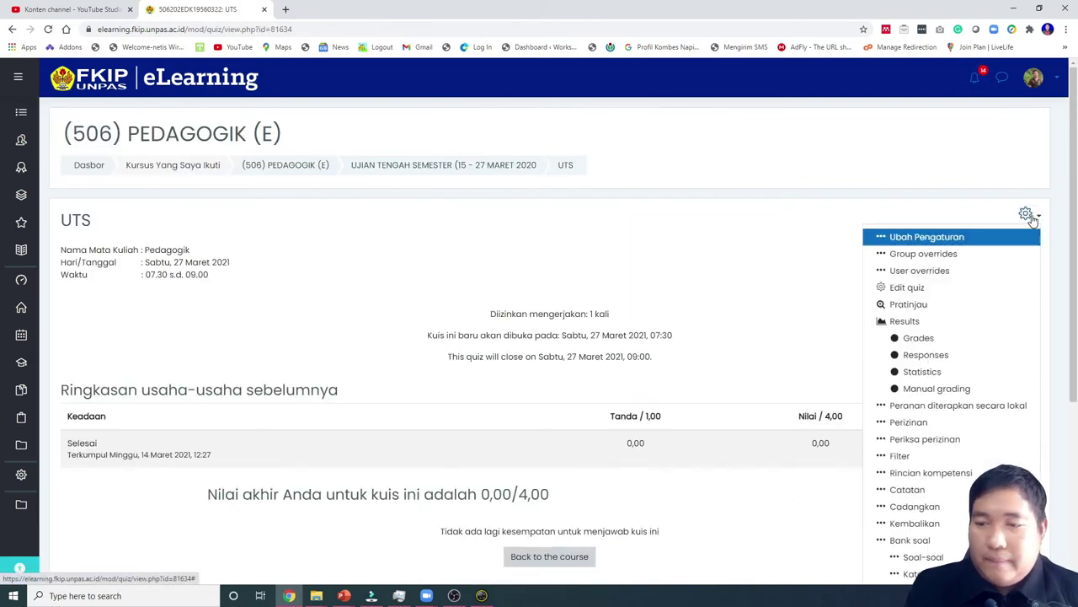
click(925, 291)
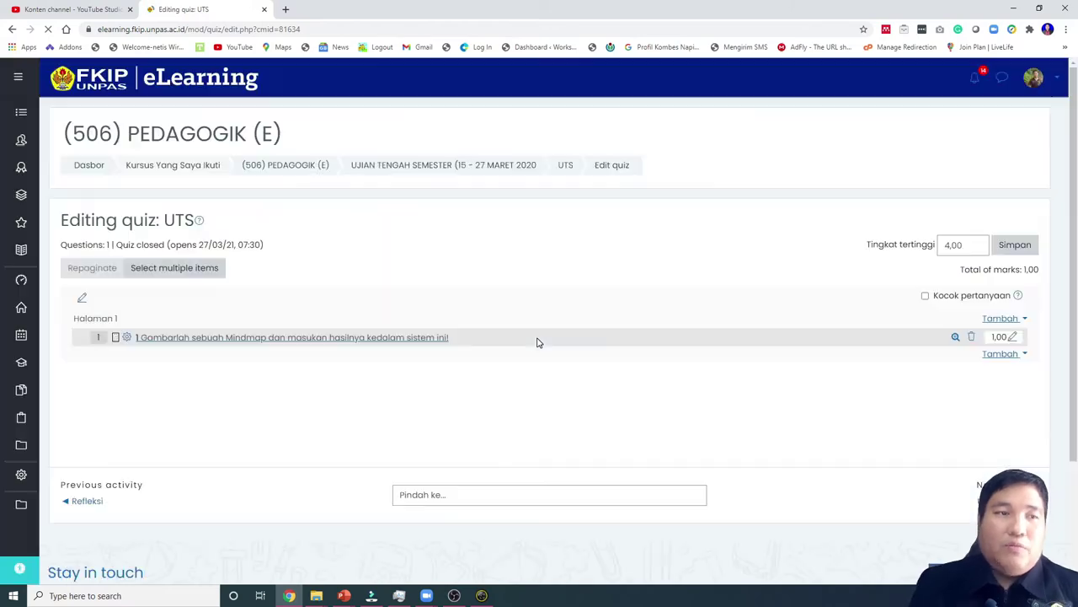
click(133, 340)
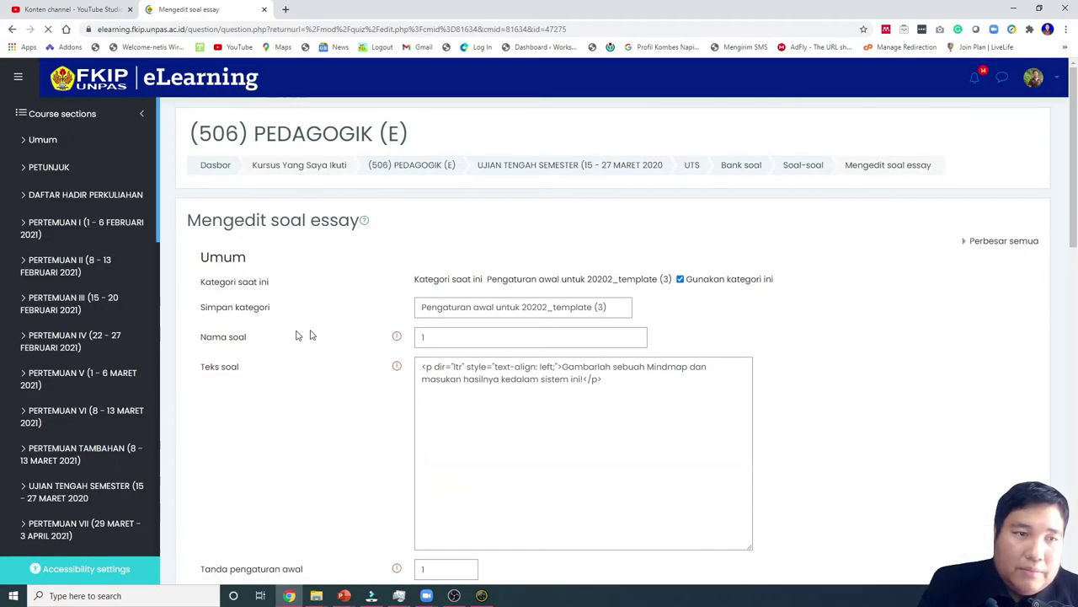
- In the essay question's response options, allow 1 attachment and set the response format to Editor HTML
scroll(473, 349, down, 3)
scroll(473, 349, down, 5)
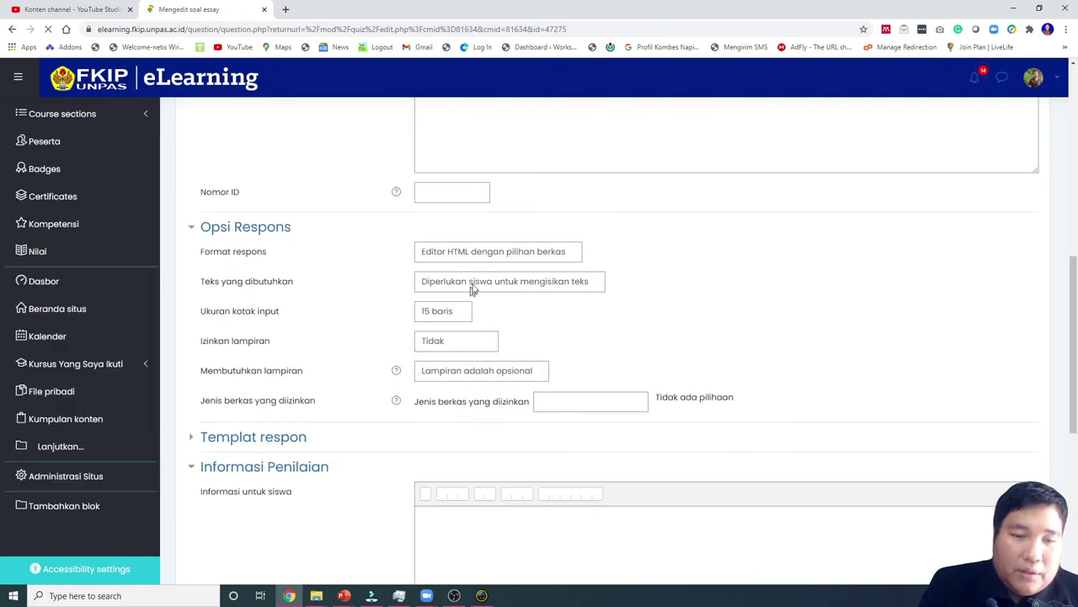
click(454, 347)
click(457, 377)
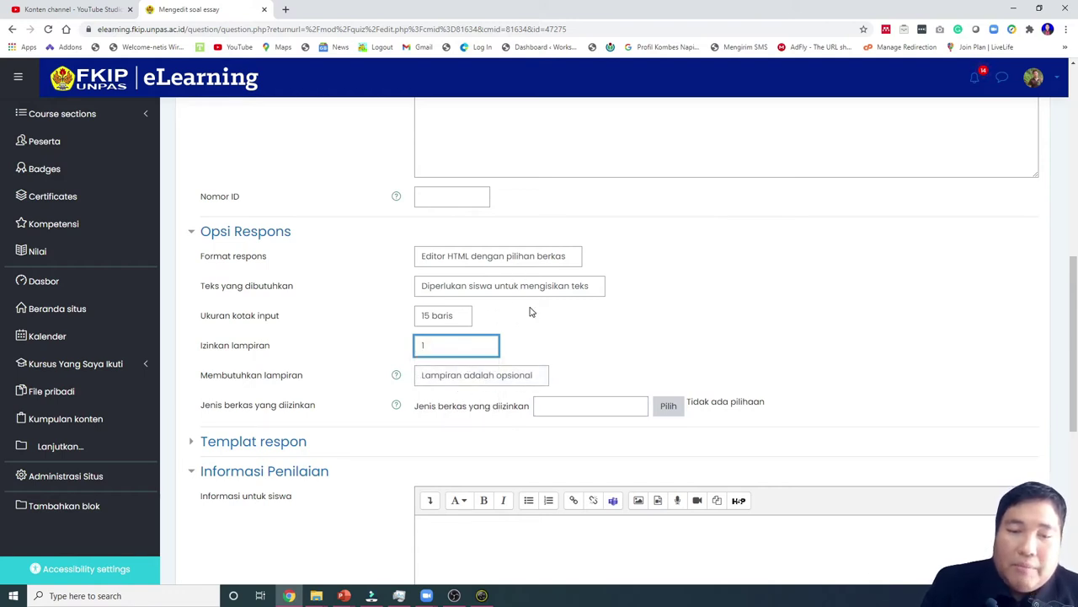
click(533, 262)
click(506, 272)
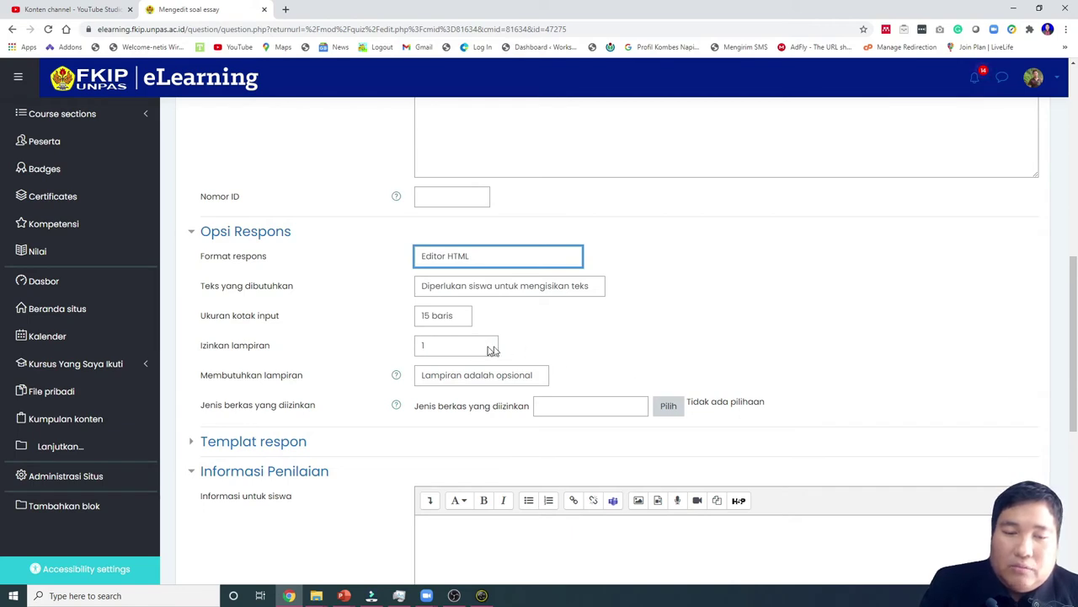
- Set both the required attachments and the allowed attachments of the essay question to 3
click(477, 379)
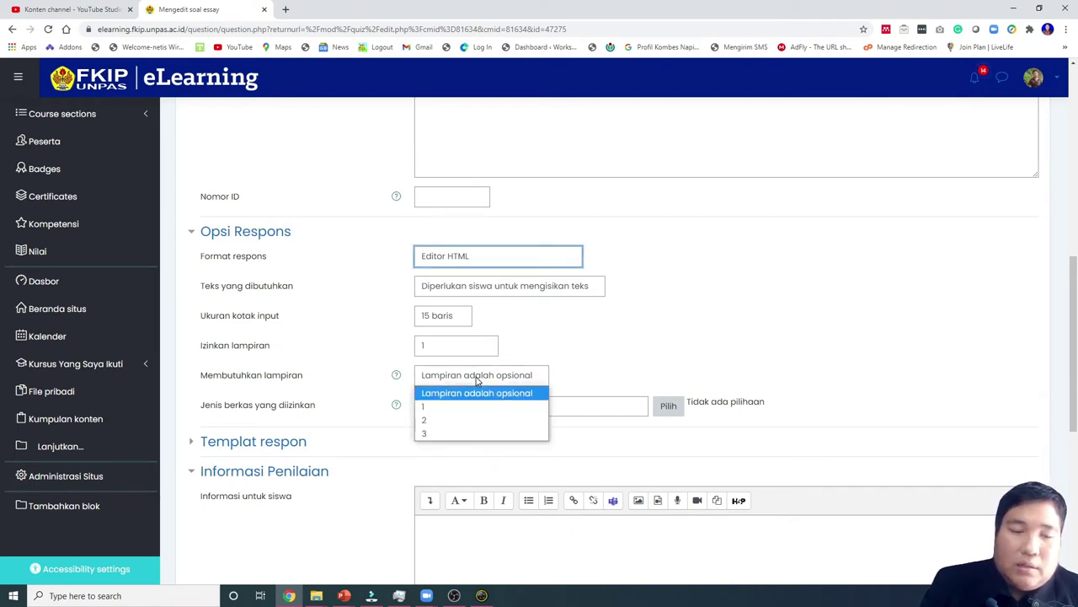
click(477, 375)
click(480, 378)
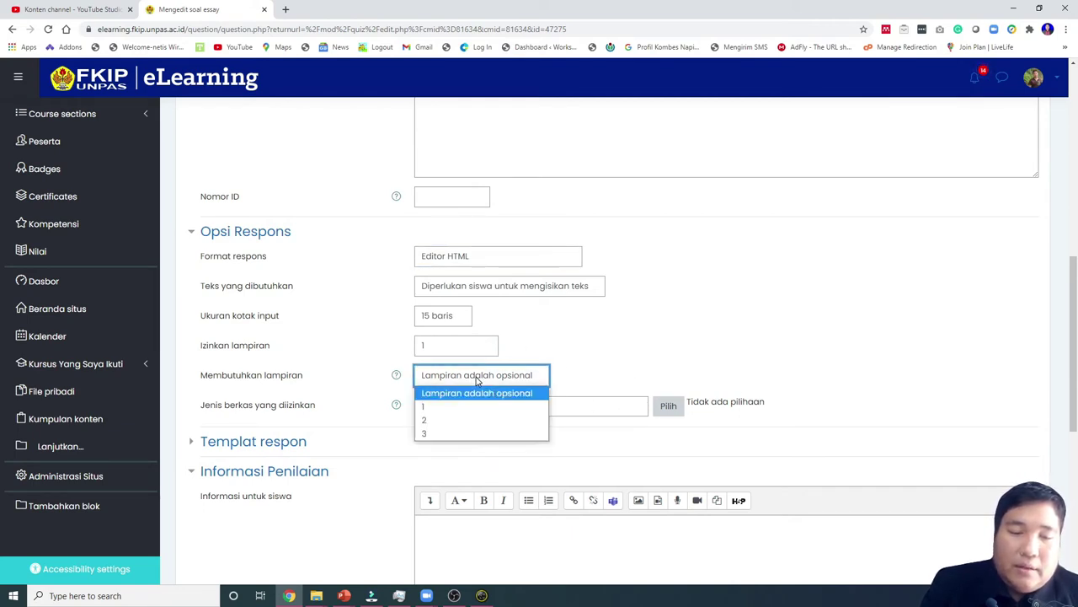
click(496, 434)
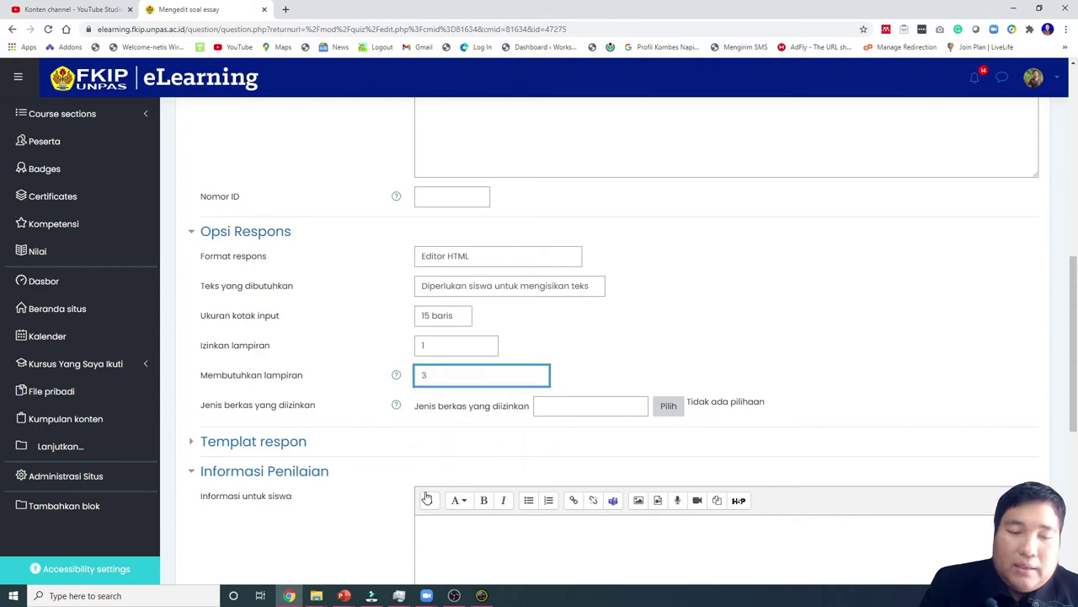
click(478, 350)
click(460, 402)
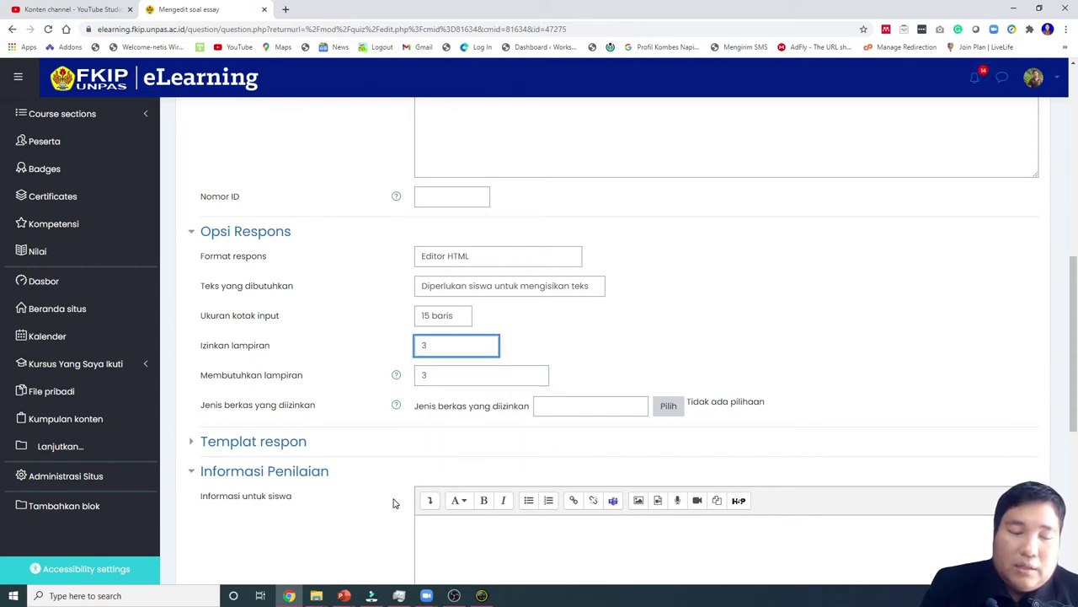
- Make attachments optional for the essay question by choosing Lampiran adalah opsional
click(500, 381)
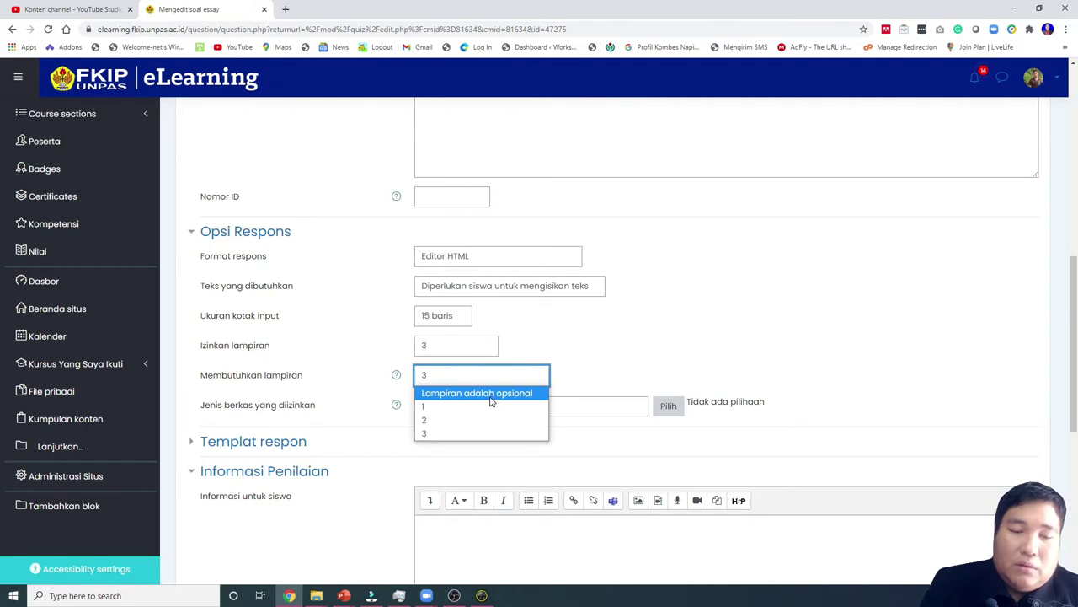
click(492, 395)
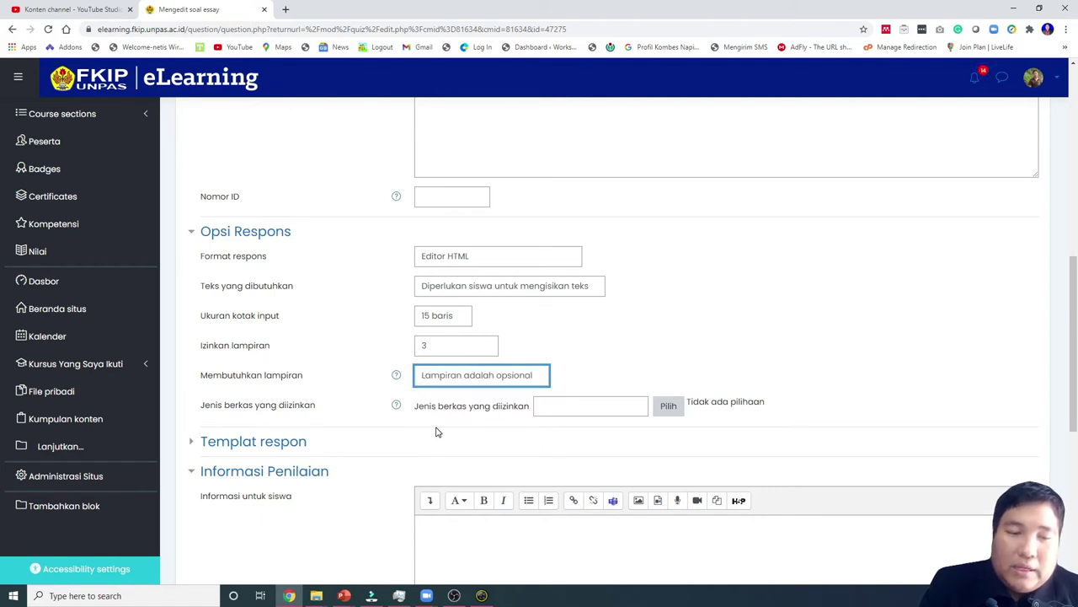
click(461, 432)
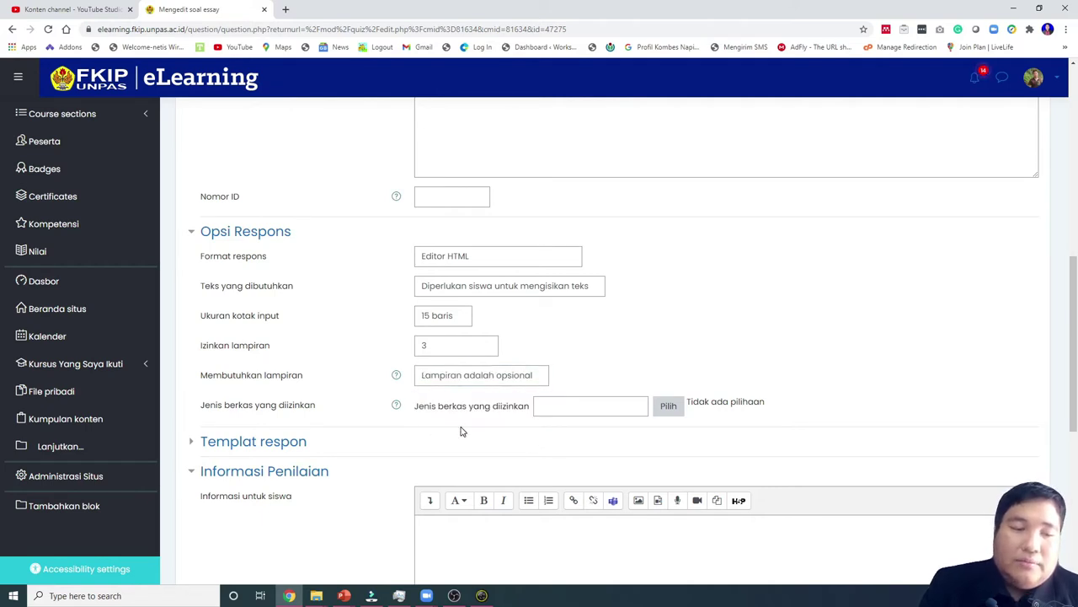
- Require 1 attachment for the essay question and save the changes
click(520, 383)
click(522, 406)
scroll(496, 445, down, 3)
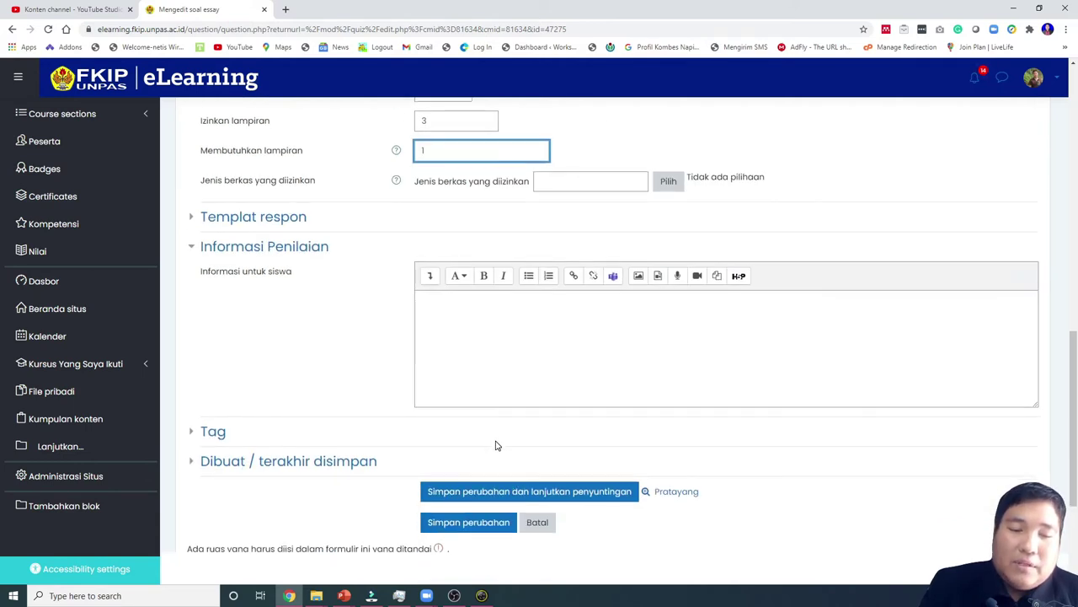
scroll(495, 445, down, 3)
click(482, 325)
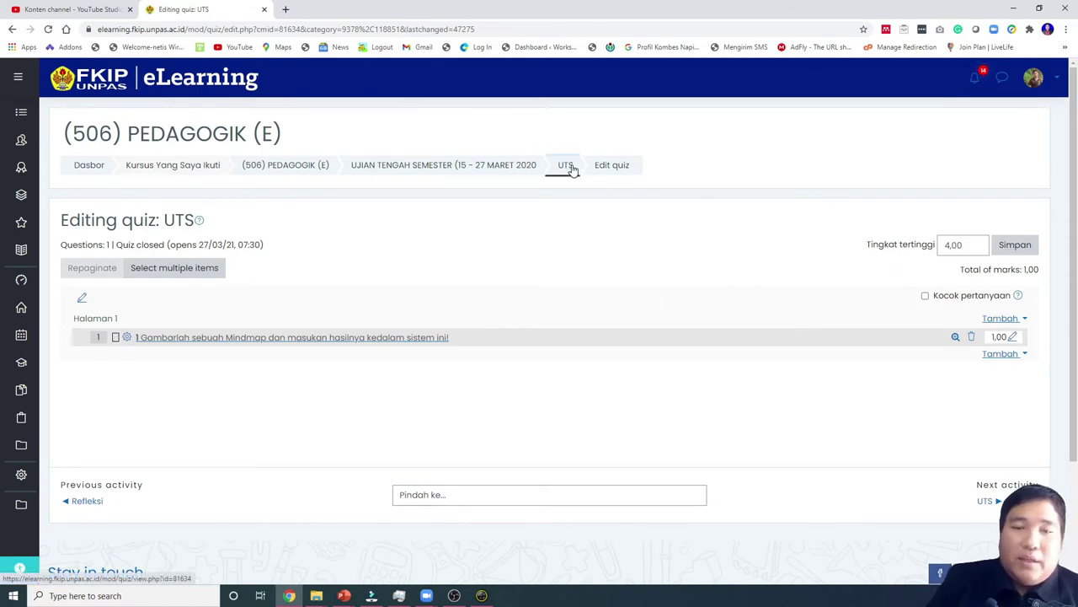
- Return to the UTS quiz, start its preview and look over the Mindmap question's answer editor and attachment area
click(568, 167)
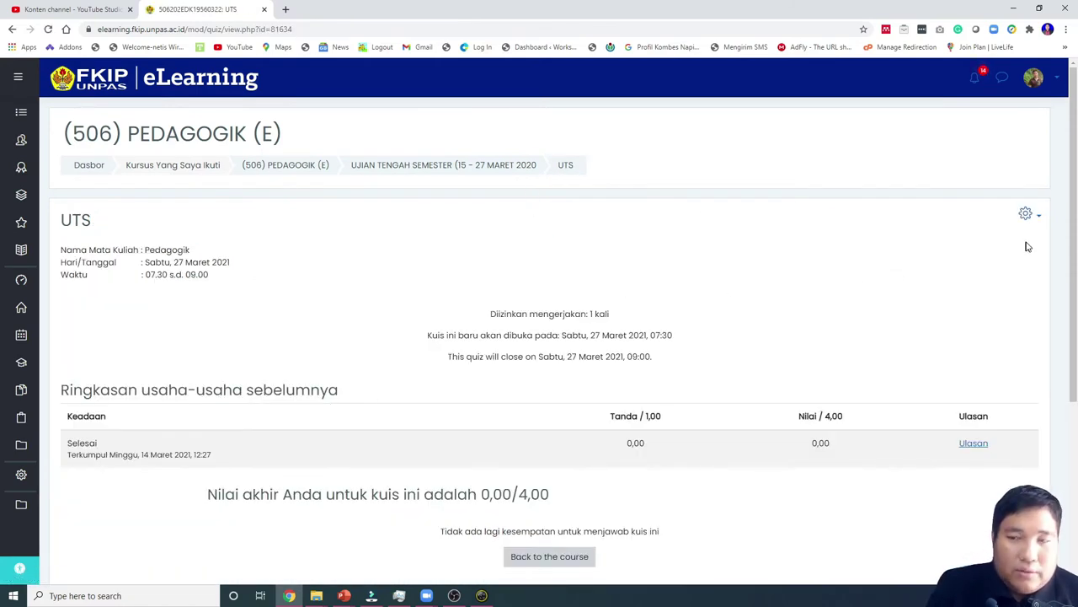
click(1032, 220)
click(914, 307)
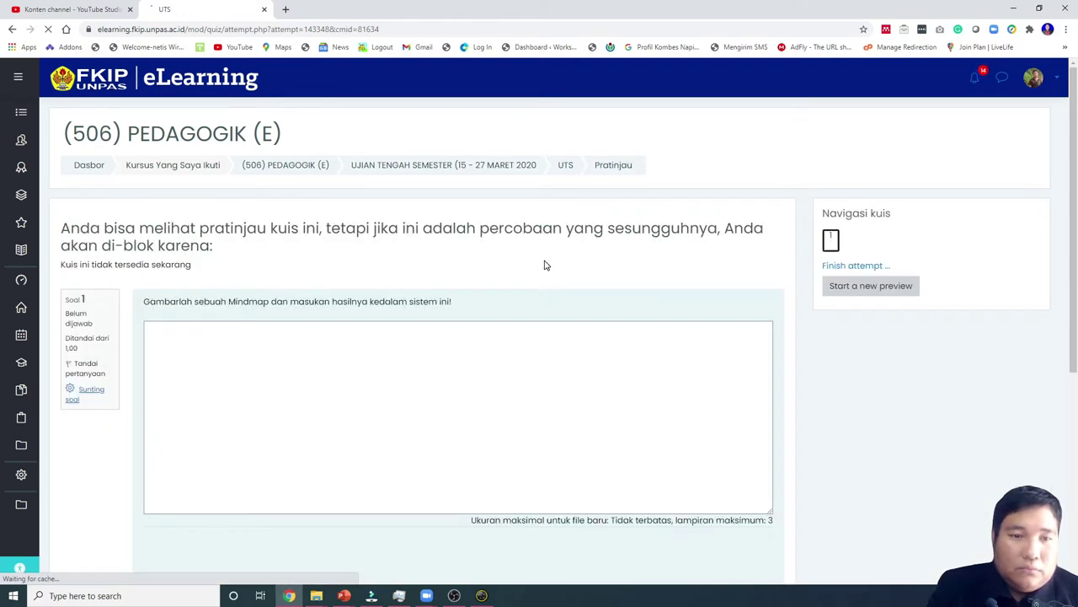
scroll(548, 268, down, 3)
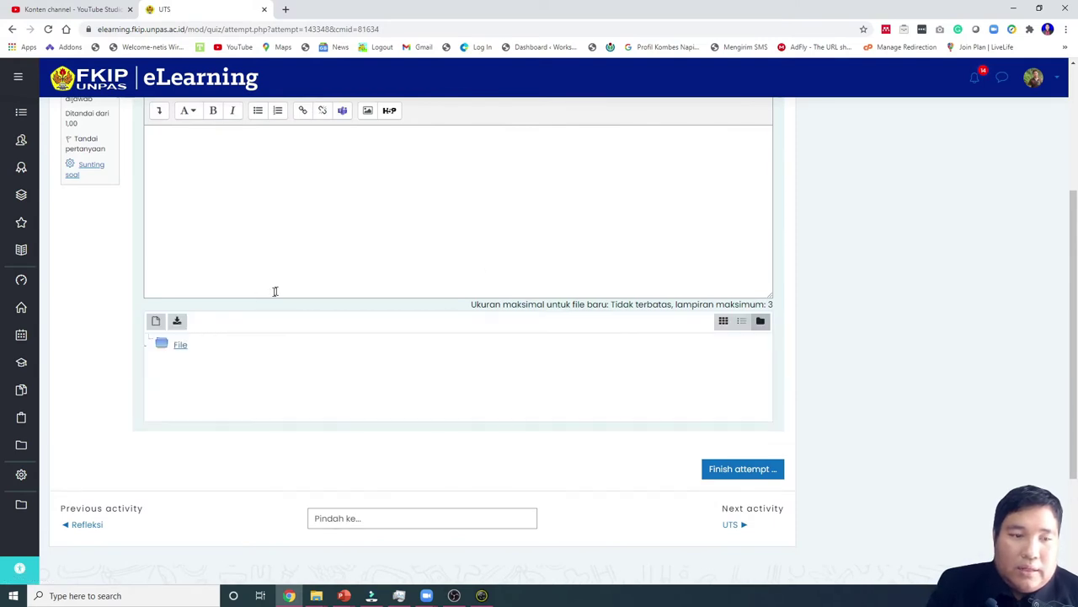
scroll(157, 320, up, 2)
scroll(156, 431, down, 1)
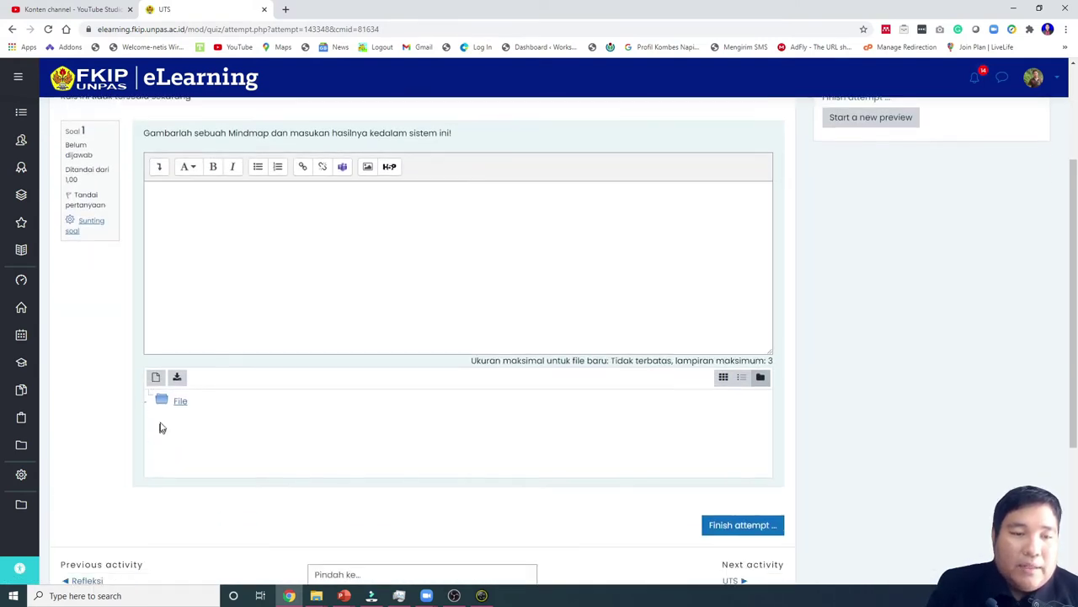
- Upload antique-1854416_1920.jpg from the Downloads folder as an attachment to the Mindmap answer
click(156, 377)
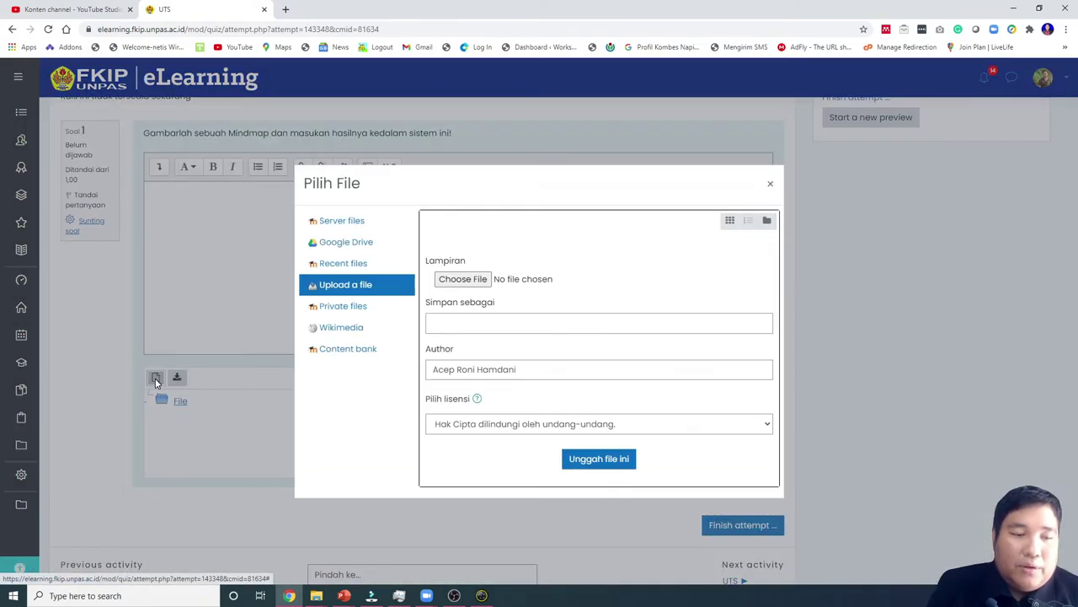
click(464, 280)
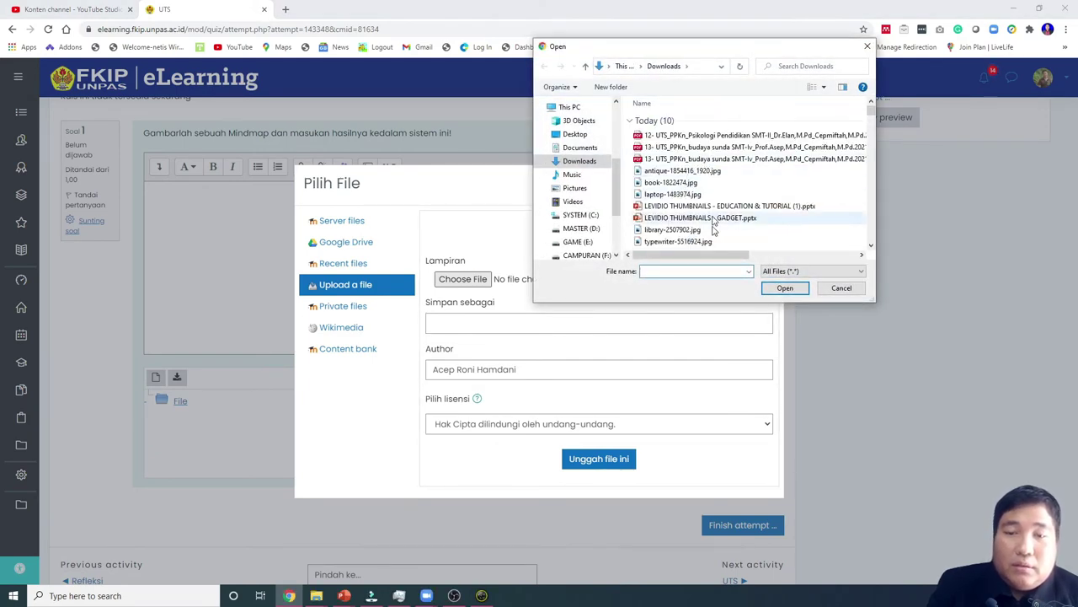
scroll(691, 147, right, 5)
scroll(686, 156, left, 5)
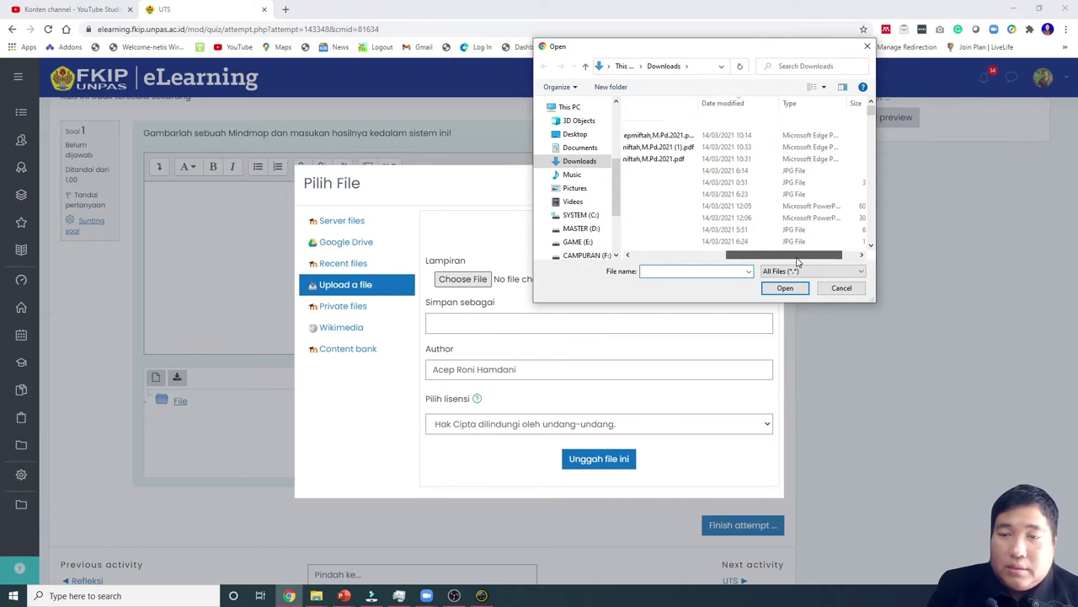
double_click(682, 170)
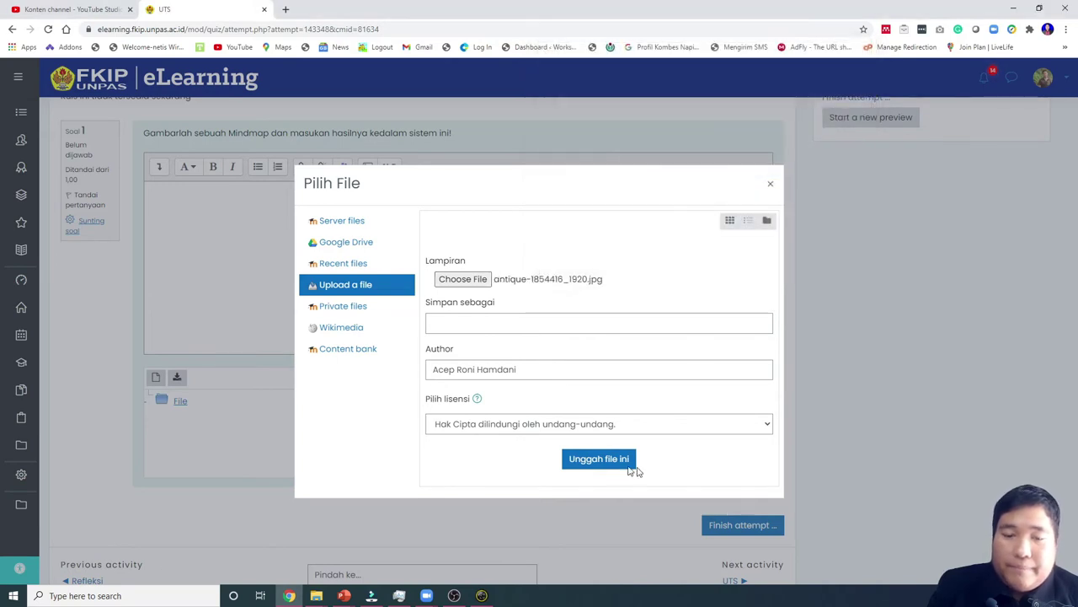
click(622, 464)
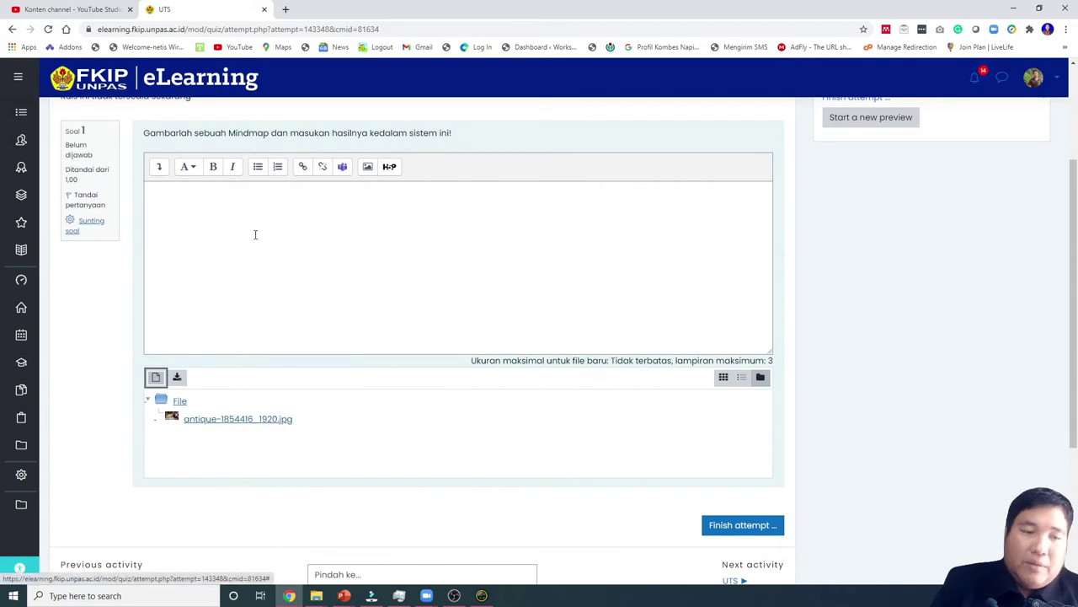
- Leave the preview without submitting it and reopen the Mindmap essay question for editing through Edit quiz
click(238, 223)
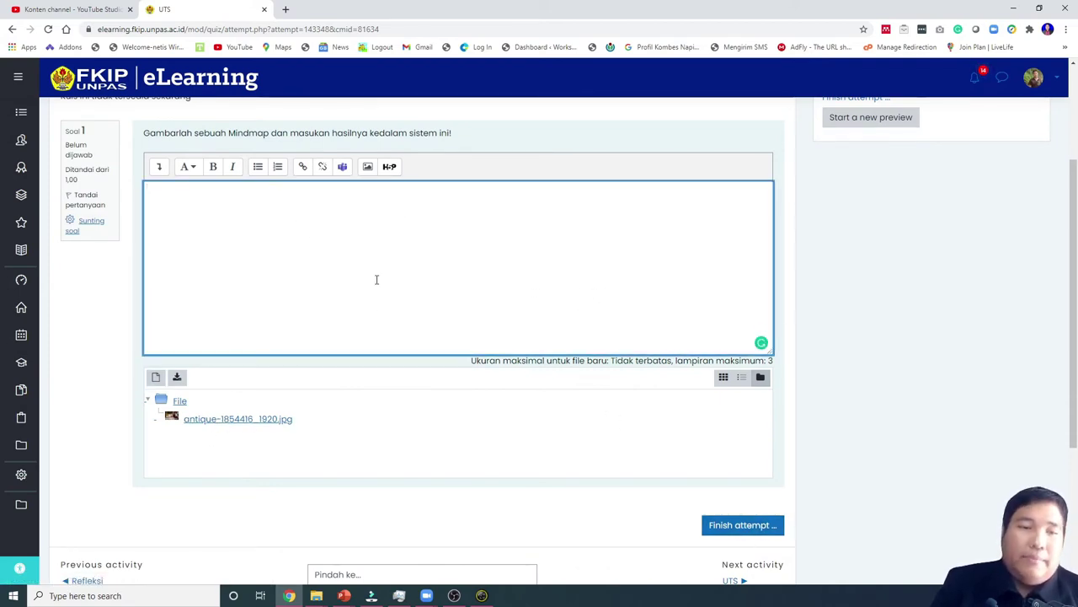
scroll(329, 268, up, 2)
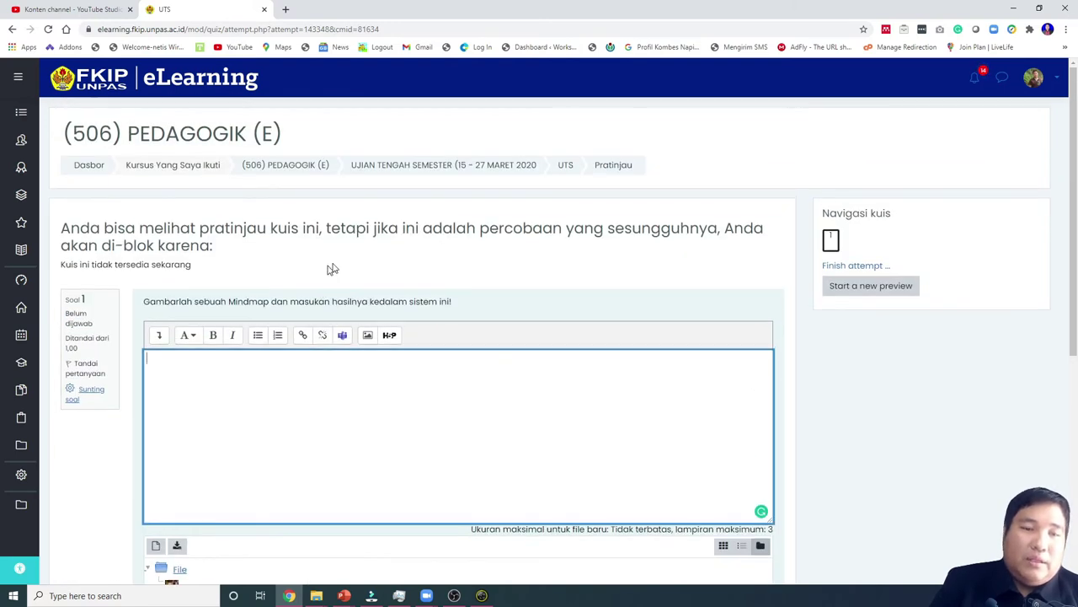
click(562, 166)
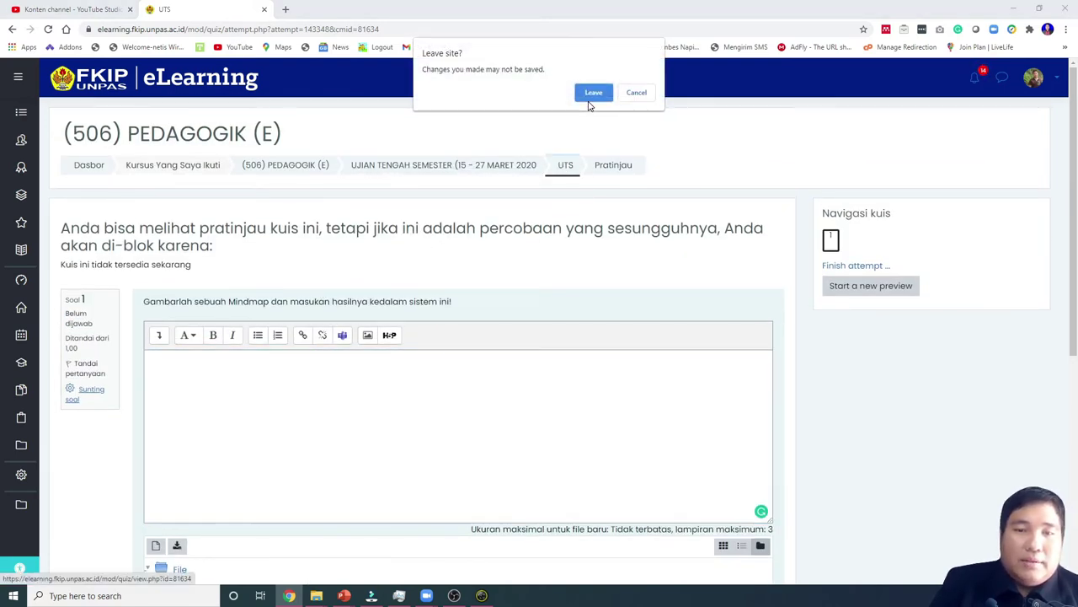
click(593, 94)
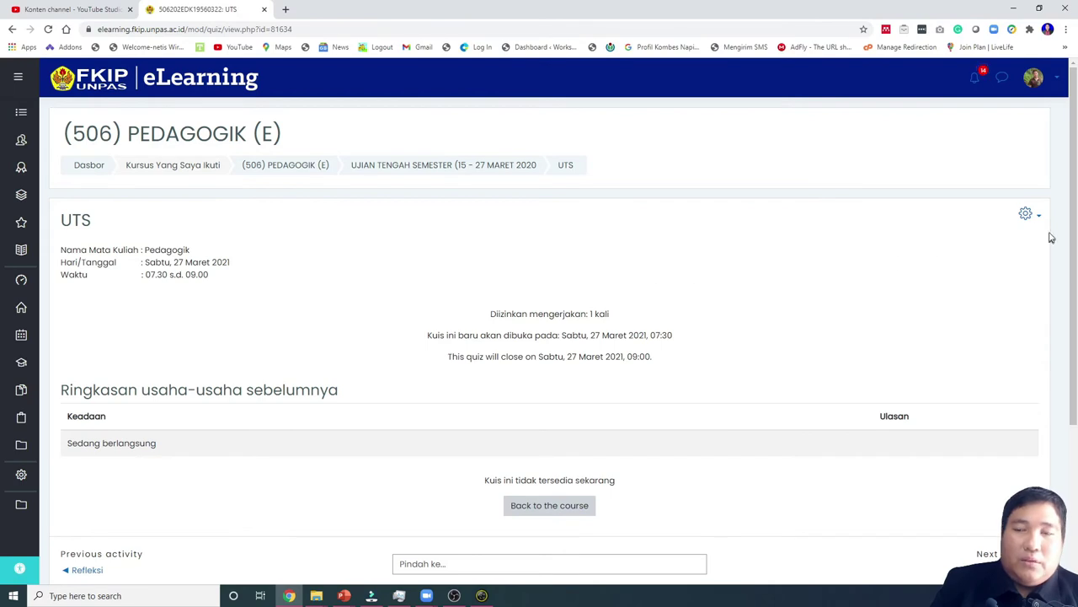
click(1027, 214)
click(907, 288)
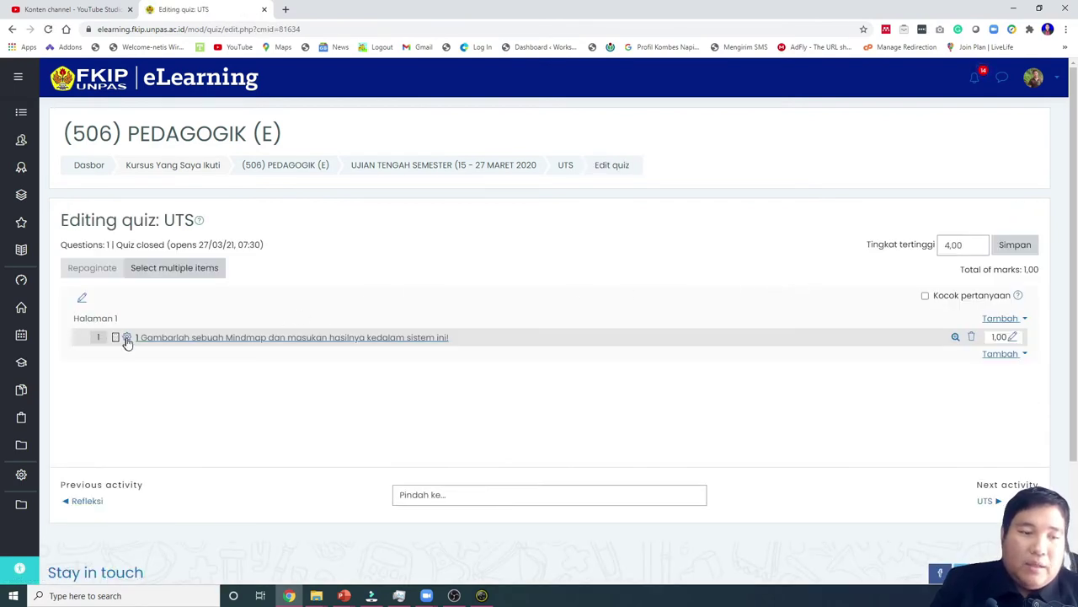
click(127, 339)
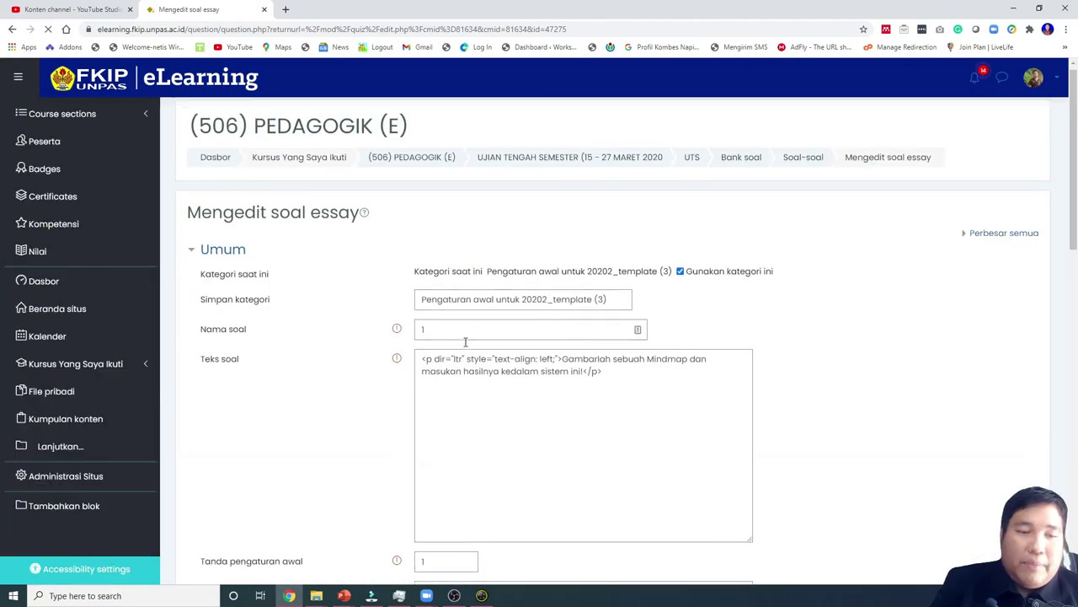
- Examine the allowed and required attachment choices in the essay question's response options
scroll(465, 341, down, 10)
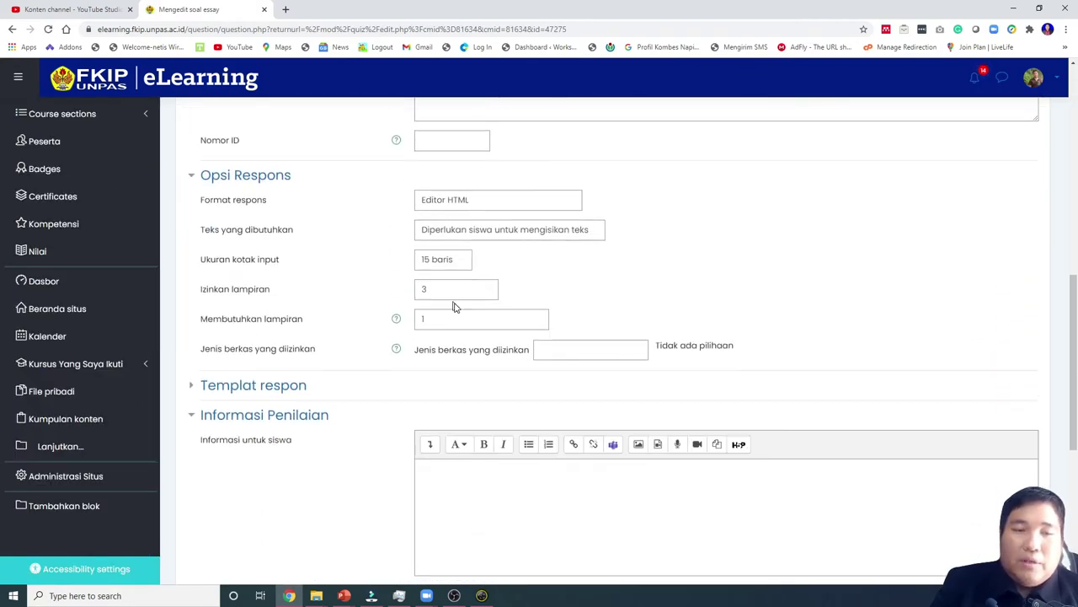
click(459, 299)
click(459, 300)
click(459, 299)
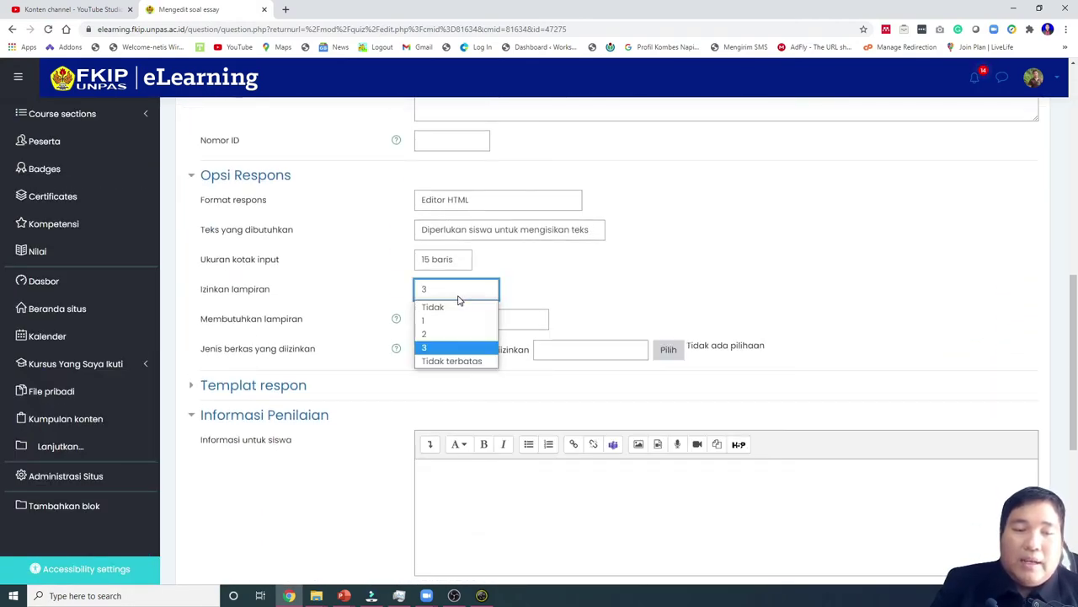
click(459, 299)
click(459, 299)
click(460, 299)
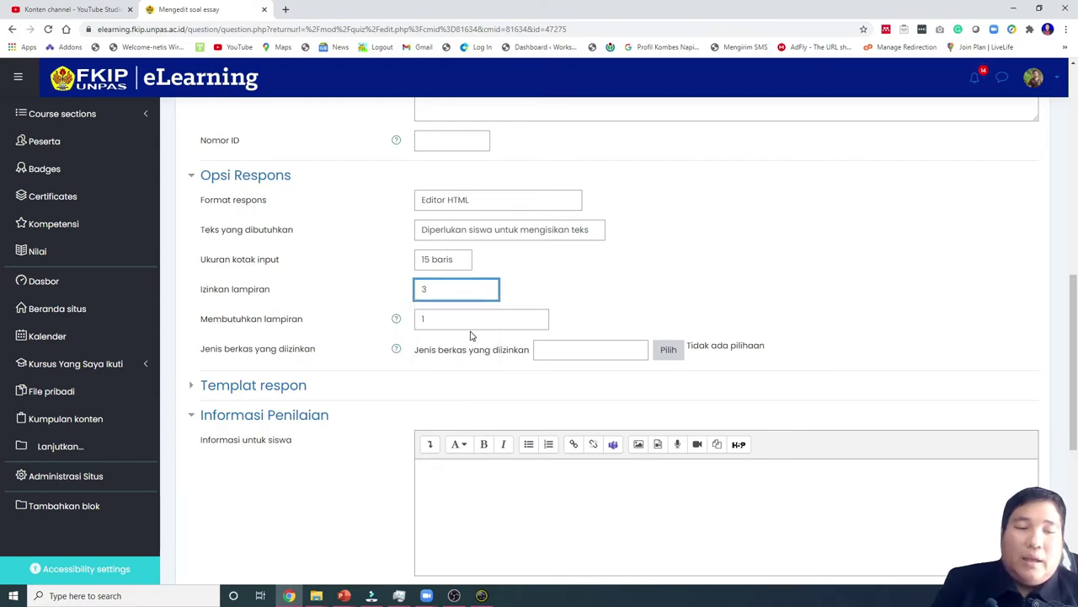
click(477, 326)
click(477, 326)
click(477, 326)
click(479, 326)
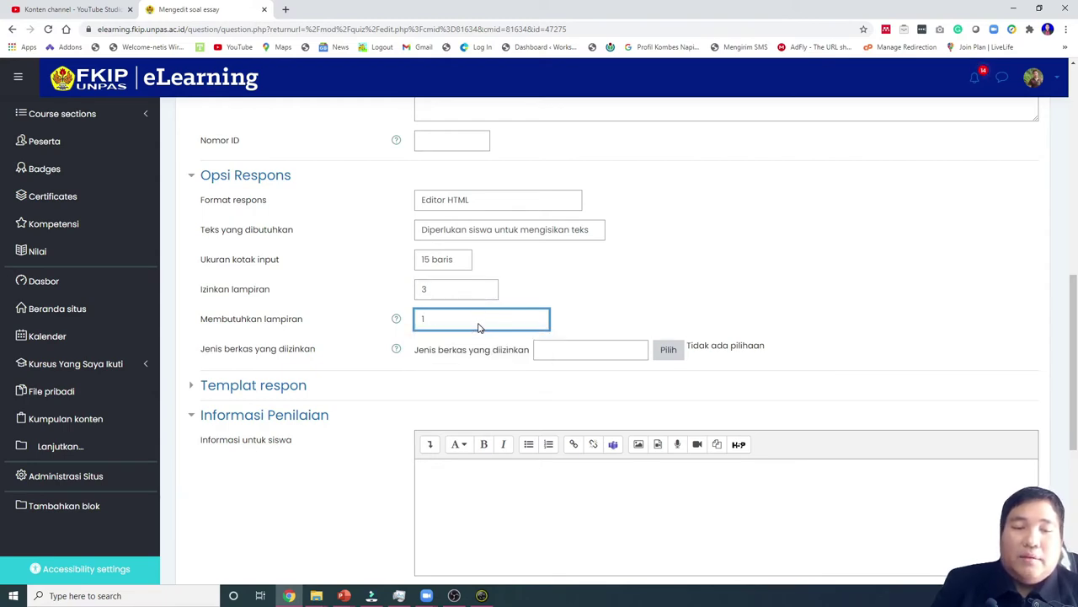
click(469, 300)
click(470, 300)
click(481, 327)
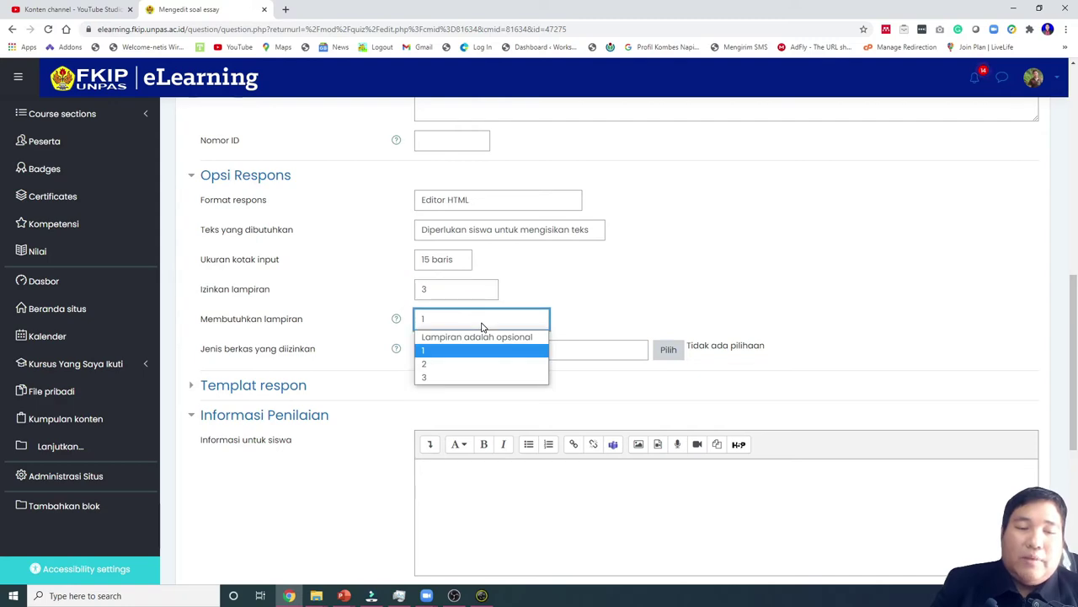
click(482, 326)
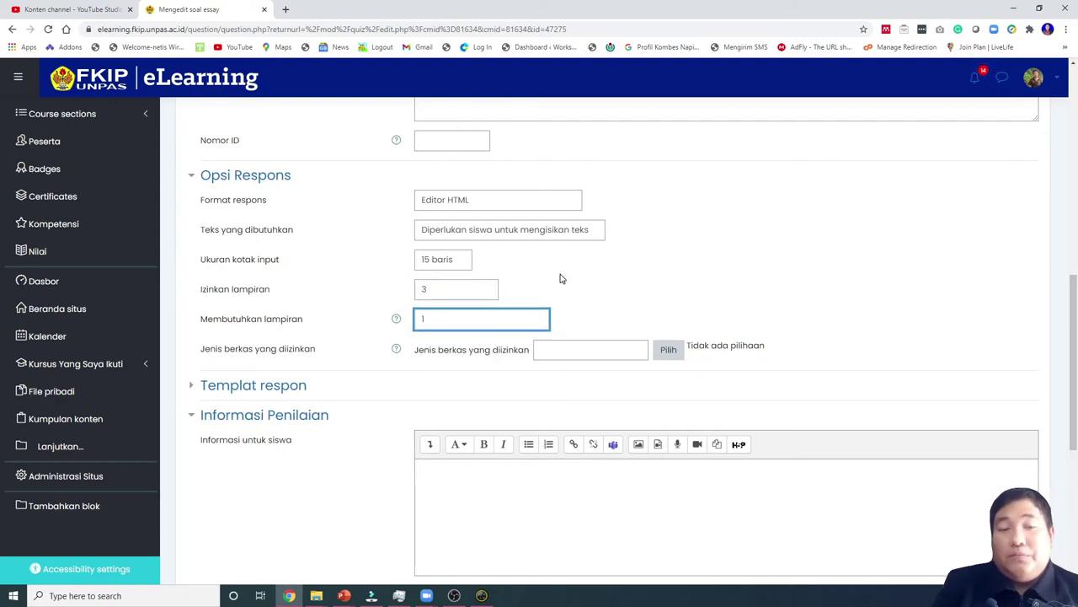
scroll(562, 278, up, 5)
scroll(558, 283, down, 5)
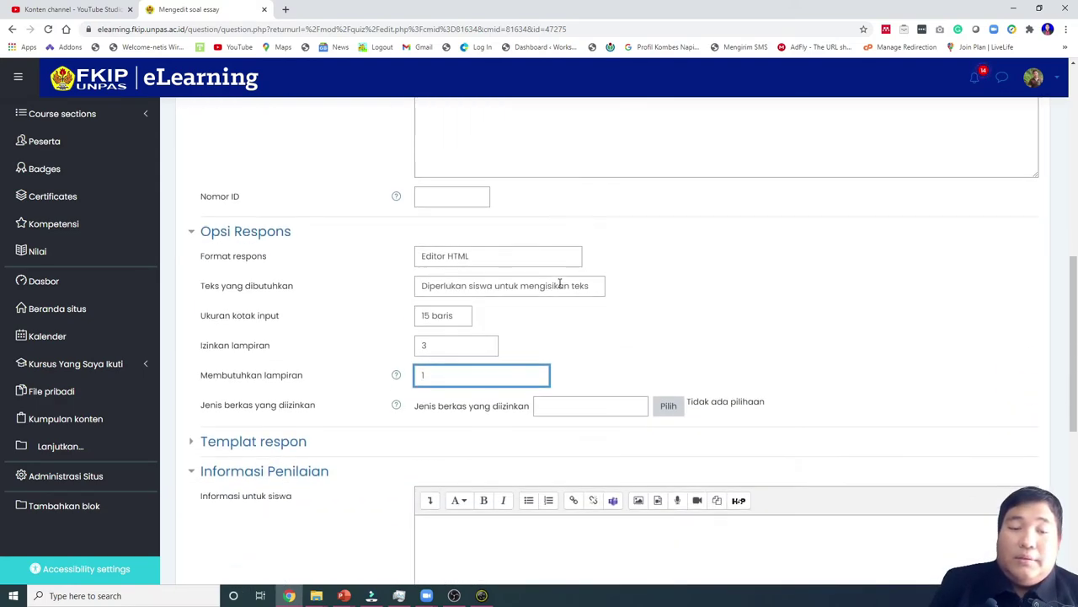
scroll(559, 284, down, 2)
- Set the essay question's input box size to 10 baris and save the changes
click(457, 206)
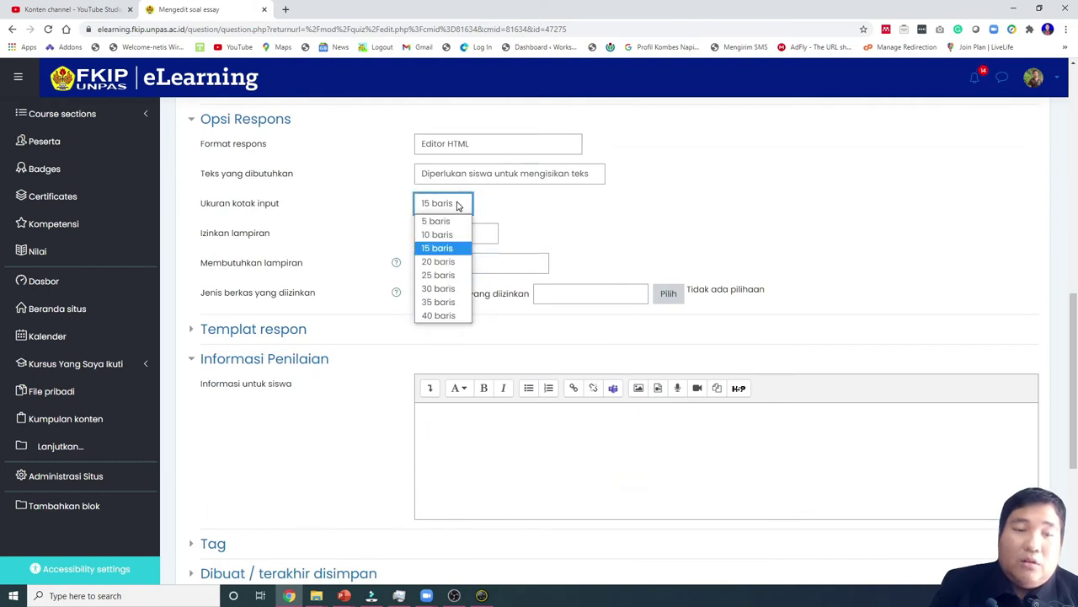
click(441, 312)
click(444, 206)
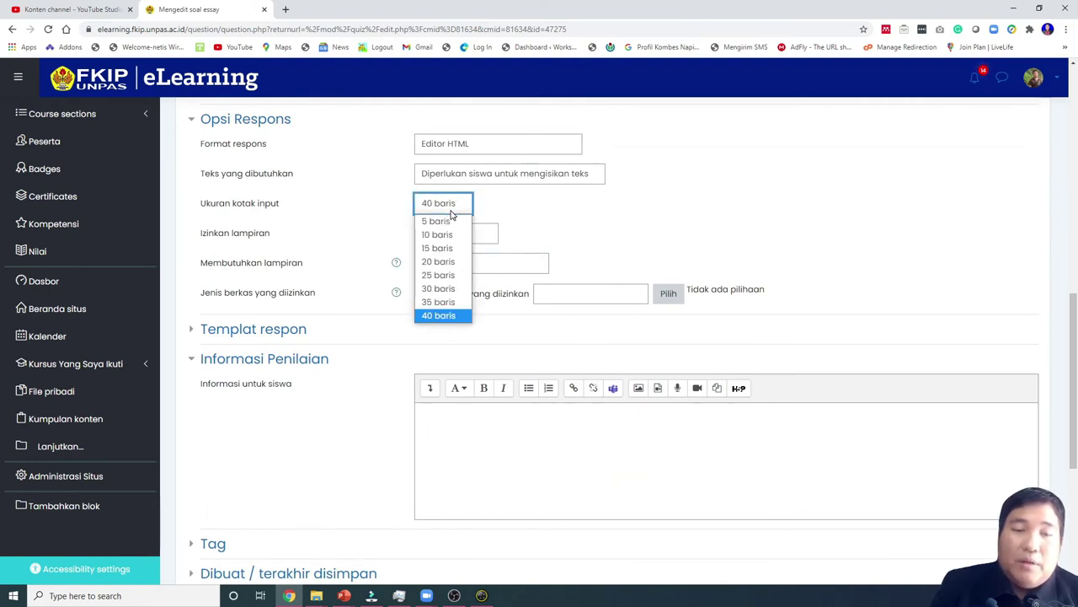
click(444, 234)
scroll(587, 230, down, 1)
scroll(587, 230, down, 3)
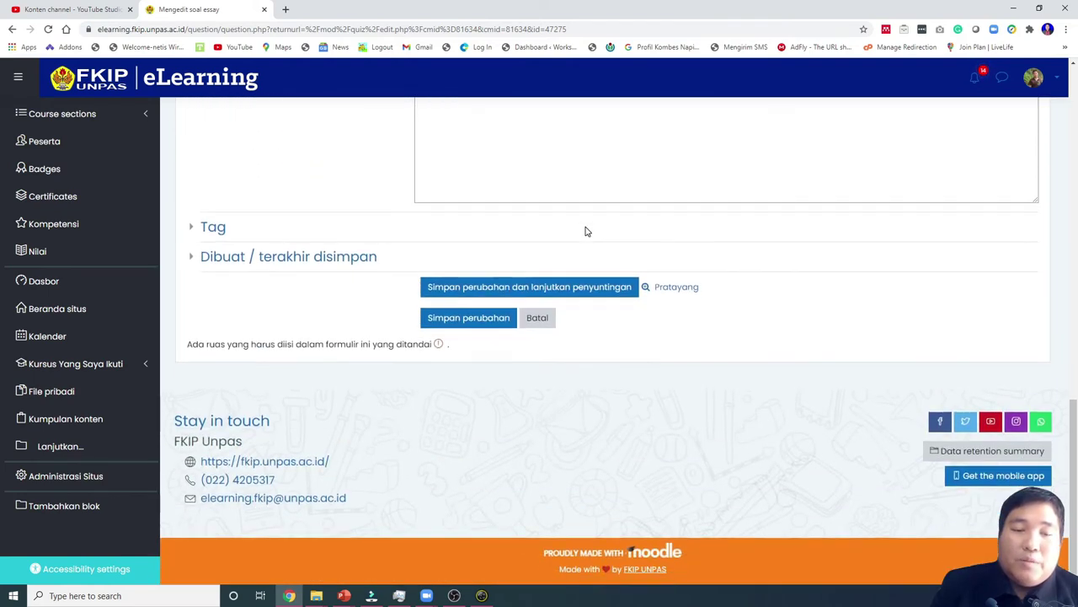
click(478, 317)
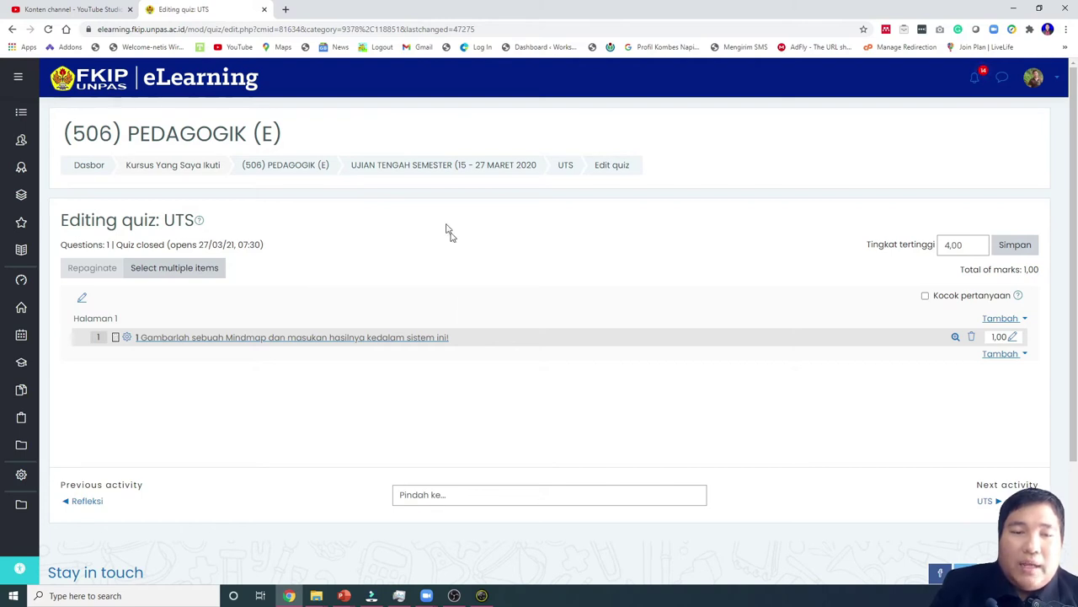
- Return to the UJIAN TENGAH SEMESTER course section and delete the UTS quiz dated Sabtu, 27 Maret 2021
click(416, 166)
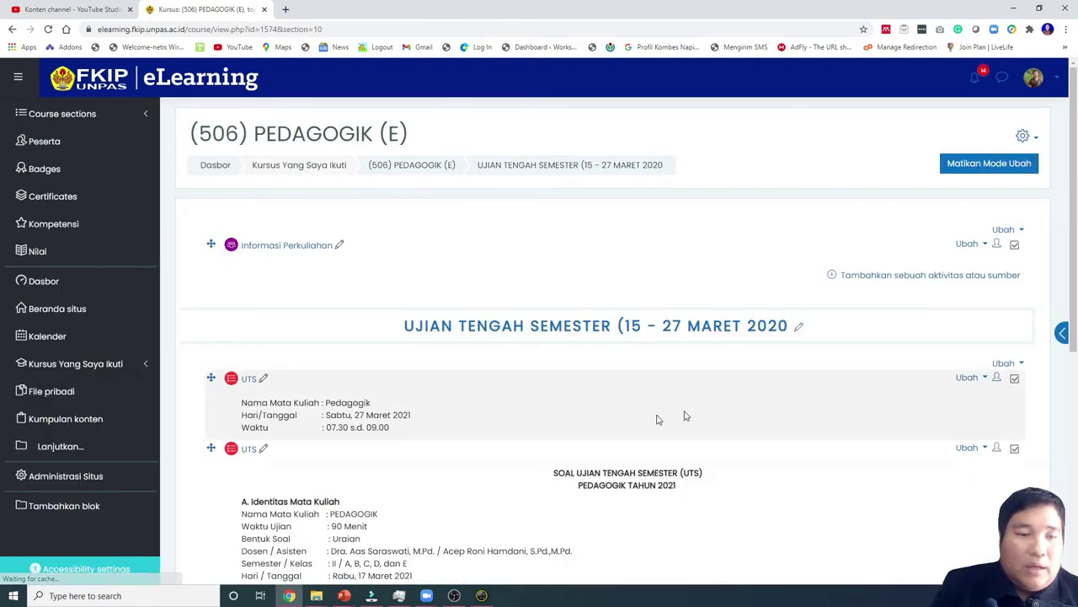
click(976, 377)
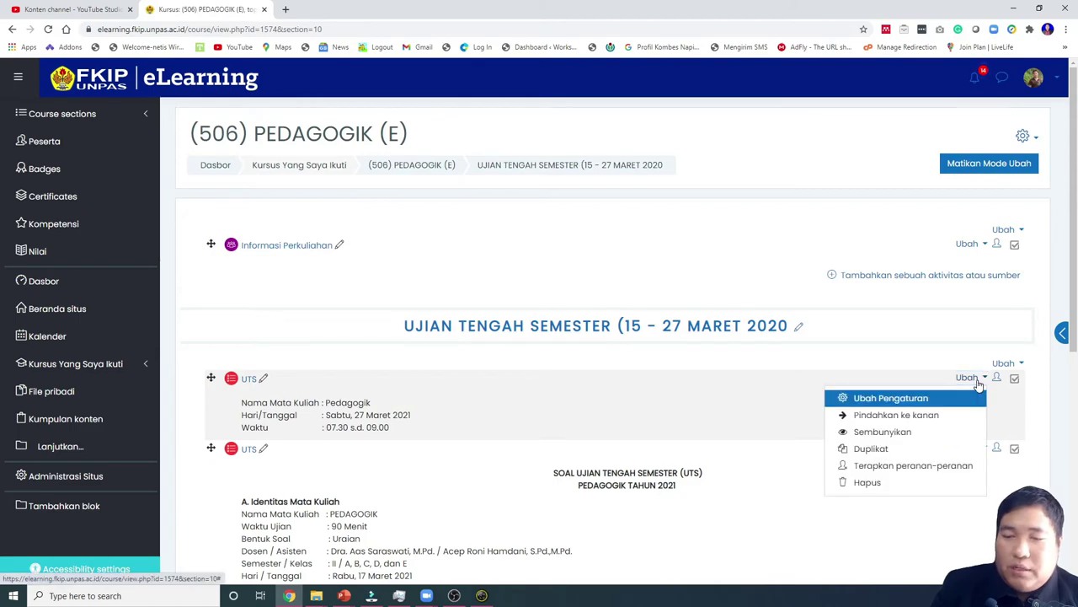
click(867, 482)
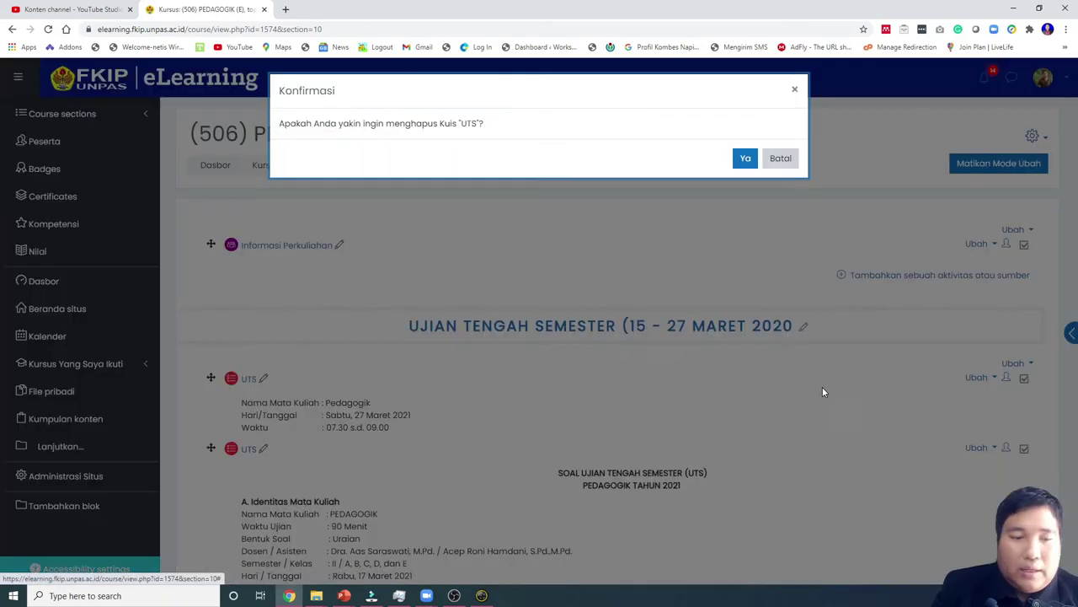
click(747, 159)
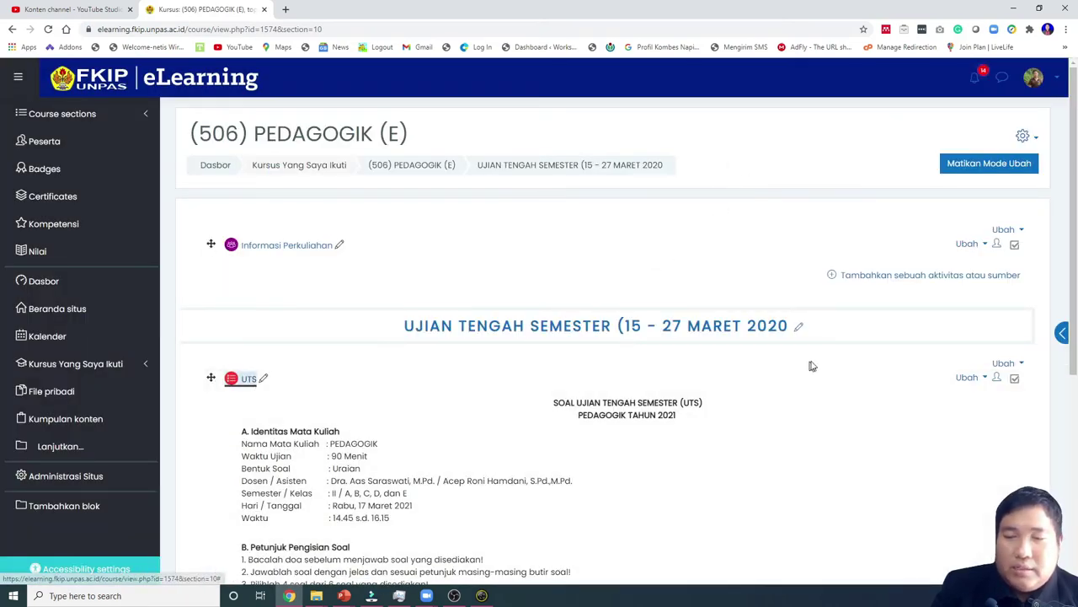
scroll(770, 378, down, 4)
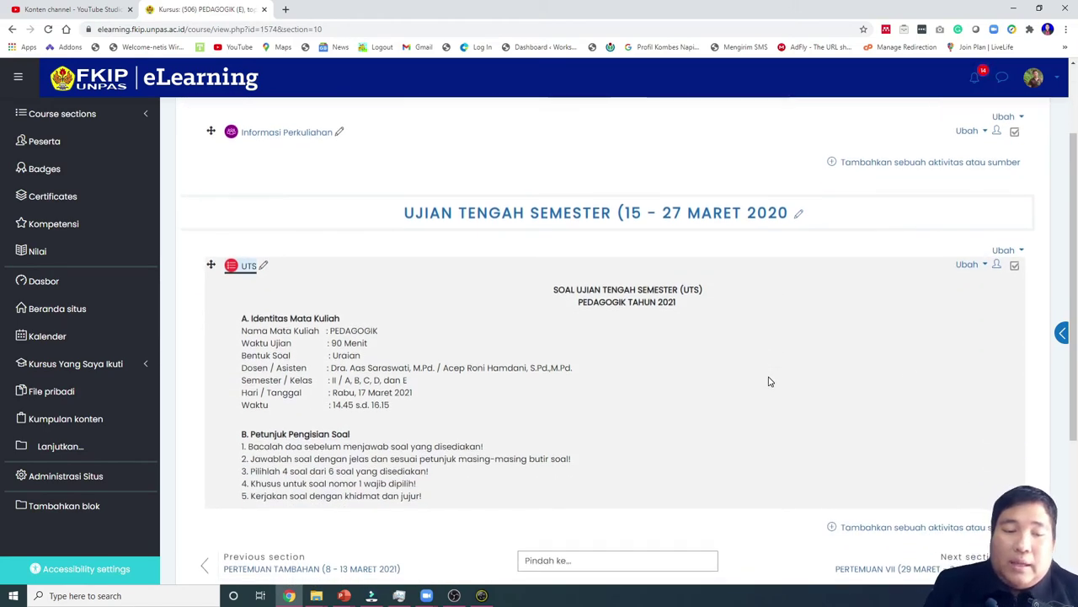
scroll(768, 381, up, 2)
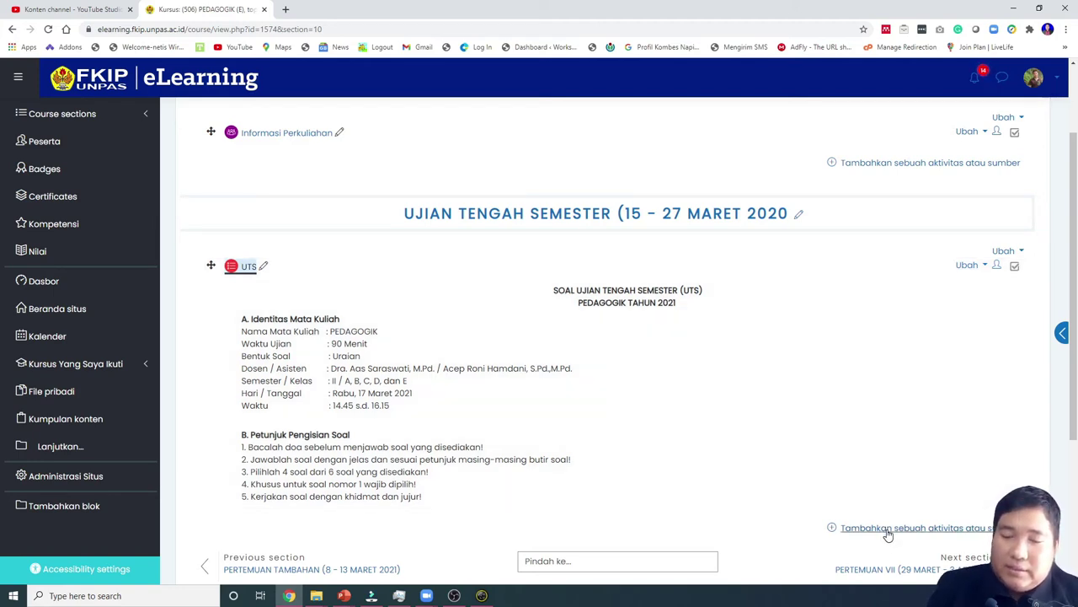
click(888, 534)
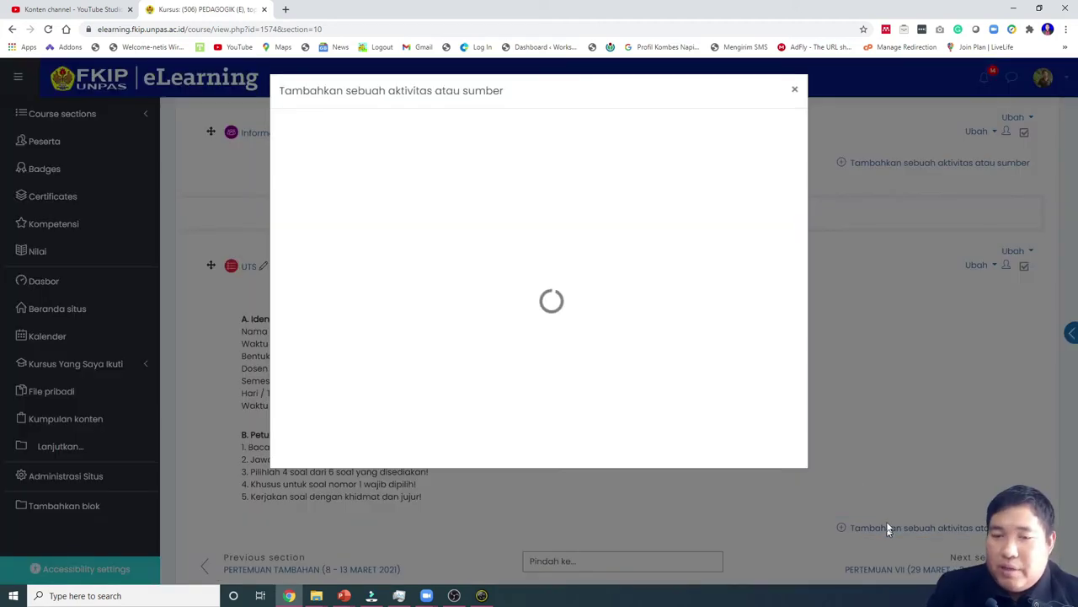
click(794, 90)
- Switch to Word by searching for it in Windows and create a blank document
click(173, 596)
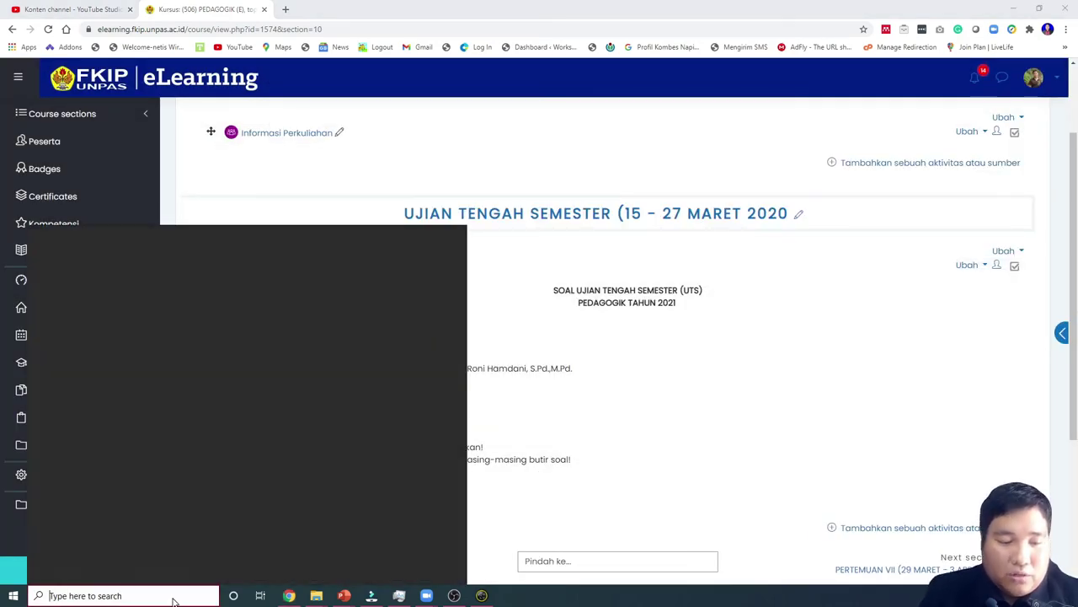
text(word)
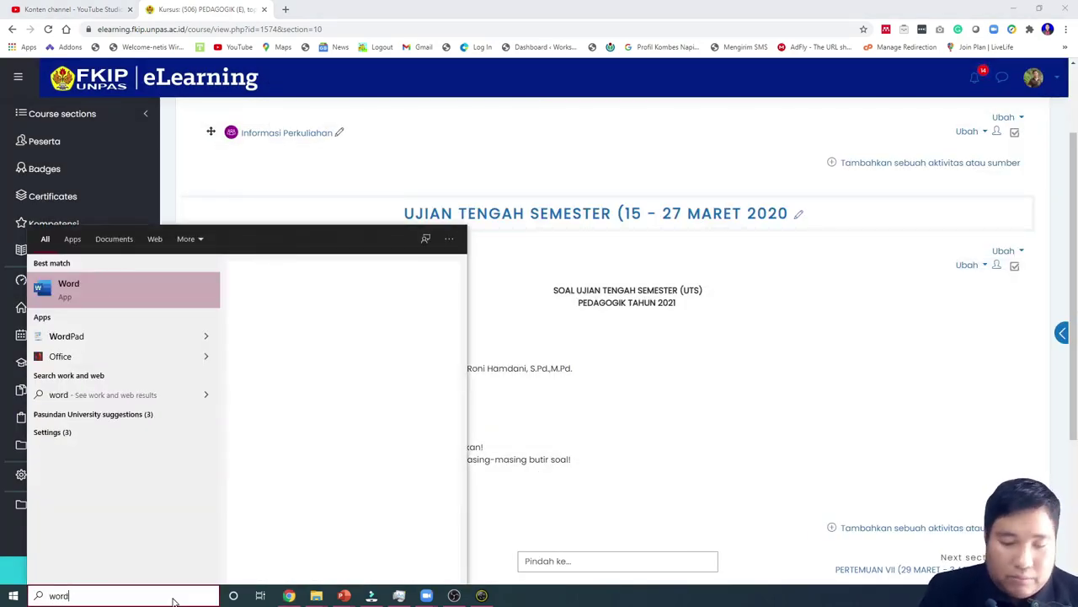
key(Return)
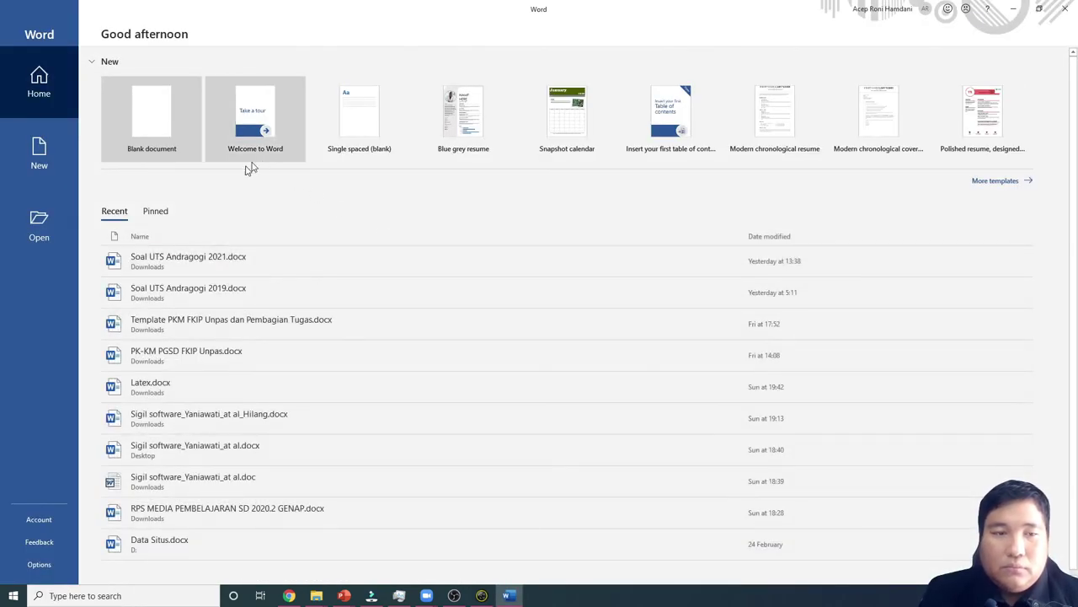
click(160, 126)
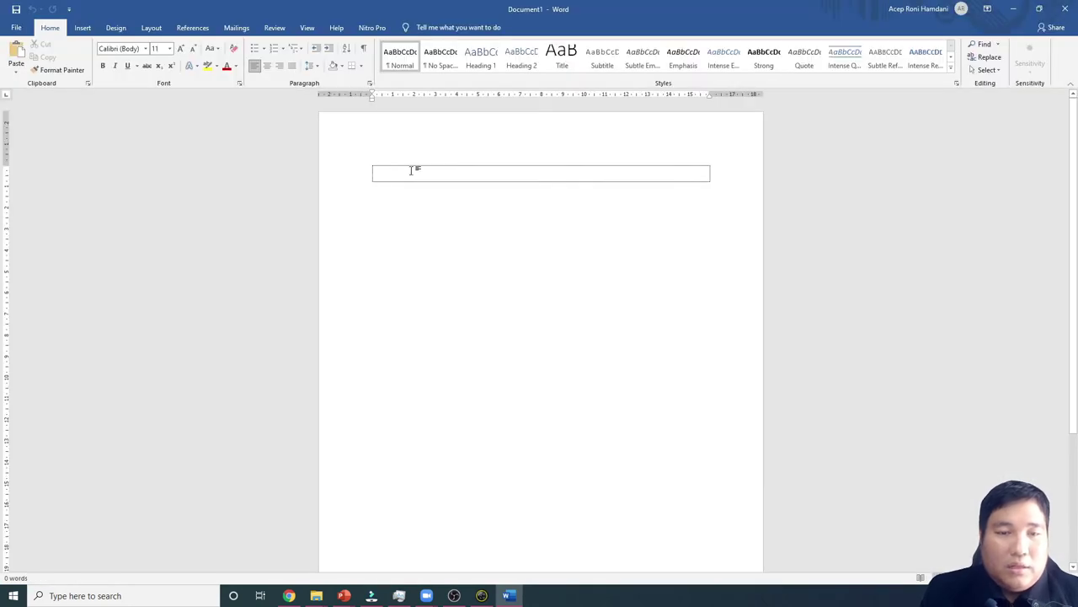
- Enter the heading "Soal UTS" and, after one empty line, start a numbered list at 1
text(Sp)
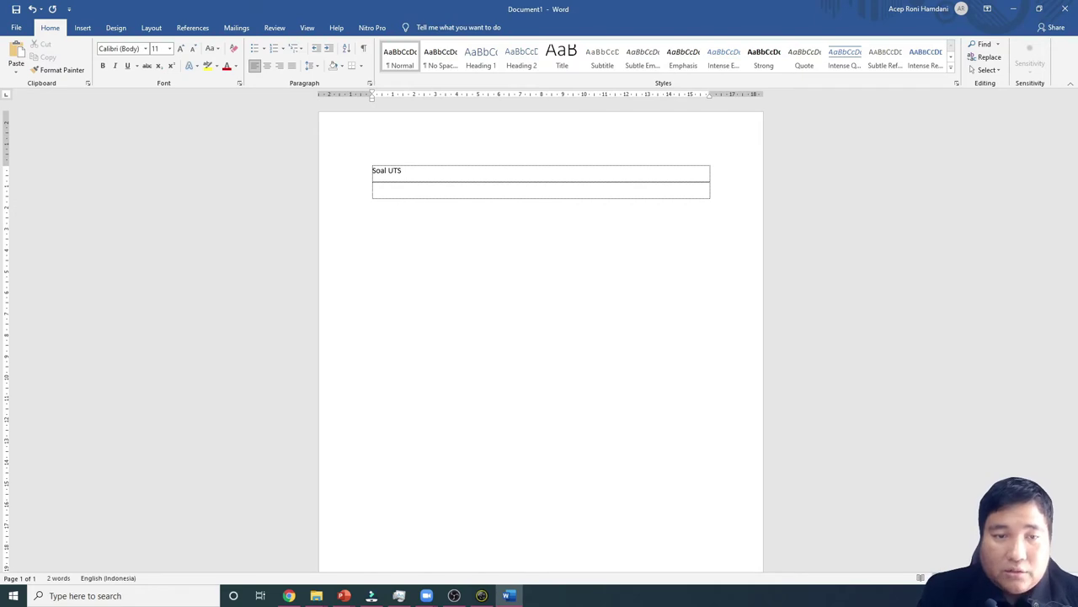
key(Tab)
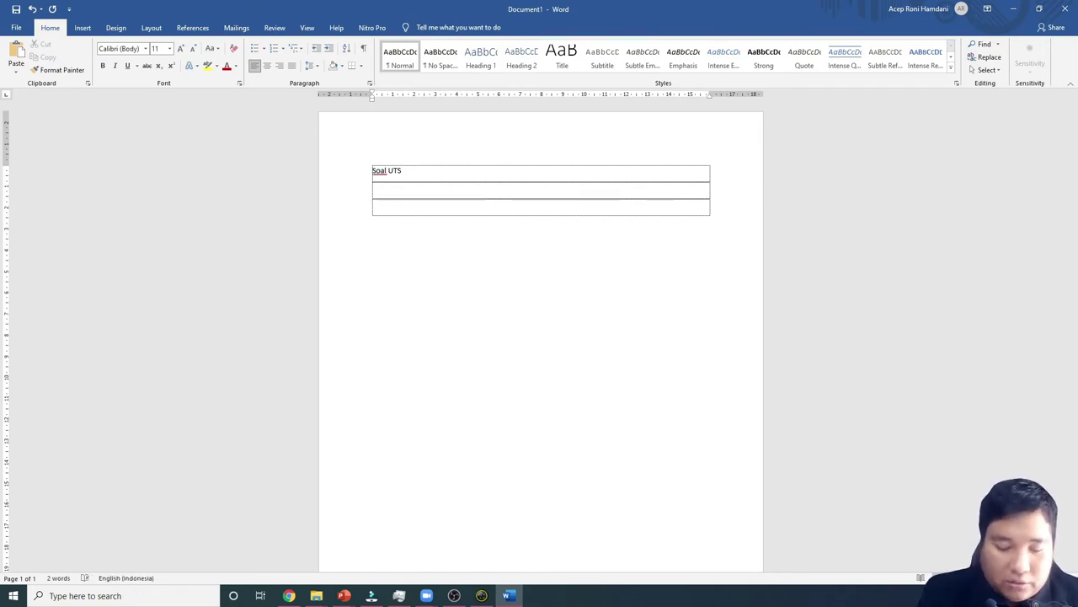
text(1. )
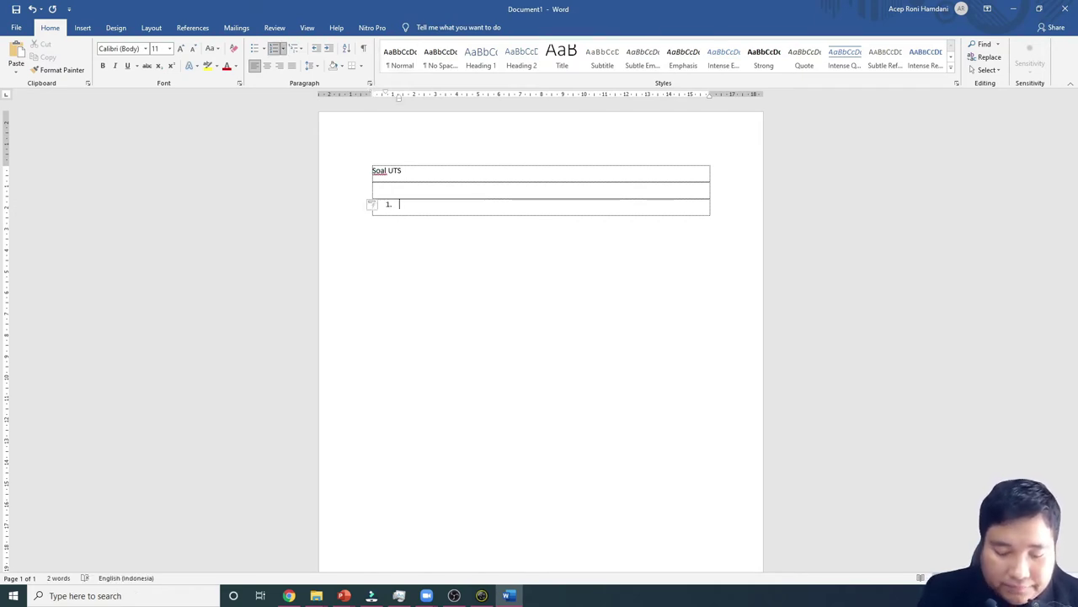
text(Sebu)
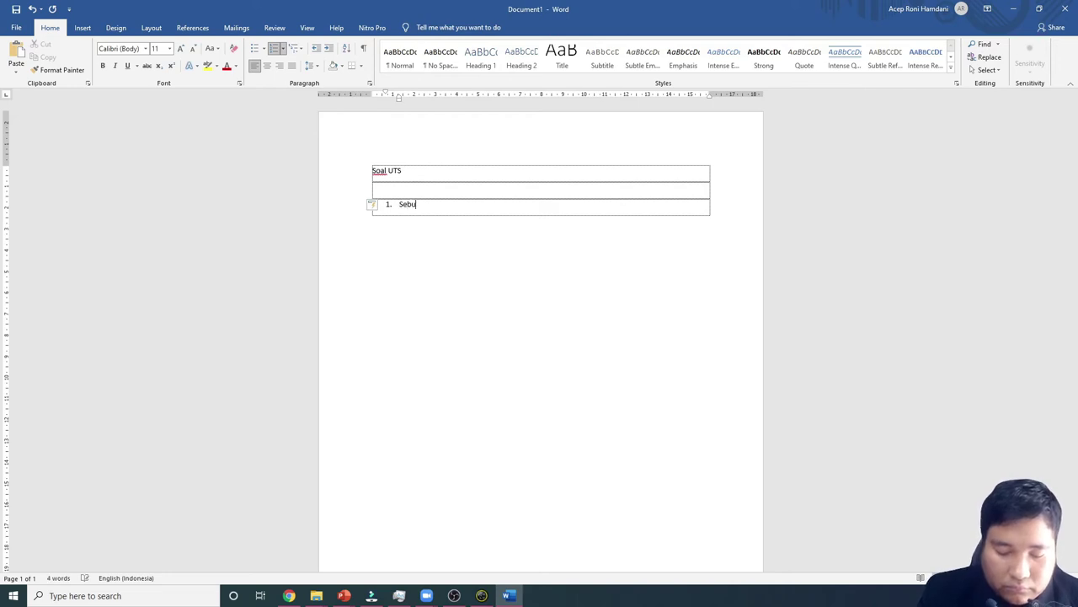
text(tkan ib)
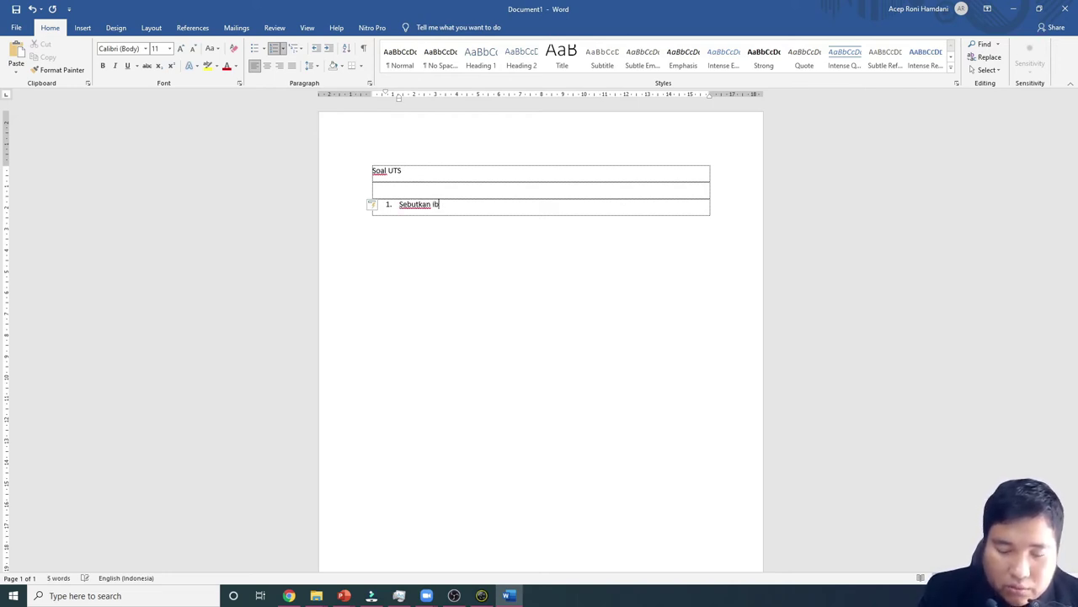
key(BackSpace)
key(BackSpace)
key(BackSpace)
key(BackSpace)
key(BackSpace)
key(BackSpace)
key(BackSpace)
key(BackSpace)
key(BackSpace)
key(BackSpace)
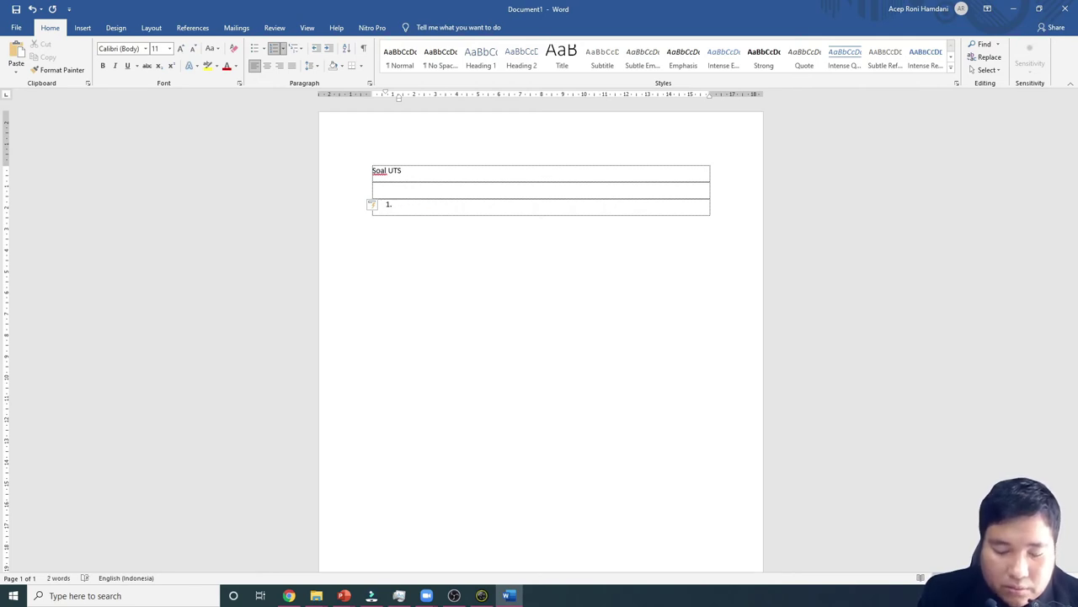
- Write list item 1 as "Sebutkan macam-macam symbiosis beserta contohnya."
text(Sebu)
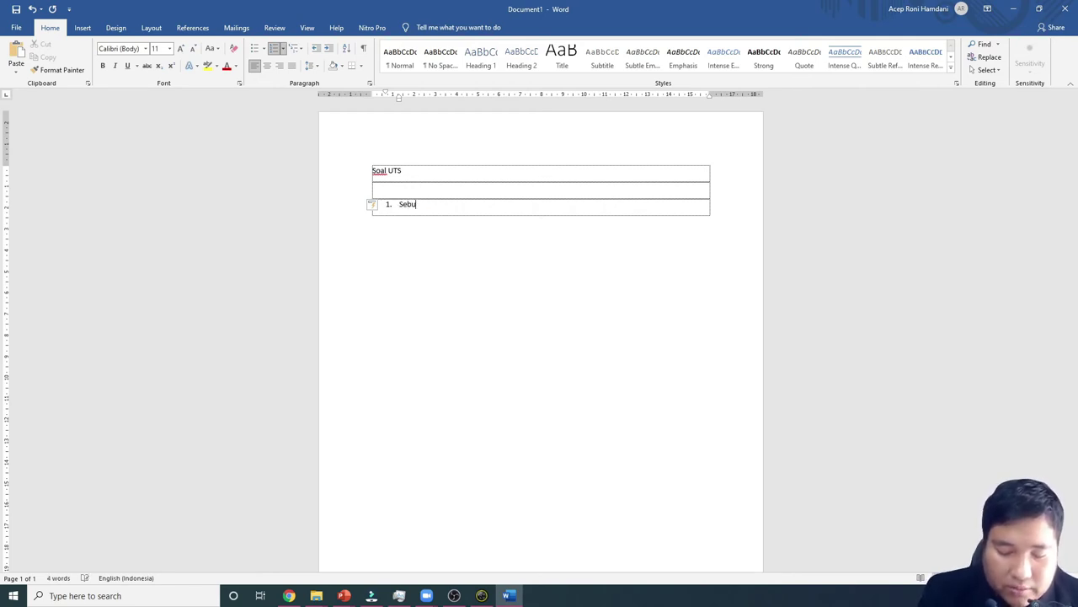
text(tkan macam)
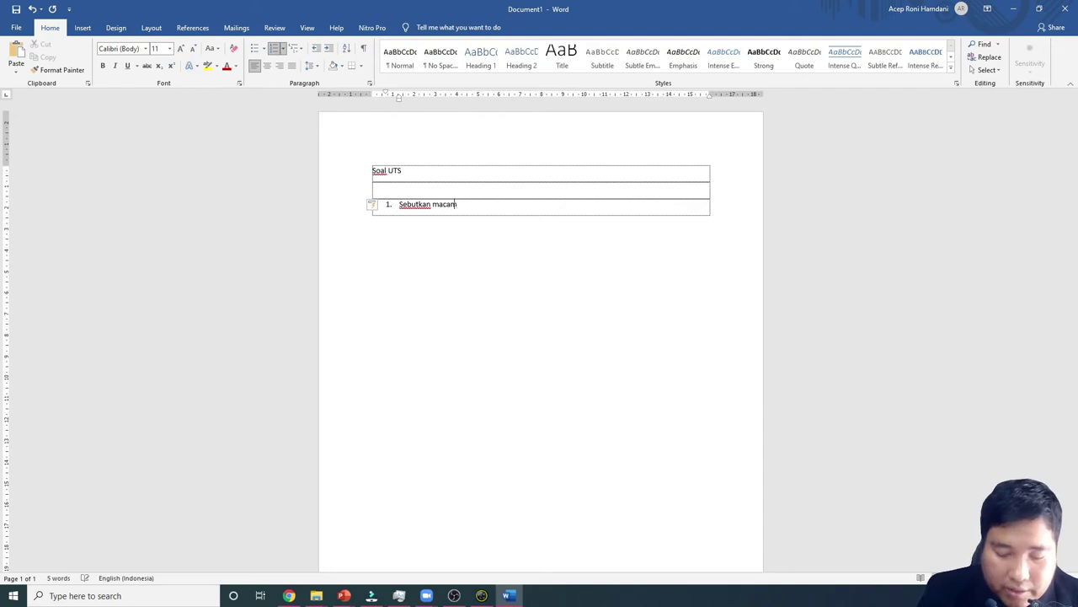
text(-macam )
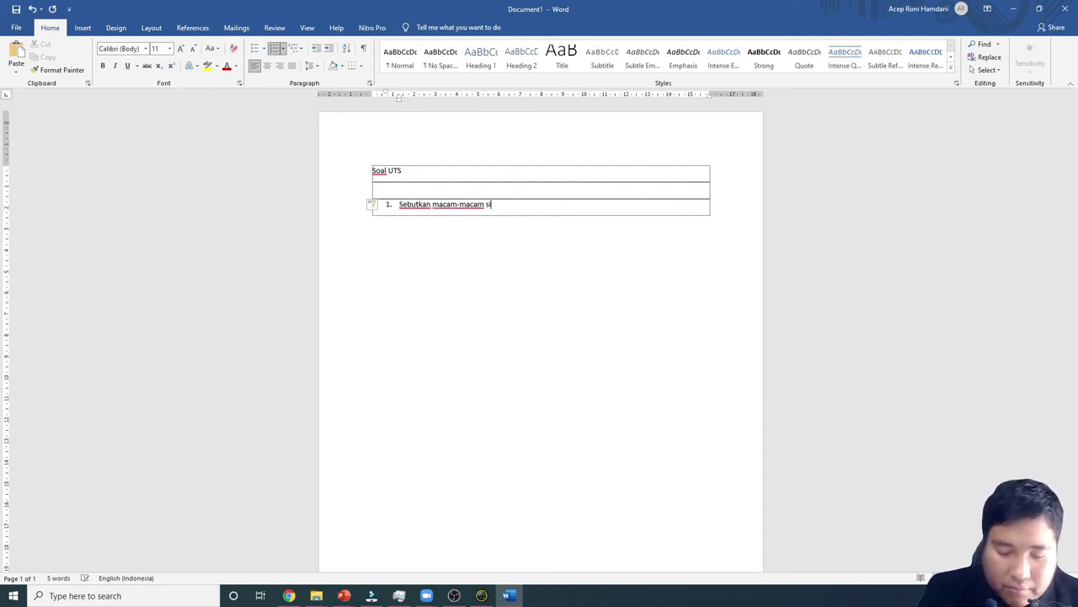
text(symbiosis beserta contohnya.)
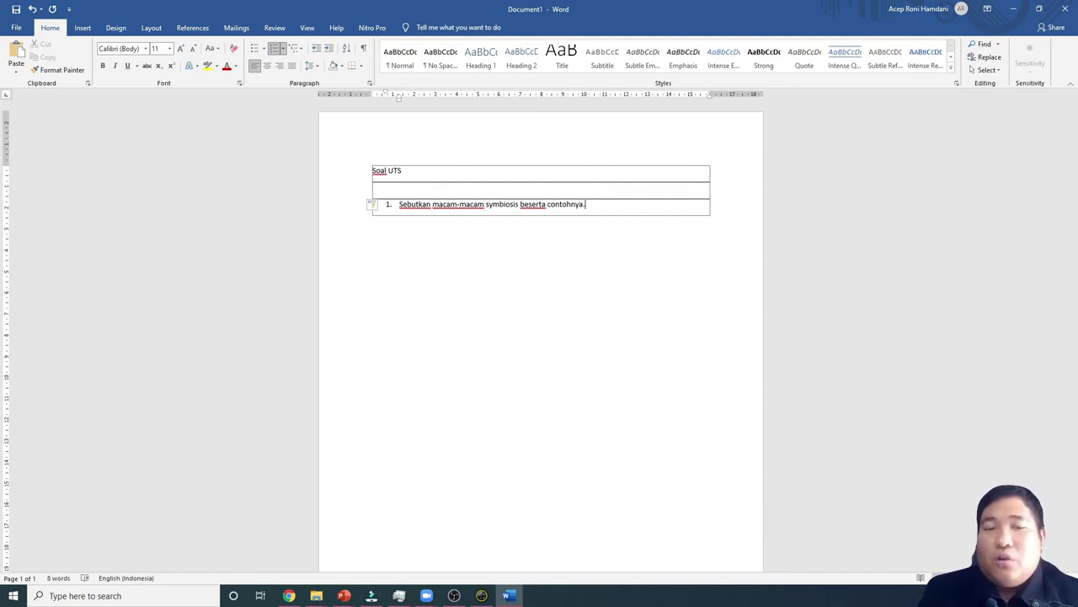
- Start saving the document through the full Save As dialog with PDF as the file type
click(15, 9)
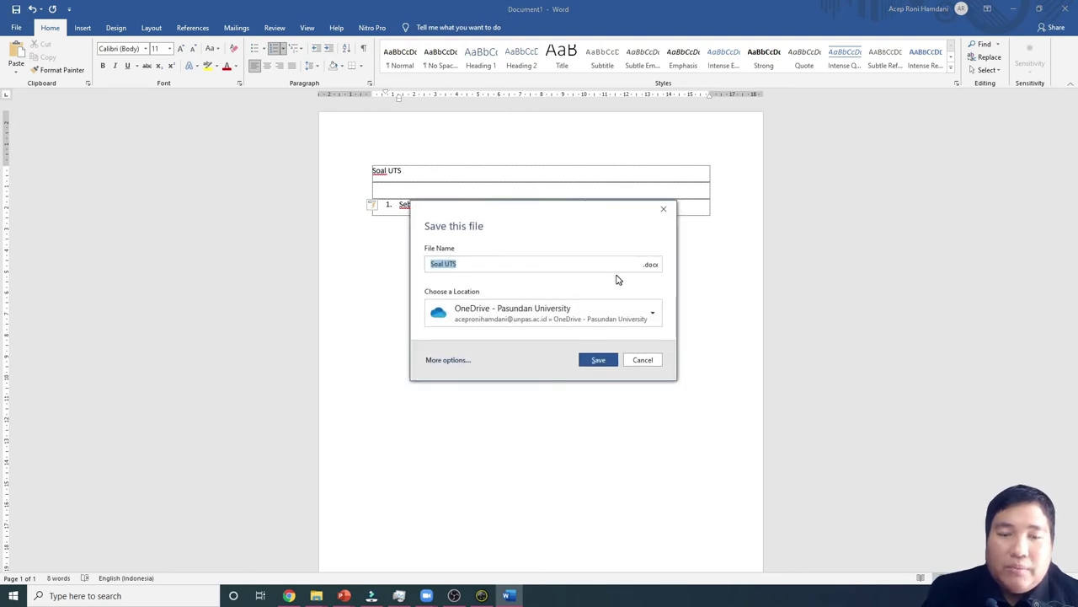
click(448, 360)
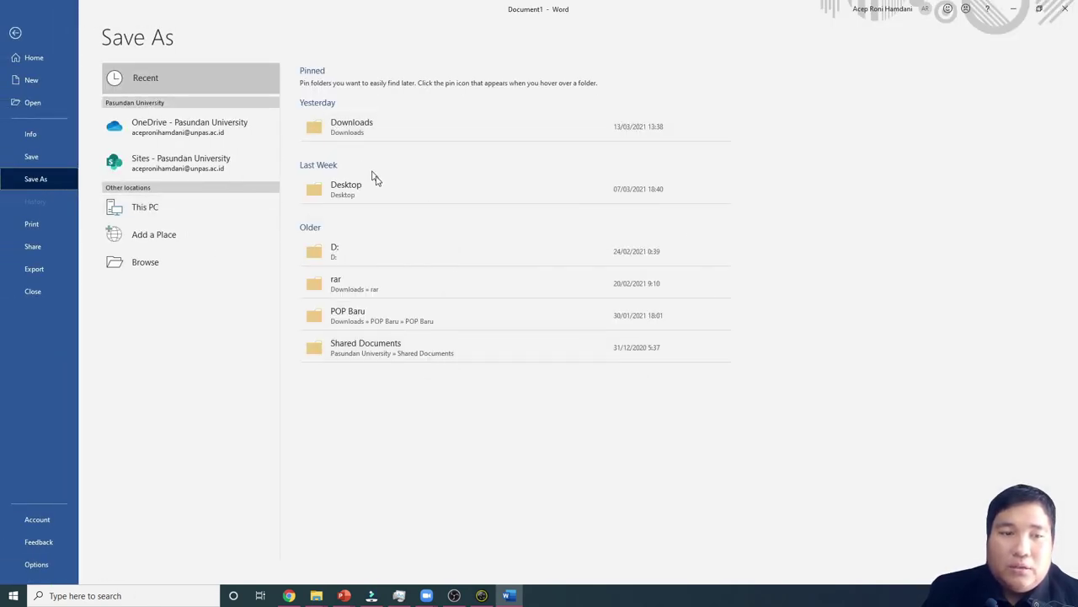
click(385, 196)
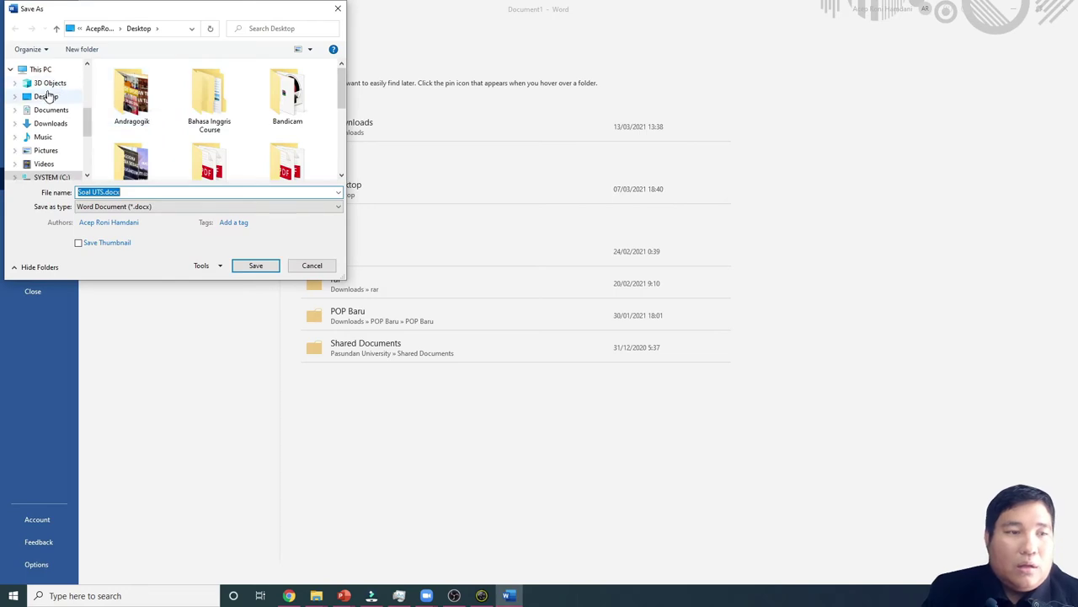
click(49, 96)
click(187, 207)
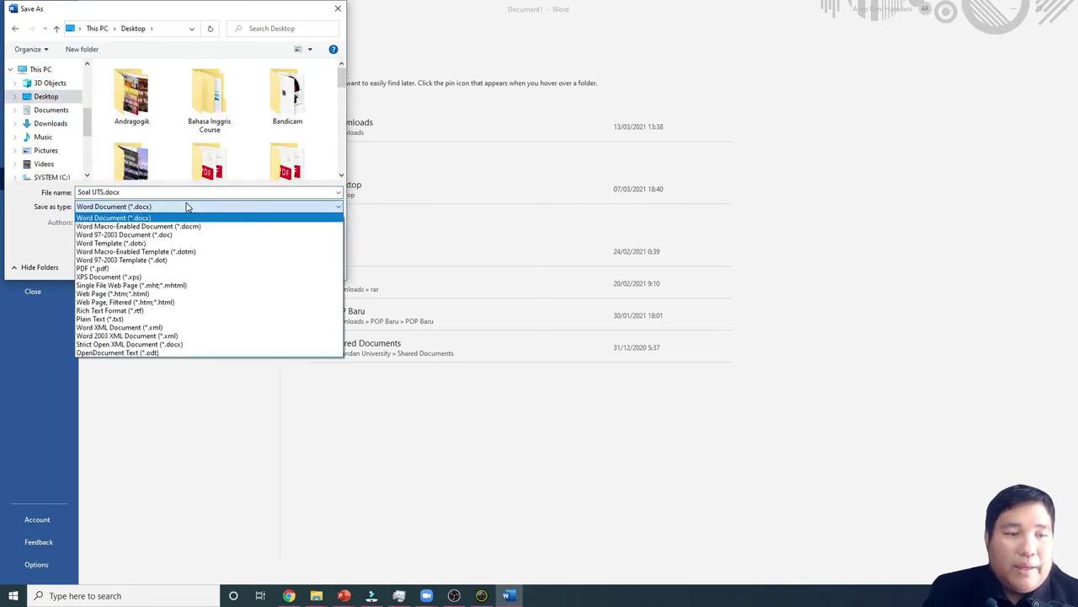
click(198, 269)
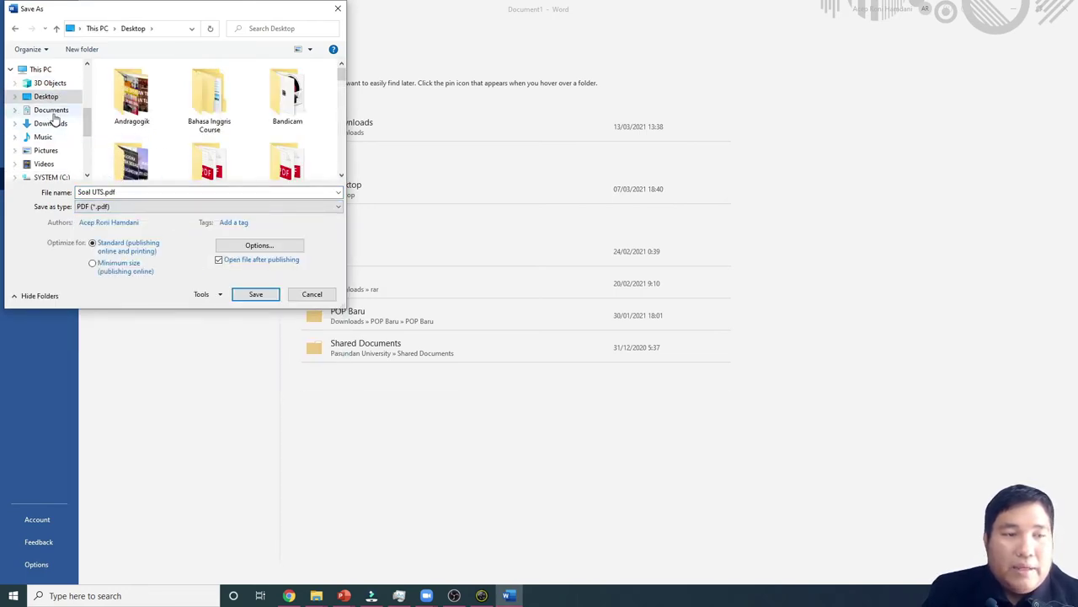
- Create a new folder named "Soal UTS Contoh" inside the Pictures folder
scroll(72, 135, down, 1)
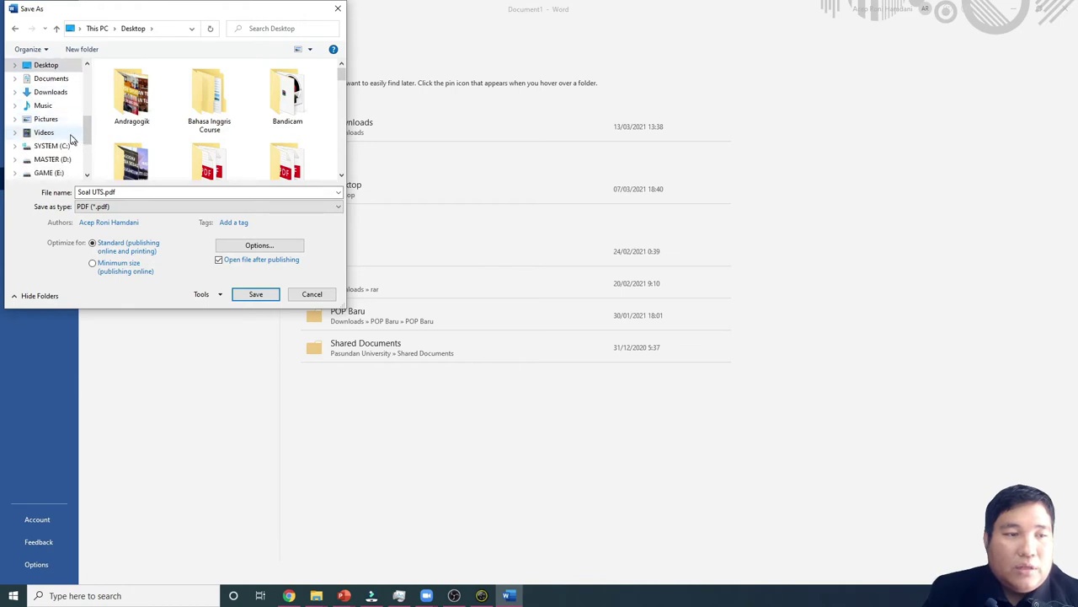
click(59, 91)
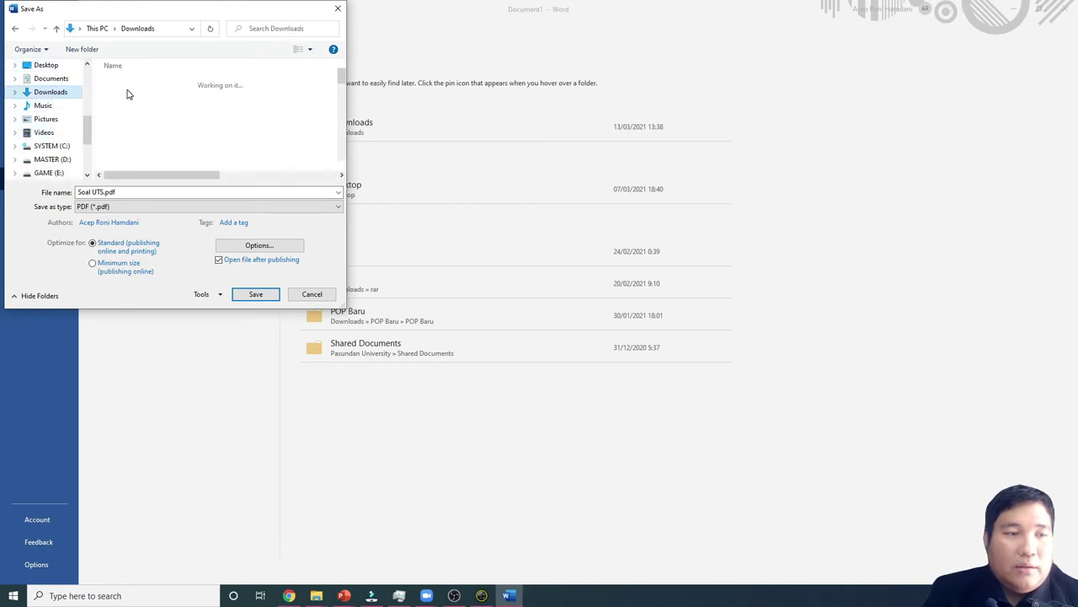
click(61, 79)
click(52, 119)
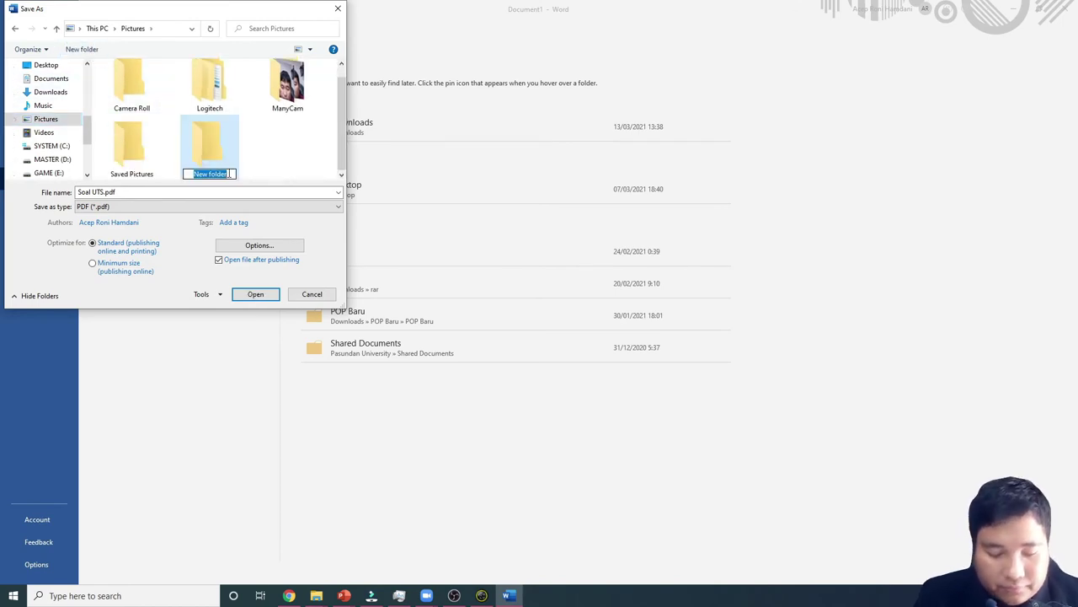
text(Soal Te)
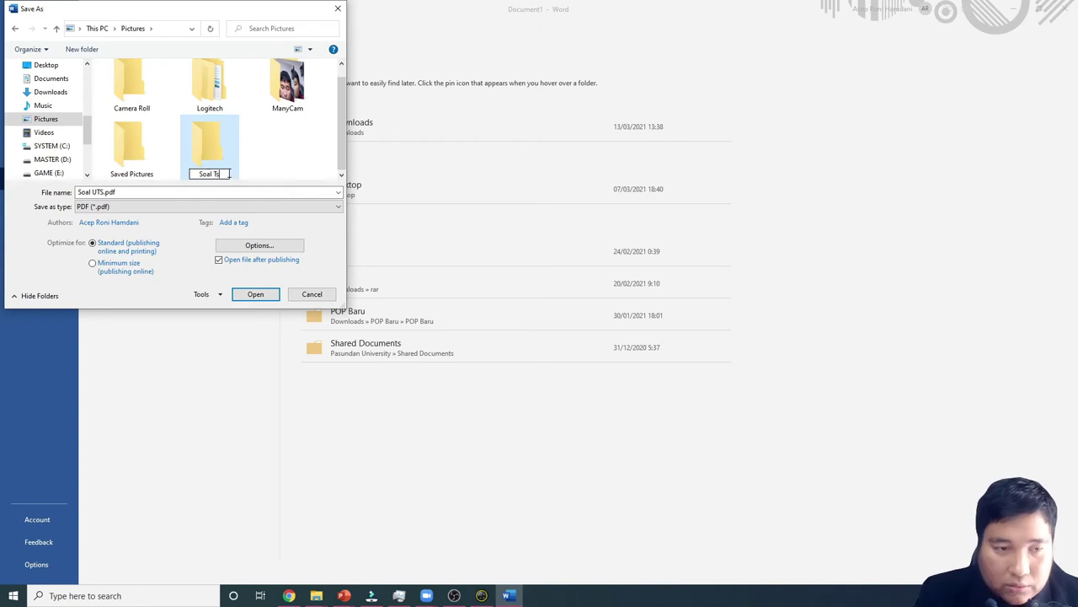
key(BackSpace)
key(BackSpace)
text(UTS)
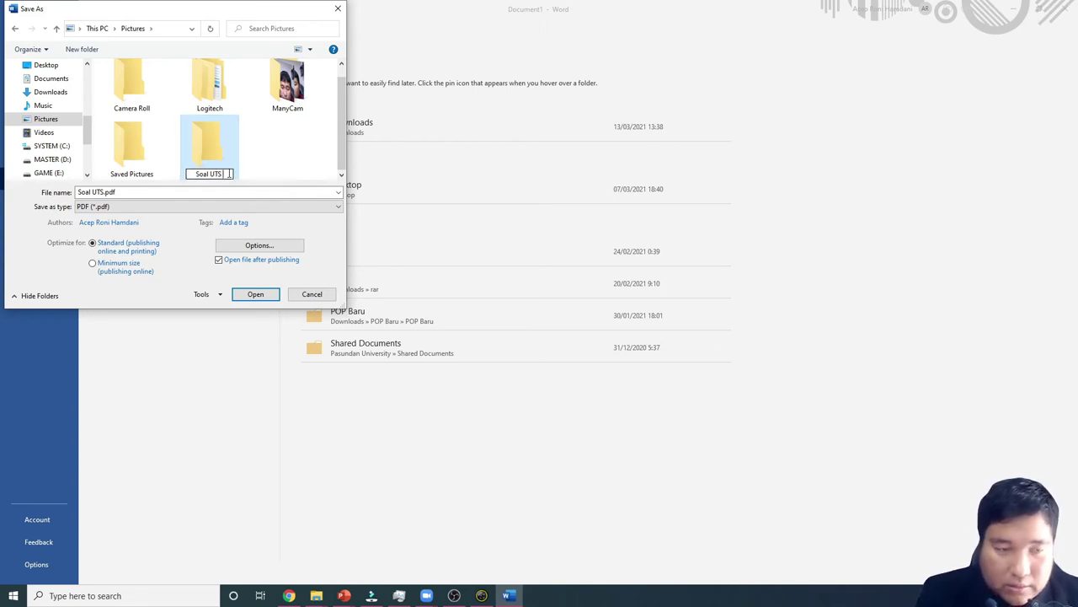
text( Contoh)
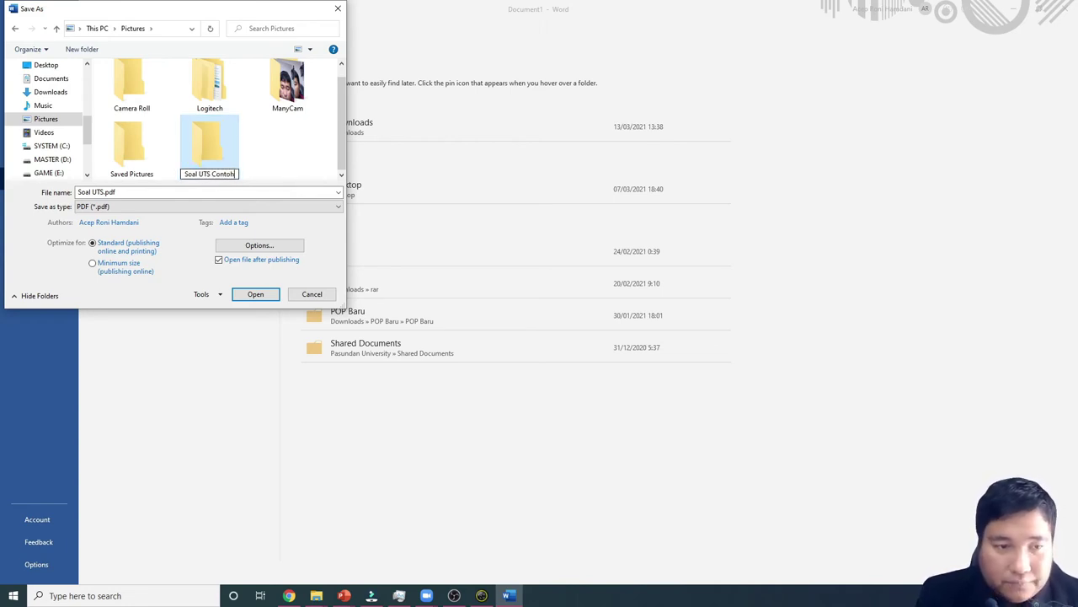
key(Return)
- Save the document as Soal UTS.pdf in the Soal UTS Contoh folder and close the published PDF
double_click(229, 175)
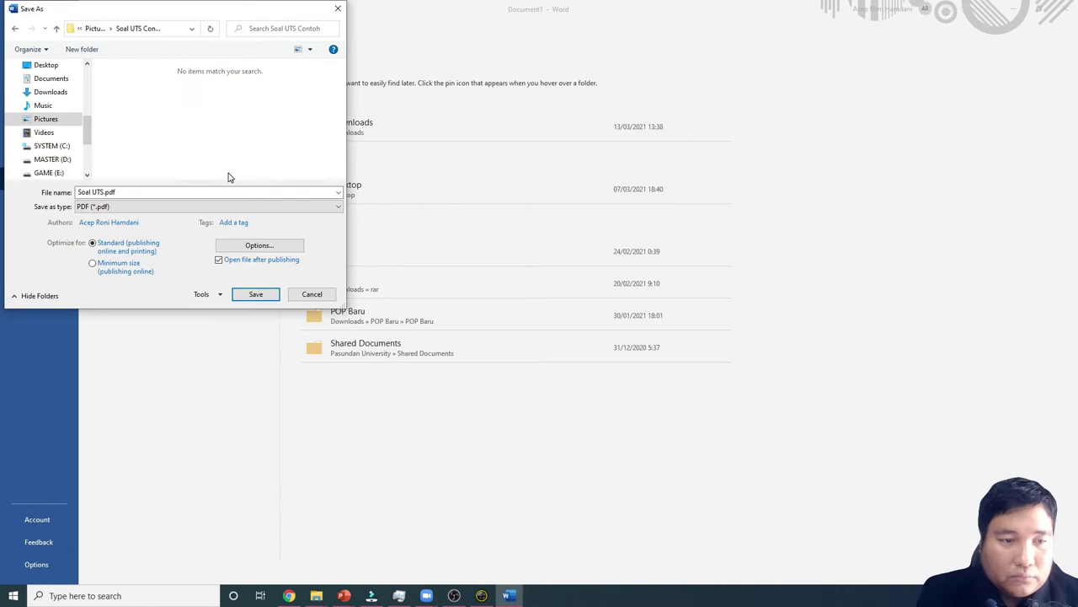
click(261, 297)
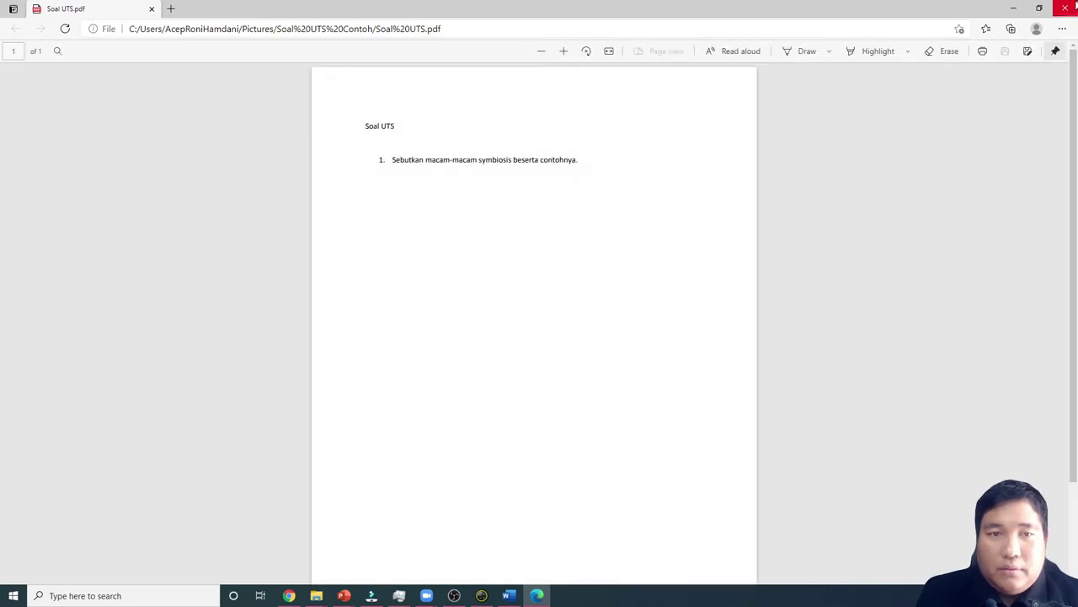
click(1060, 10)
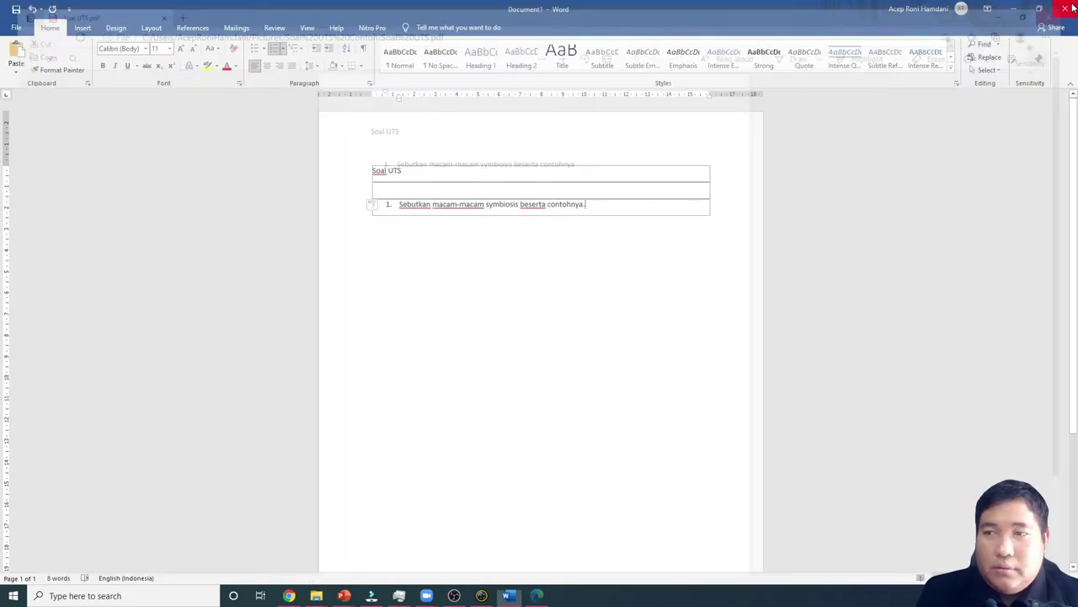
- Close the Word document without saving its changes
click(1064, 10)
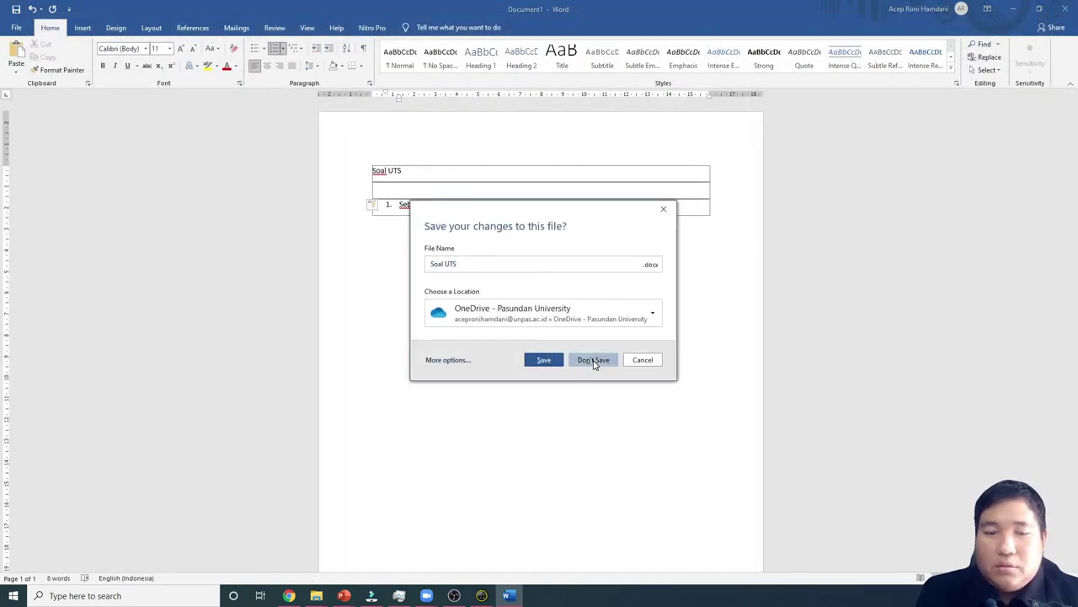
click(595, 359)
- Start adding an Assignment activity to the UJIAN TENGAH SEMESTER section of the course
scroll(791, 326, down, 1)
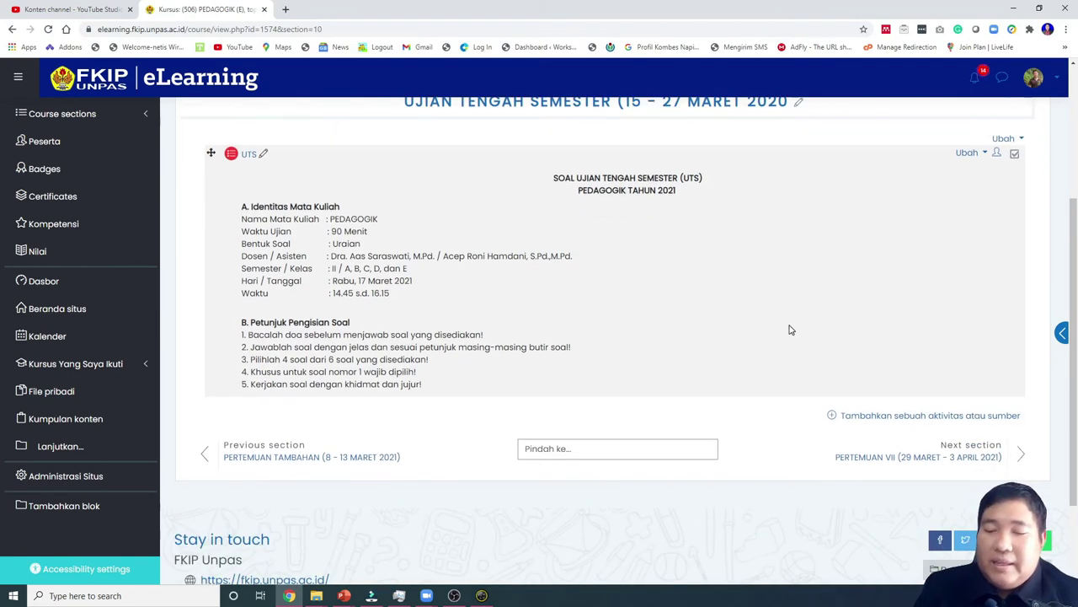
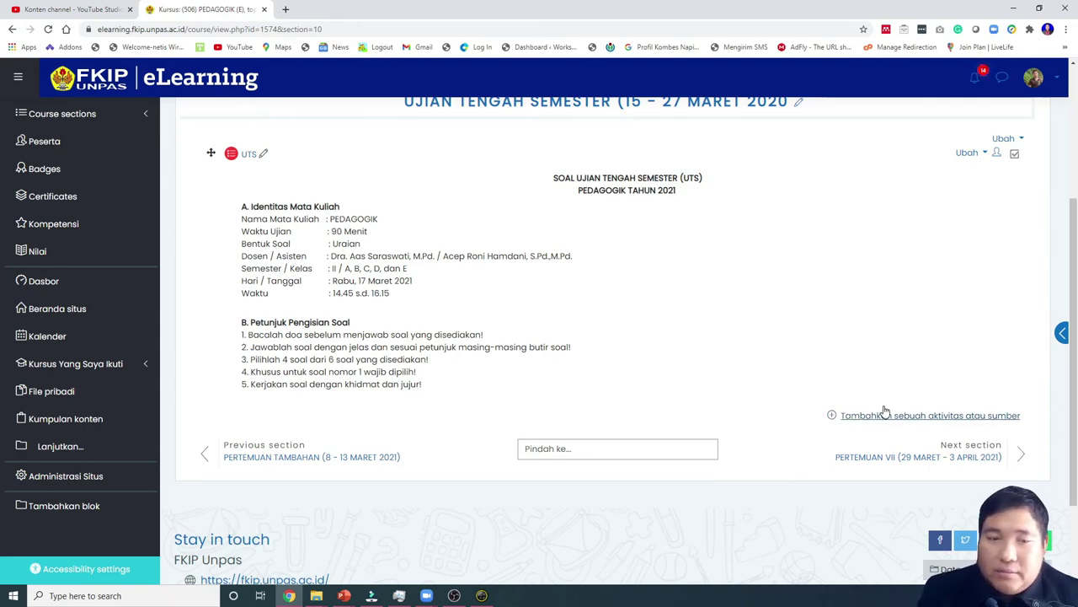
click(880, 413)
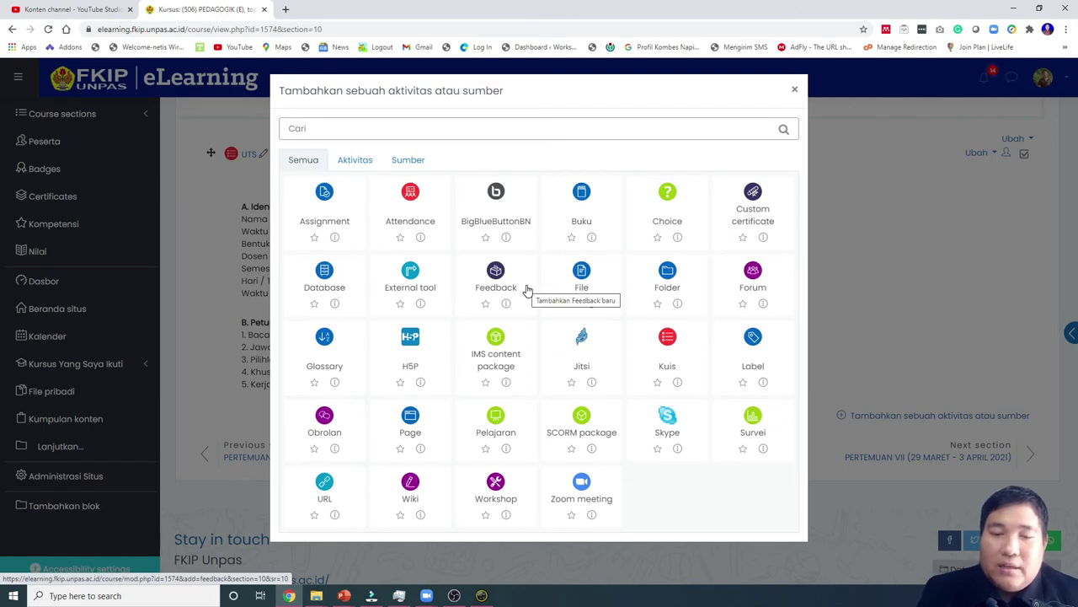
click(331, 207)
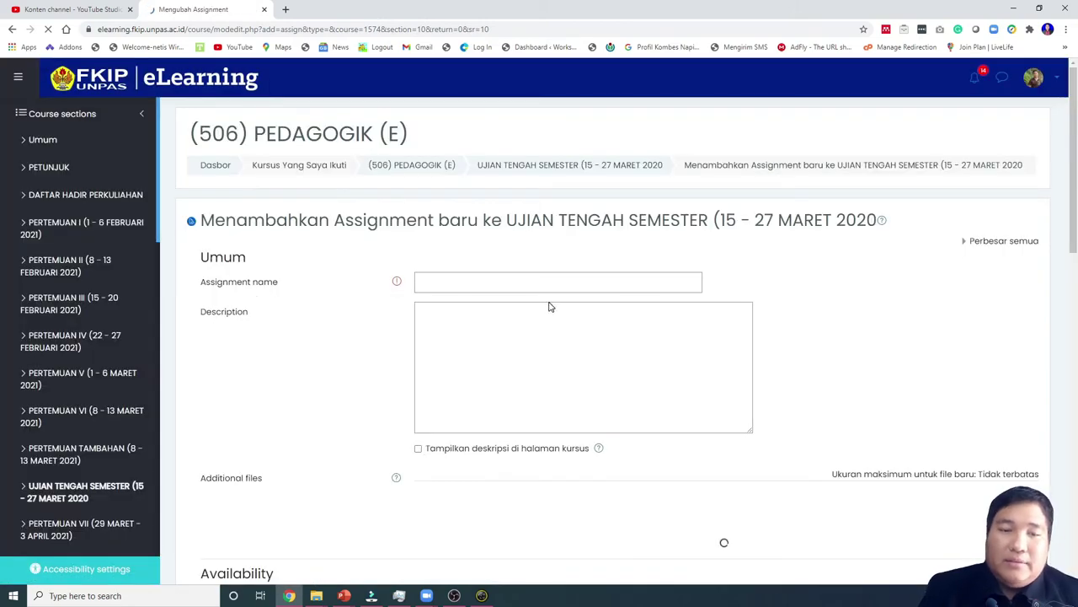
- Name the new assignment "Soal UTS"
click(537, 278)
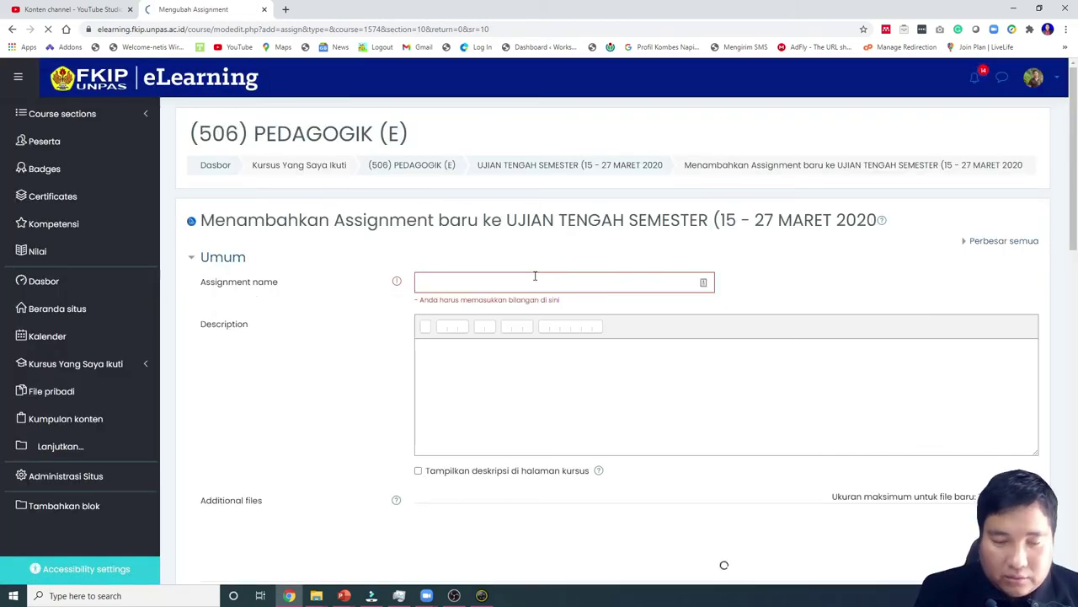
click(535, 278)
text(So)
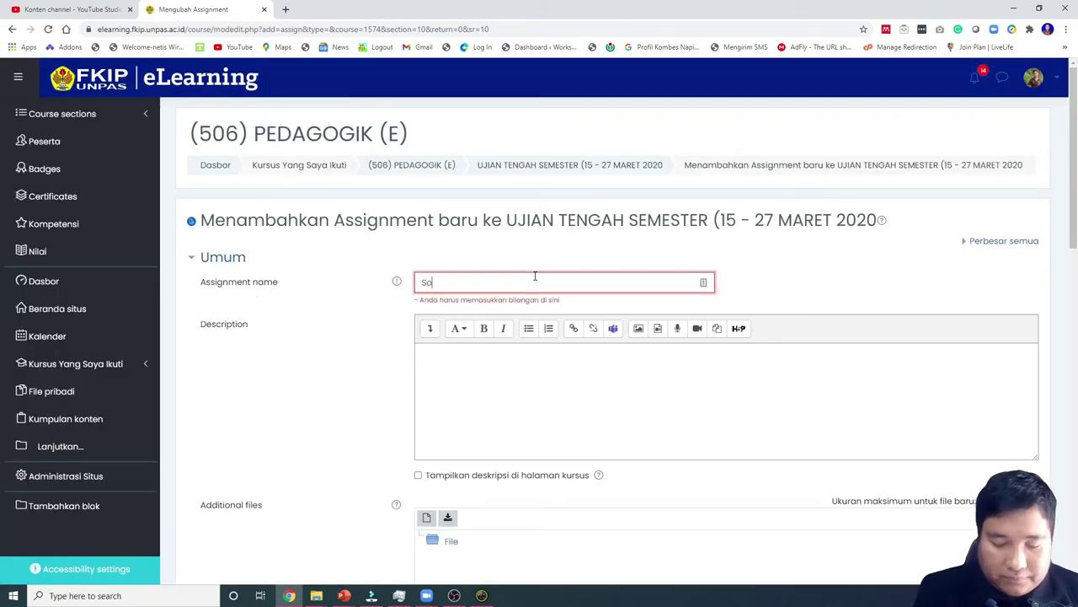
text(al UTS)
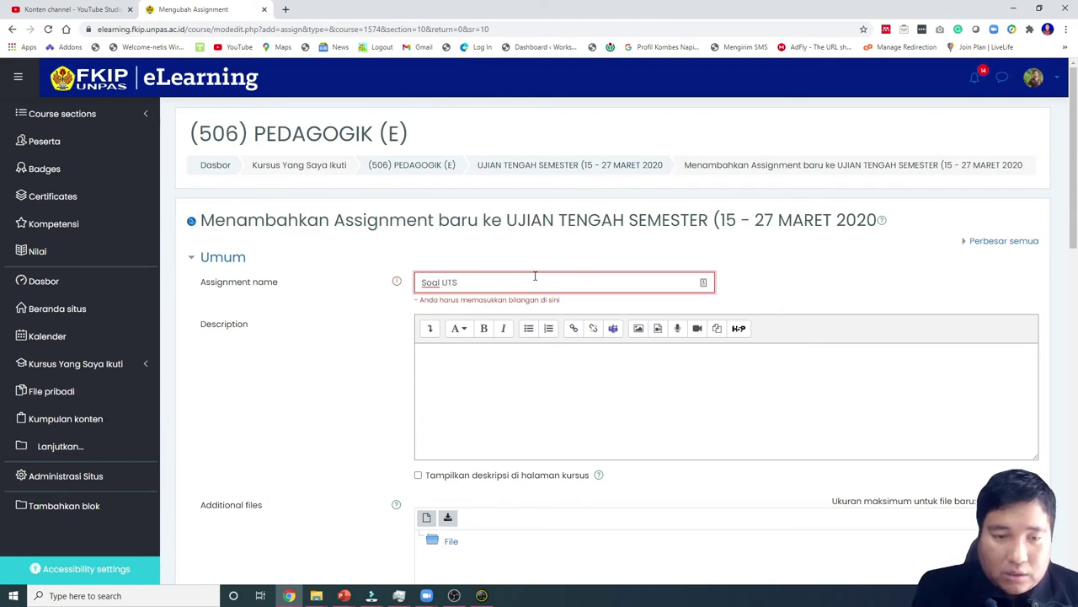
click(480, 394)
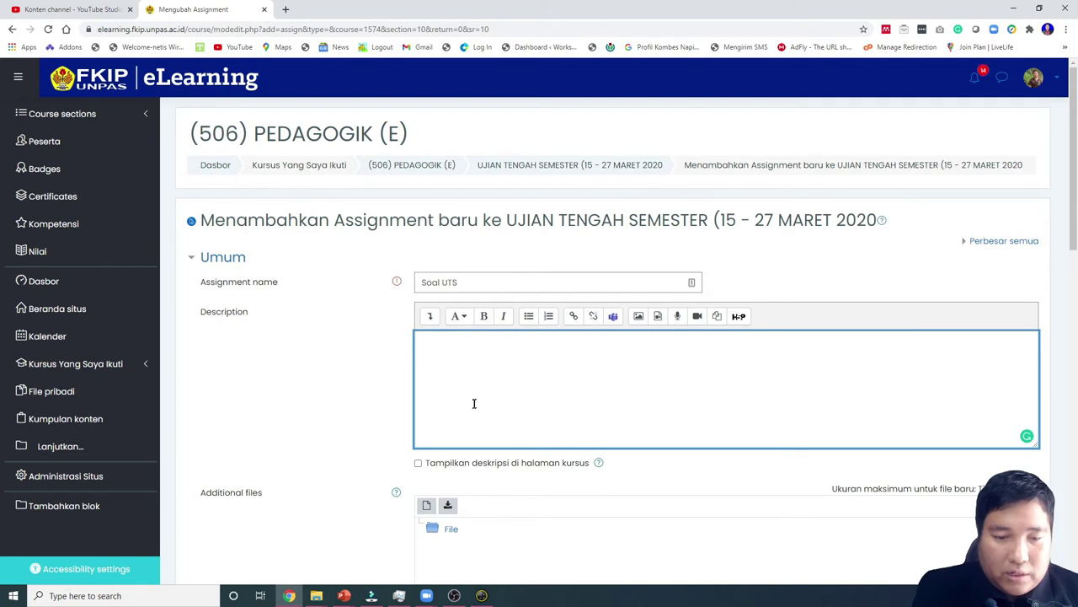
scroll(474, 402, down, 3)
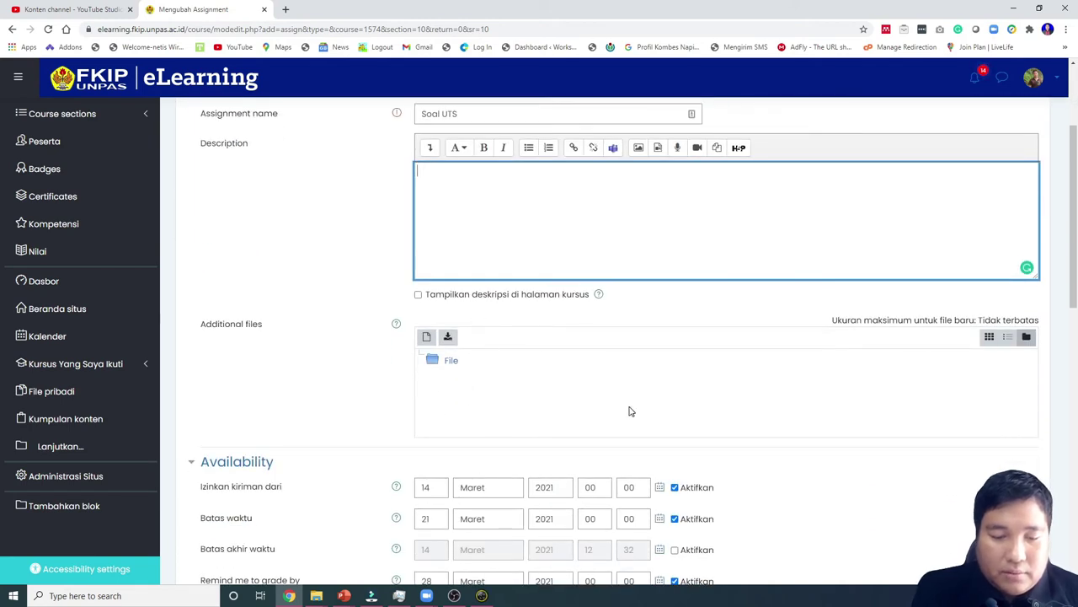
click(454, 596)
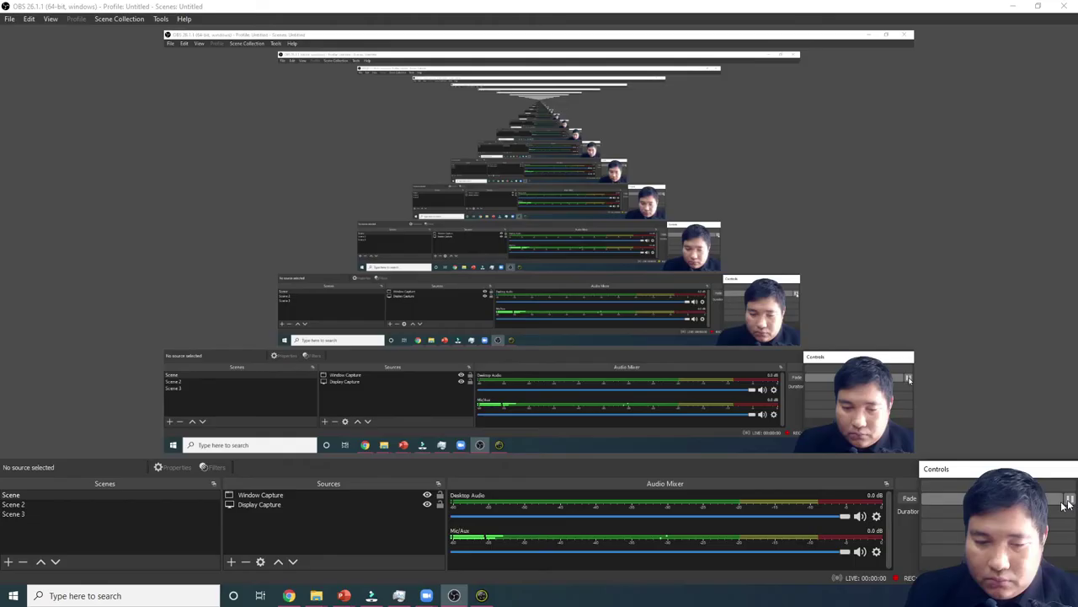
click(289, 595)
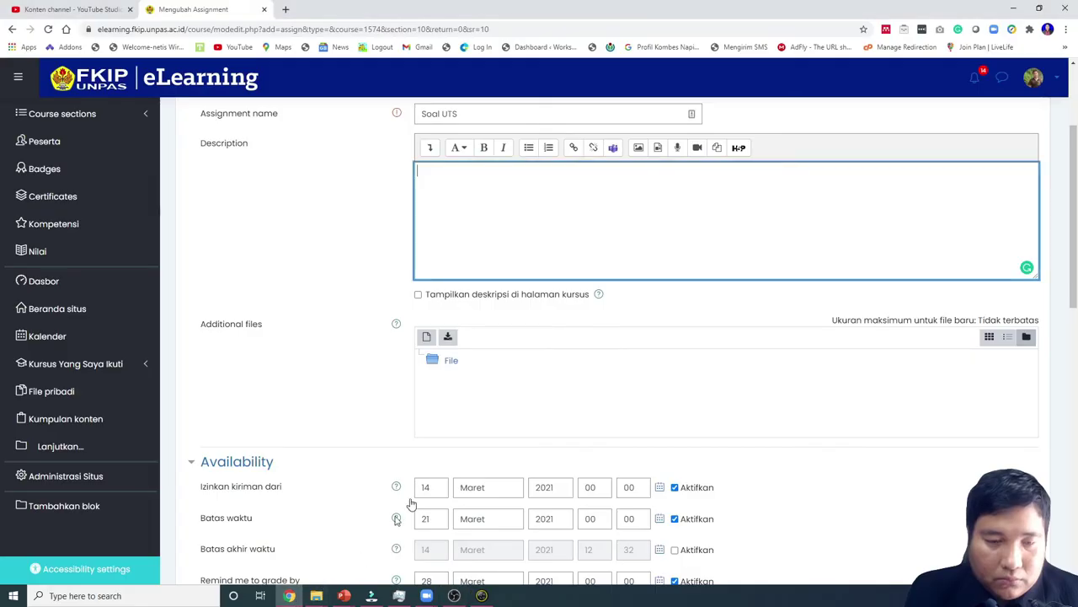
scroll(406, 244, up, 2)
scroll(500, 261, down, 2)
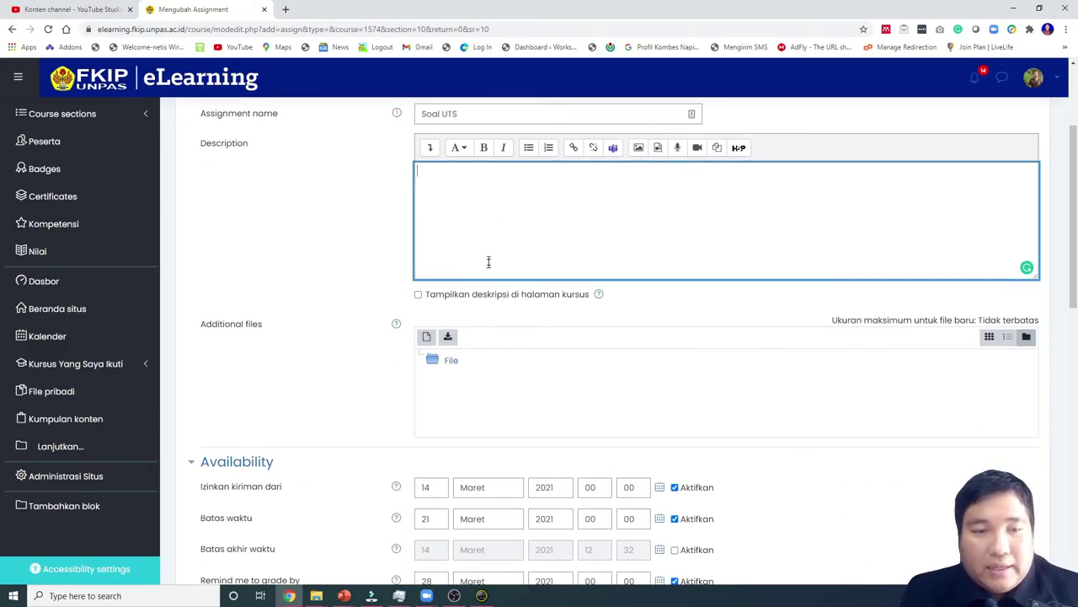
- Enable showing the description on the course page and write its first line as "Nama Mata Kuliah: Pedagogik"
click(455, 295)
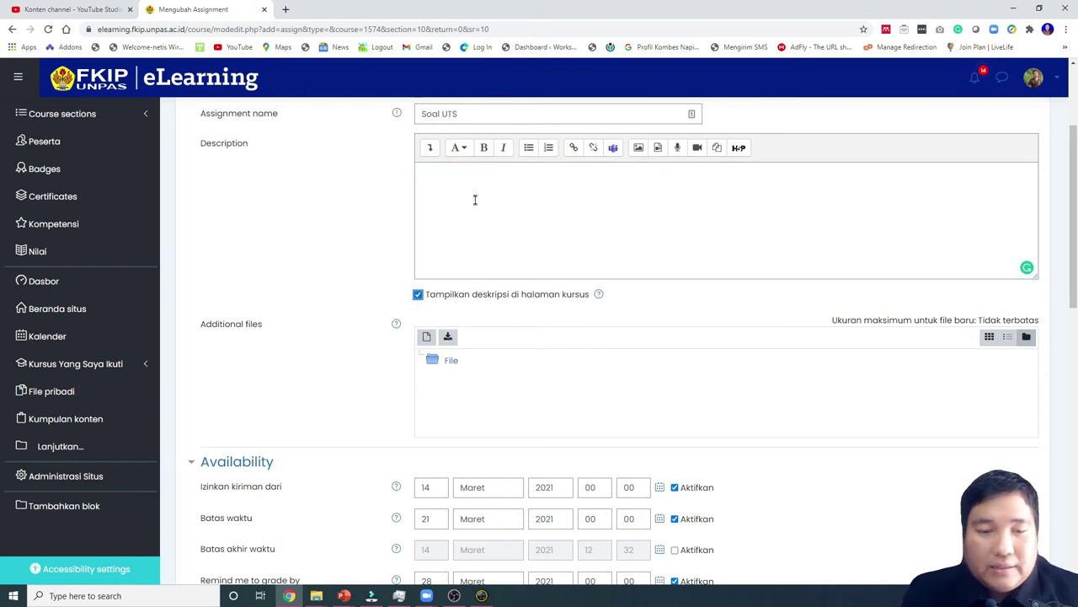
click(475, 198)
text(Nama)
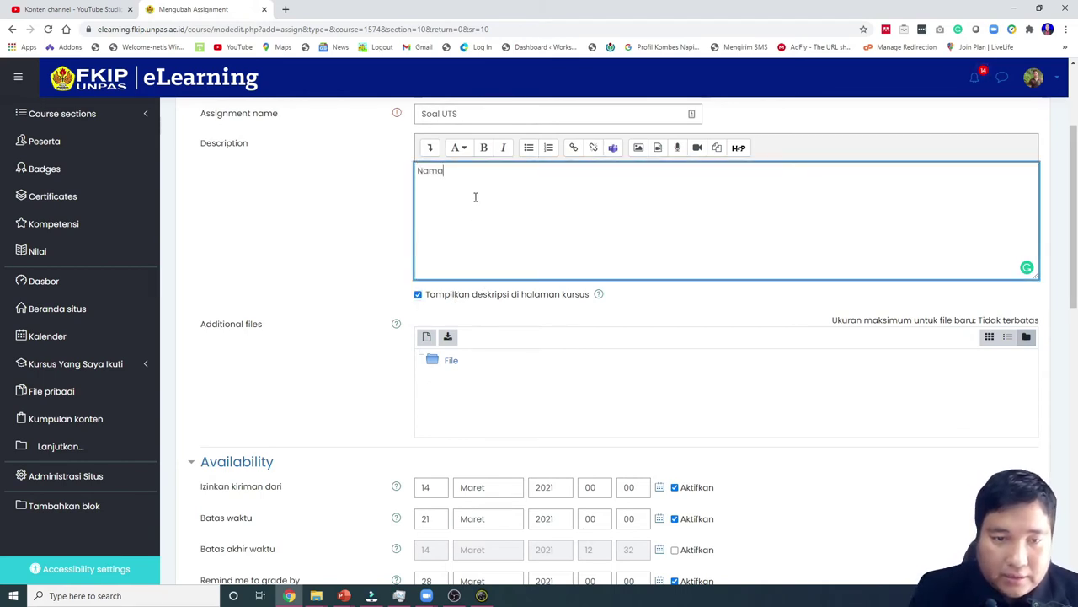
text( Mata Kul)
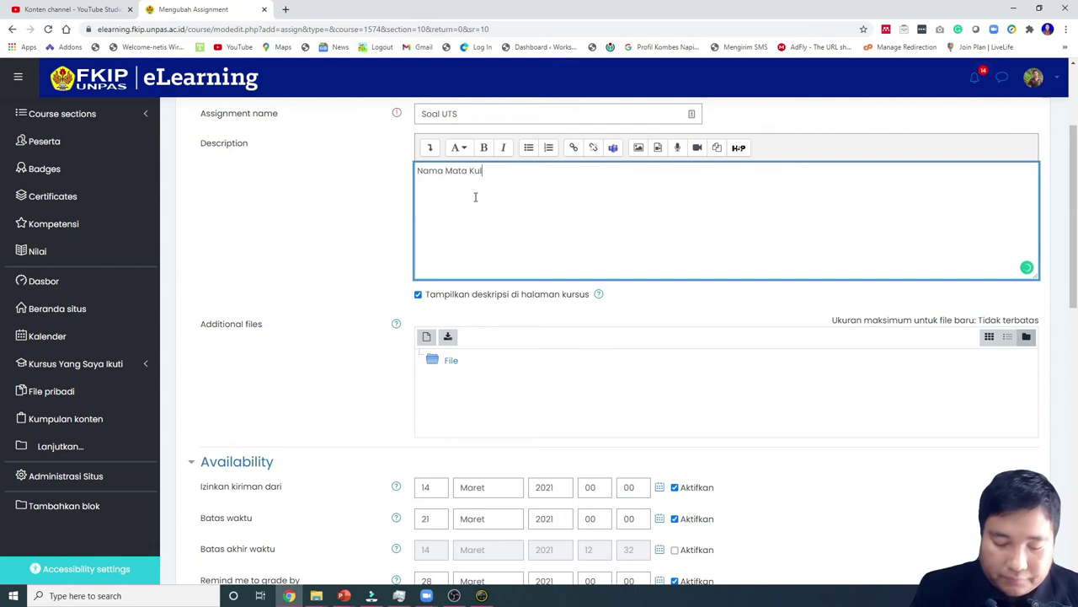
text(iah: )
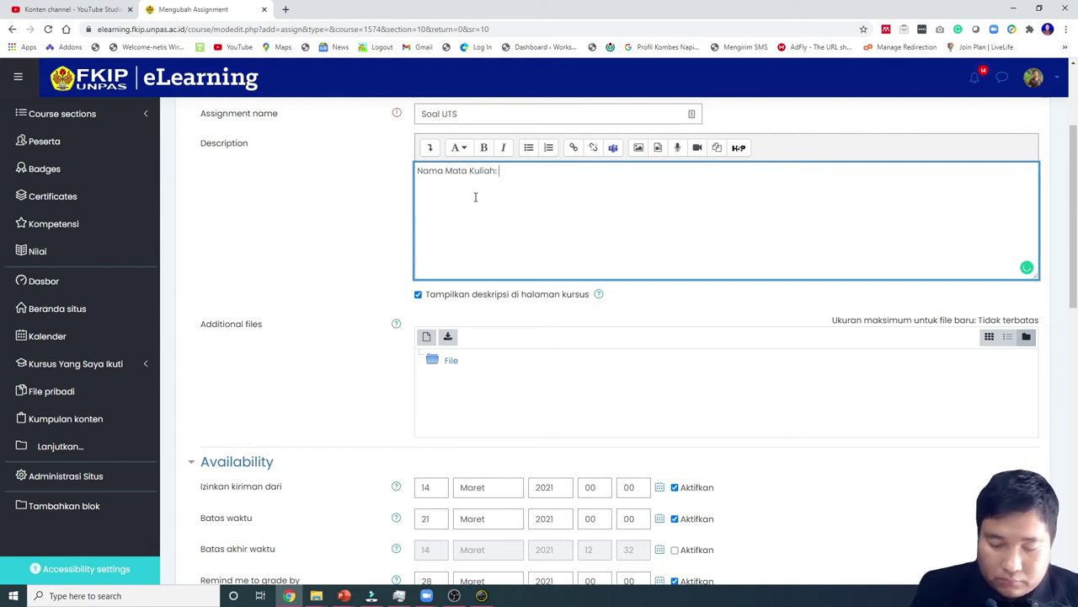
text(Pedagogik)
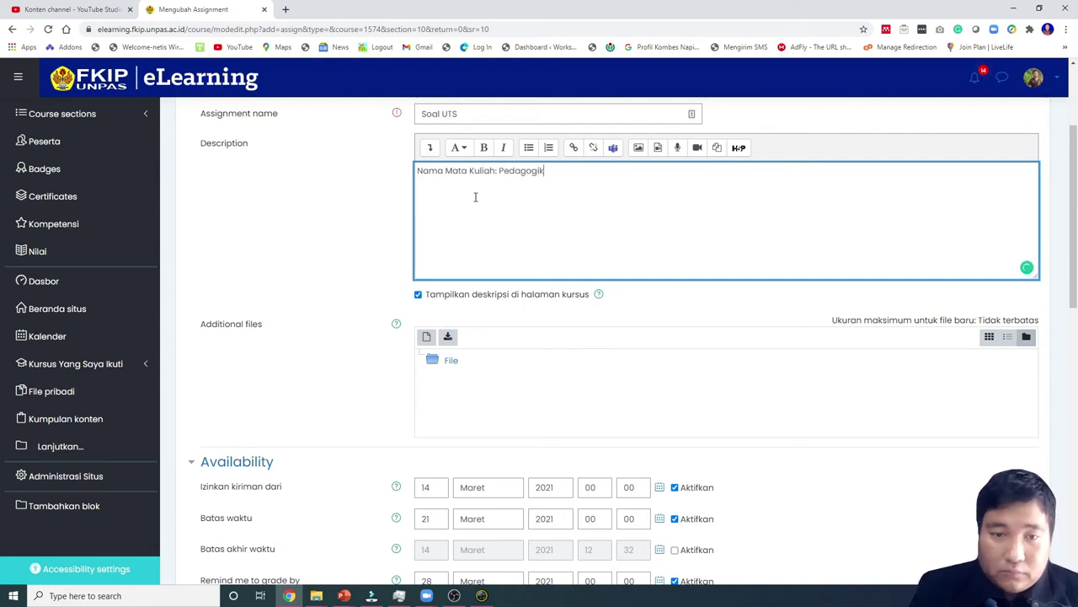
key(Return)
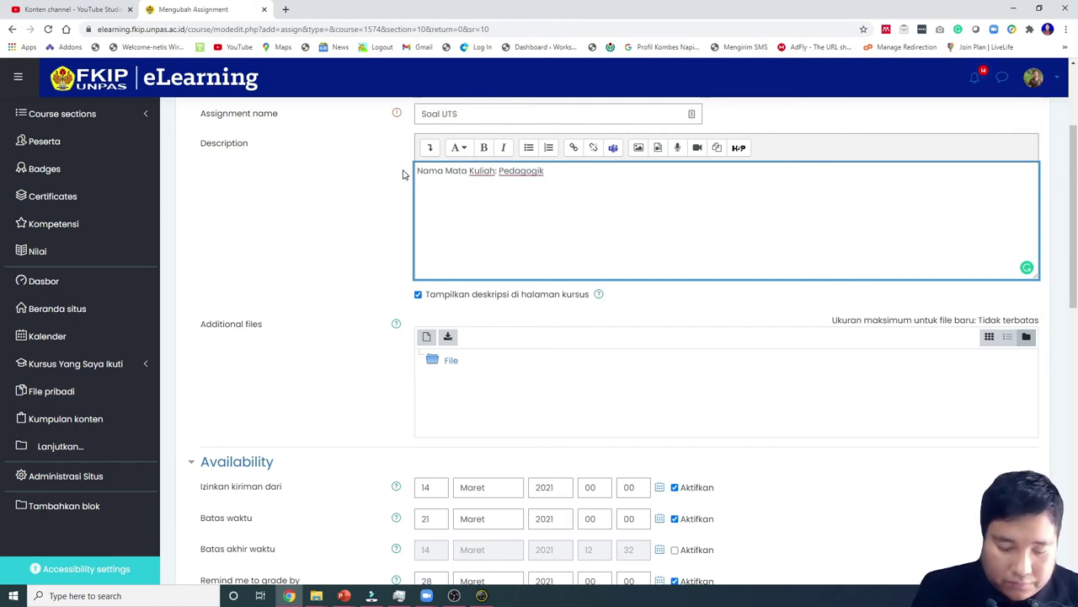
- Add the description lines "Dosen / Asisten :", left blank after the colon, and "Hari/Tanggal : Sabtu/ 27 Maret 2021"
text(Dosen)
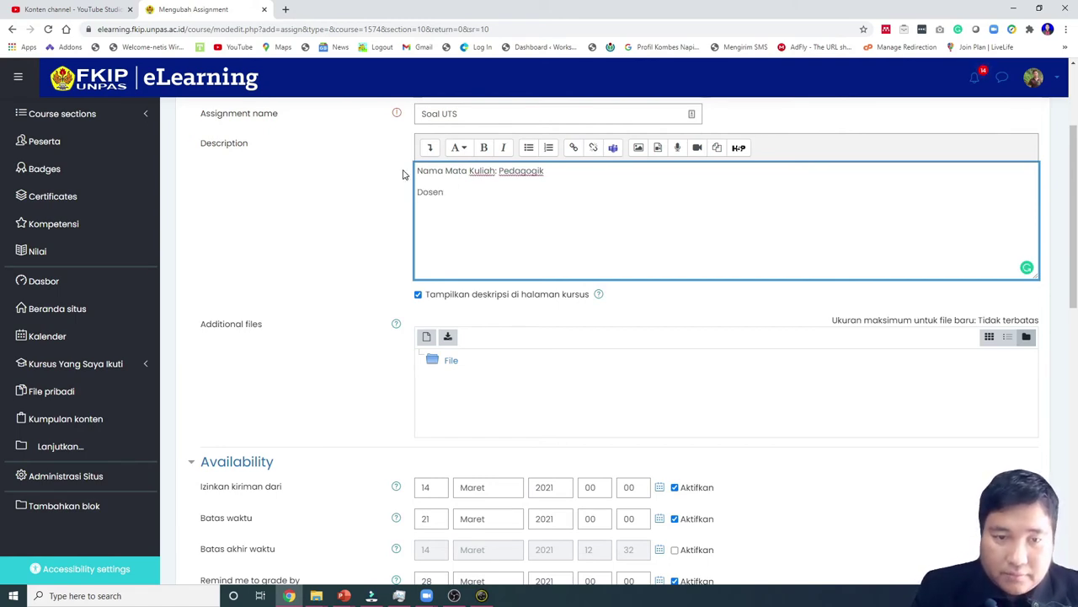
text( / Asisten :)
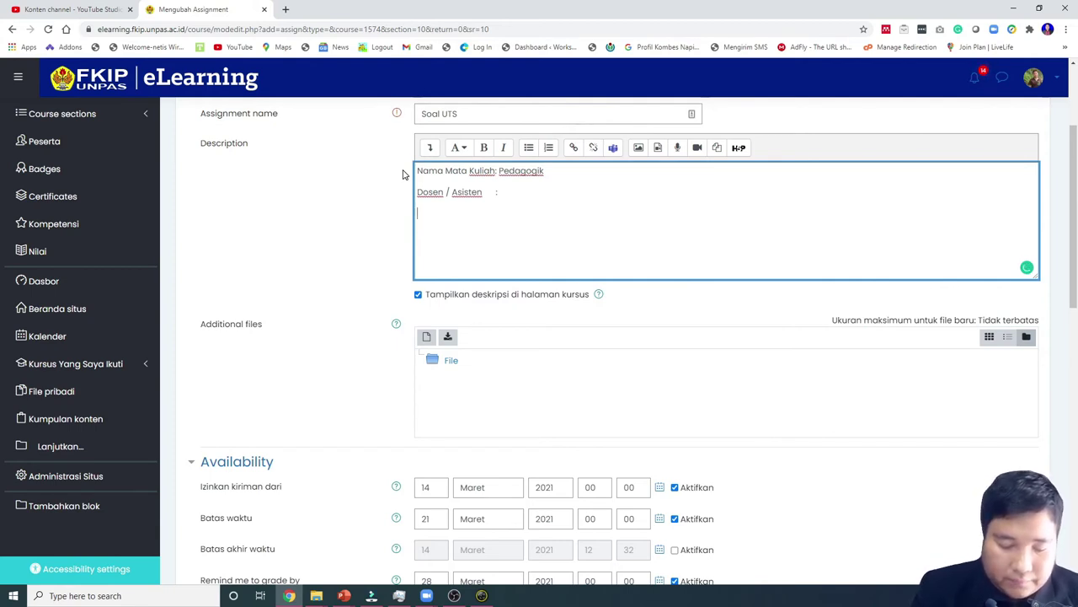
text(Hari/Tan)
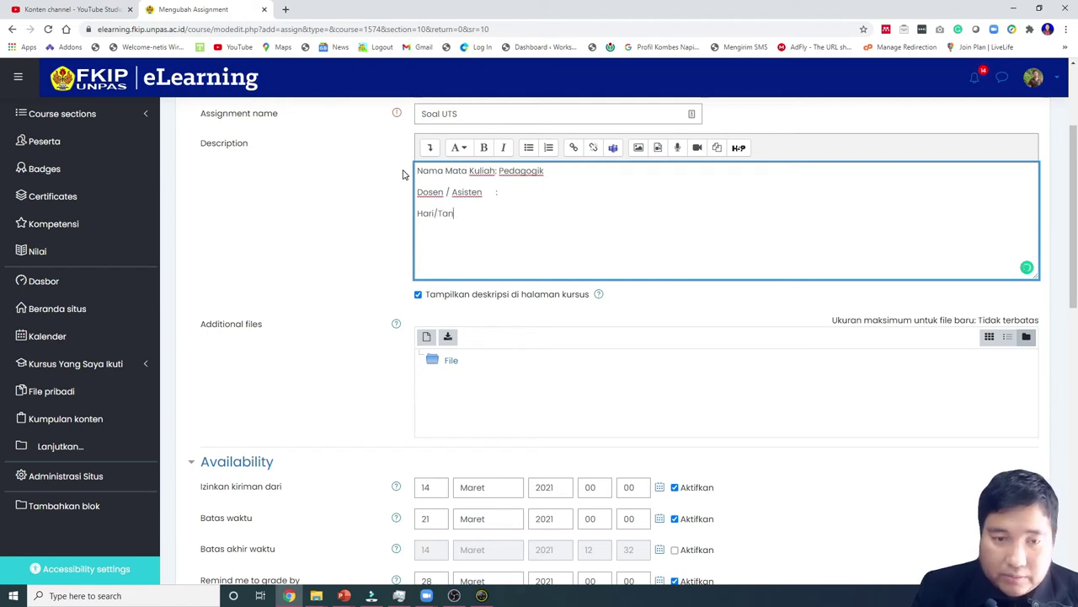
text(ggal)
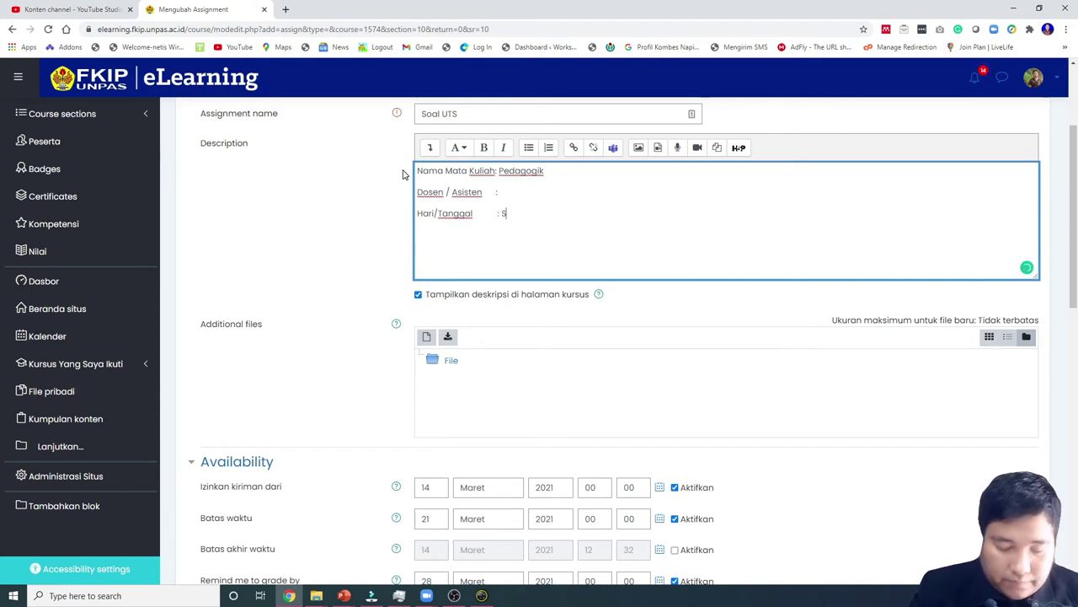
text(        : Sabtu,)
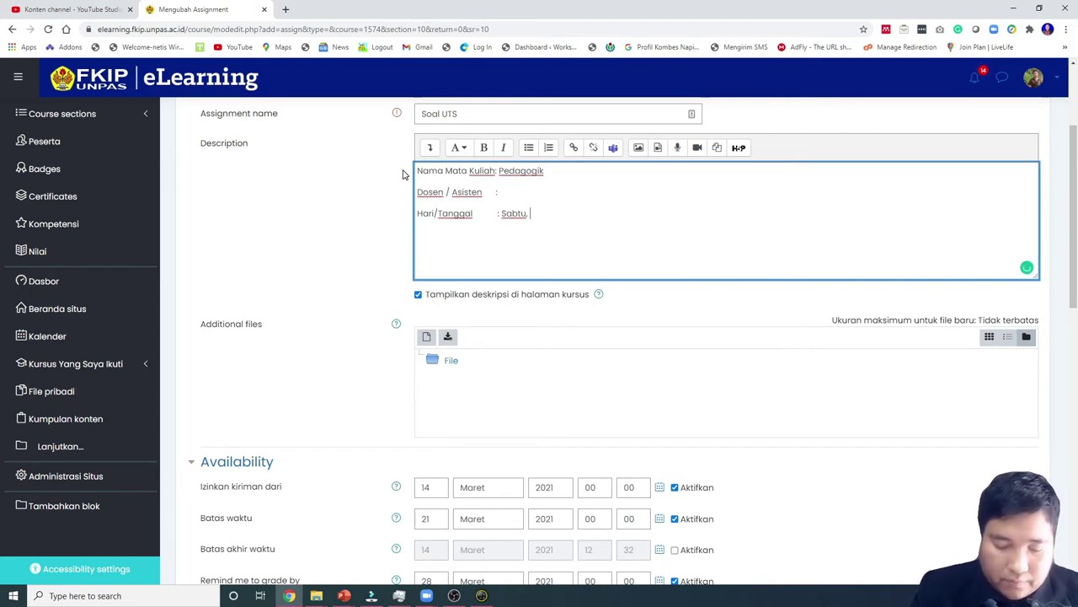
key(BackSpace)
text(/ 2)
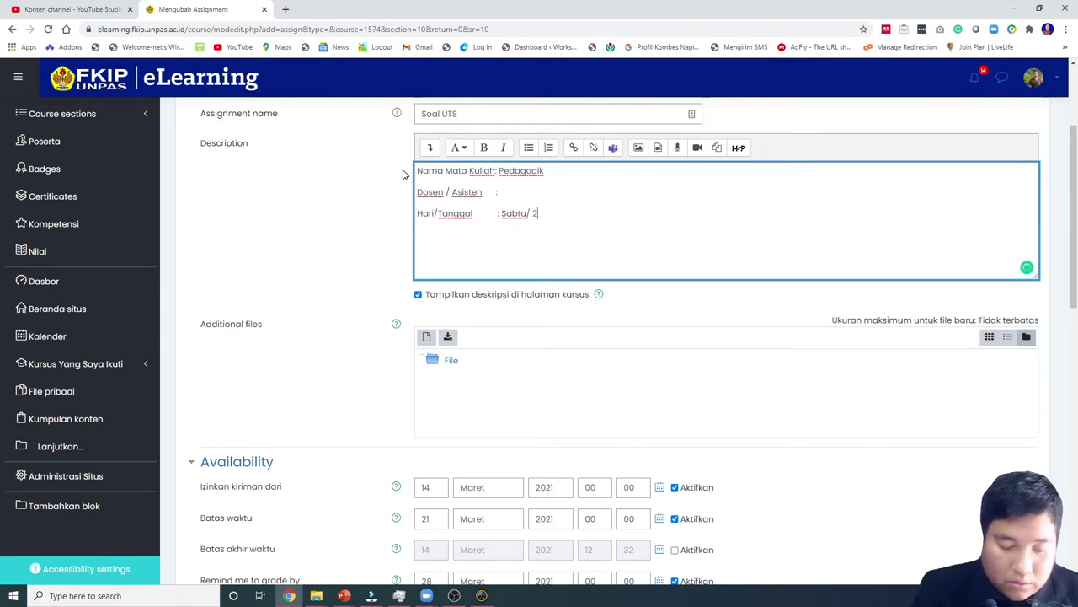
text(7 Maret )
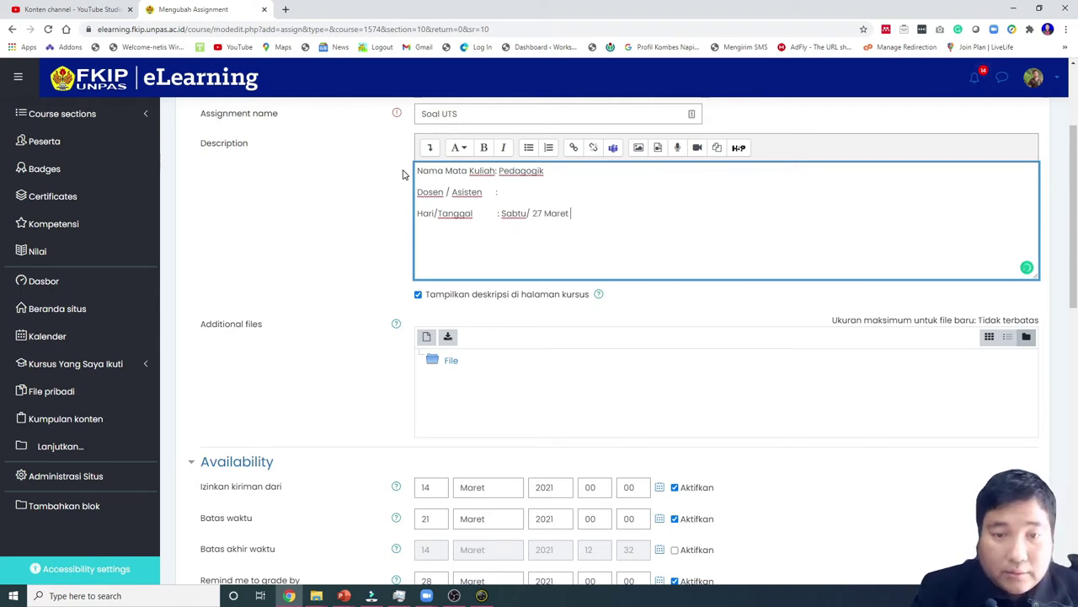
text(2021 )
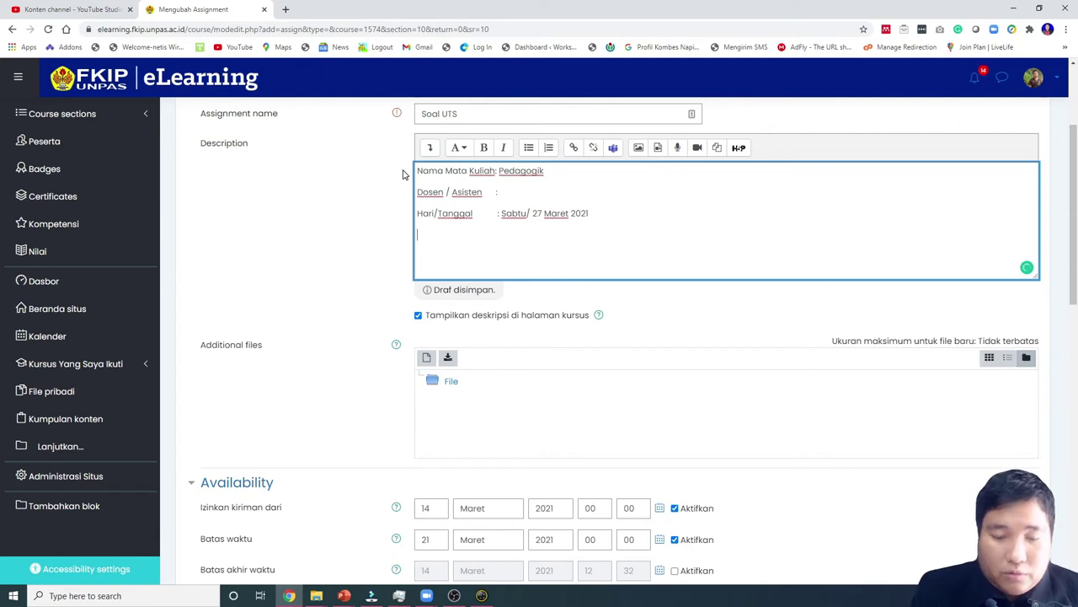
- Add the description line "Waktu : 07.30 s.d. 09.00", aligning its colon with the lines above
text(Waktu)
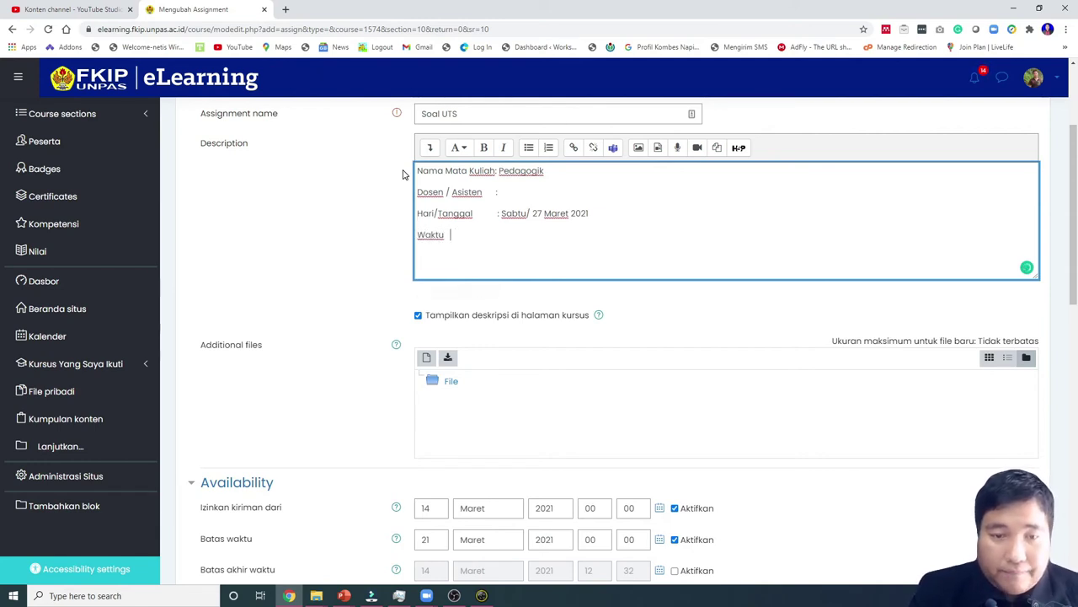
key(Tab)
key(Tab)
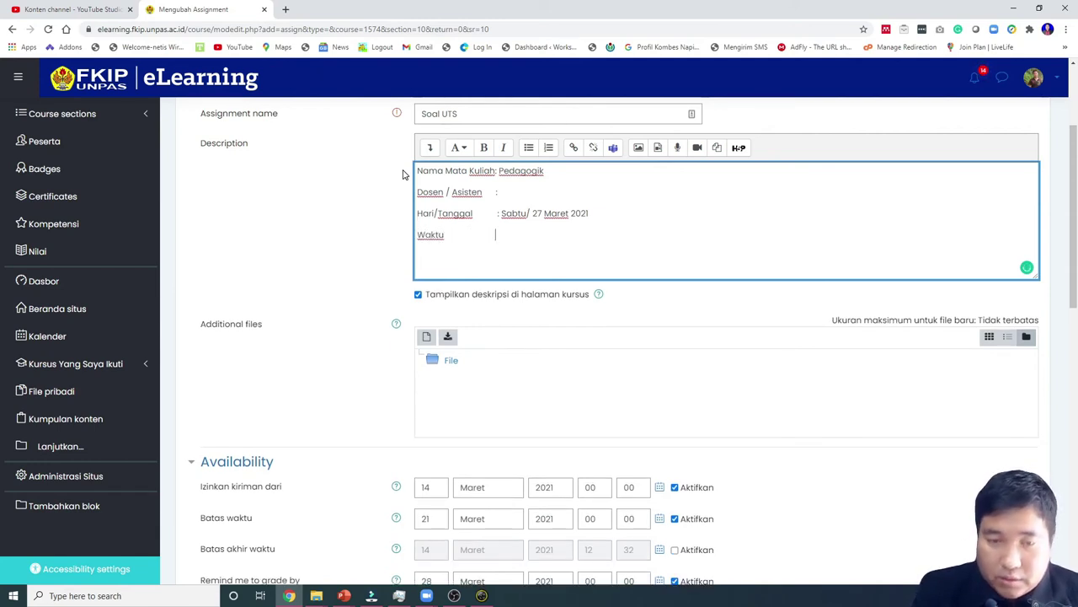
text(: 07)
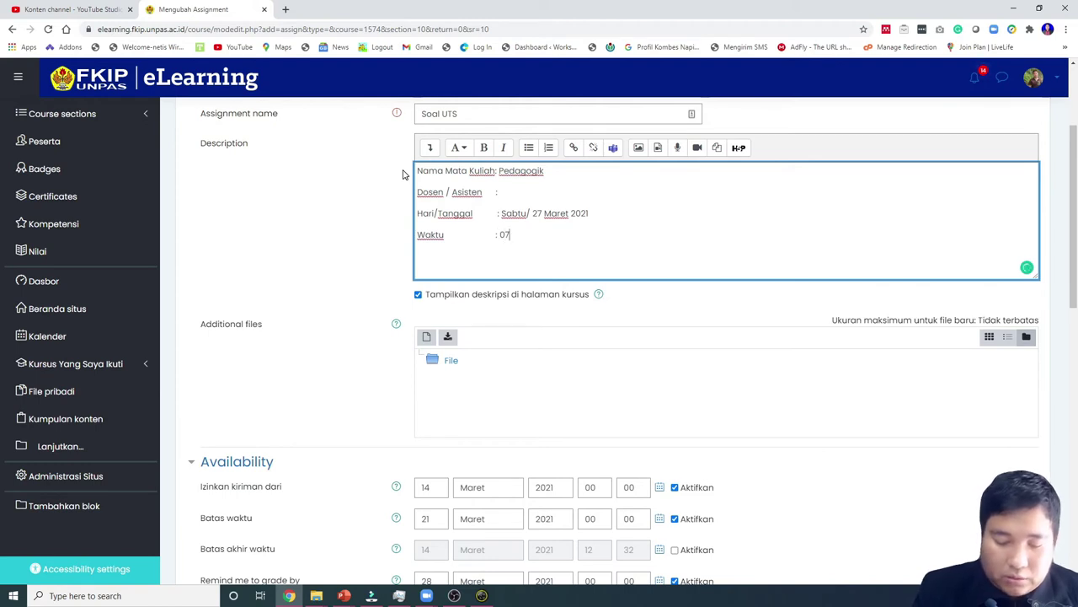
text(.30 s.d. 09.00)
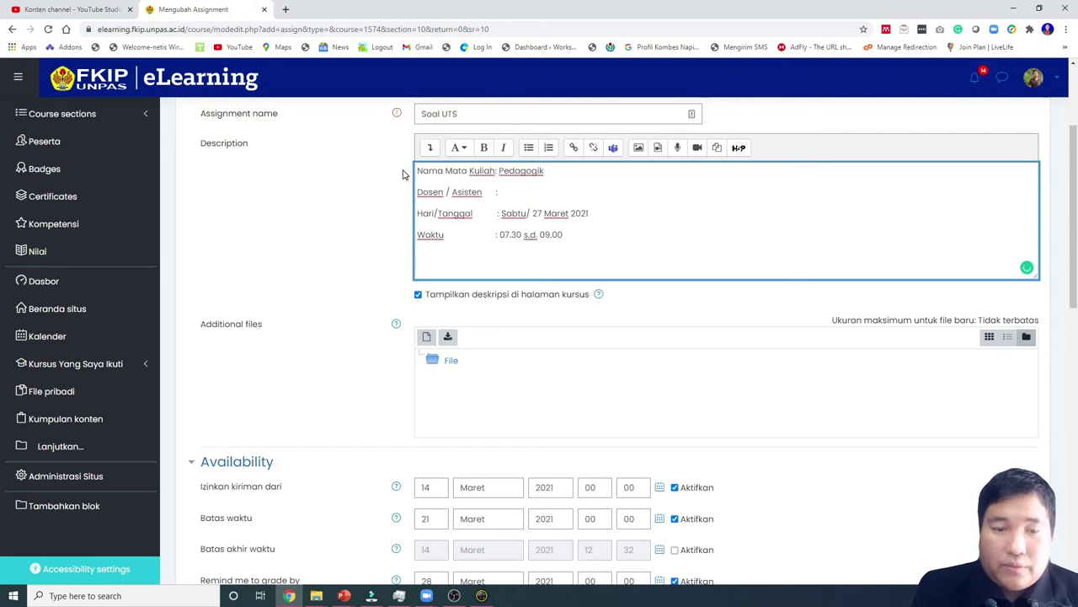
click(418, 296)
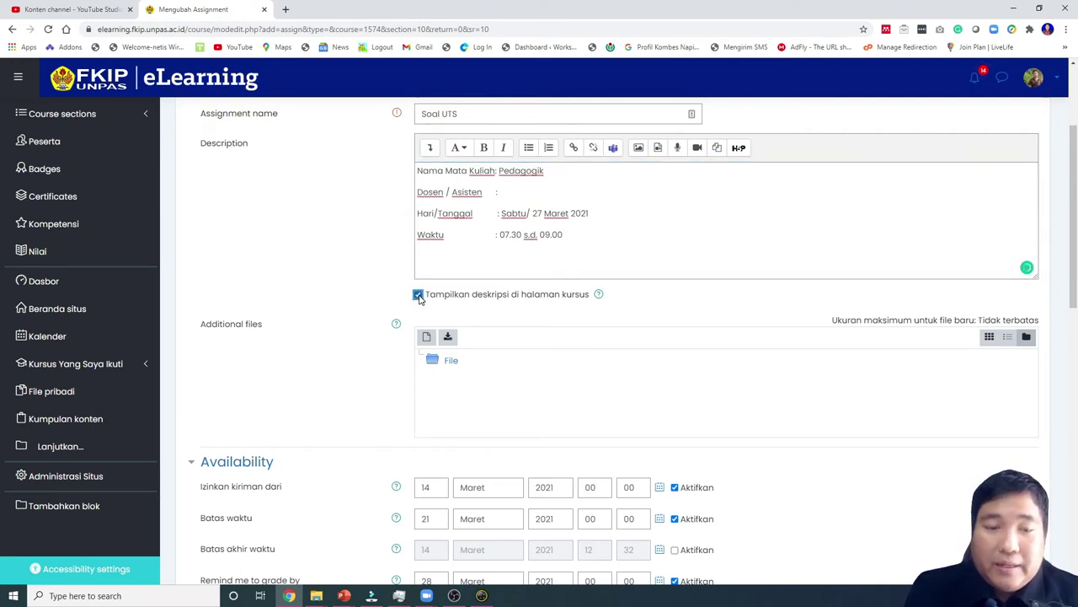
- Set the day from which submissions are allowed (Izinkan kiriman dari) to 27 Maret 2021
scroll(419, 296, down, 2)
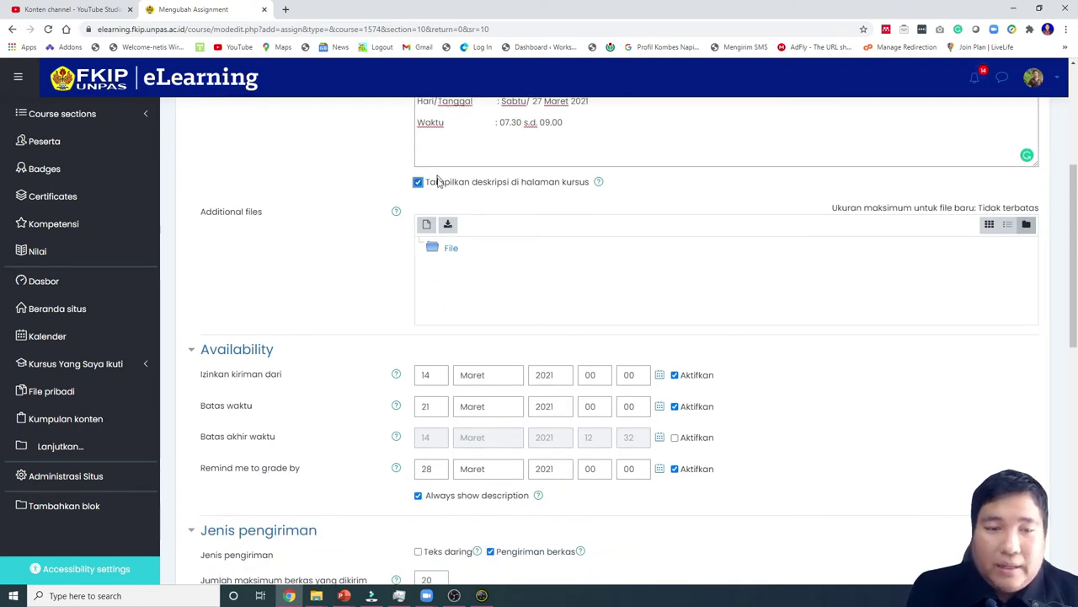
scroll(435, 269, down, 1)
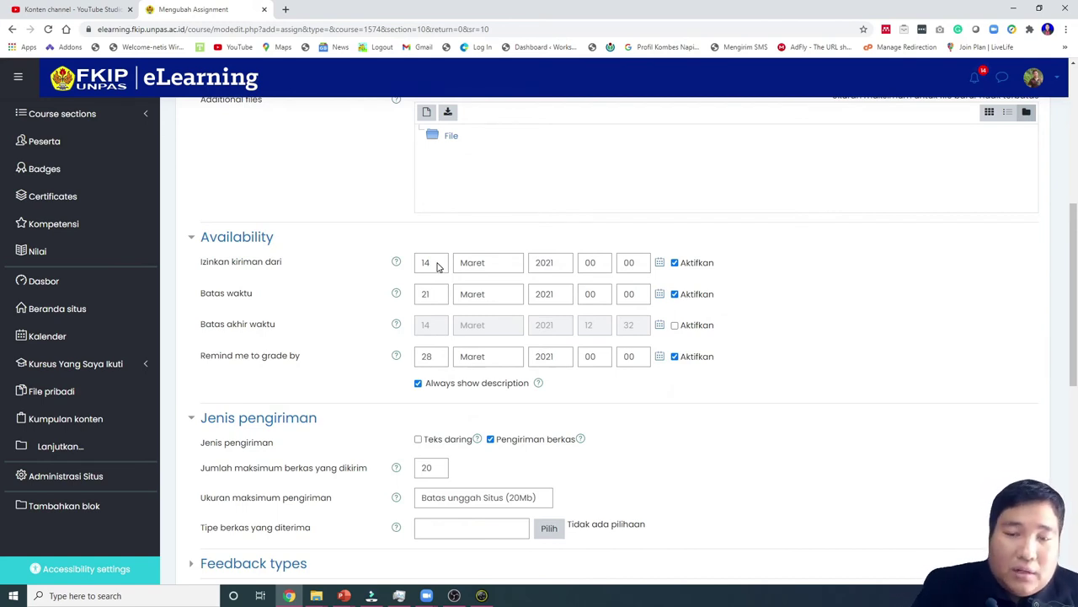
scroll(437, 266, down, 2)
scroll(437, 266, up, 2)
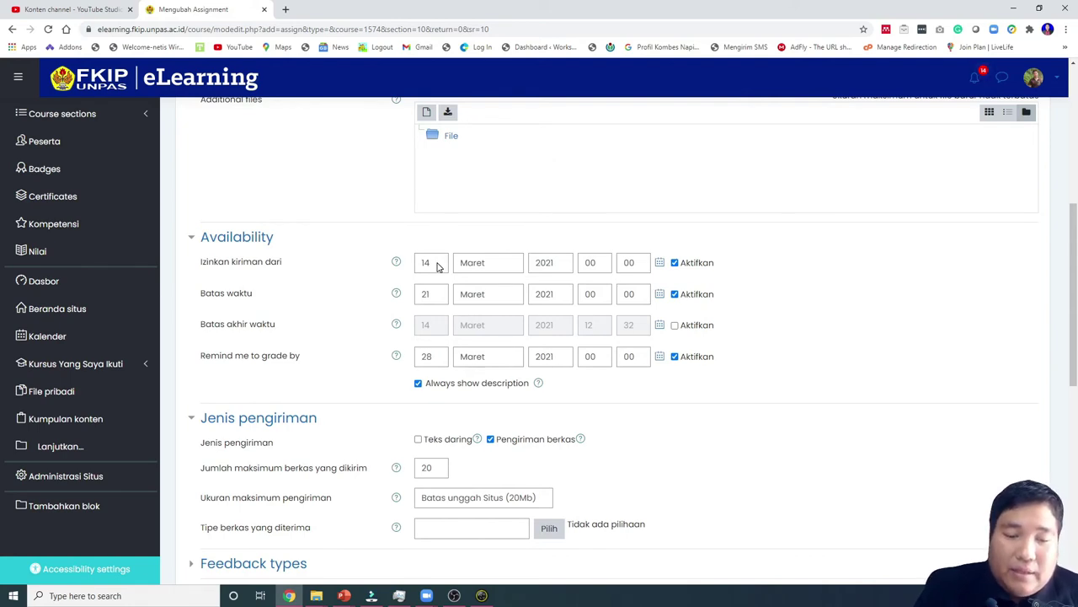
click(437, 266)
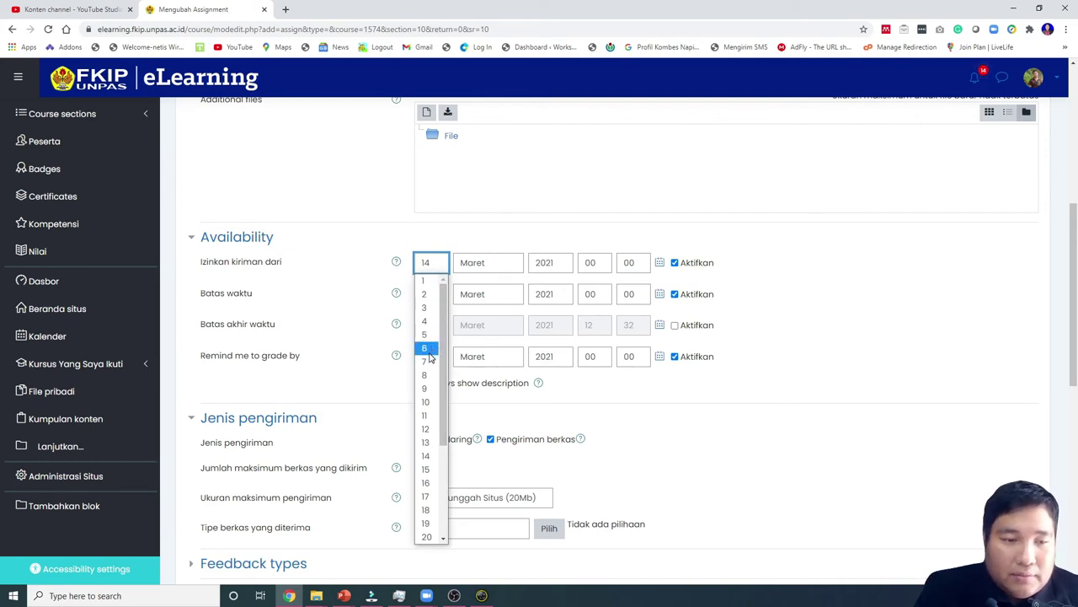
click(426, 456)
scroll(503, 286, up, 5)
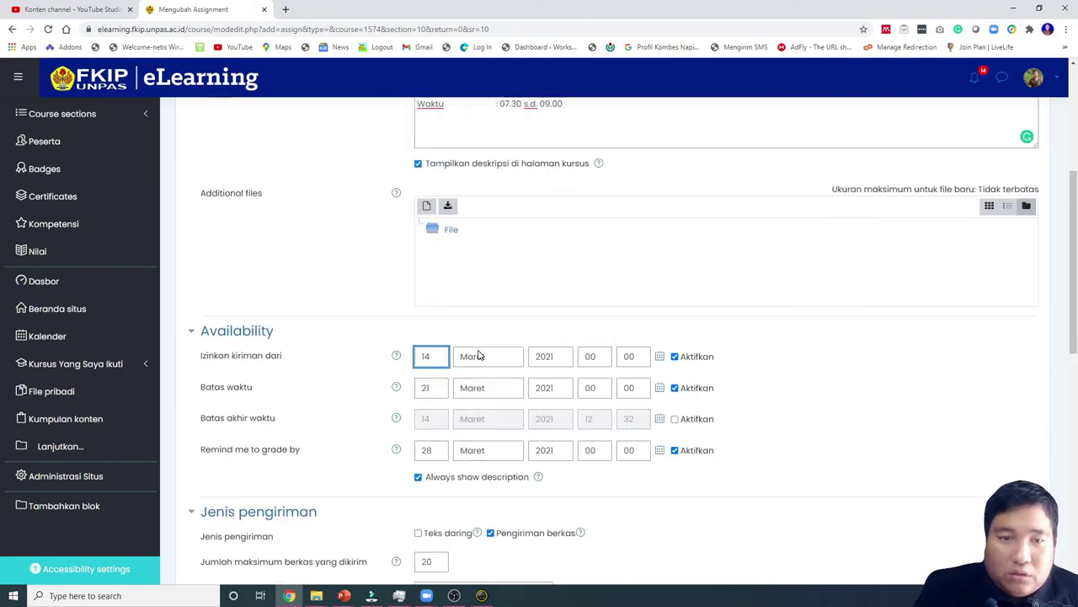
scroll(429, 434, down, 3)
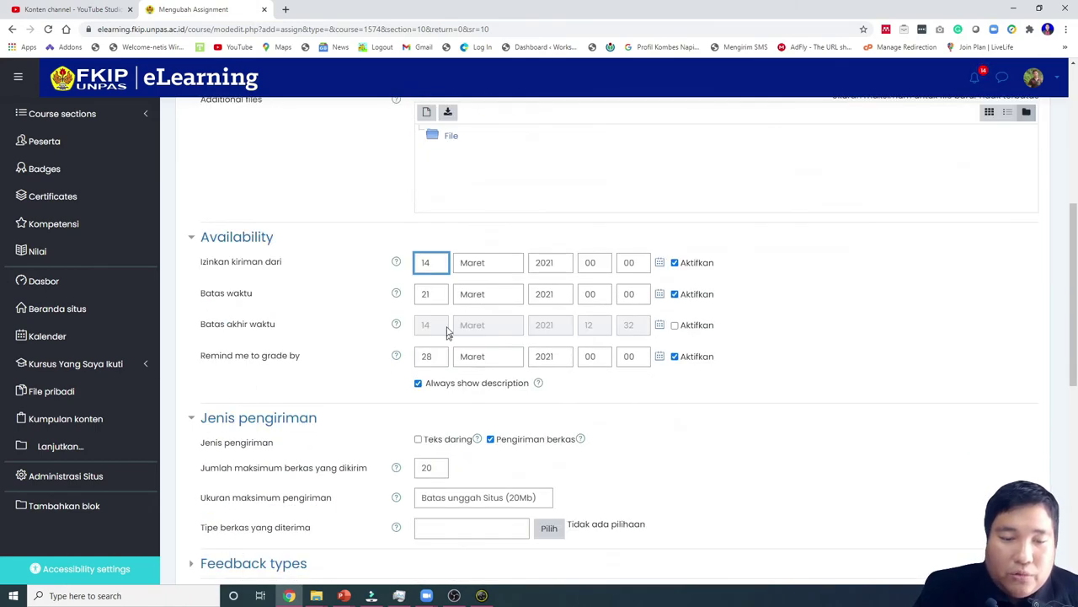
click(425, 264)
click(412, 409)
scroll(421, 316, down, 2)
scroll(421, 314, up, 2)
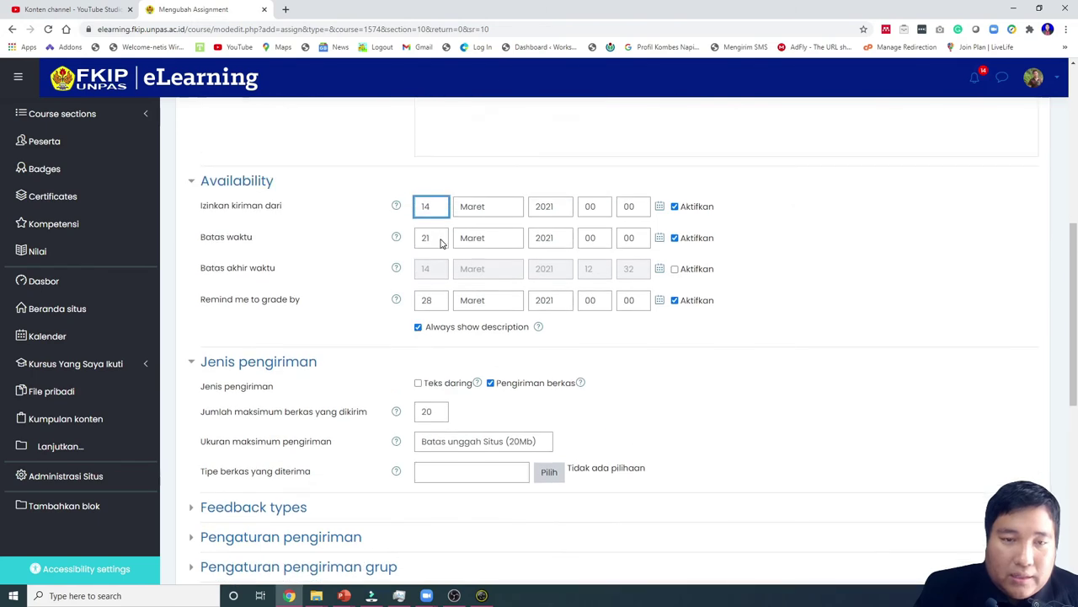
click(431, 205)
scroll(439, 354, down, 3)
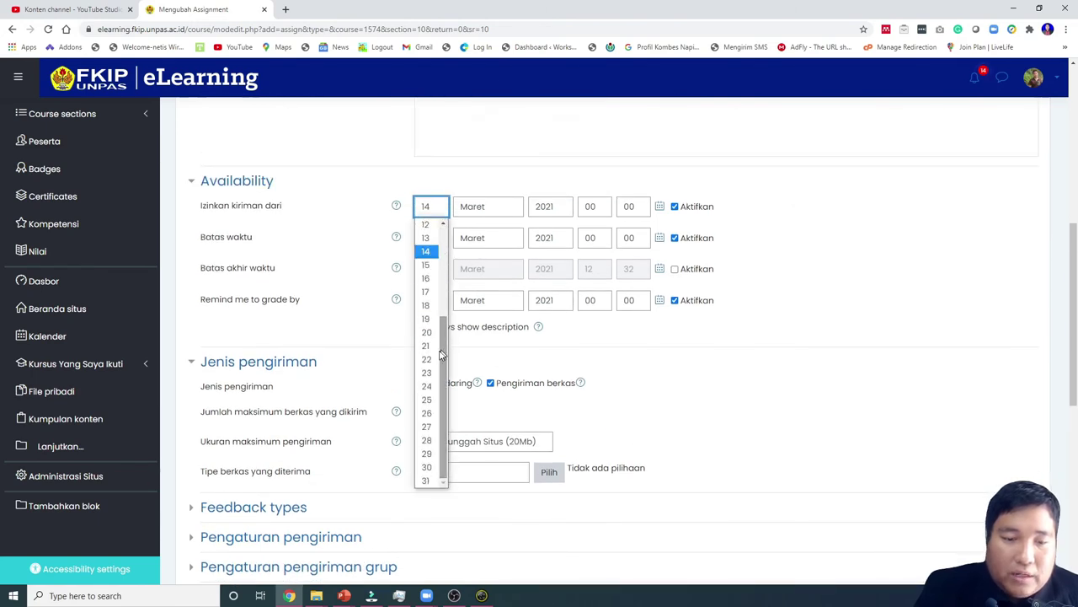
click(426, 427)
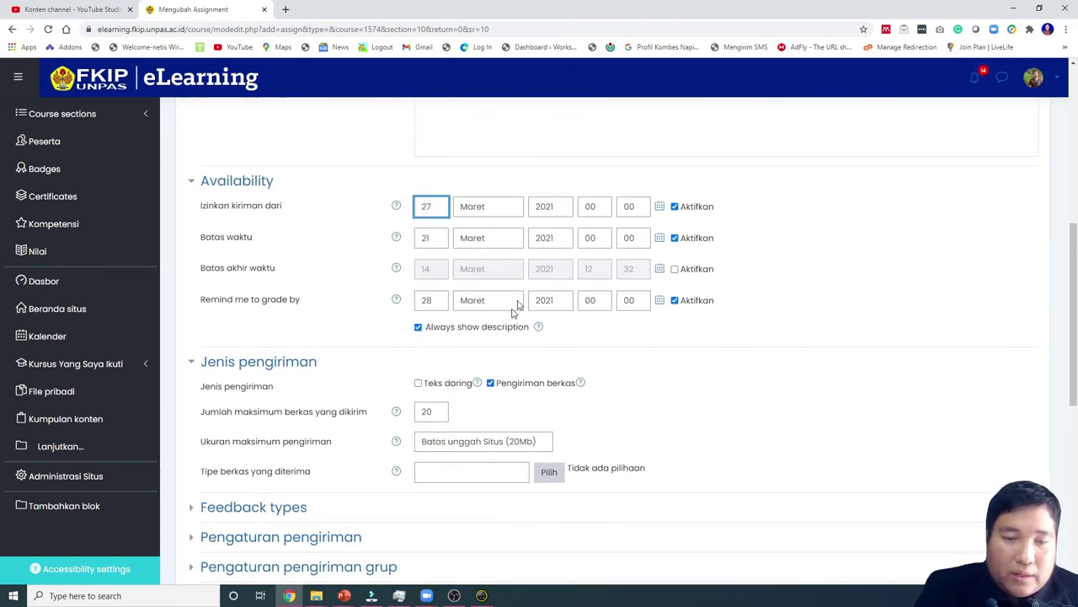
- Set the day of the due date (Batas waktu) to 30
click(425, 245)
scroll(438, 396, down, 4)
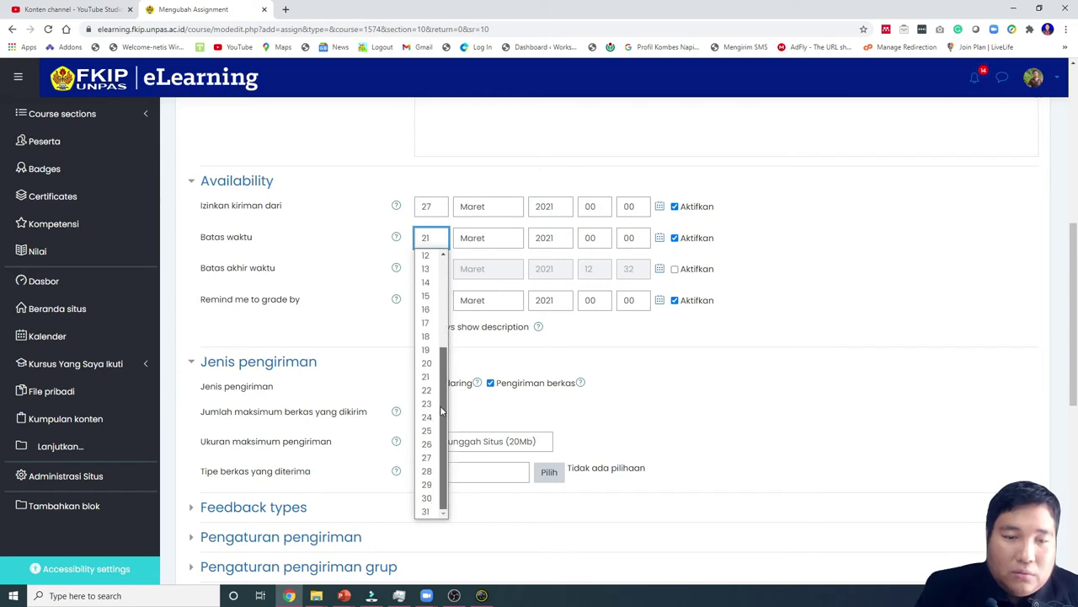
click(426, 498)
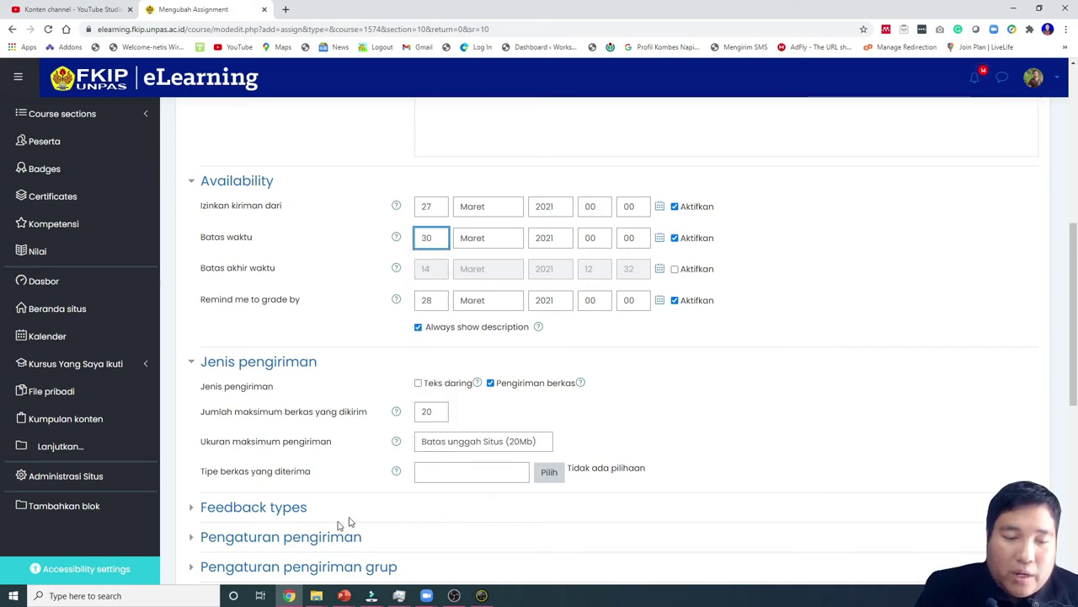
- Set the time from which submissions are allowed to 07:30
scroll(519, 315, up, 3)
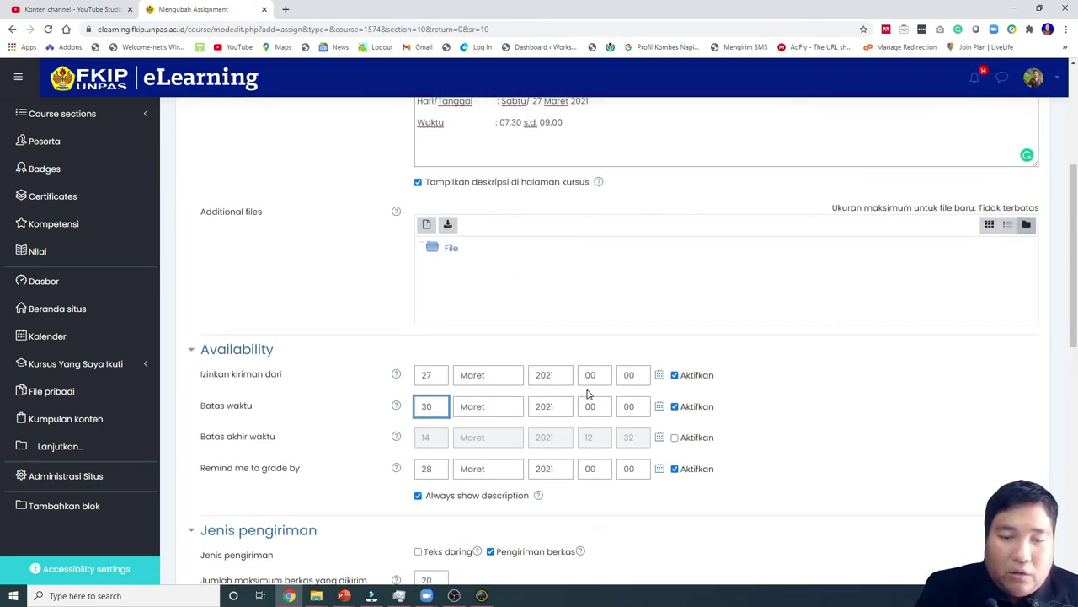
scroll(595, 378, up, 2)
scroll(599, 323, down, 2)
click(598, 320)
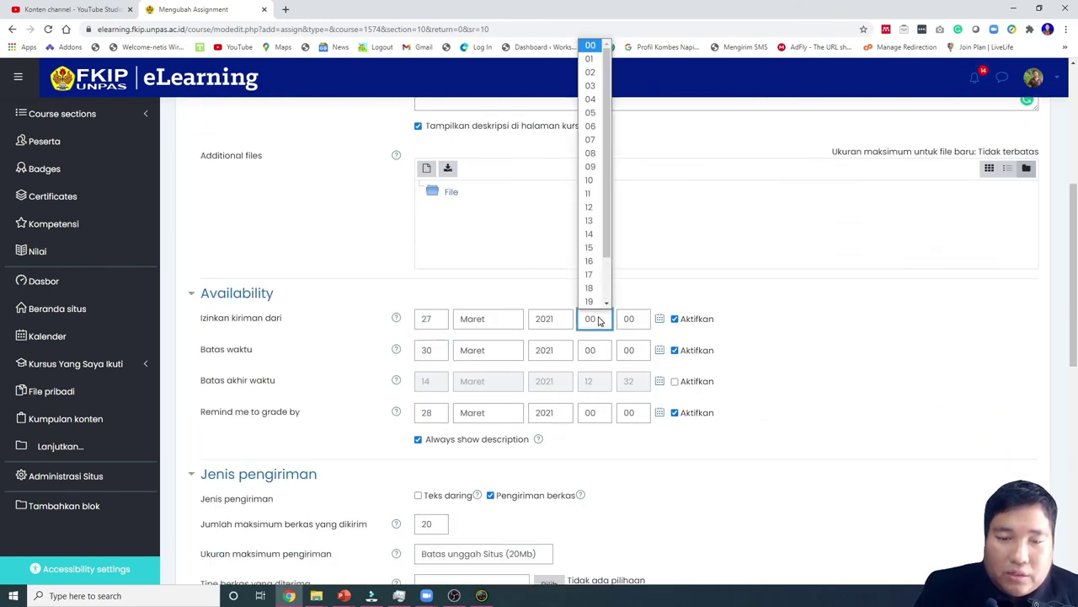
click(590, 139)
click(628, 320)
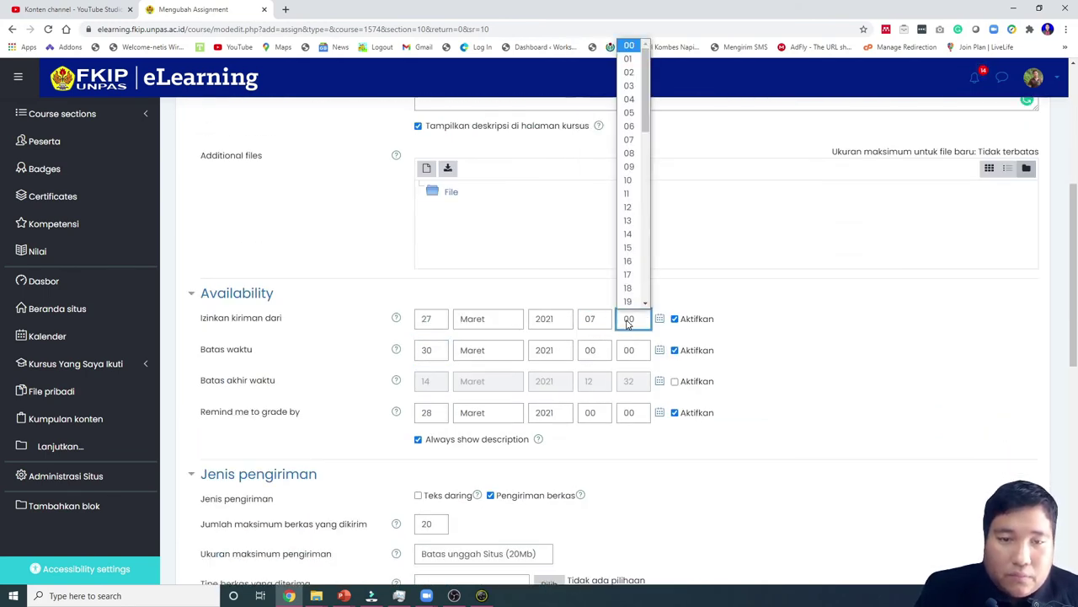
scroll(629, 219, down, 3)
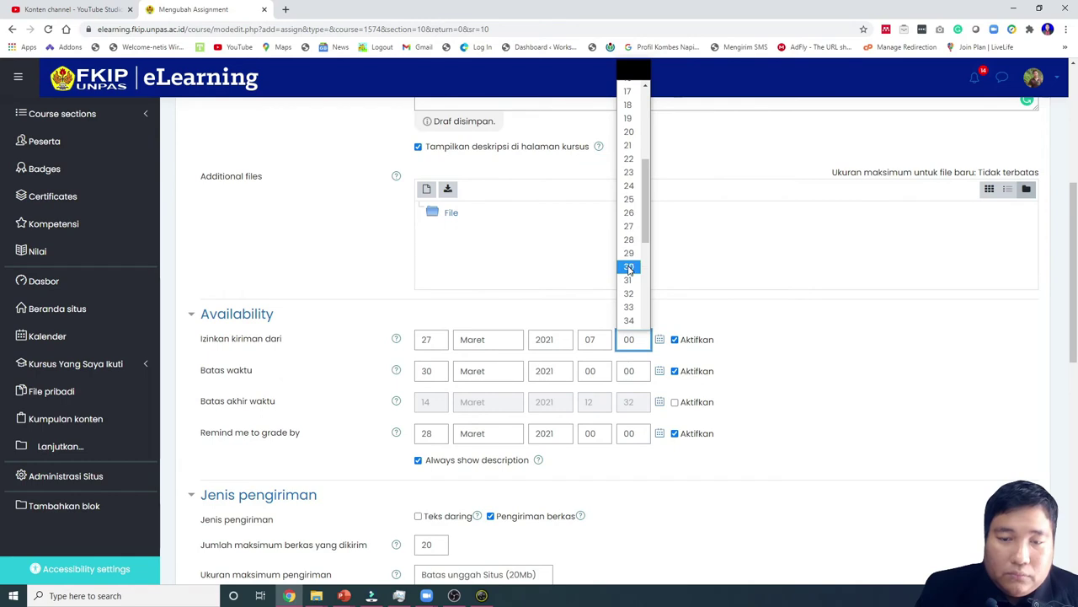
click(630, 268)
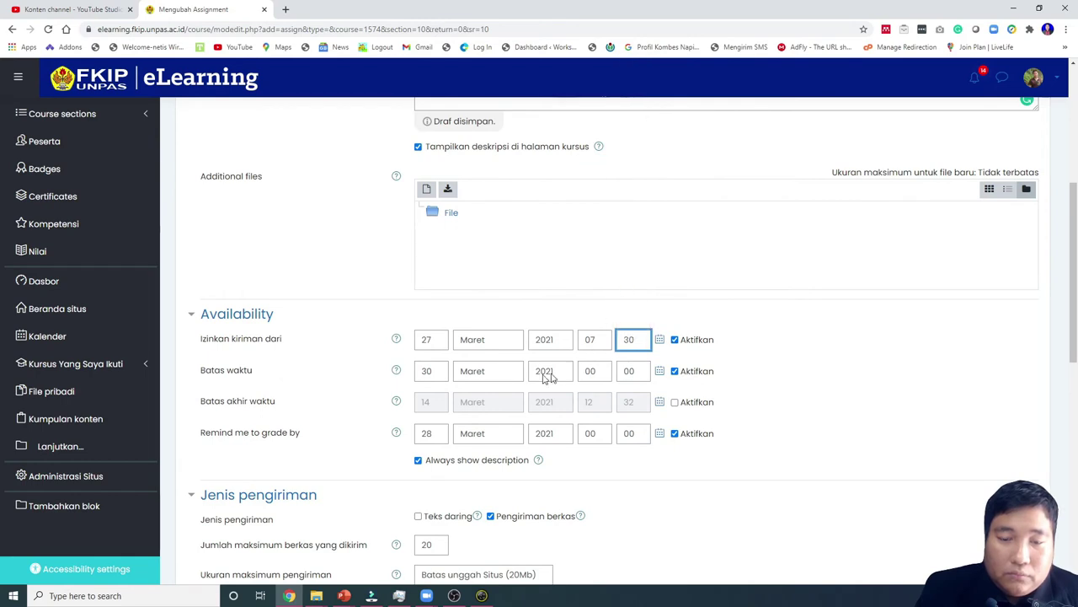
- Set the due date (Batas waktu) to day 27 and its hour to 09
click(428, 378)
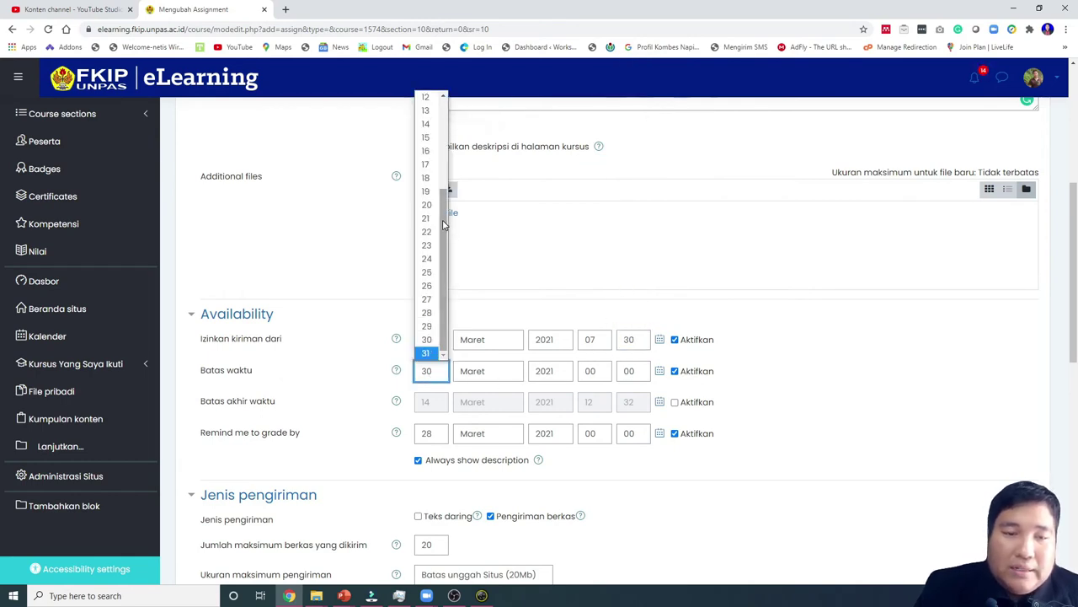
scroll(433, 193, down, 1)
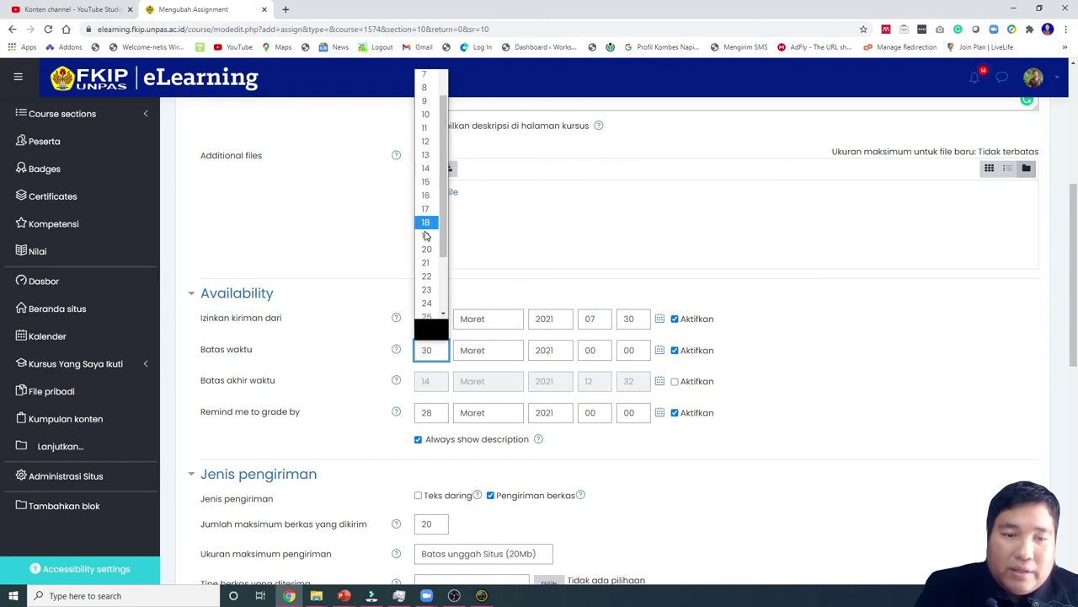
click(431, 258)
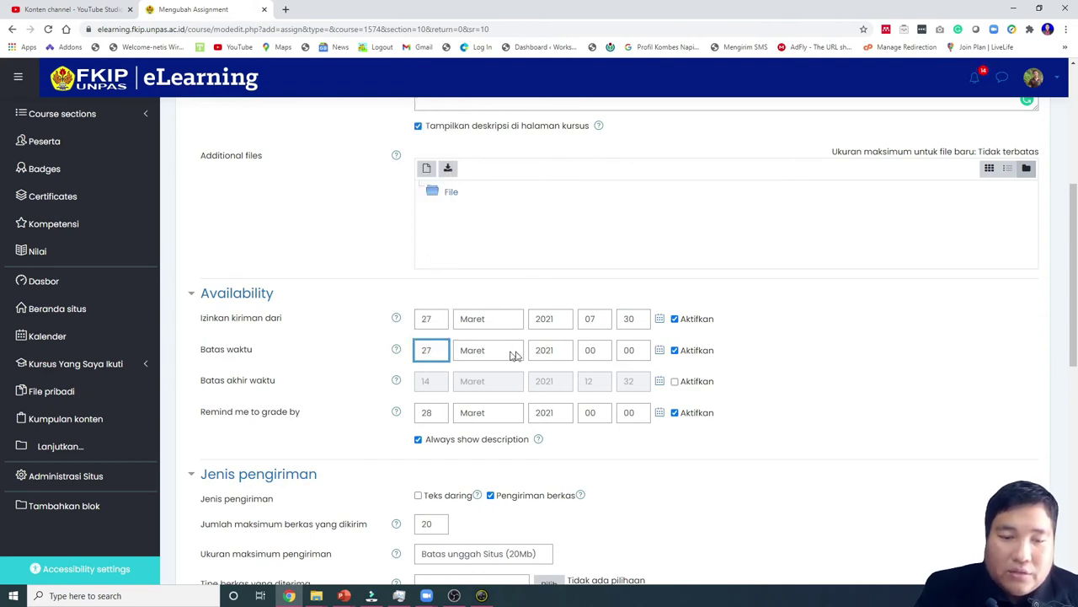
click(598, 357)
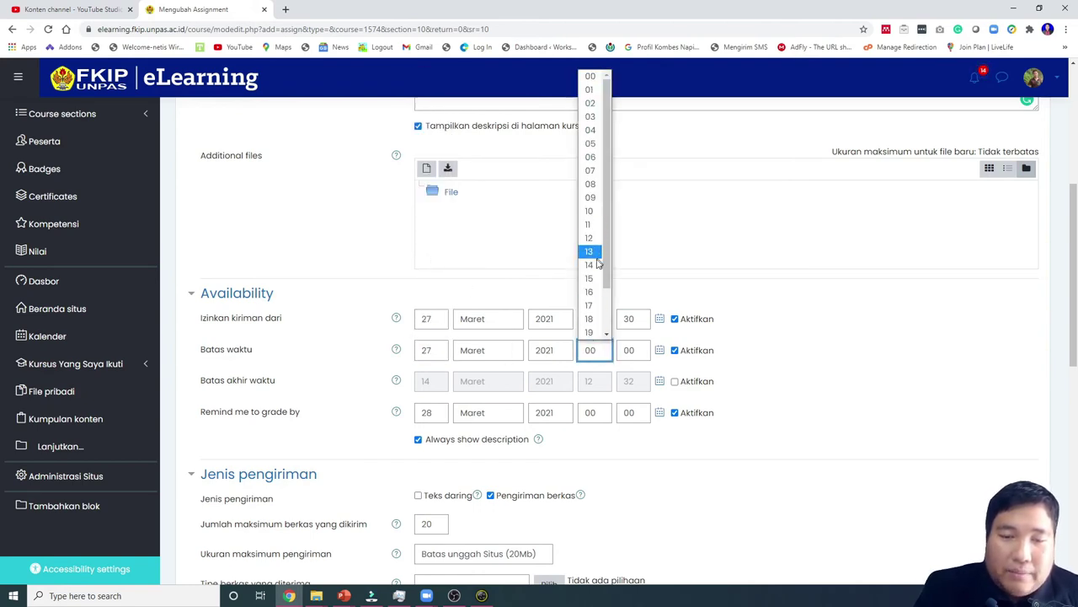
click(590, 165)
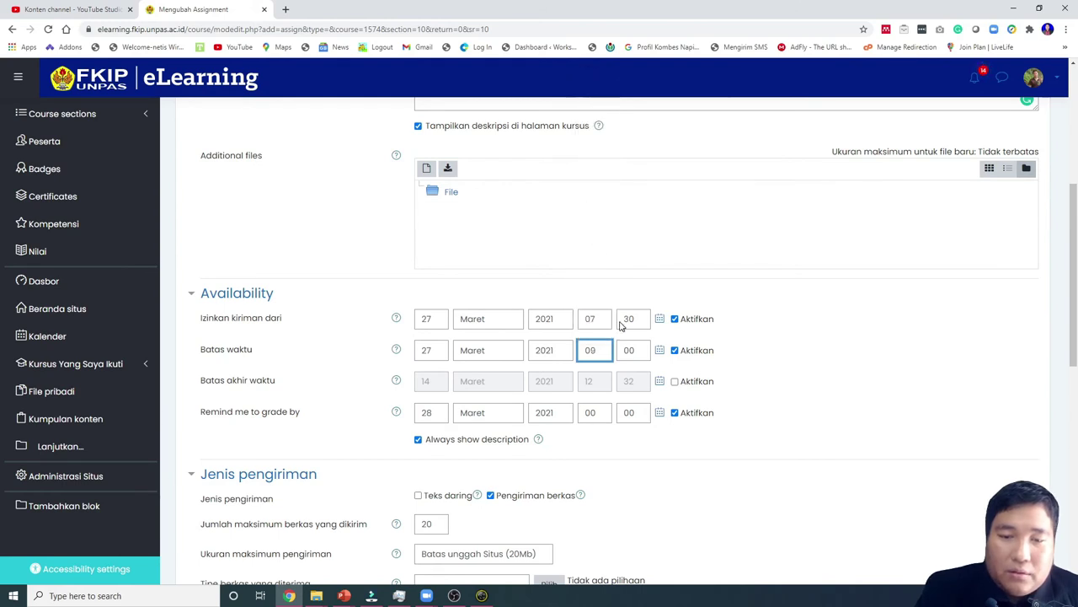
- Enable the cut-off date (Batas akhir waktu) and set it to 27 Maret 2021 at 09:00
click(706, 390)
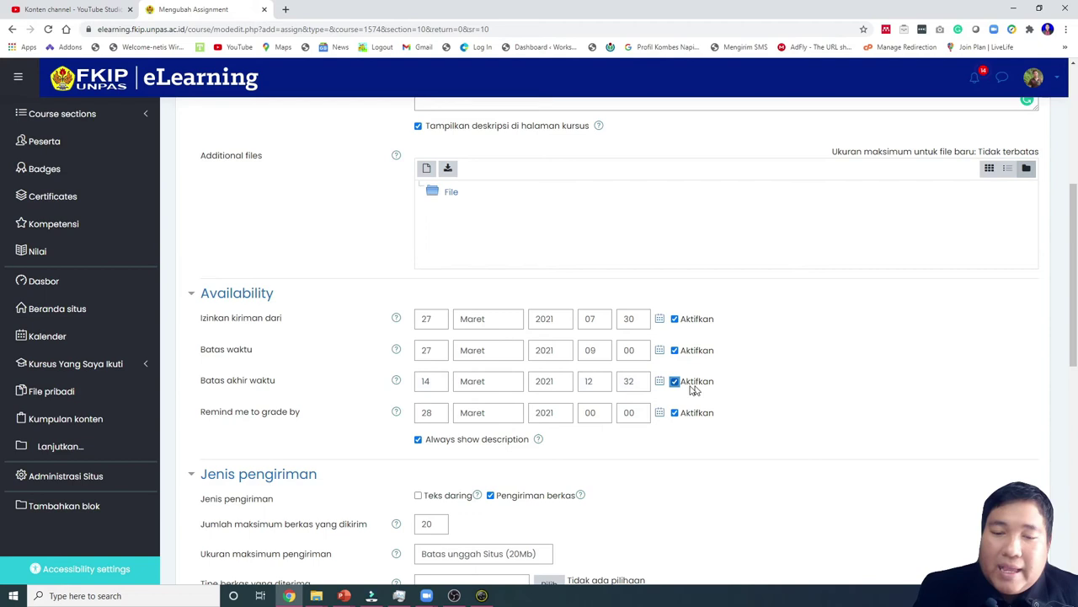
click(435, 384)
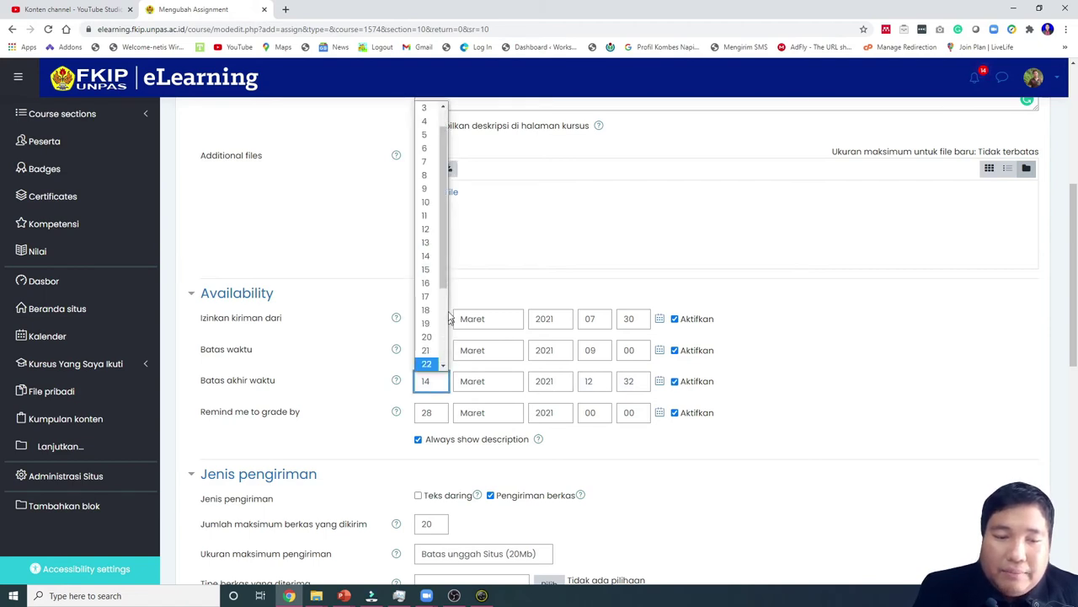
scroll(447, 193, down, 3)
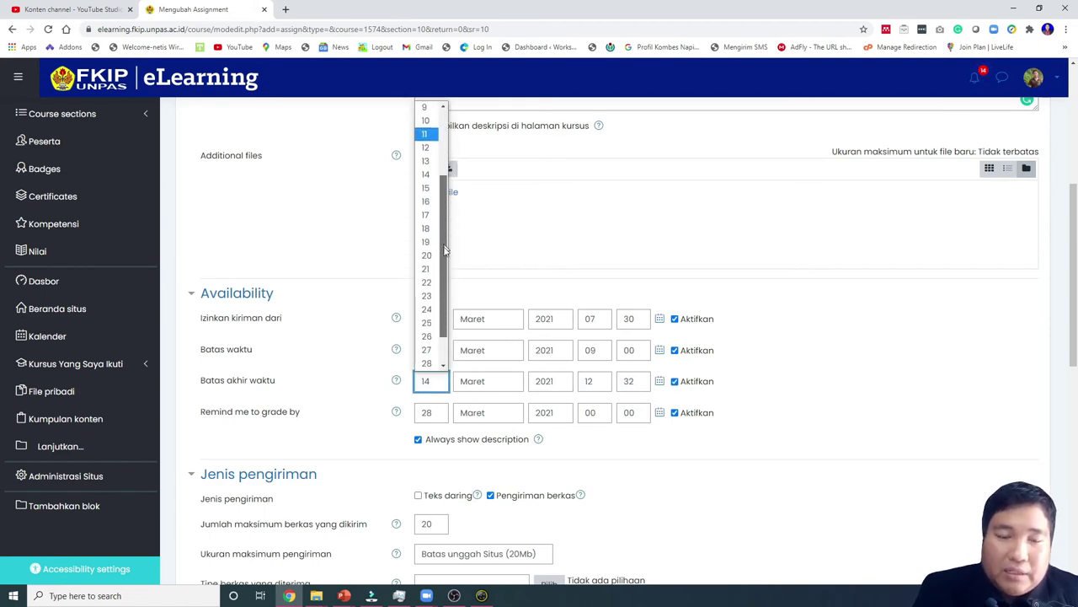
click(428, 310)
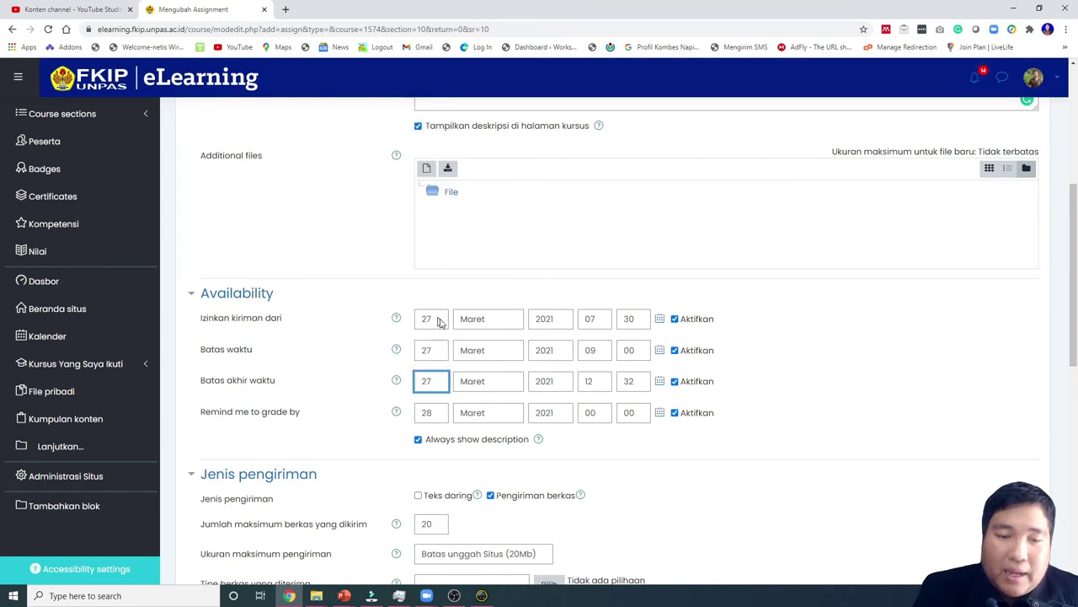
click(595, 386)
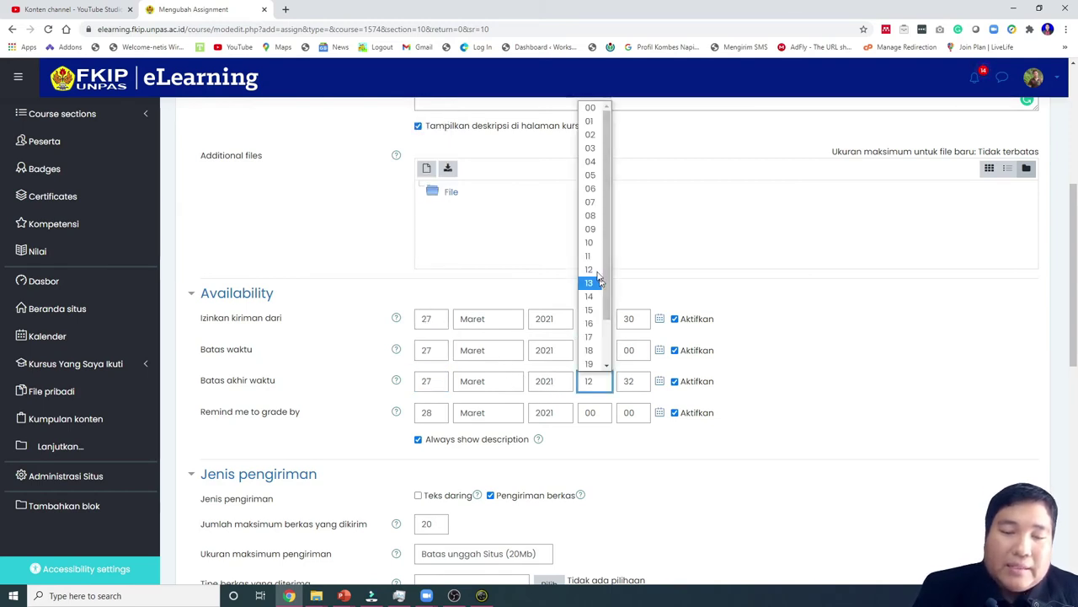
click(590, 229)
click(632, 381)
scroll(636, 223, up, 4)
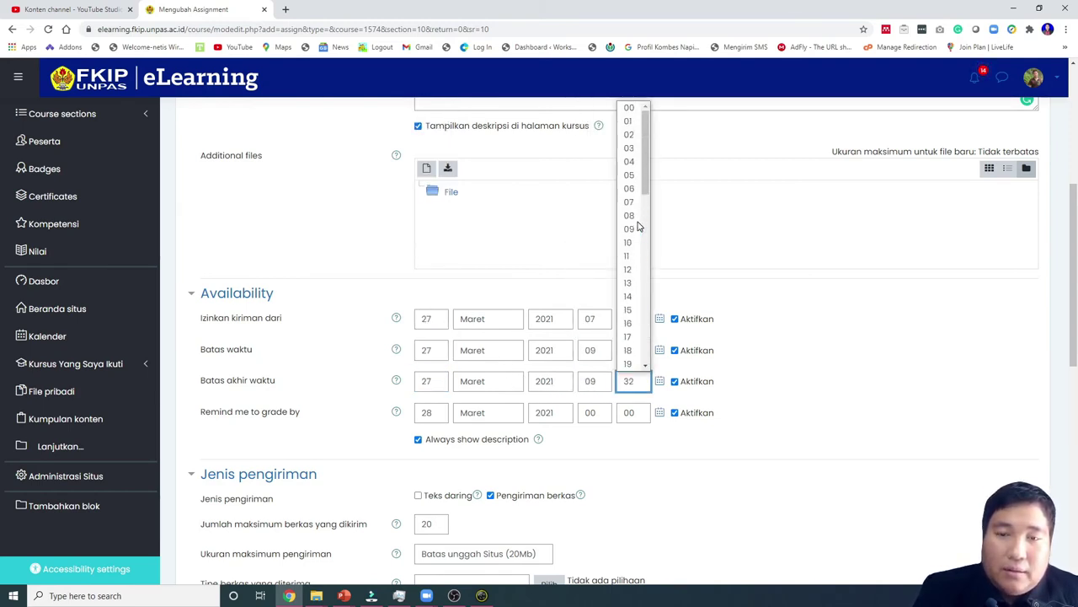
click(629, 107)
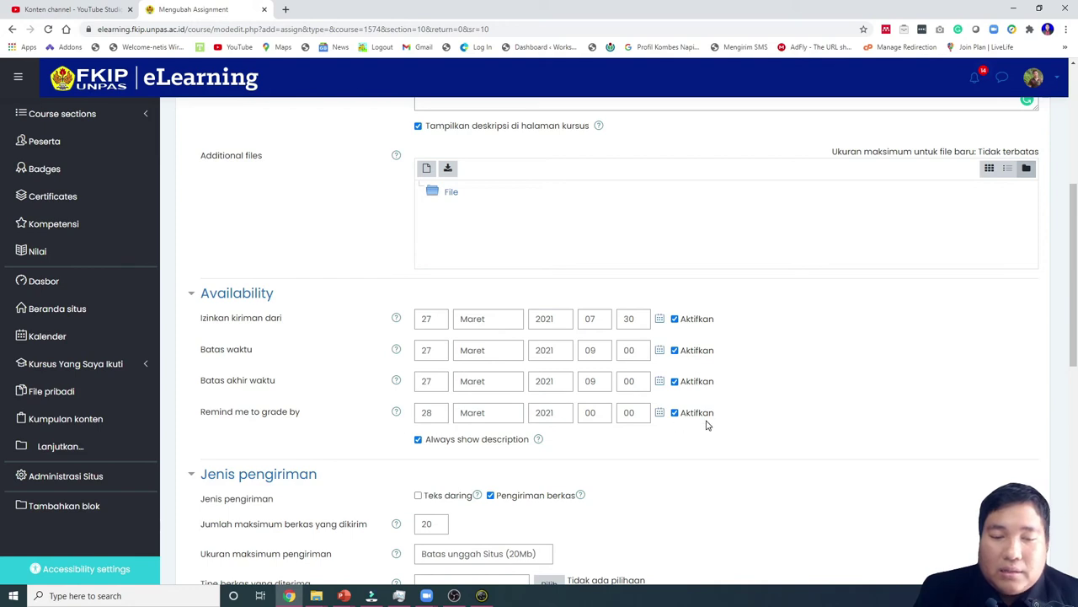
- Restrict the accepted submission file types to Berkas dokumen and Dokumen PDF, and save the selection
scroll(708, 425, down, 1)
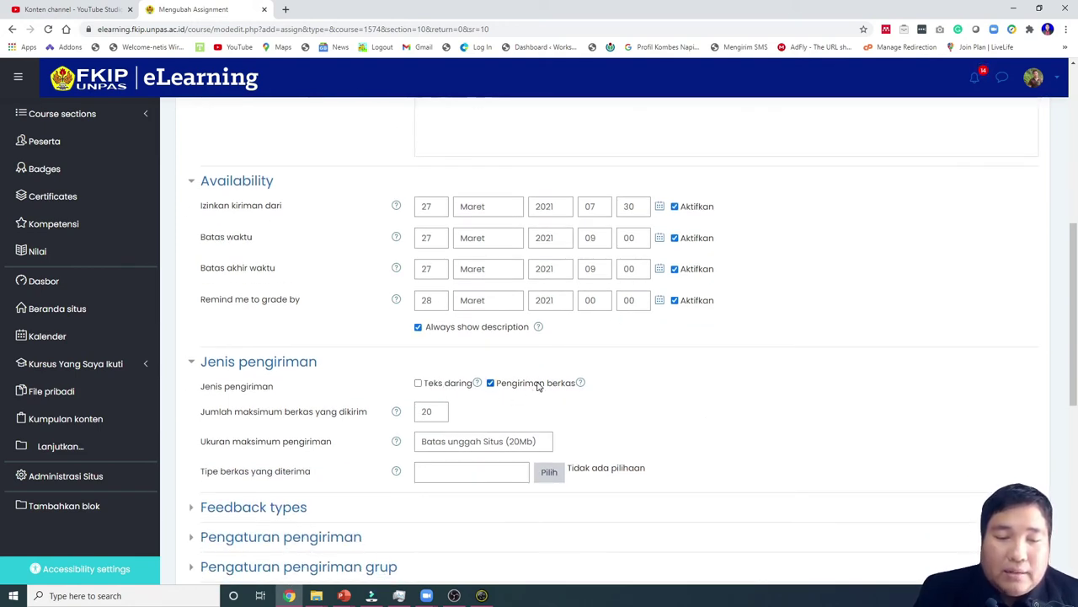
click(547, 471)
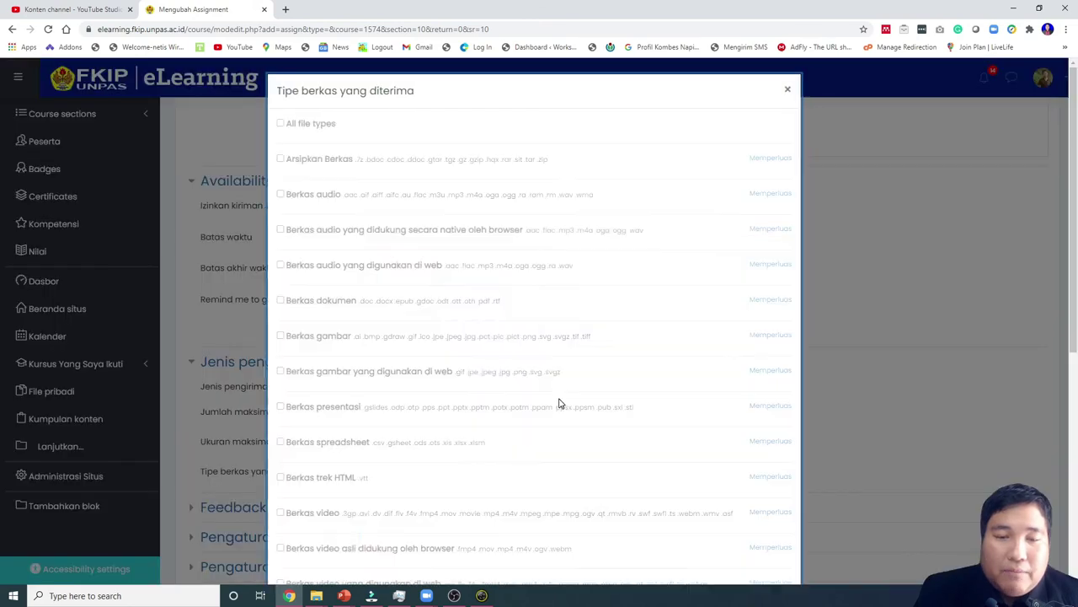
click(322, 301)
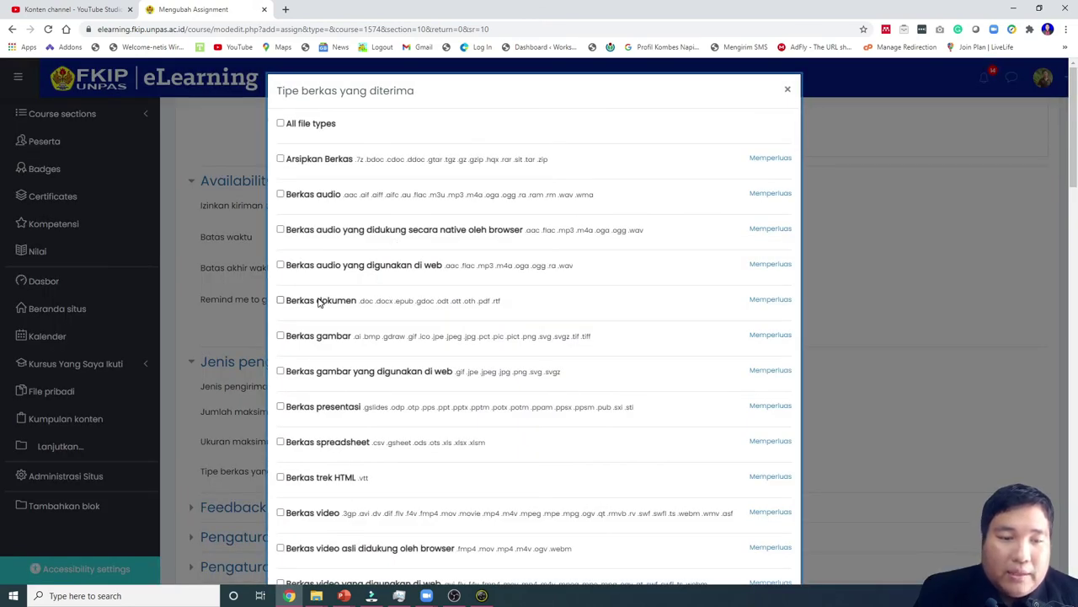
click(770, 299)
click(327, 301)
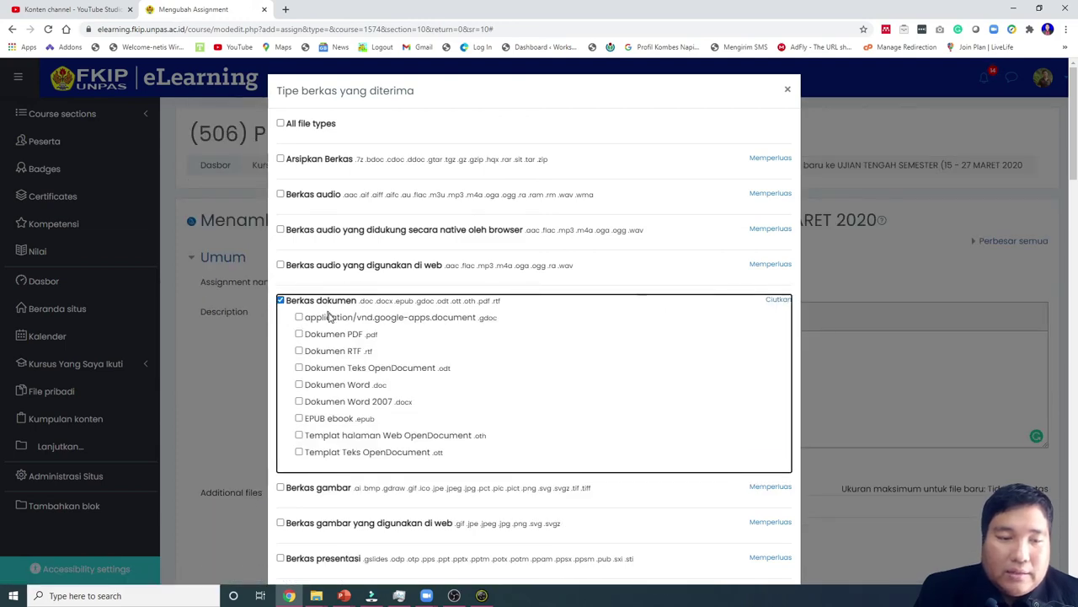
click(339, 336)
scroll(486, 351, down, 10)
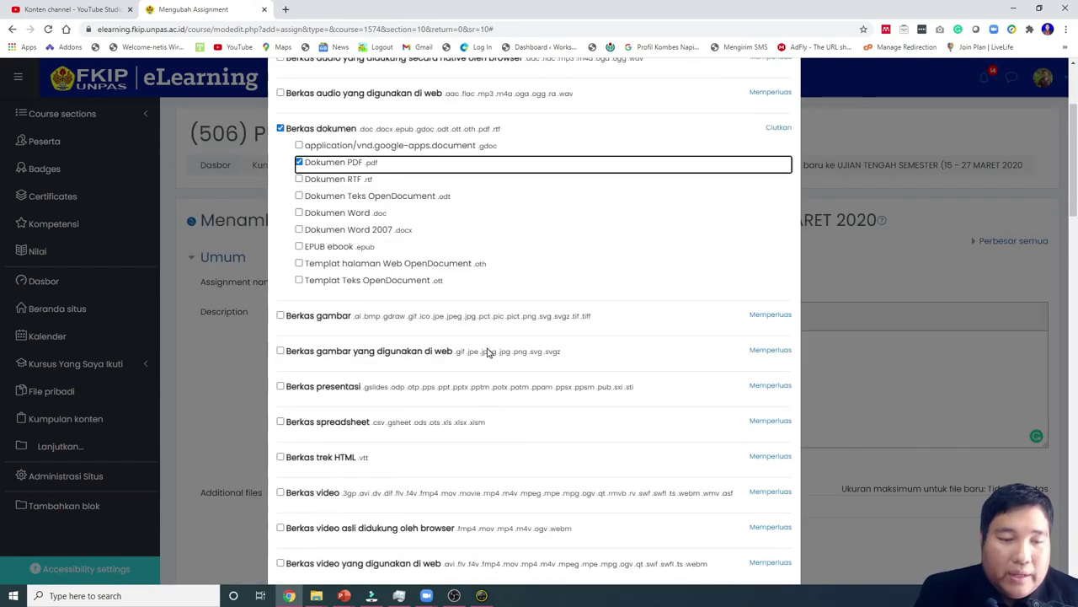
scroll(582, 395, down, 10)
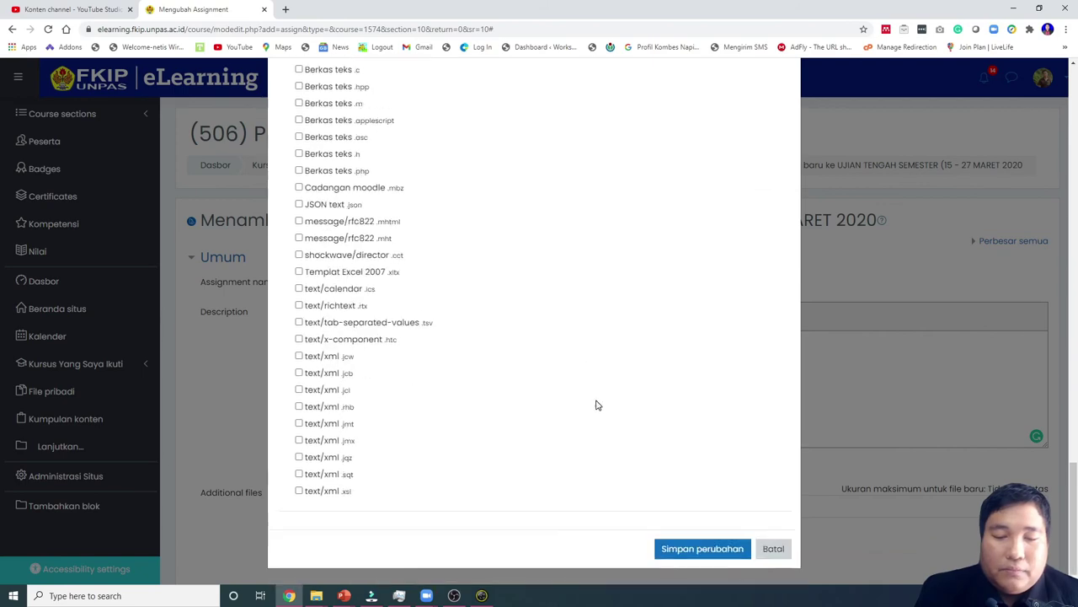
click(702, 550)
scroll(615, 402, up, 8)
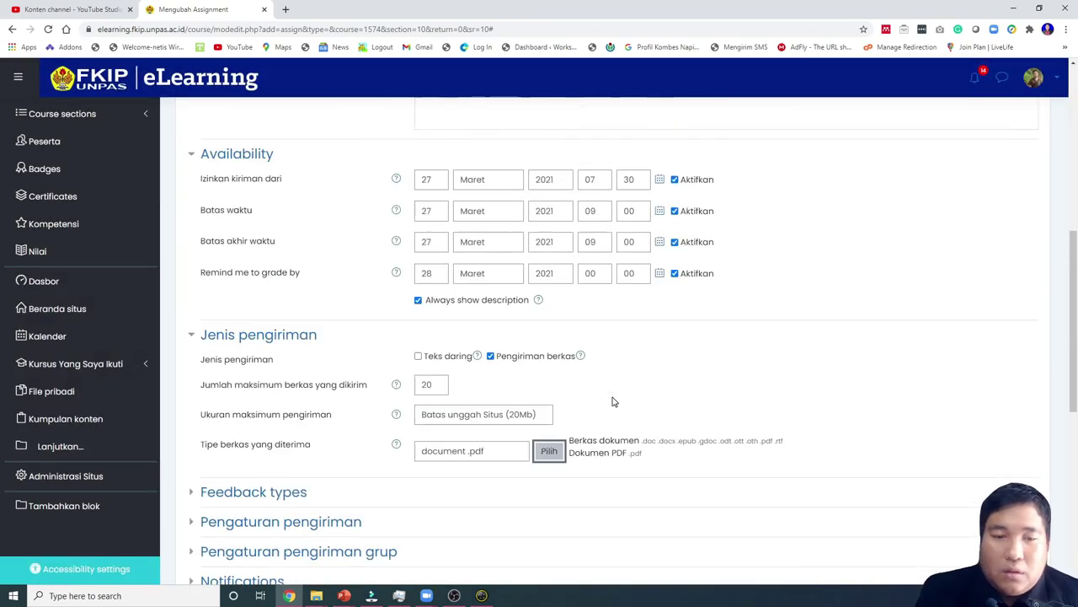
- Add the line "Keterangan : File yang Diupload berbentuk PDF." below the Waktu line in the assignment description
click(581, 374)
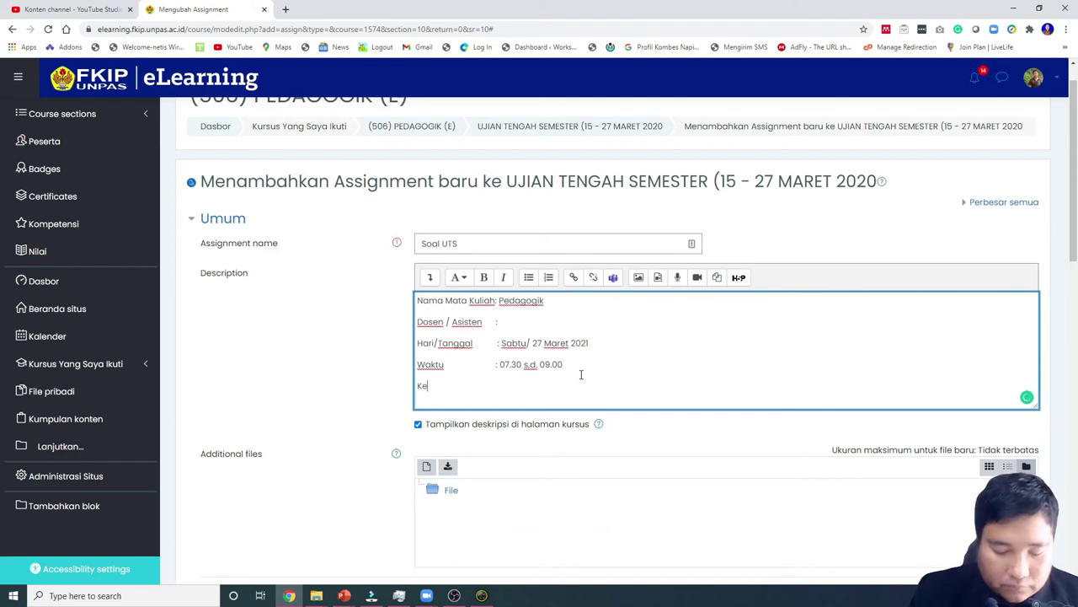
text(Keterangan)
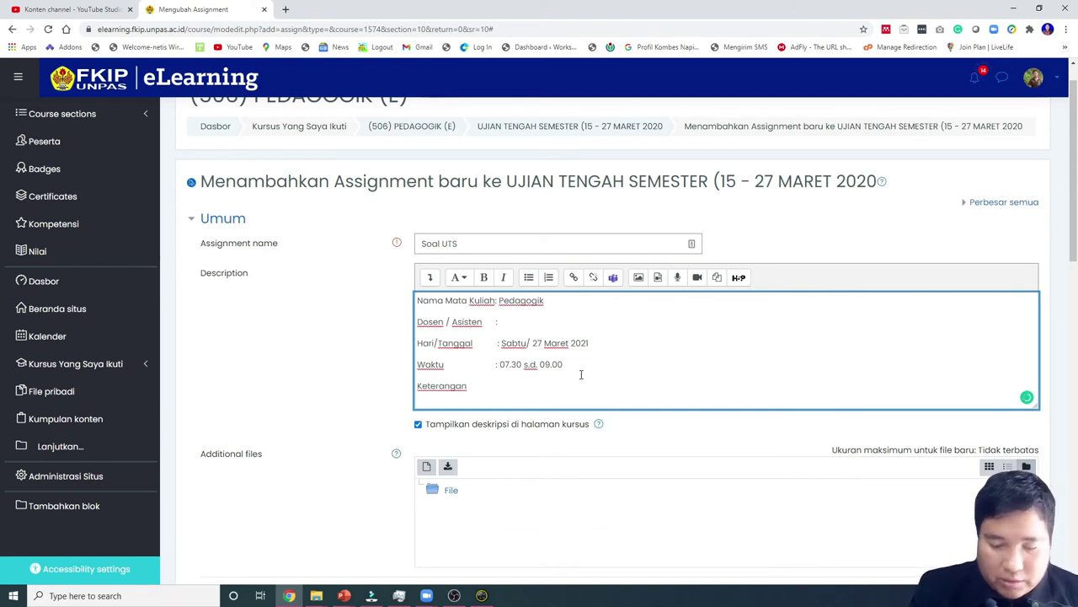
text(         : File yang Diupload berbentuk P)
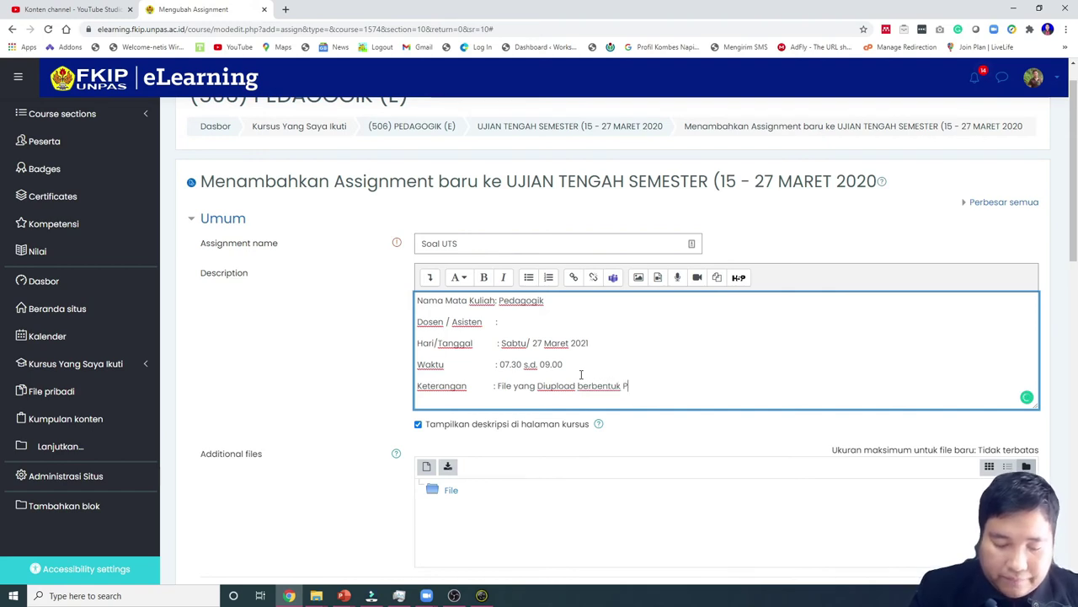
- Upload Soal UTS.pdf from the Soal UTS Contoh folder in Pictures as an additional file of the assignment
scroll(580, 374, down, 3)
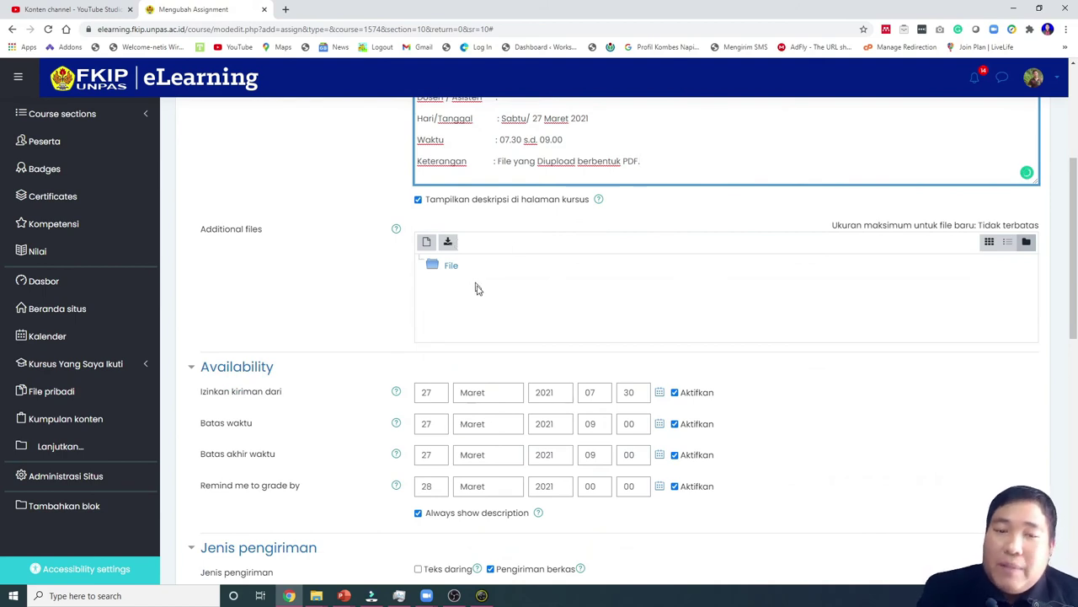
scroll(478, 289, up, 2)
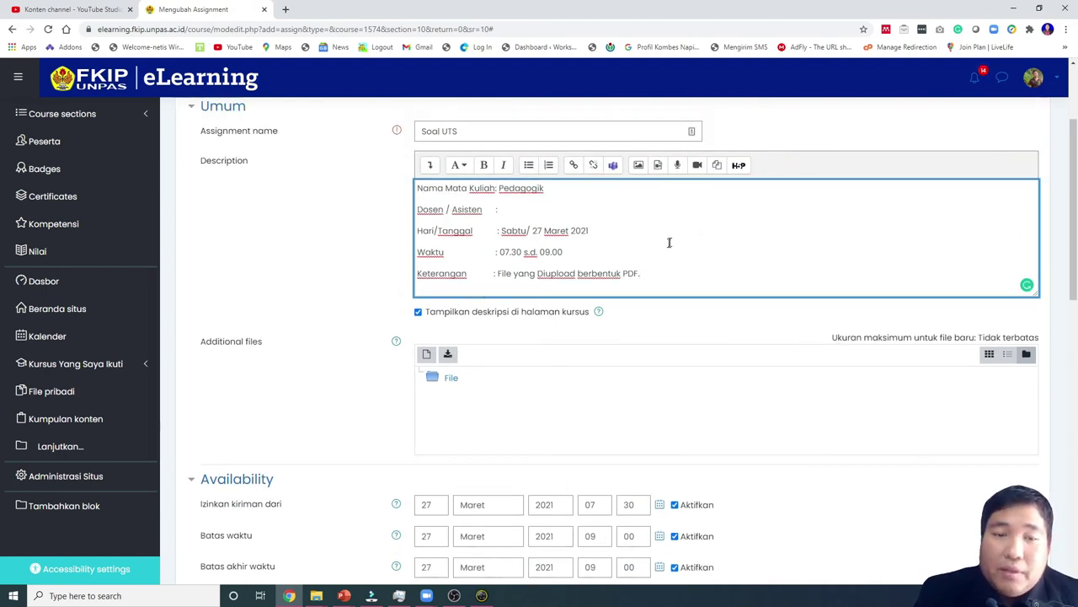
scroll(541, 289, down, 2)
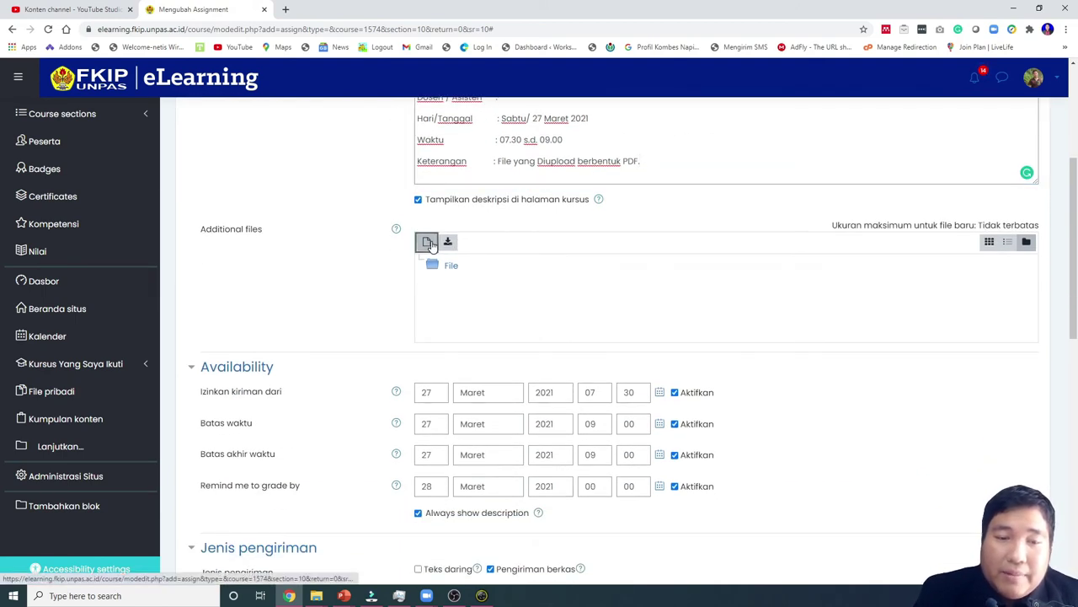
click(428, 242)
click(479, 279)
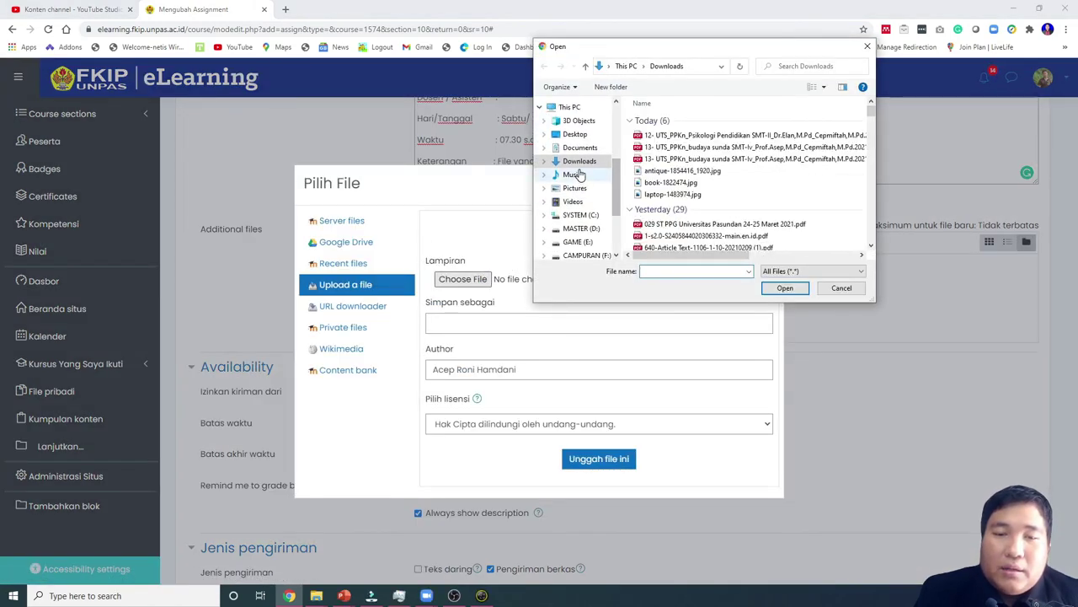
click(572, 174)
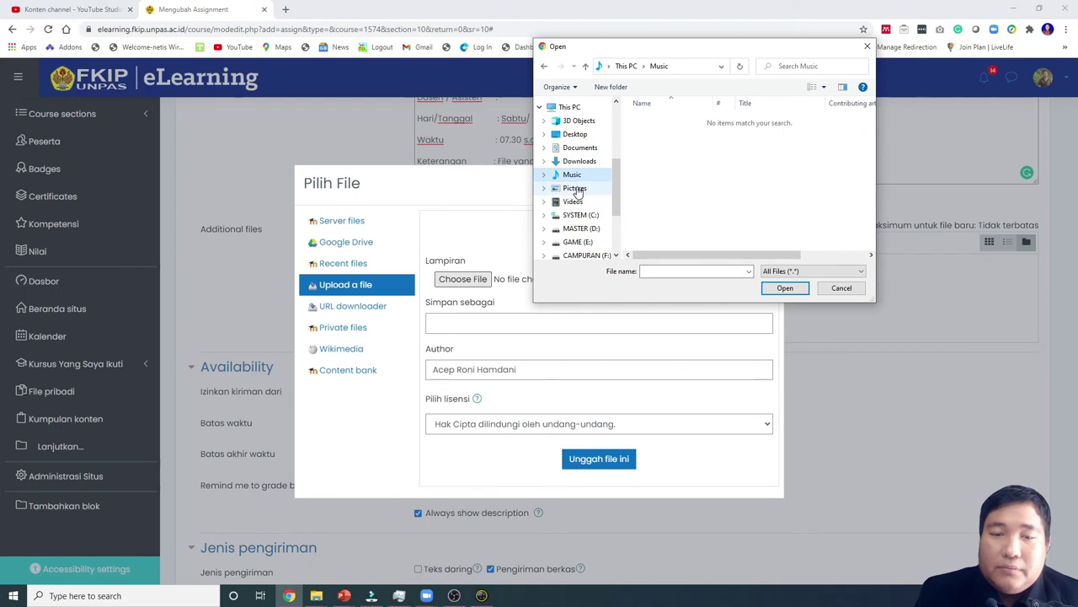
click(575, 189)
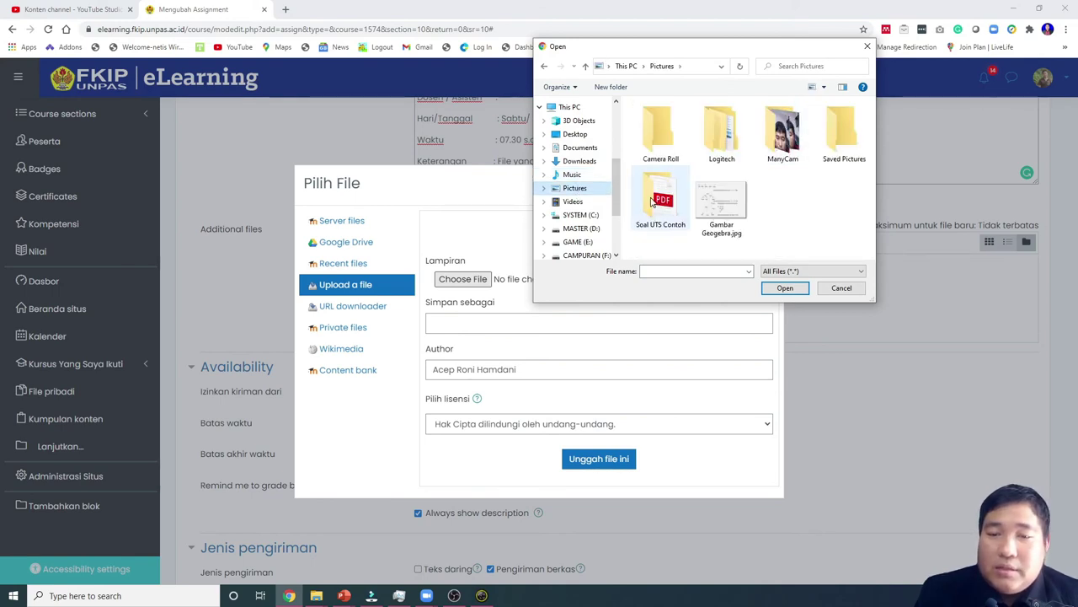
double_click(651, 202)
double_click(669, 120)
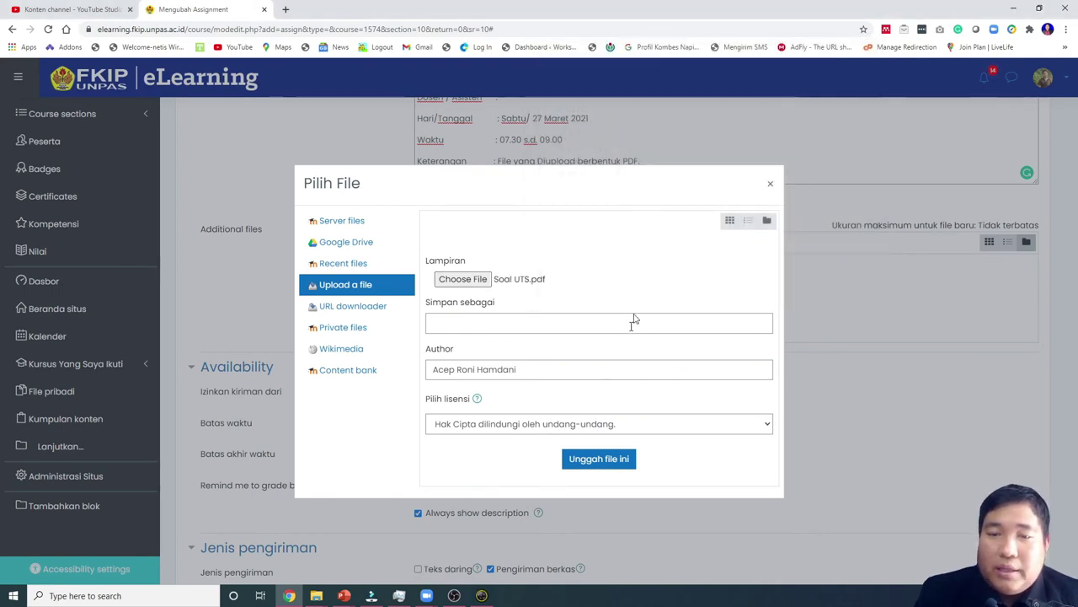
click(607, 465)
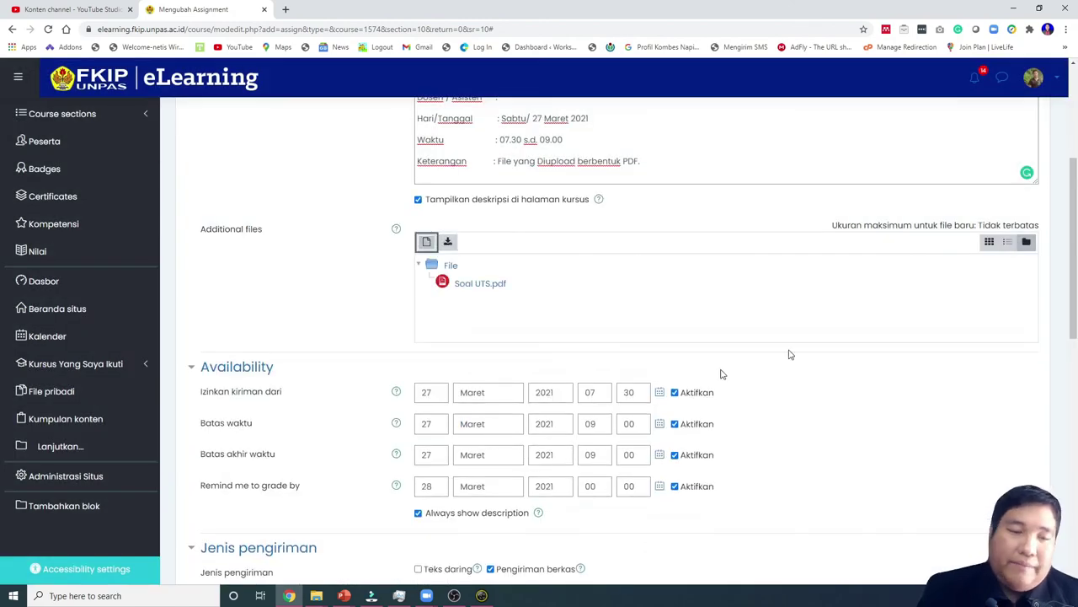
- Review the completed assignment form and save it, displaying the Soal UTS page
scroll(481, 289, up, 3)
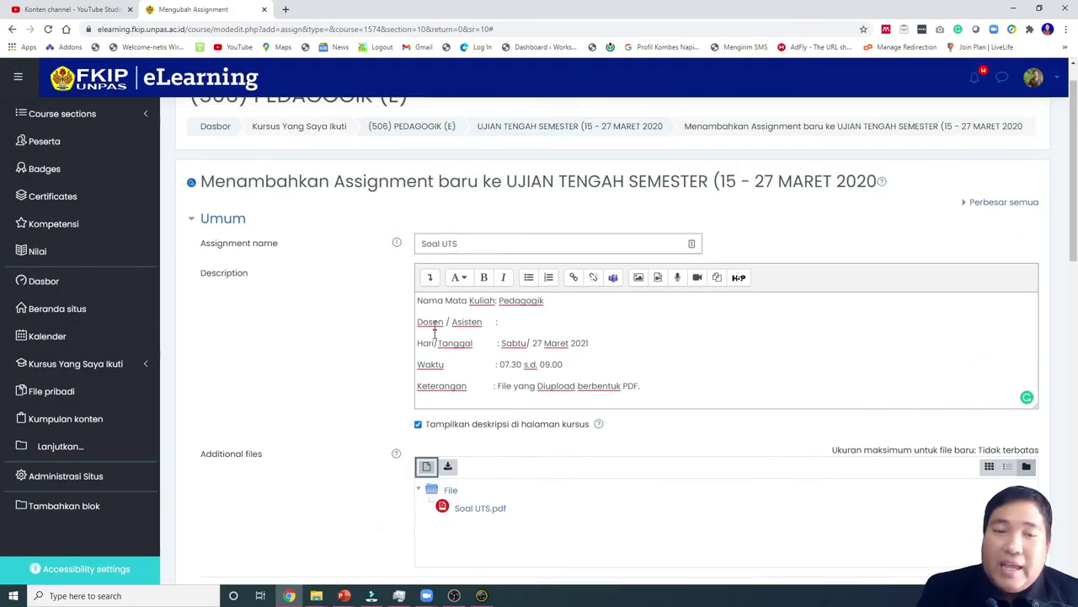
scroll(459, 361, down, 7)
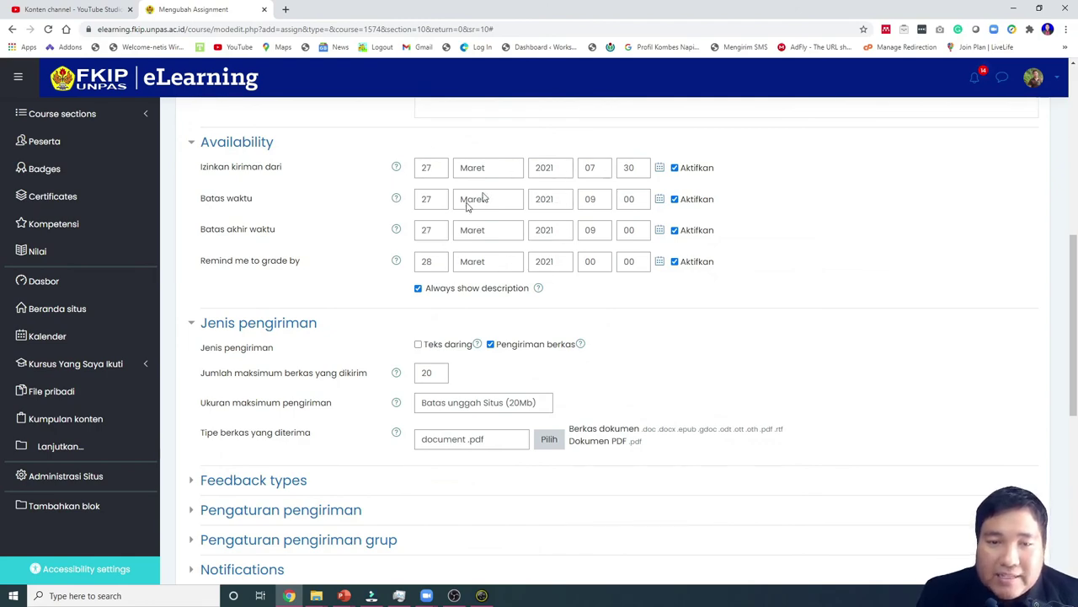
scroll(481, 320, down, 5)
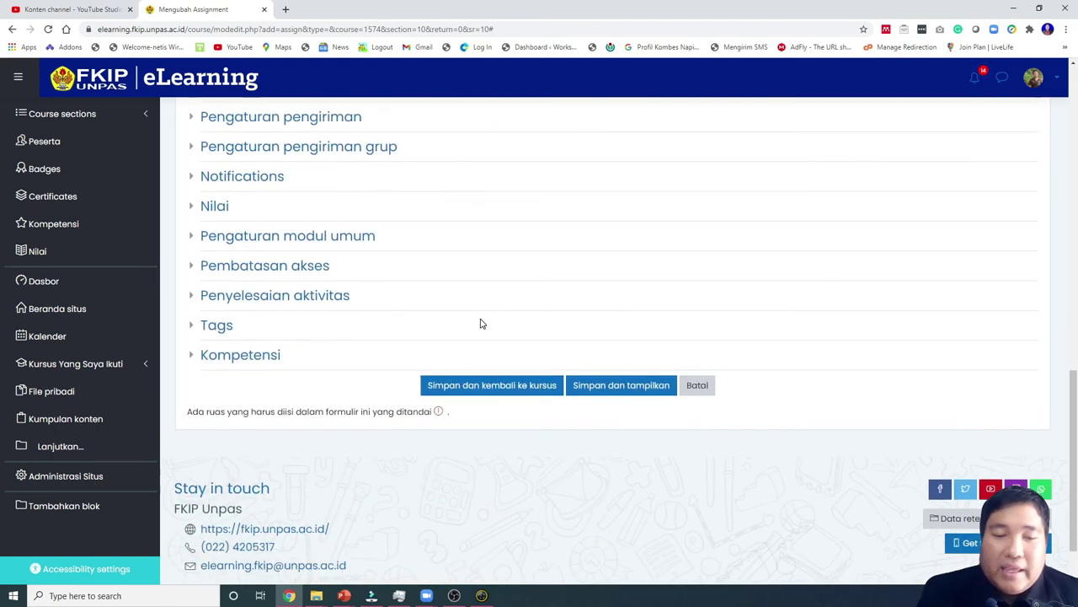
click(616, 387)
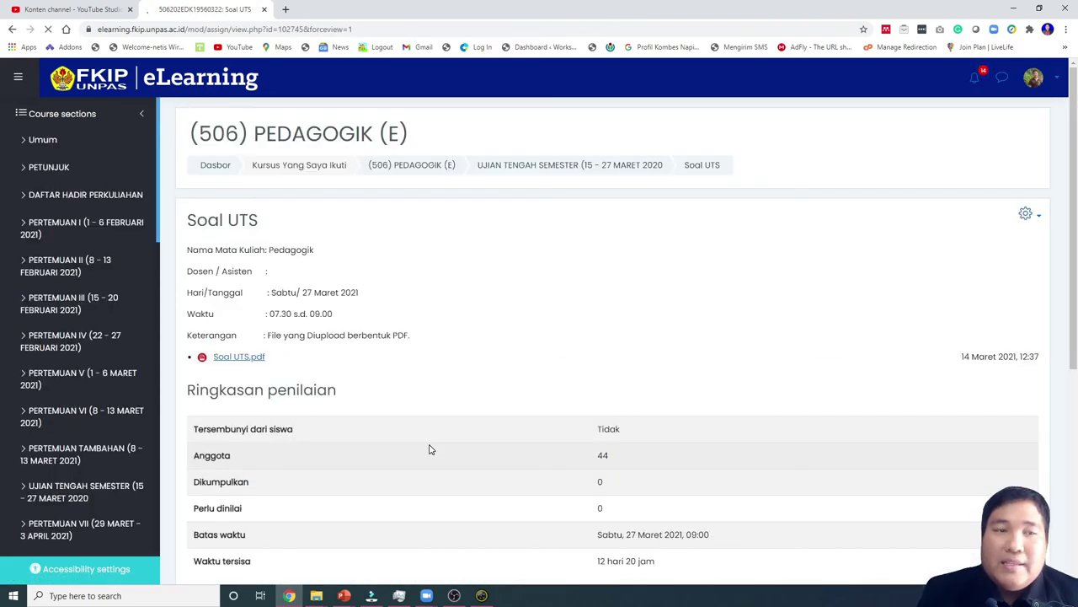
- Check the Soal UTS entry in the UJIAN TENGAH SEMESTER section, view its assignment page and return to the section
click(599, 166)
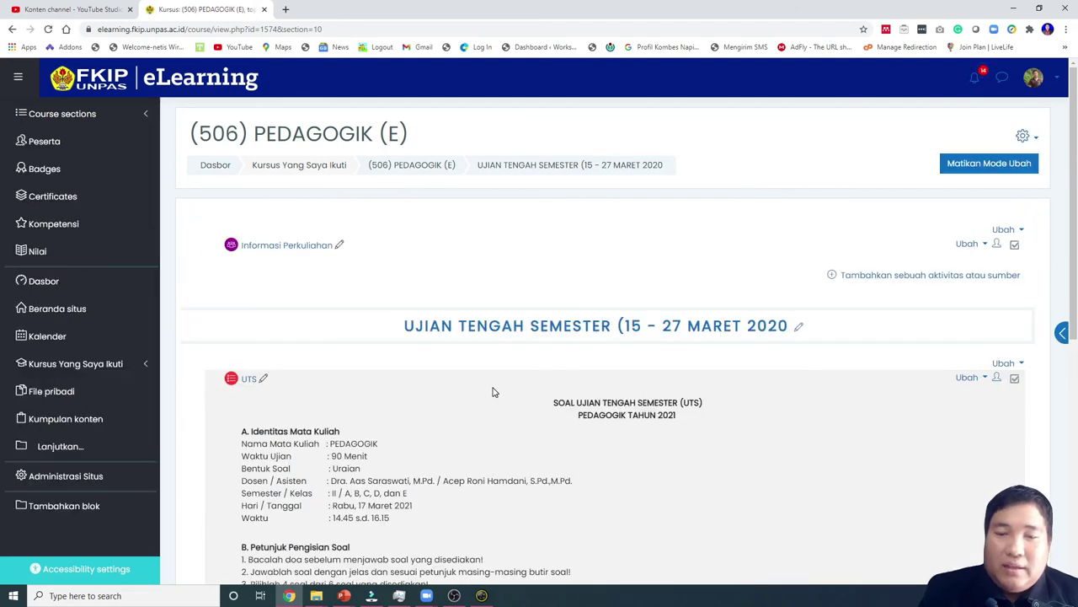
scroll(493, 390, down, 3)
scroll(483, 390, up, 1)
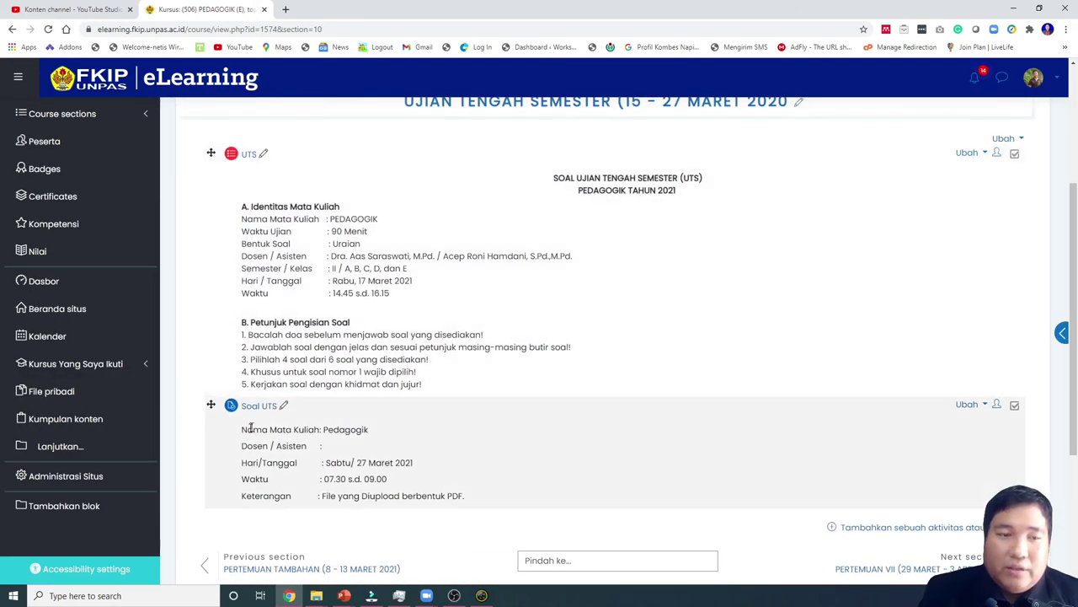
click(255, 406)
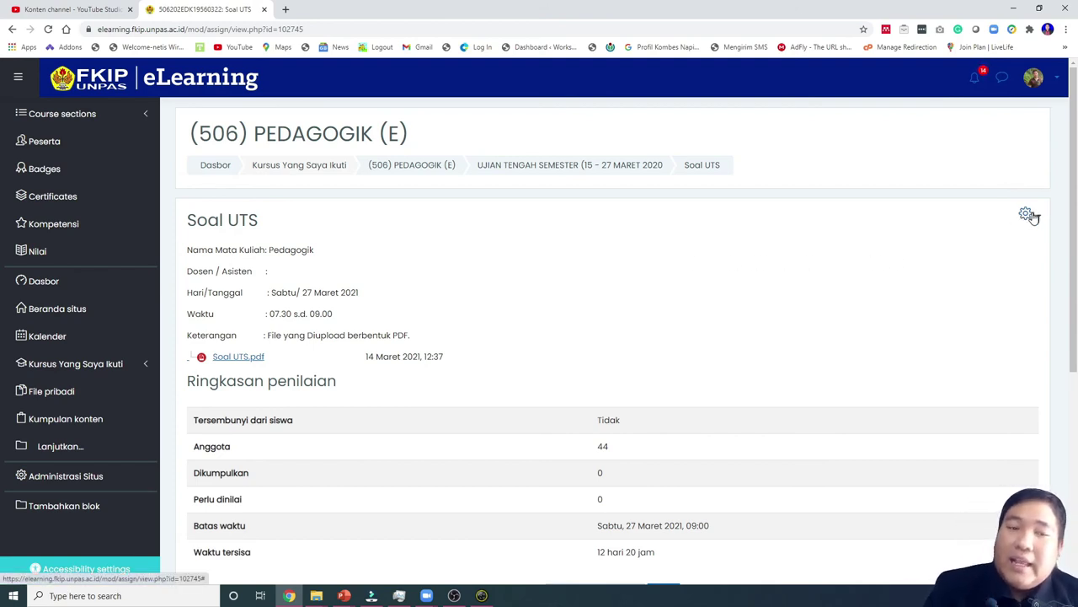
click(631, 165)
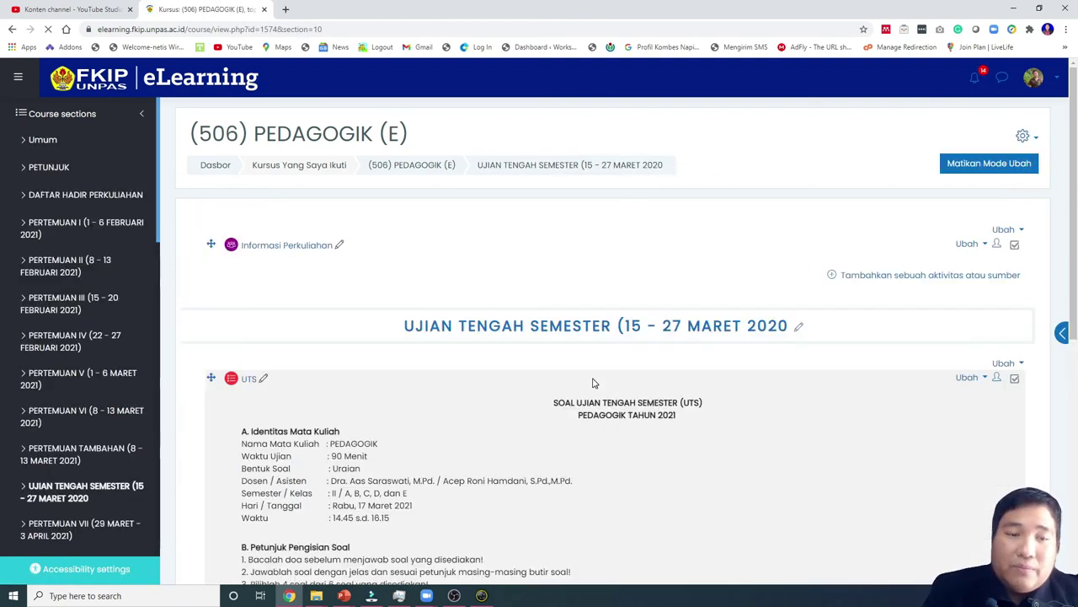
- Hide the Soal UTS assignment from students in the UJIAN TENGAH SEMESTER section
scroll(628, 374, down, 4)
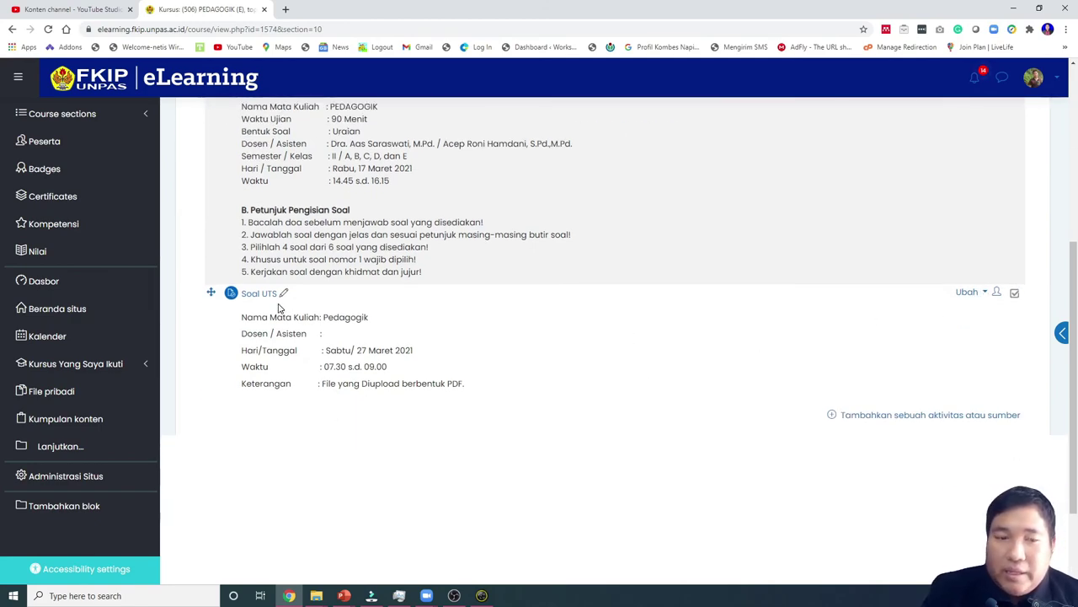
scroll(453, 358, up, 3)
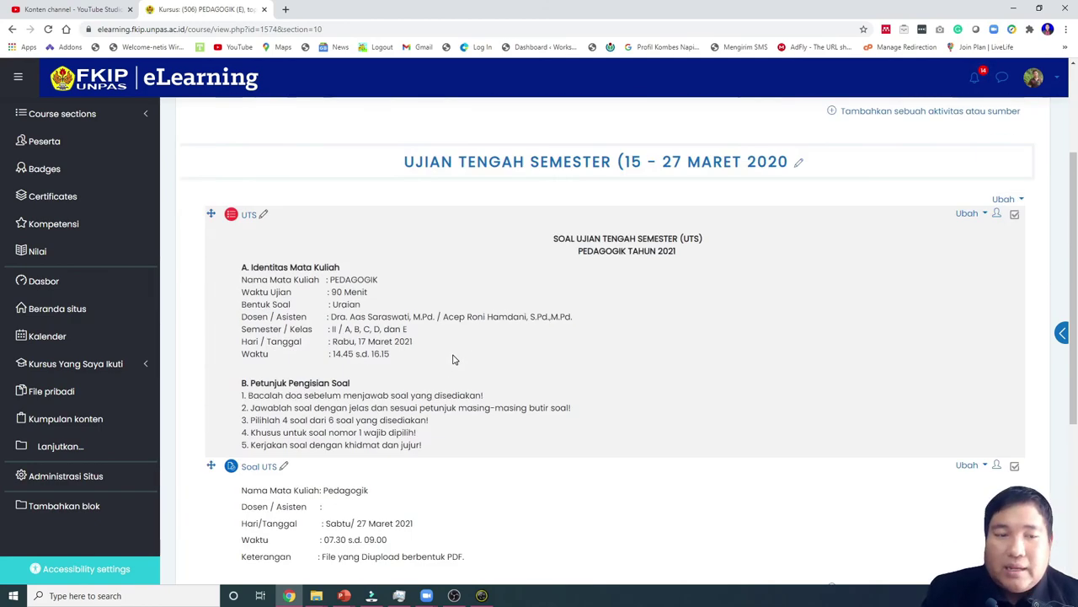
scroll(455, 360, down, 2)
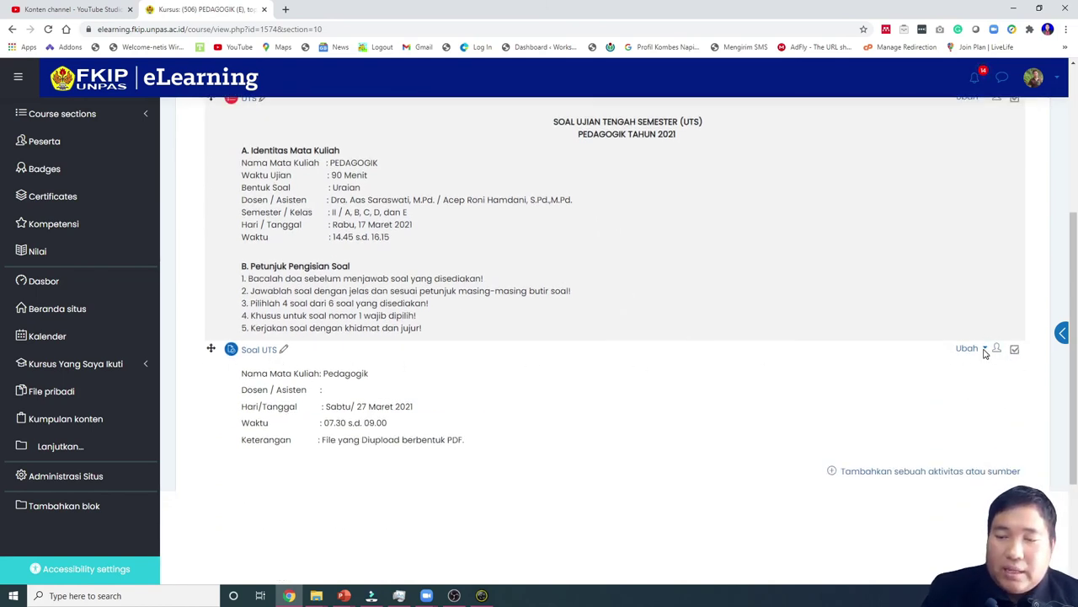
scroll(1070, 287, down, 1)
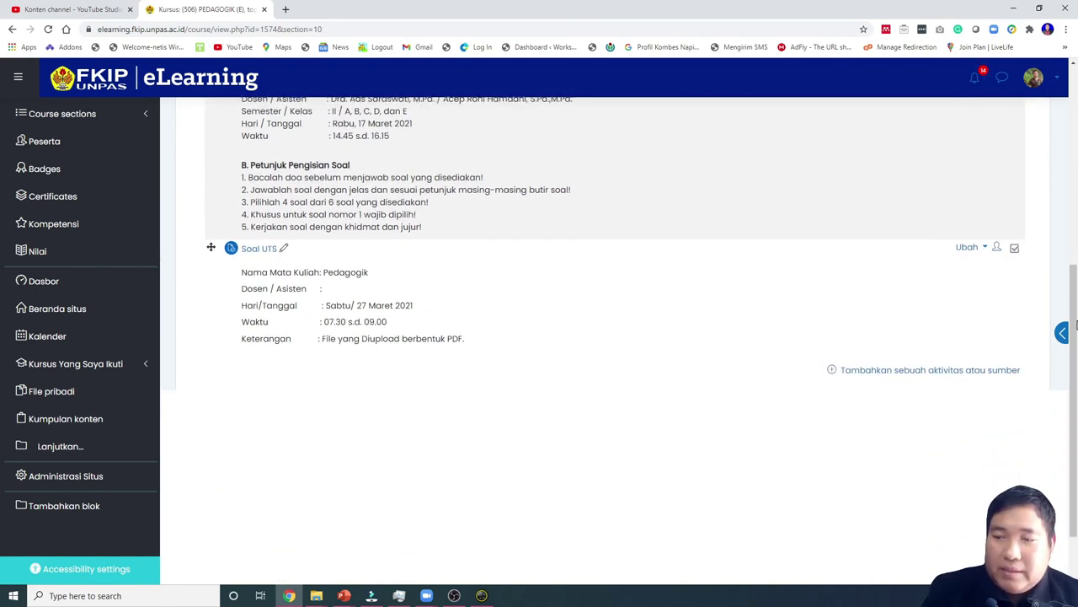
click(969, 243)
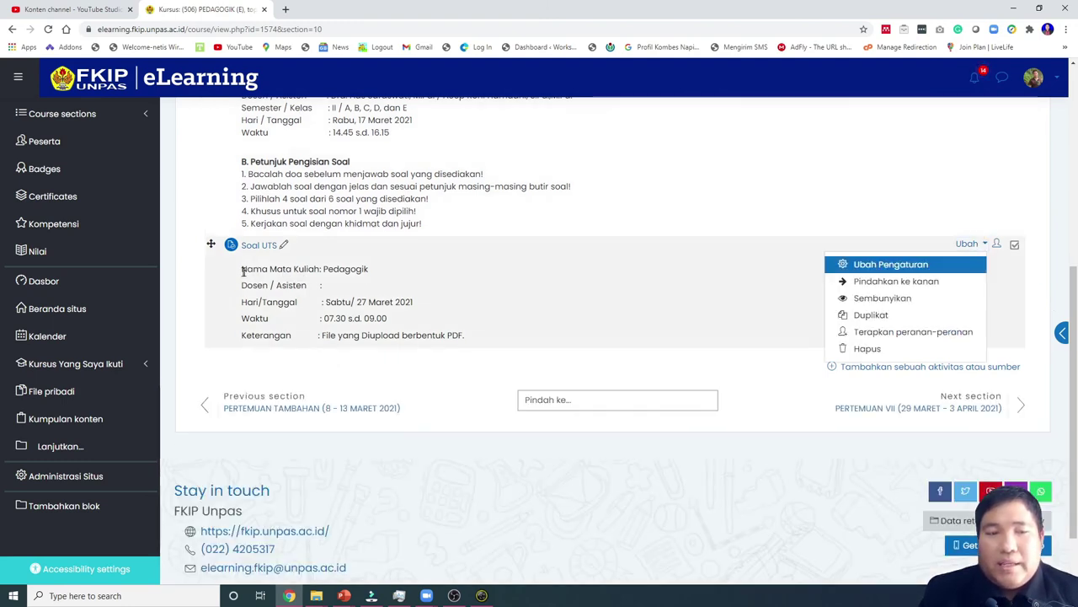
click(898, 298)
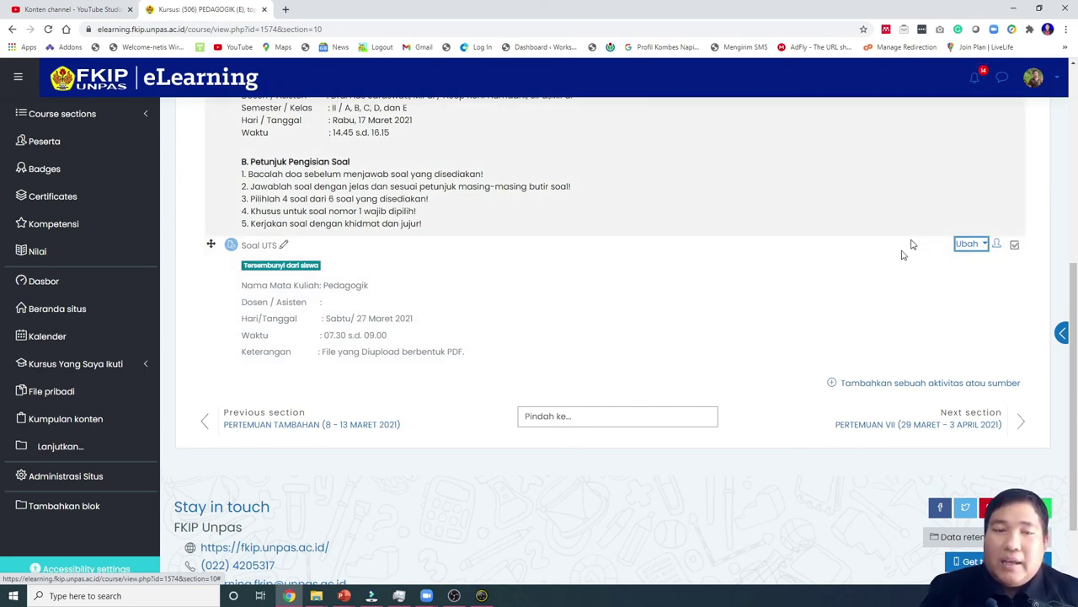
- Make the hidden Soal UTS assignment visible to students again
scroll(860, 286, up, 1)
scroll(617, 338, up, 1)
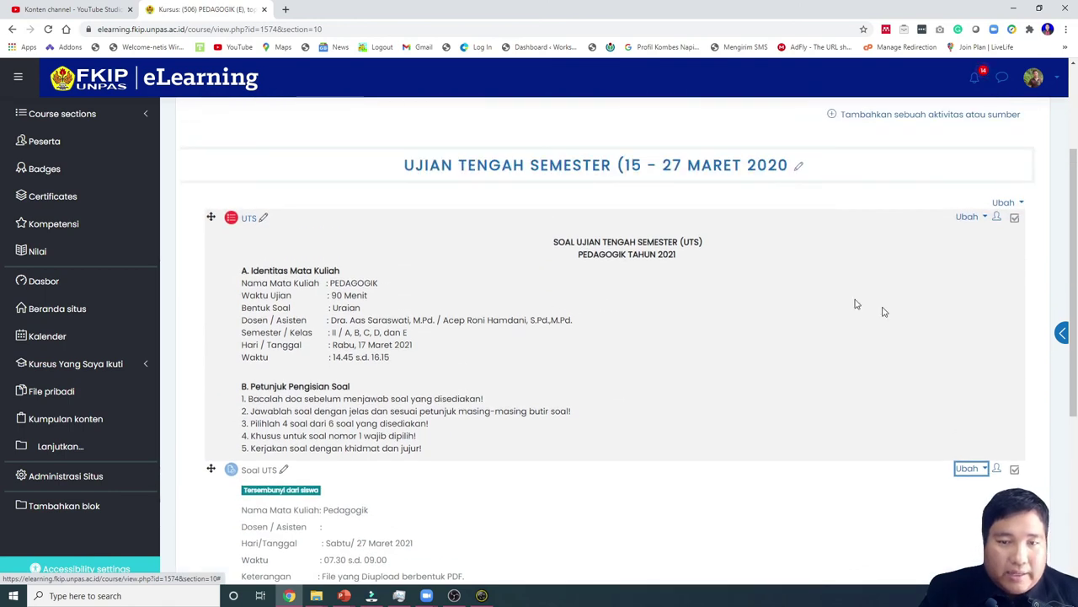
scroll(858, 303, down, 2)
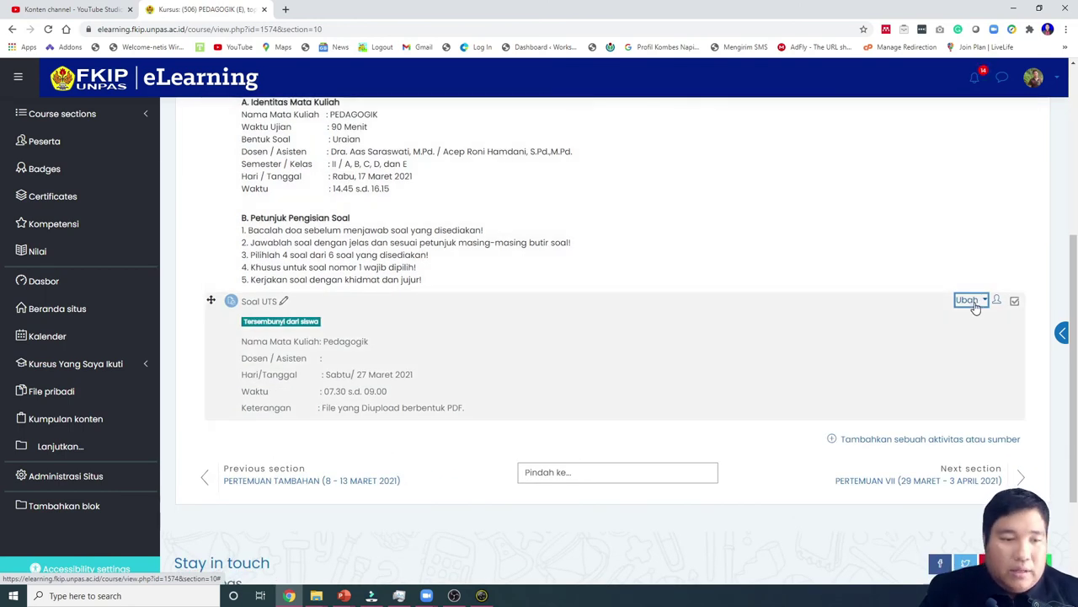
click(976, 306)
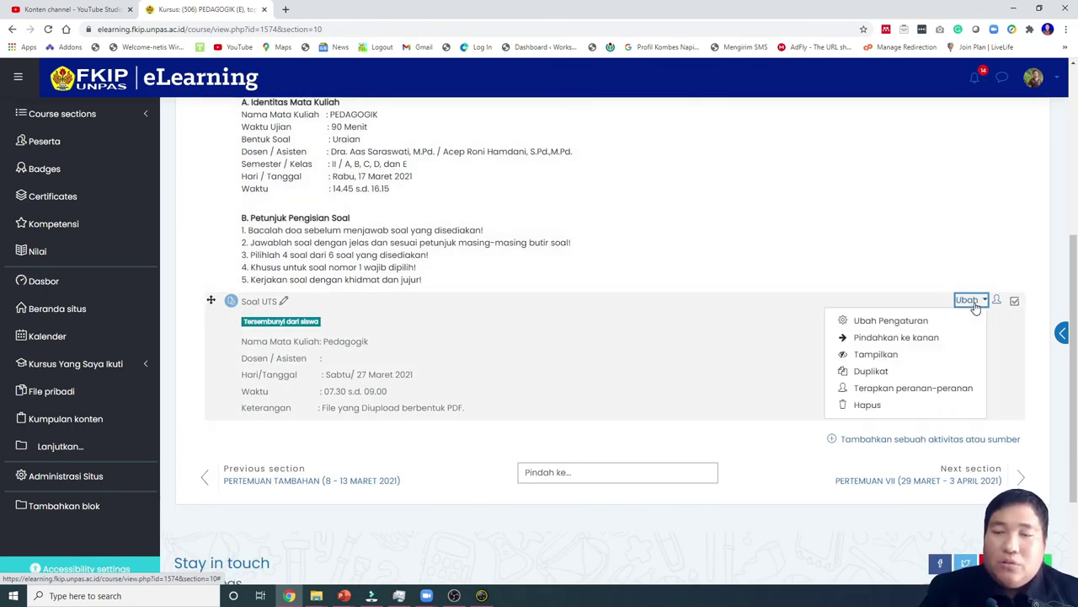
click(923, 353)
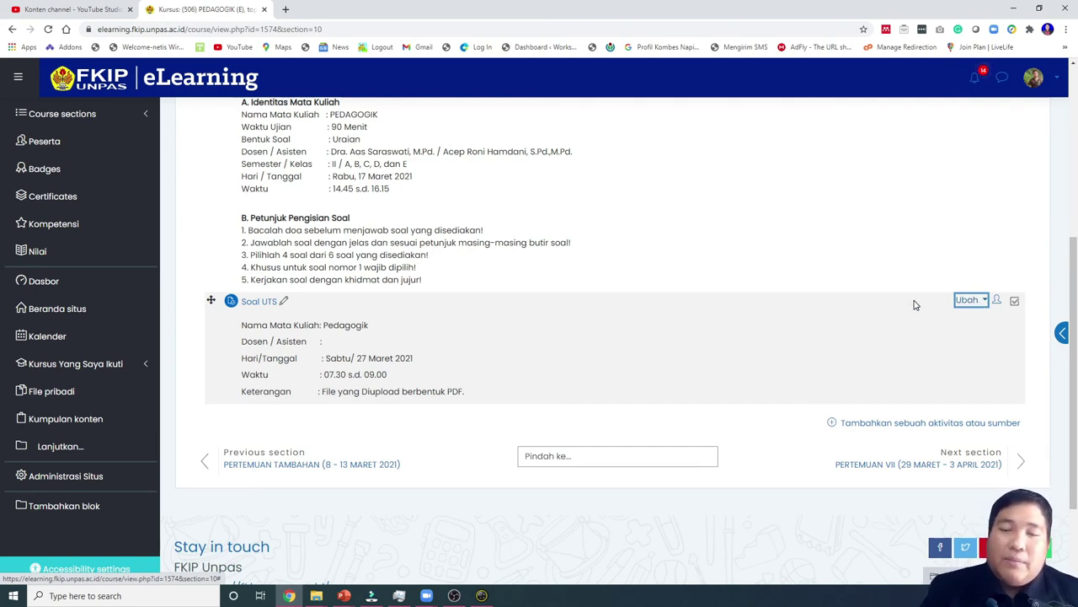
- Edit the Soal UTS assignment's settings and add a Date restriction under Pembatasan akses
click(973, 302)
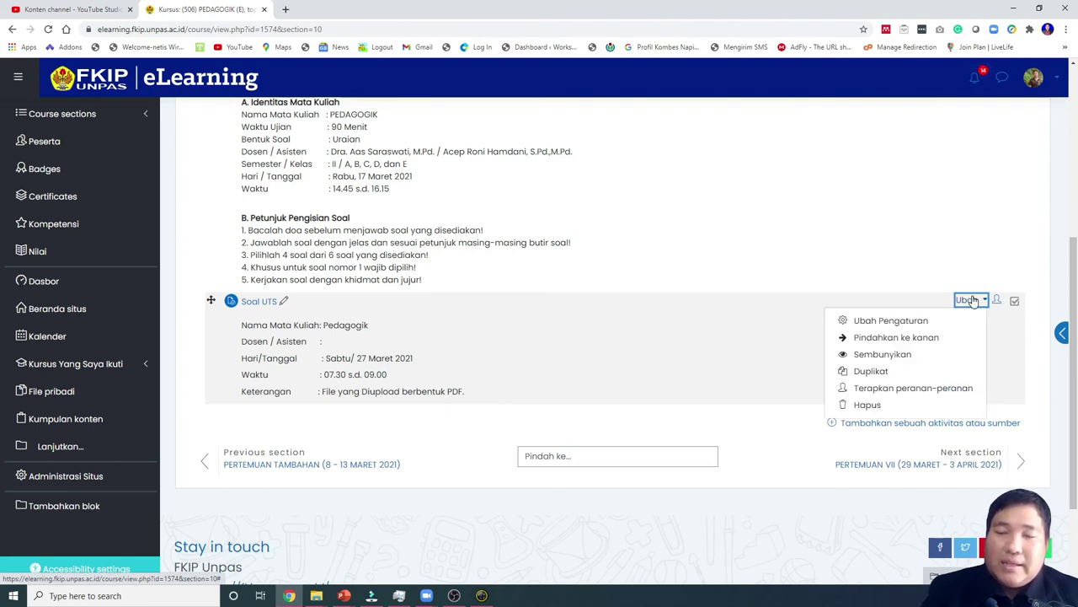
click(906, 327)
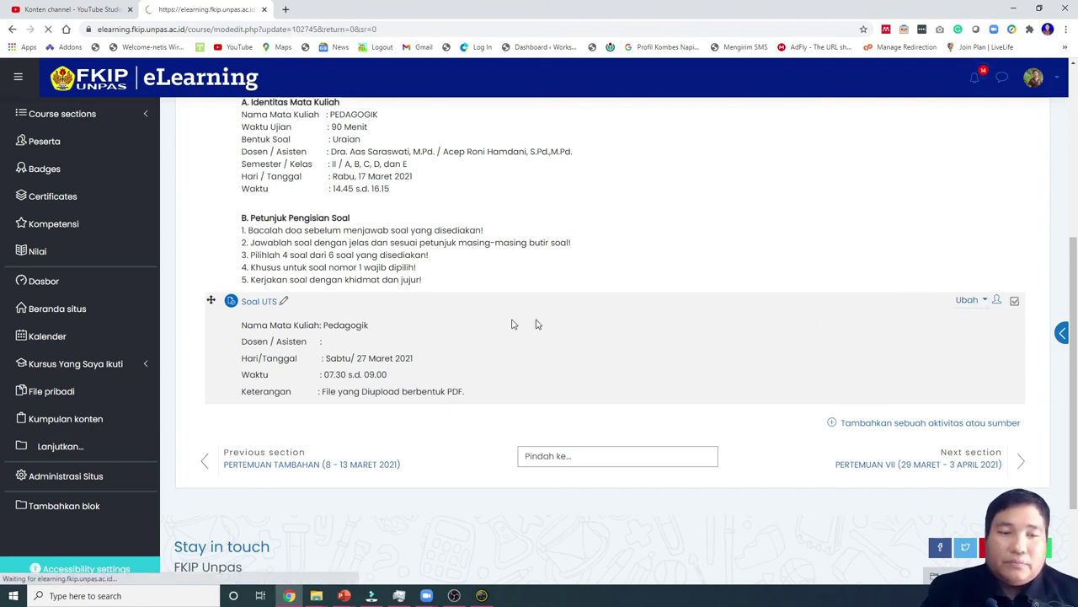
scroll(328, 337, down, 20)
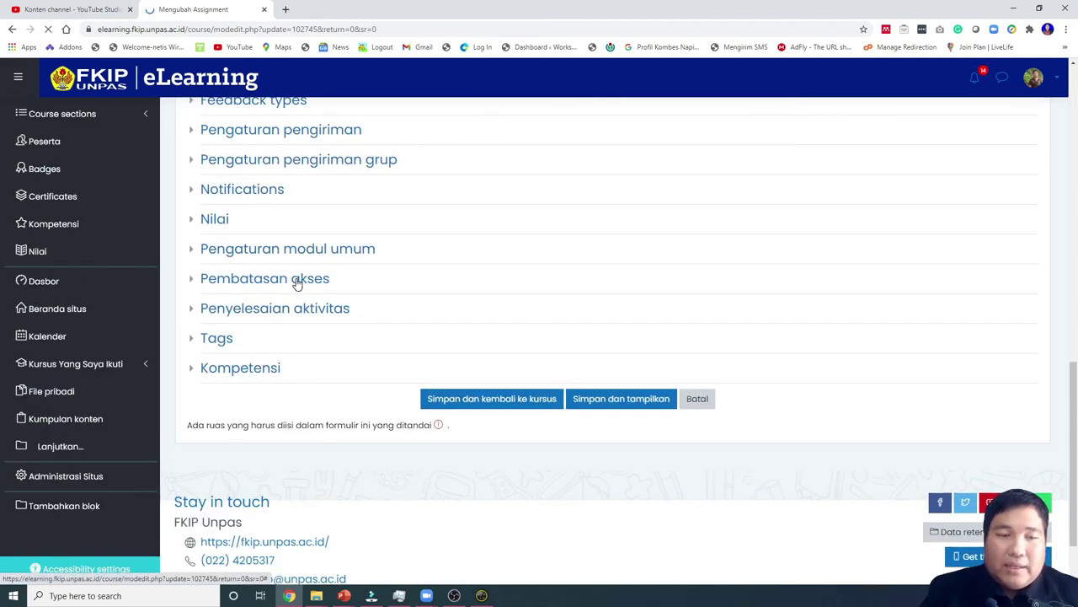
scroll(296, 285, up, 2)
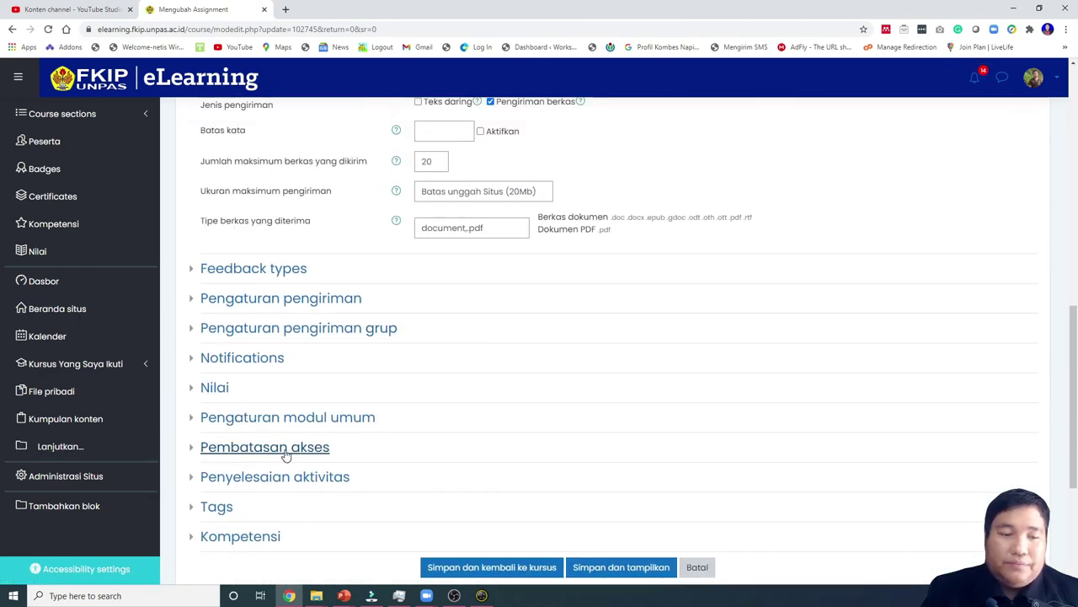
click(284, 448)
scroll(498, 453, down, 2)
click(509, 367)
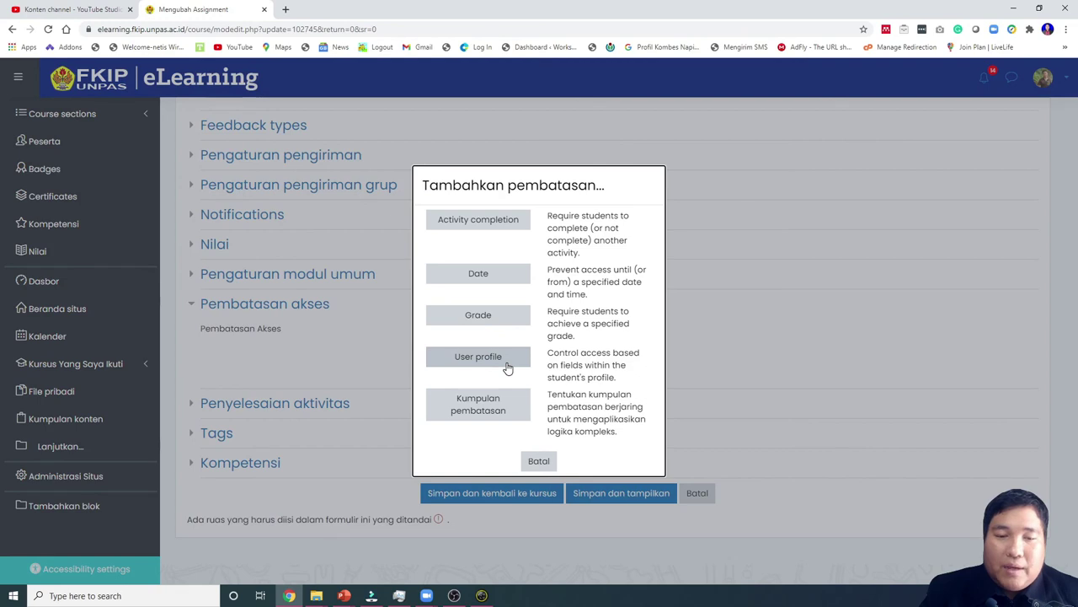
click(505, 282)
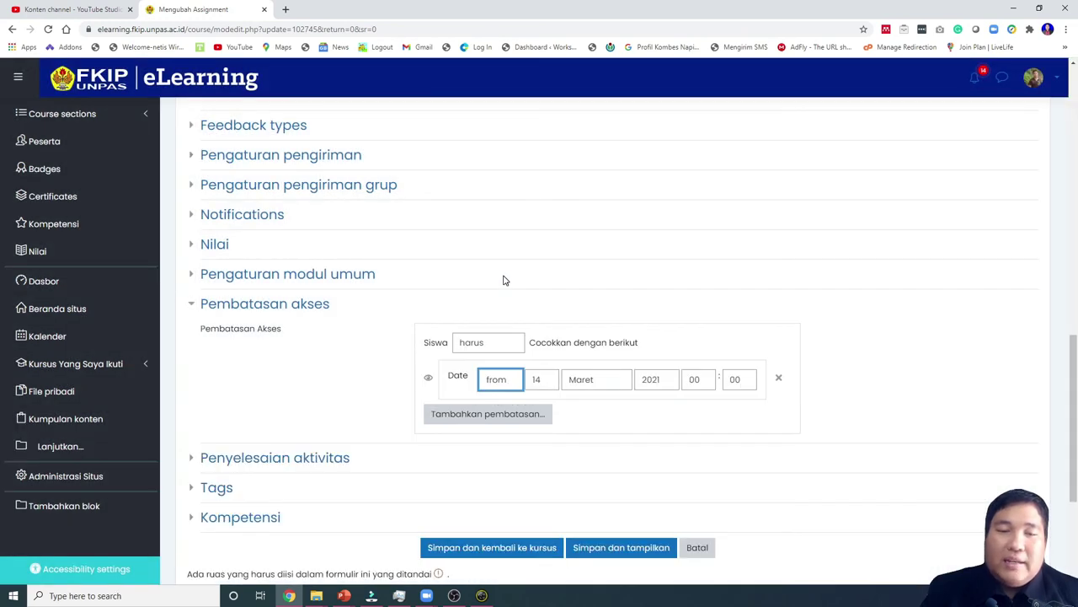
- Set the Date restriction under Pembatasan akses to start from 27 Maret 2021 at 07:30, matching the assignment's Availability opening time
click(543, 387)
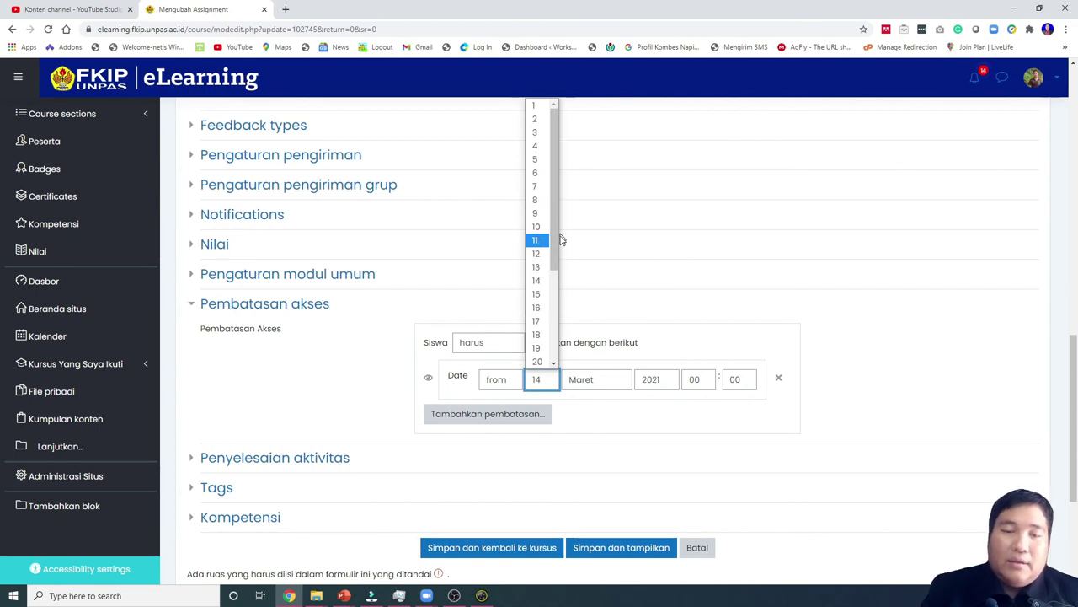
scroll(554, 258, down, 3)
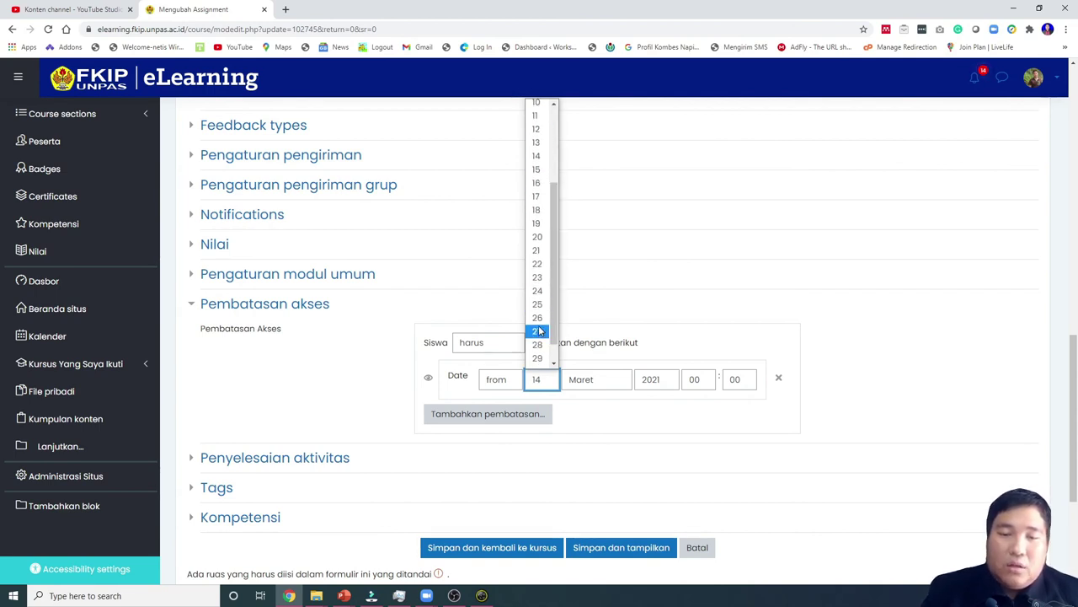
click(539, 331)
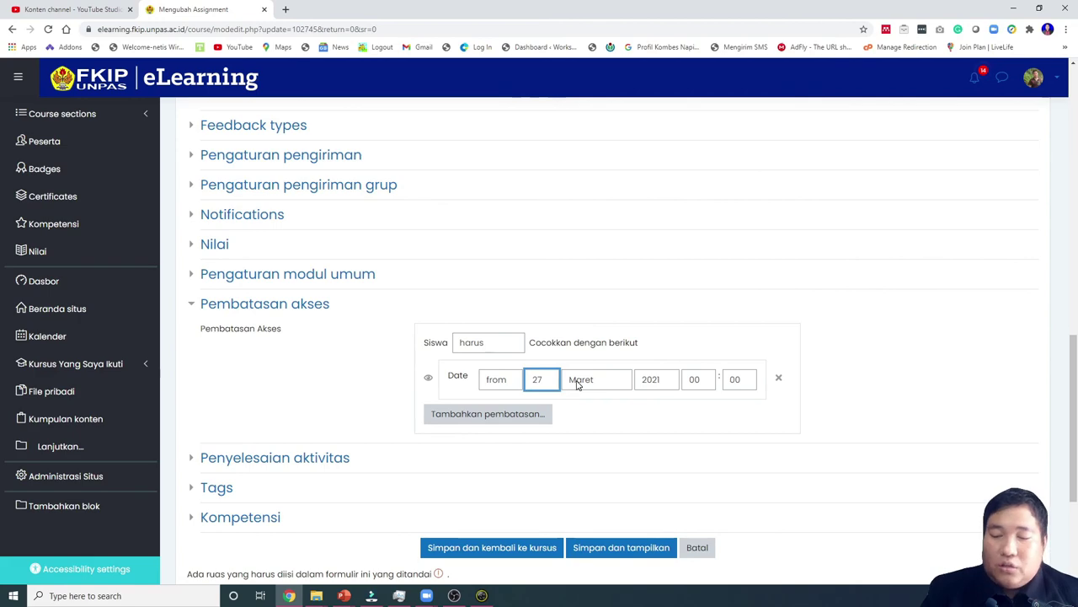
scroll(589, 354, up, 3)
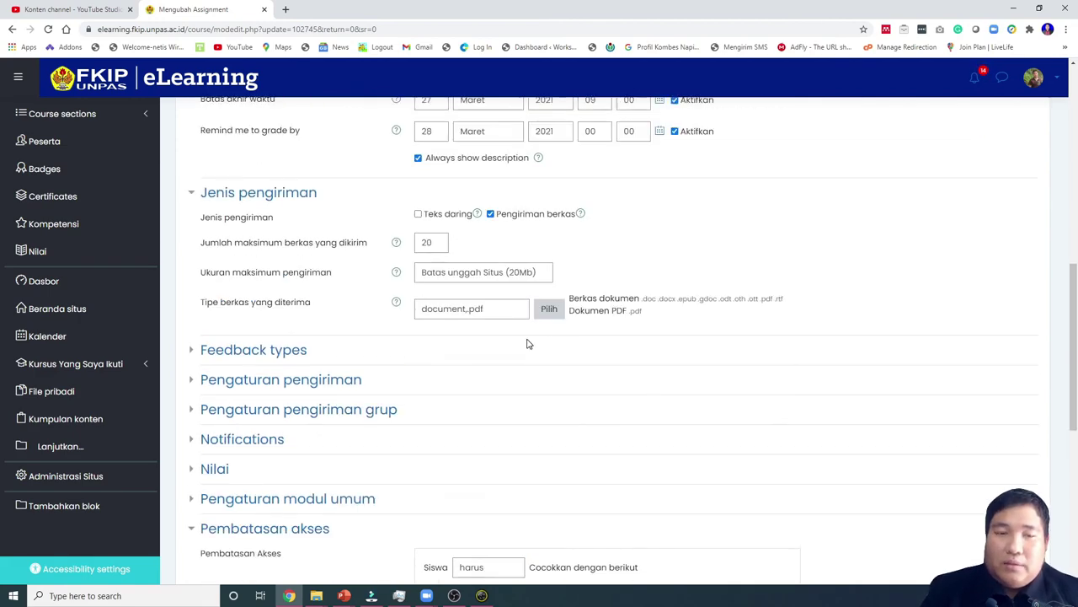
scroll(569, 323, up, 2)
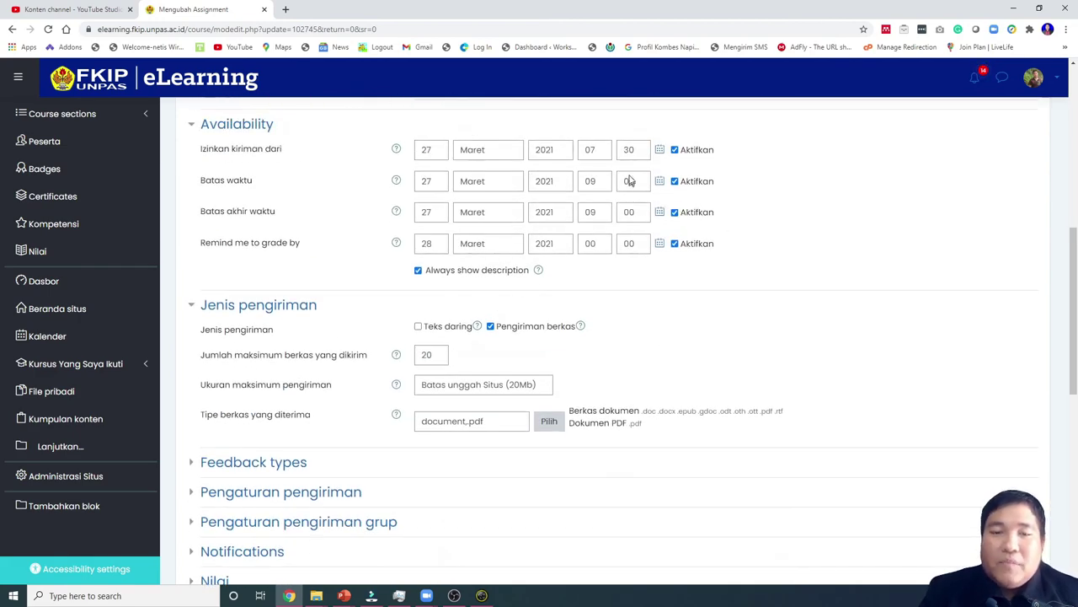
scroll(734, 493, down, 4)
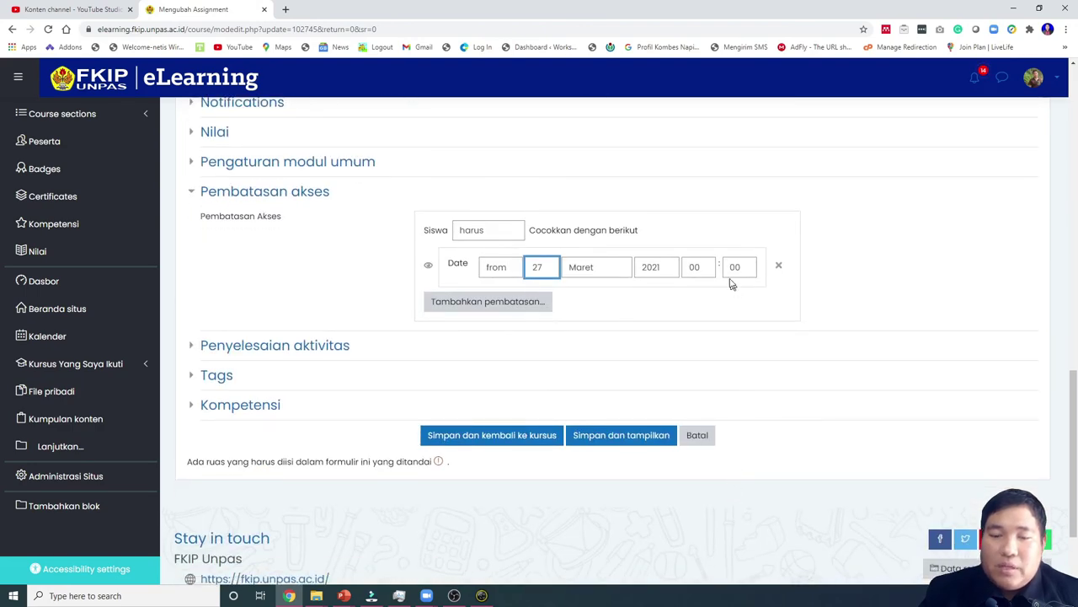
click(715, 270)
click(696, 378)
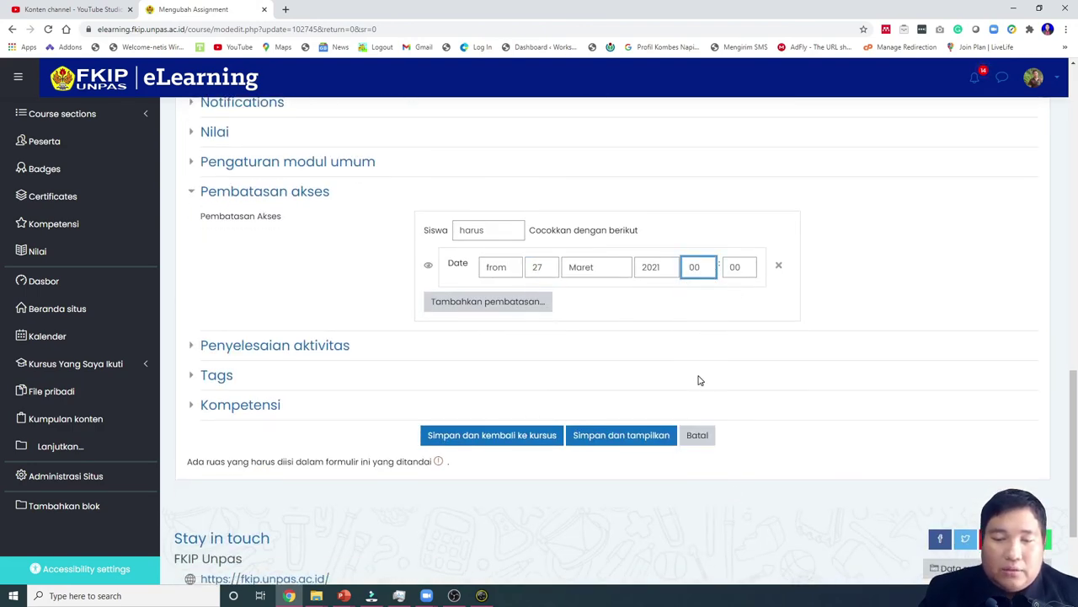
click(741, 271)
click(735, 365)
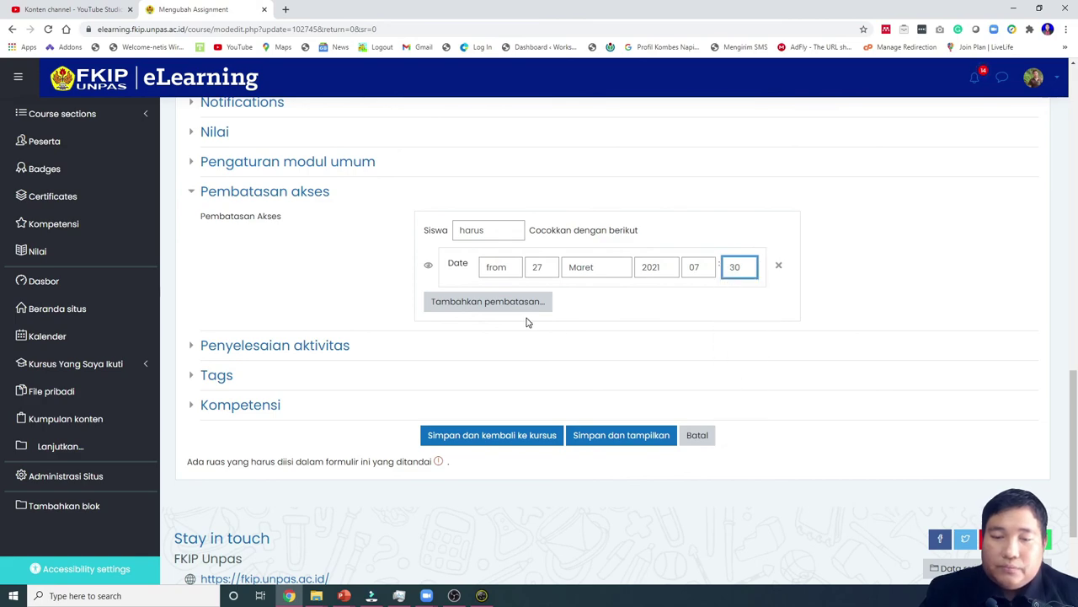
- Add a second Date restriction allowing access until 27 Maret 2021 at 09:00, and save and display the assignment
click(520, 310)
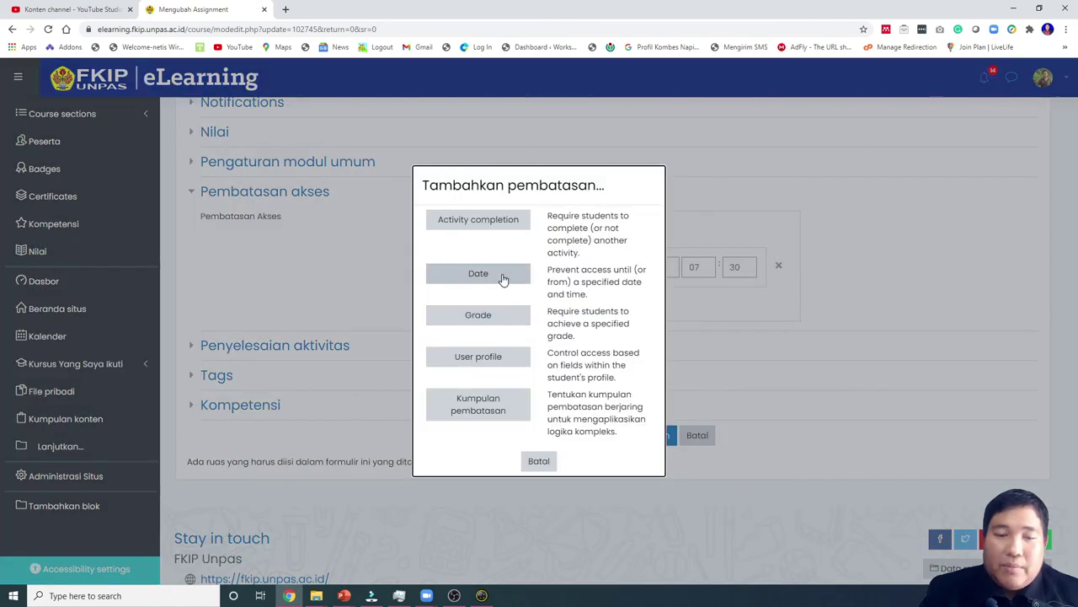
click(503, 278)
click(512, 327)
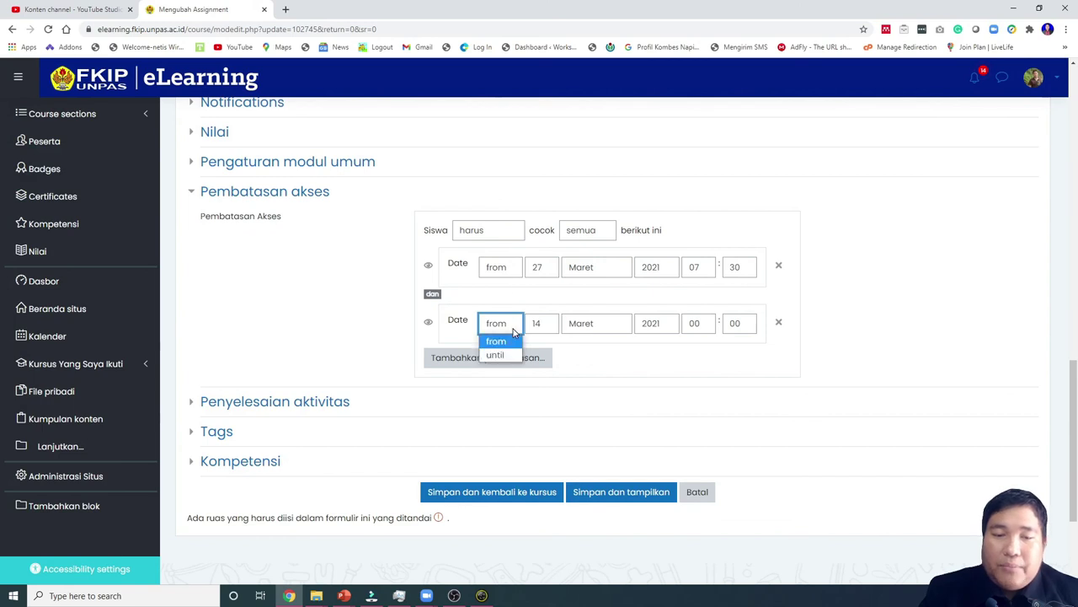
click(510, 356)
click(546, 325)
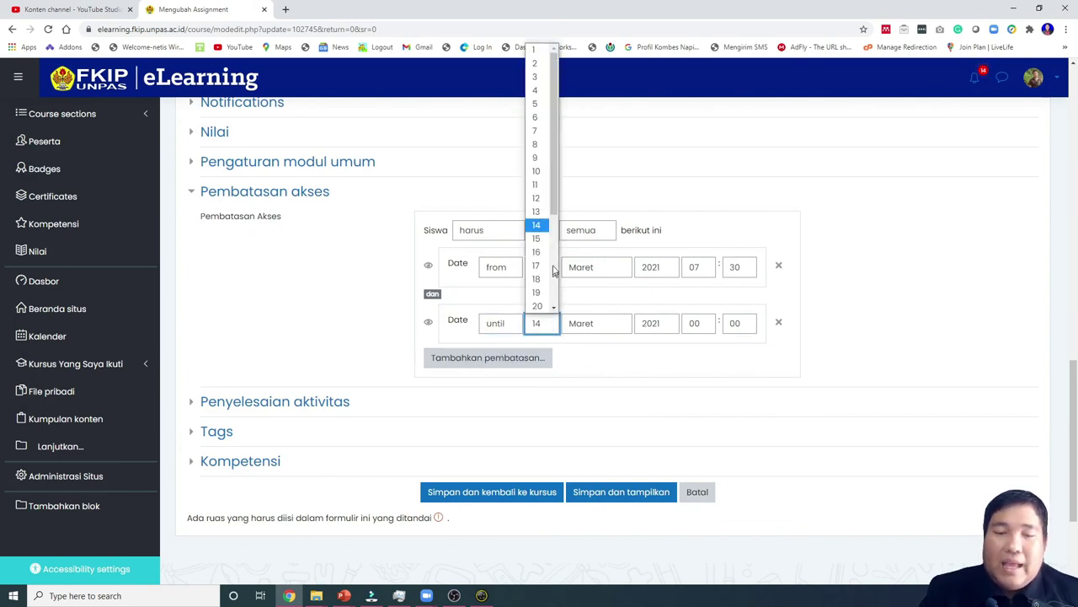
scroll(547, 261, down, 3)
click(536, 284)
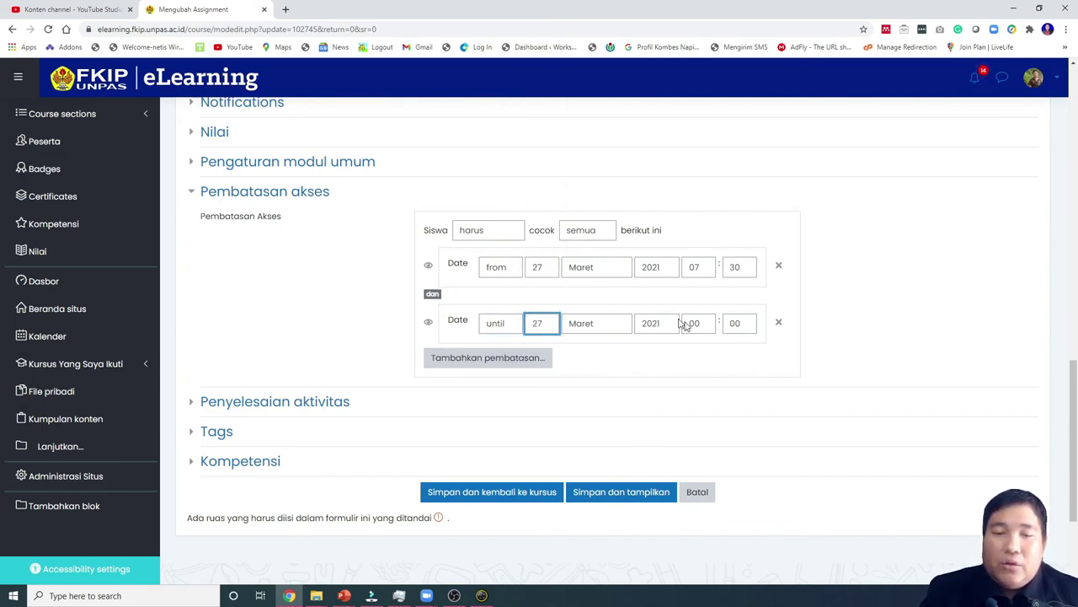
click(706, 331)
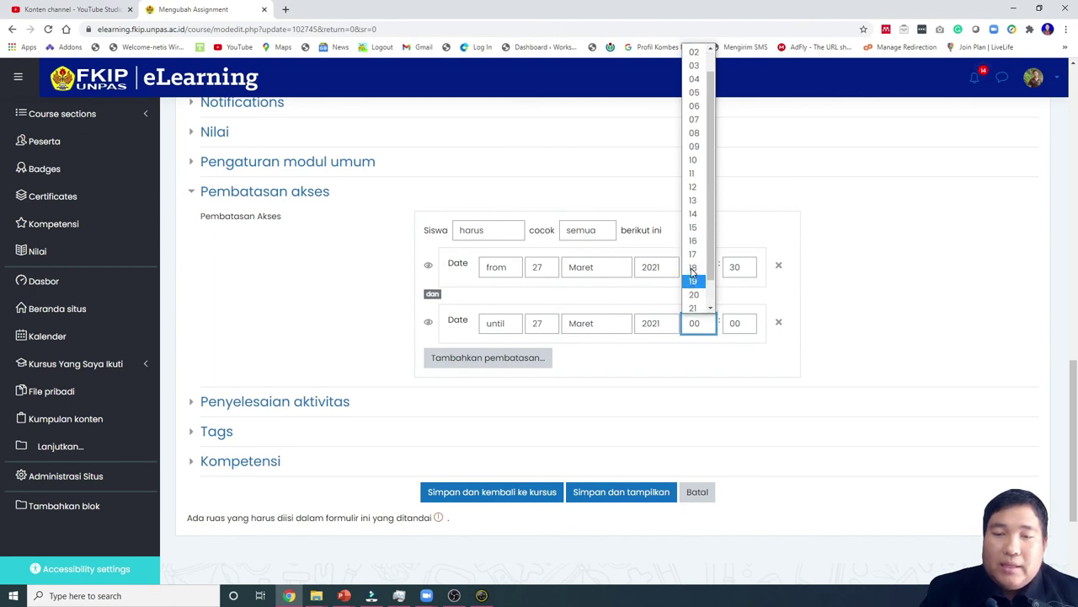
key(Escape)
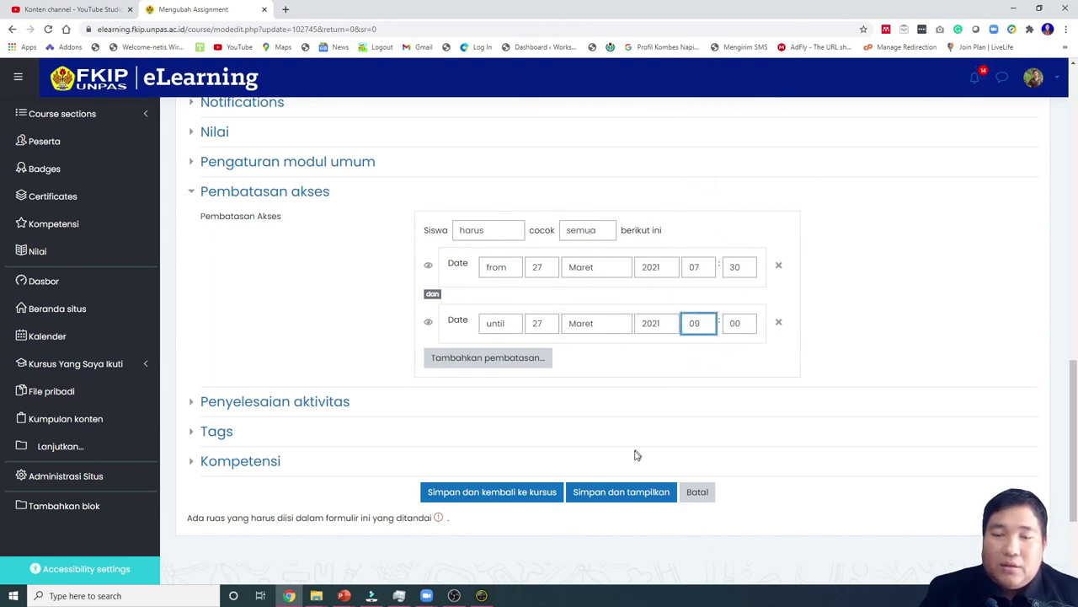
click(596, 492)
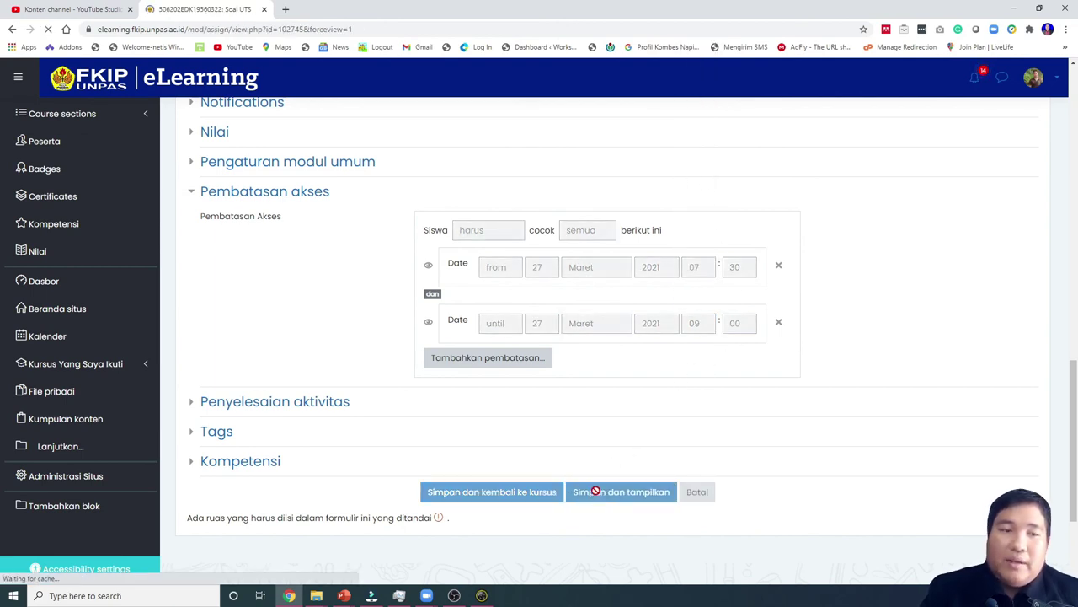
- Return to the UJIAN TENGAH SEMESTER section and check the access restrictions listed under Soal UTS
click(651, 167)
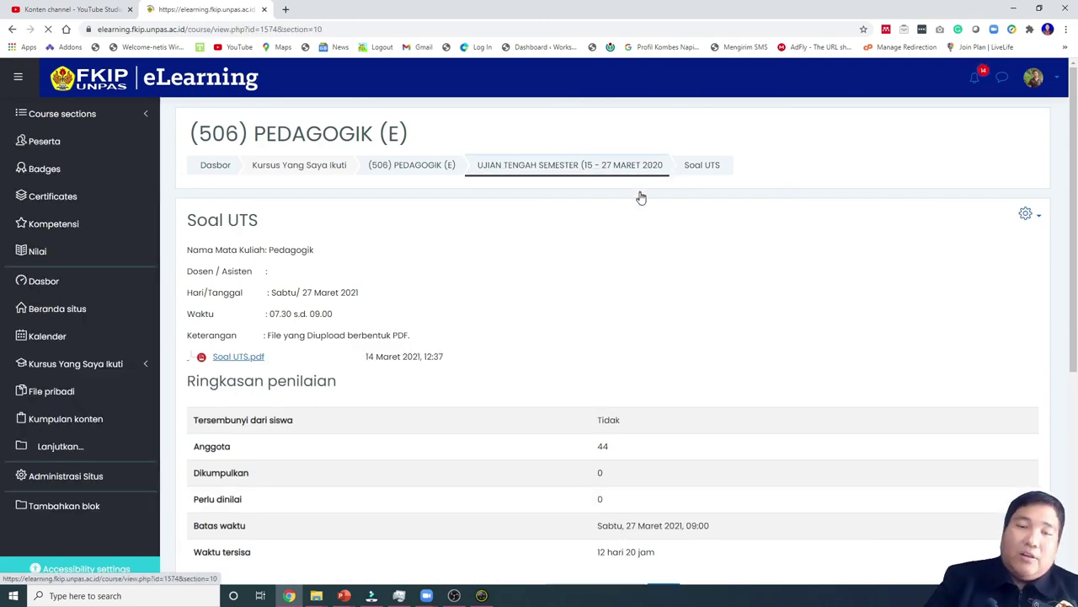
scroll(607, 360, down, 1)
scroll(613, 363, down, 2)
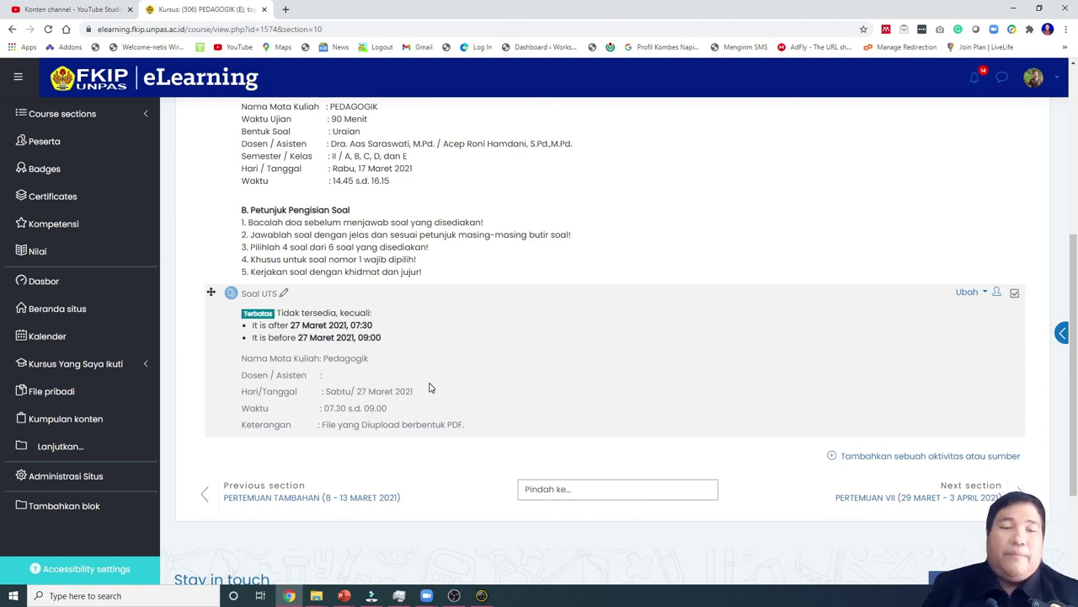
scroll(445, 396, up, 3)
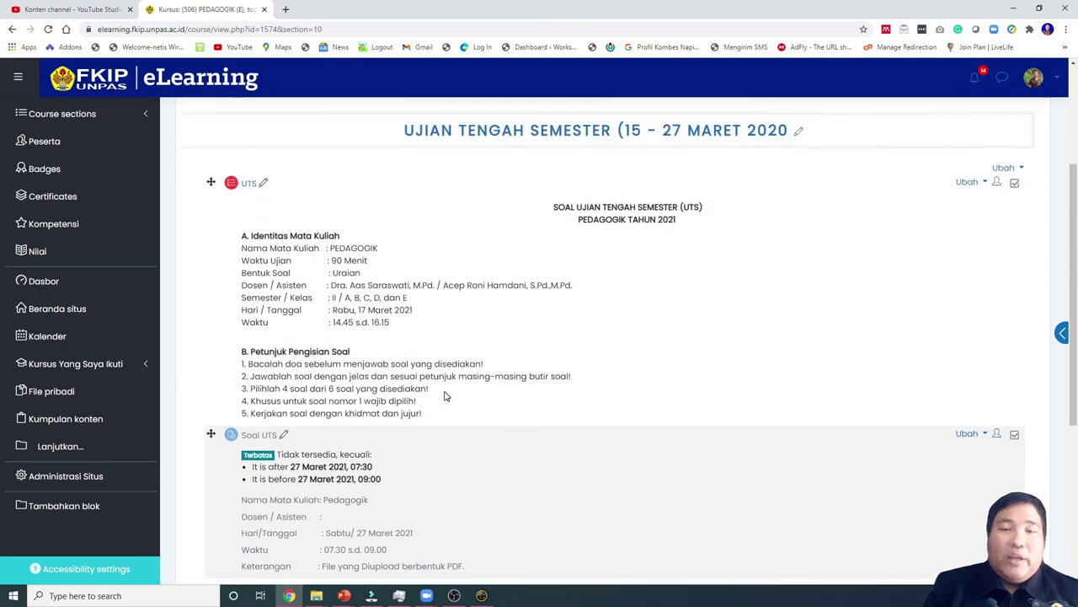
scroll(446, 396, down, 2)
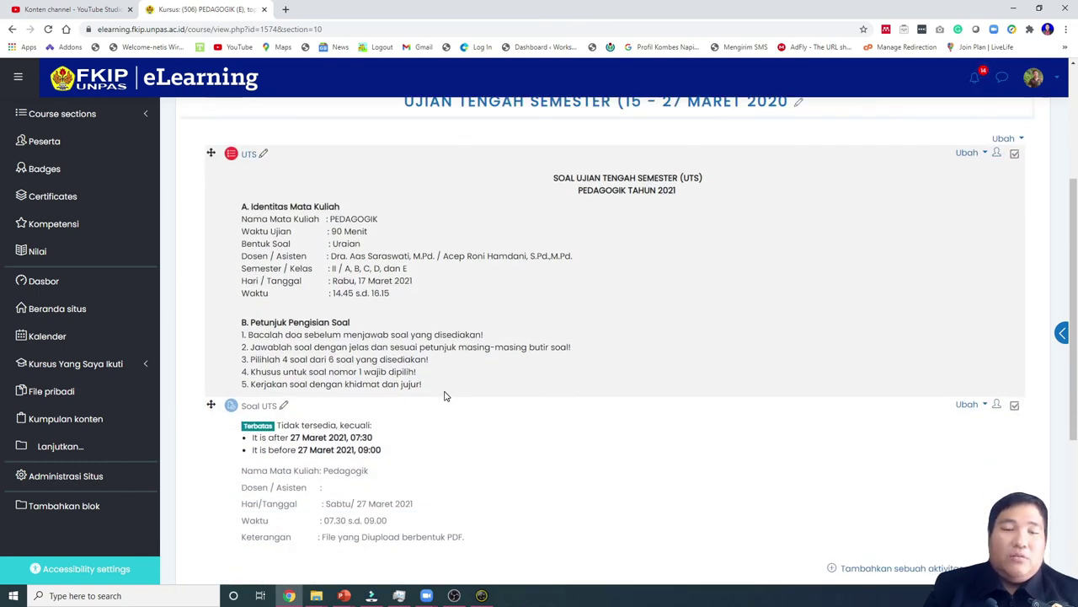